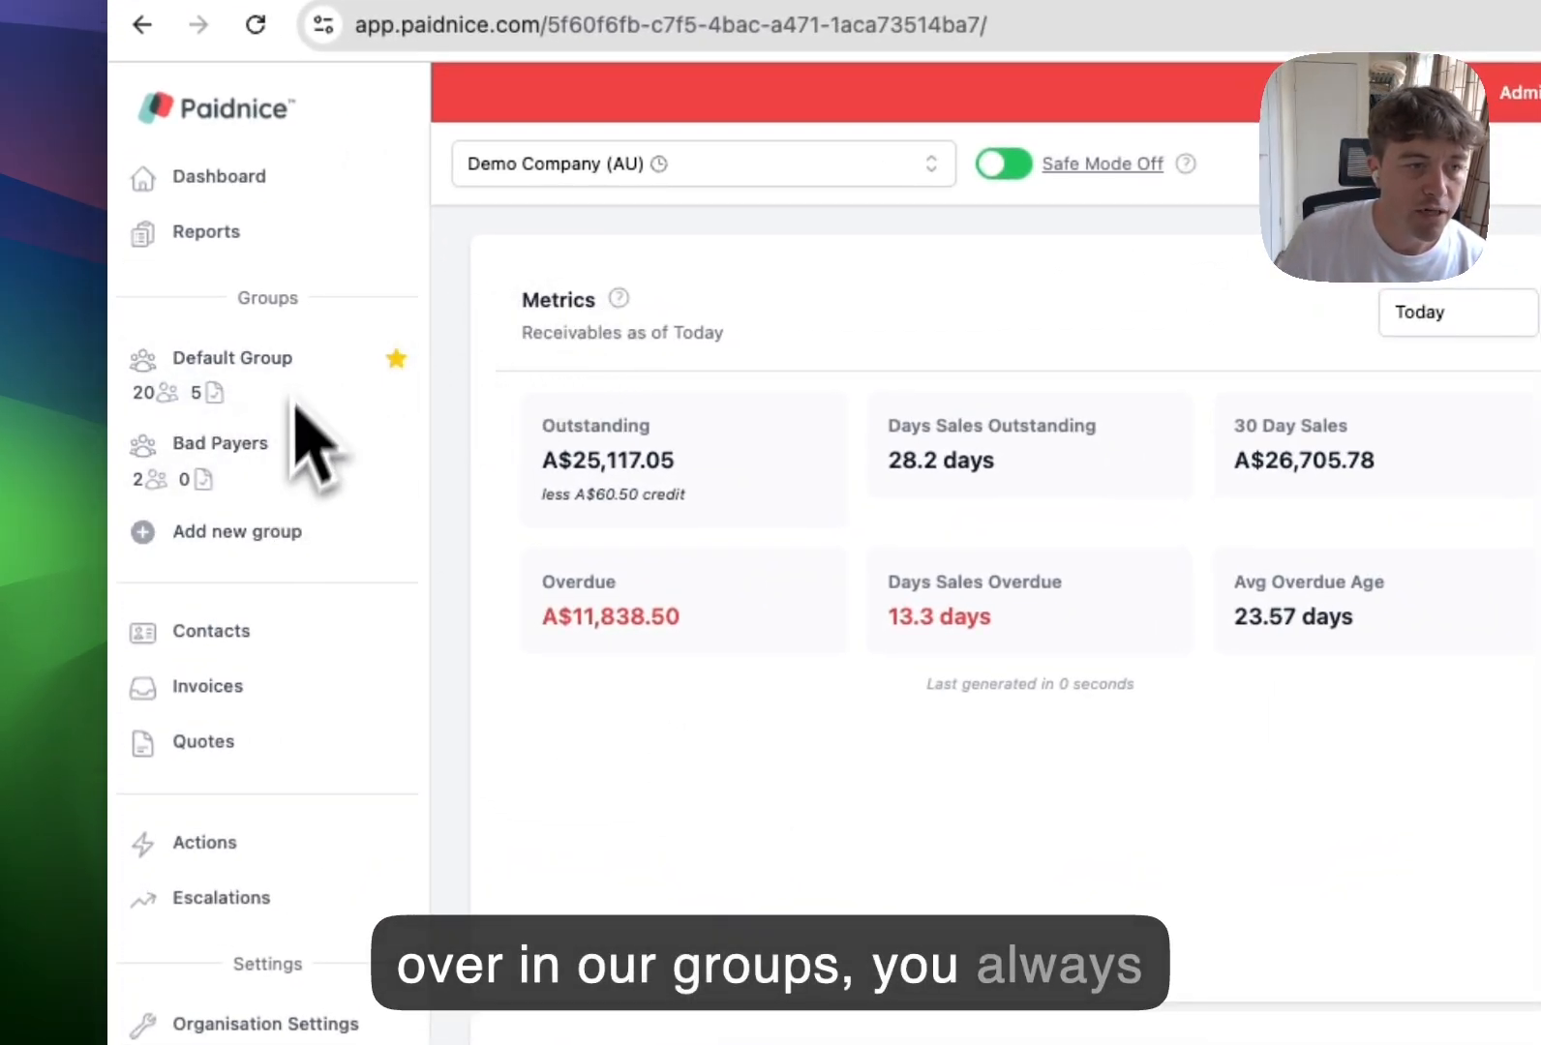
Open the Default Group's "4 days overdue reminder" policy, set its status to Active and switch it back to Draft.
left_click(290, 356)
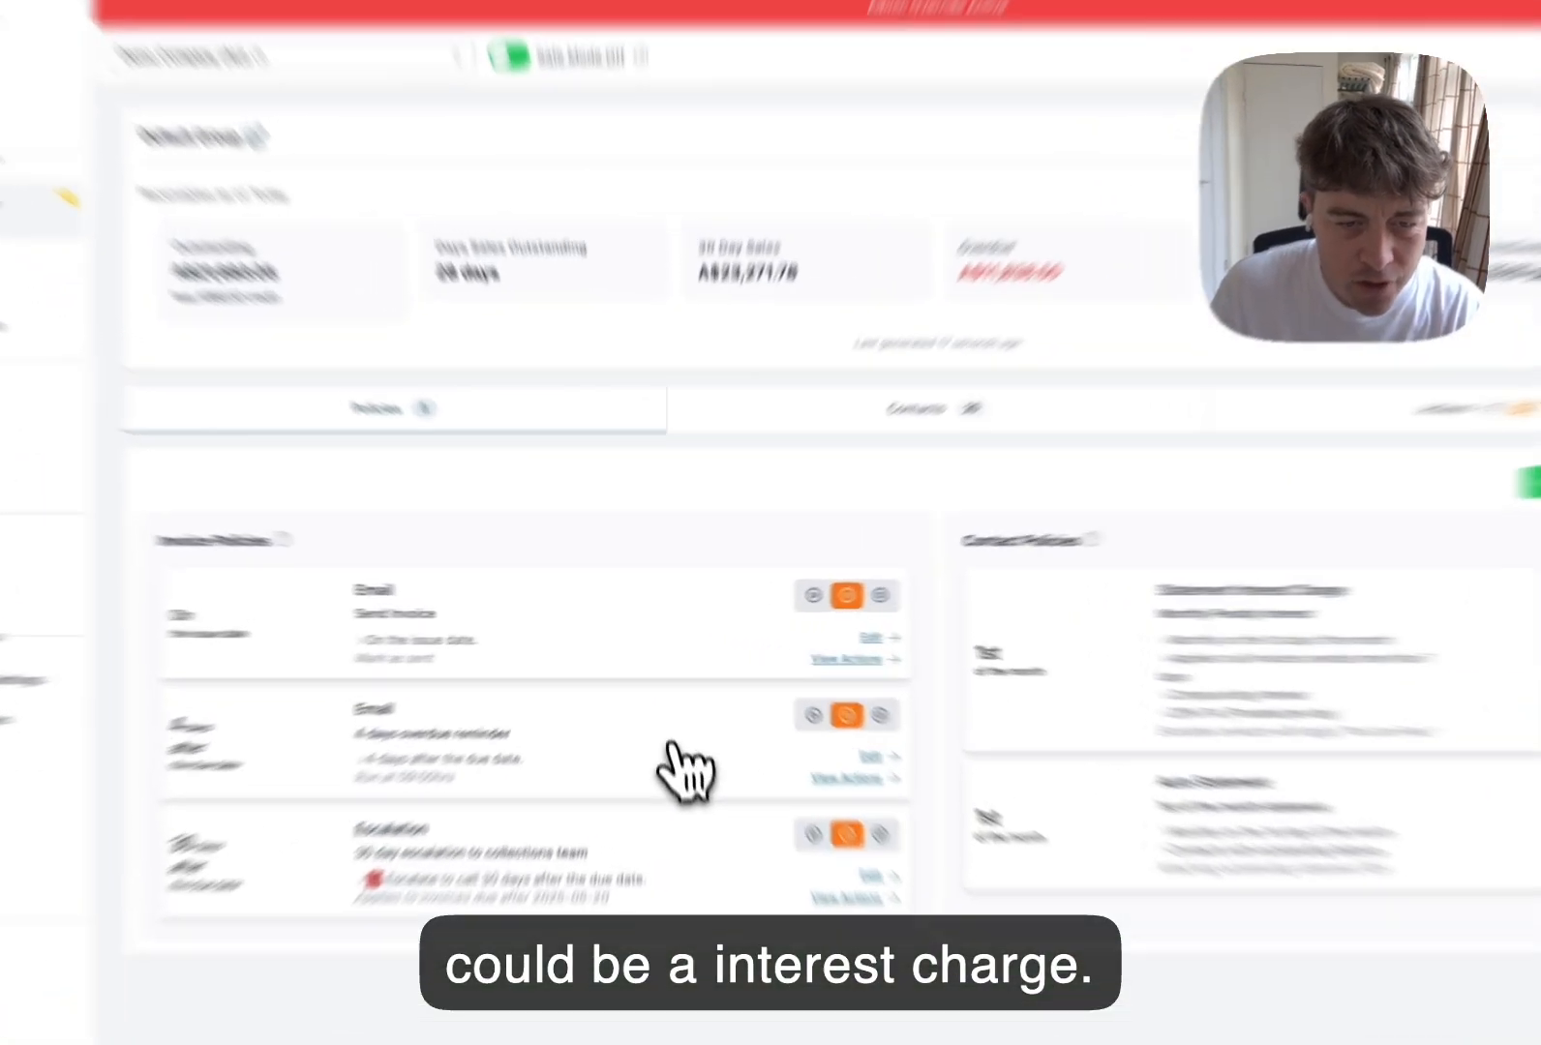
left_click(690, 717)
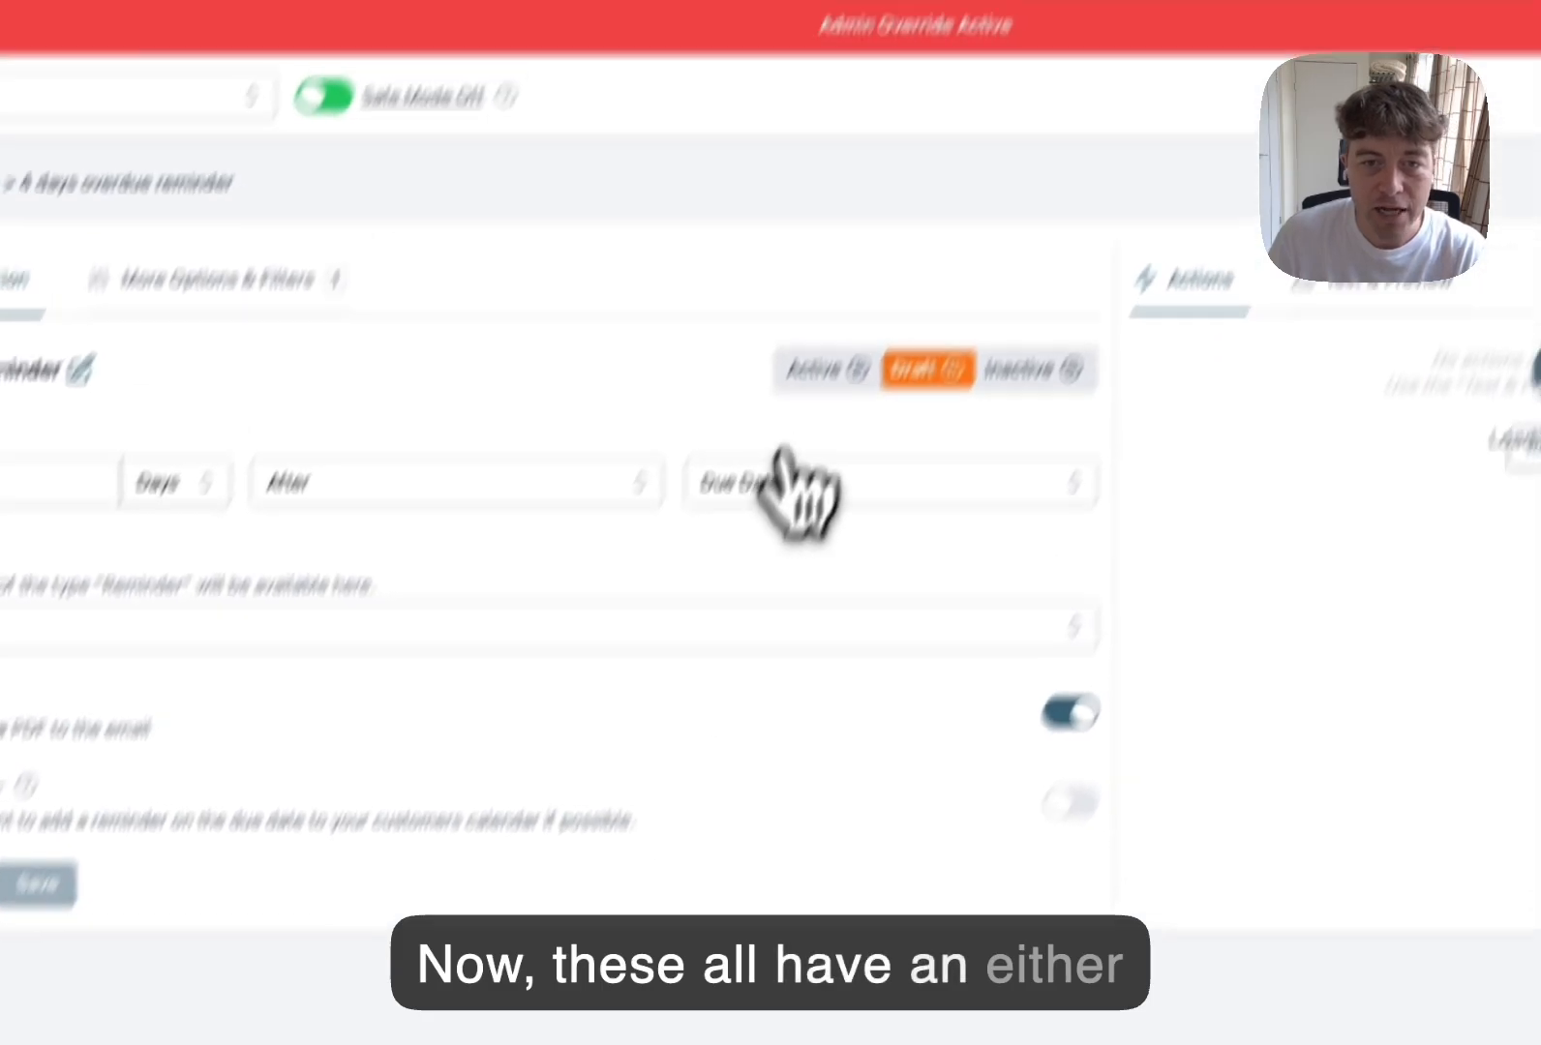
left_click(834, 375)
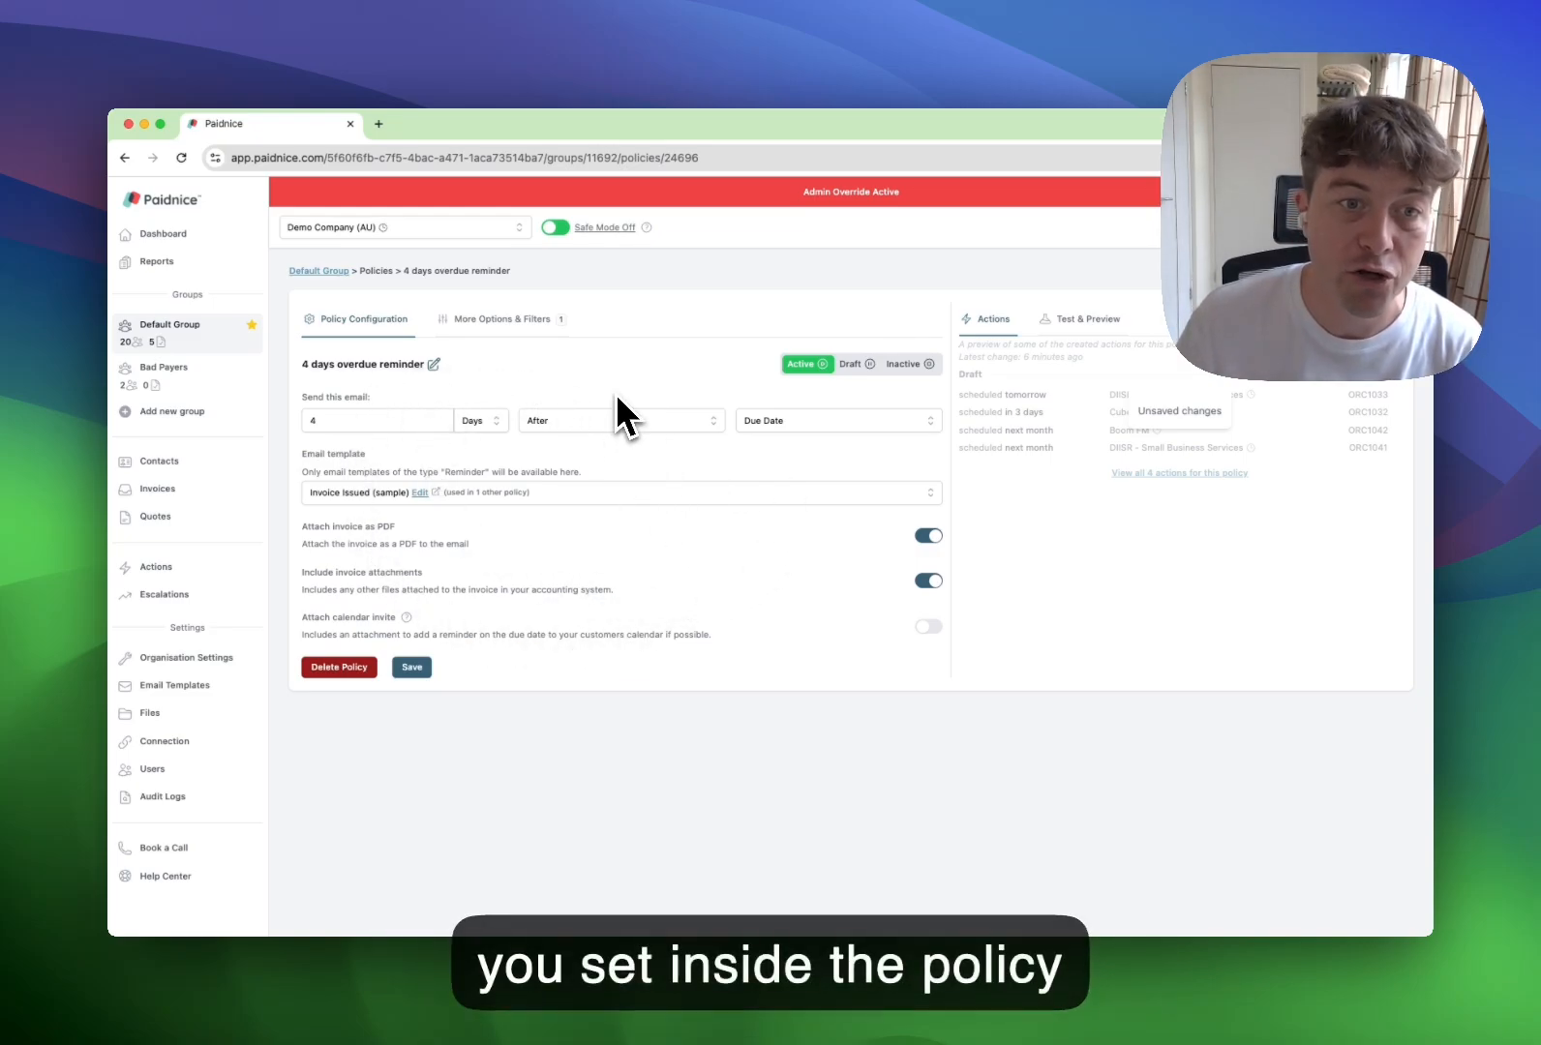
left_click(1147, 431)
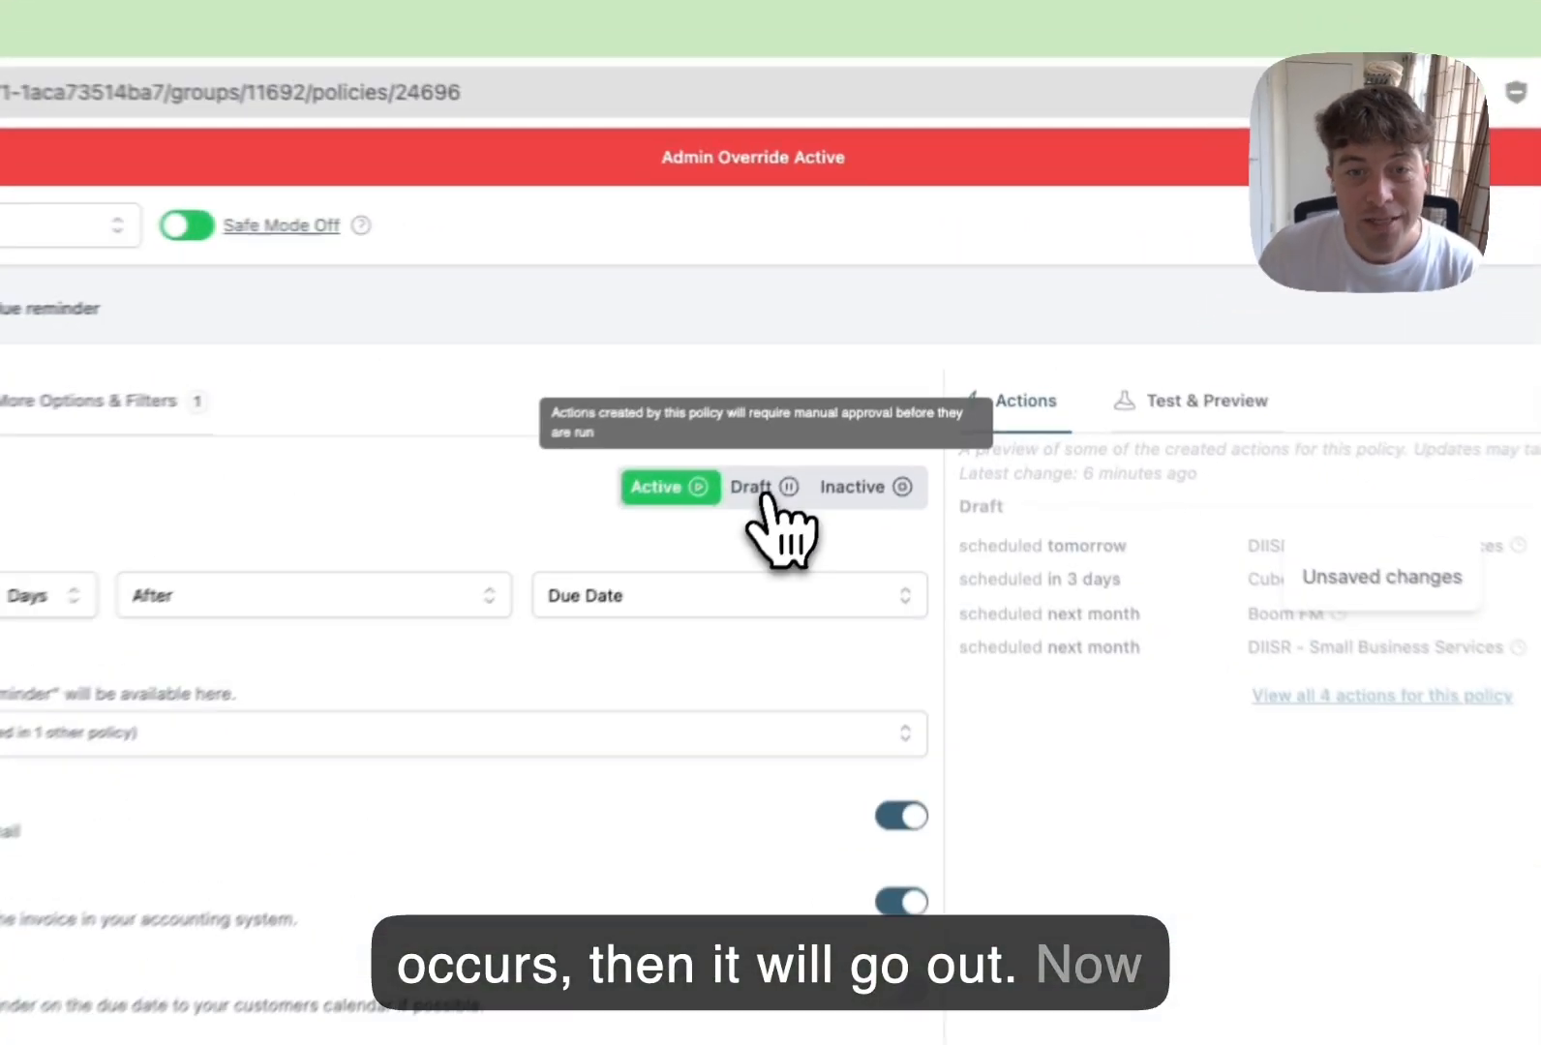
left_click(850, 365)
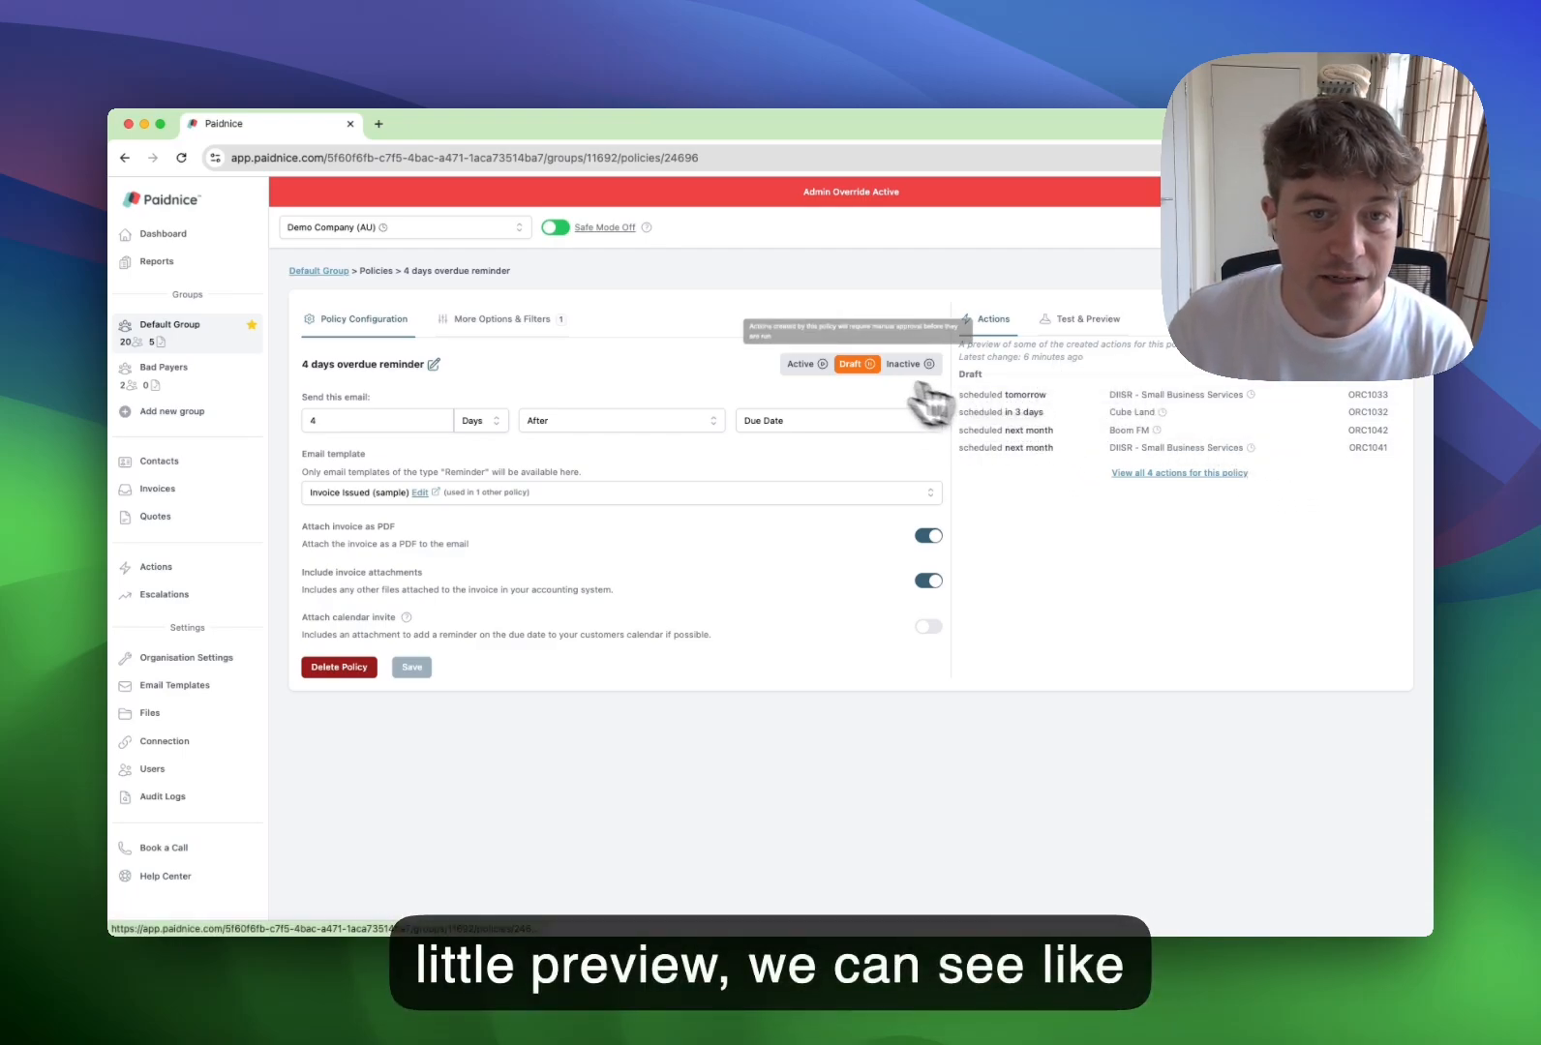
left_click_drag(303, 364, 390, 365)
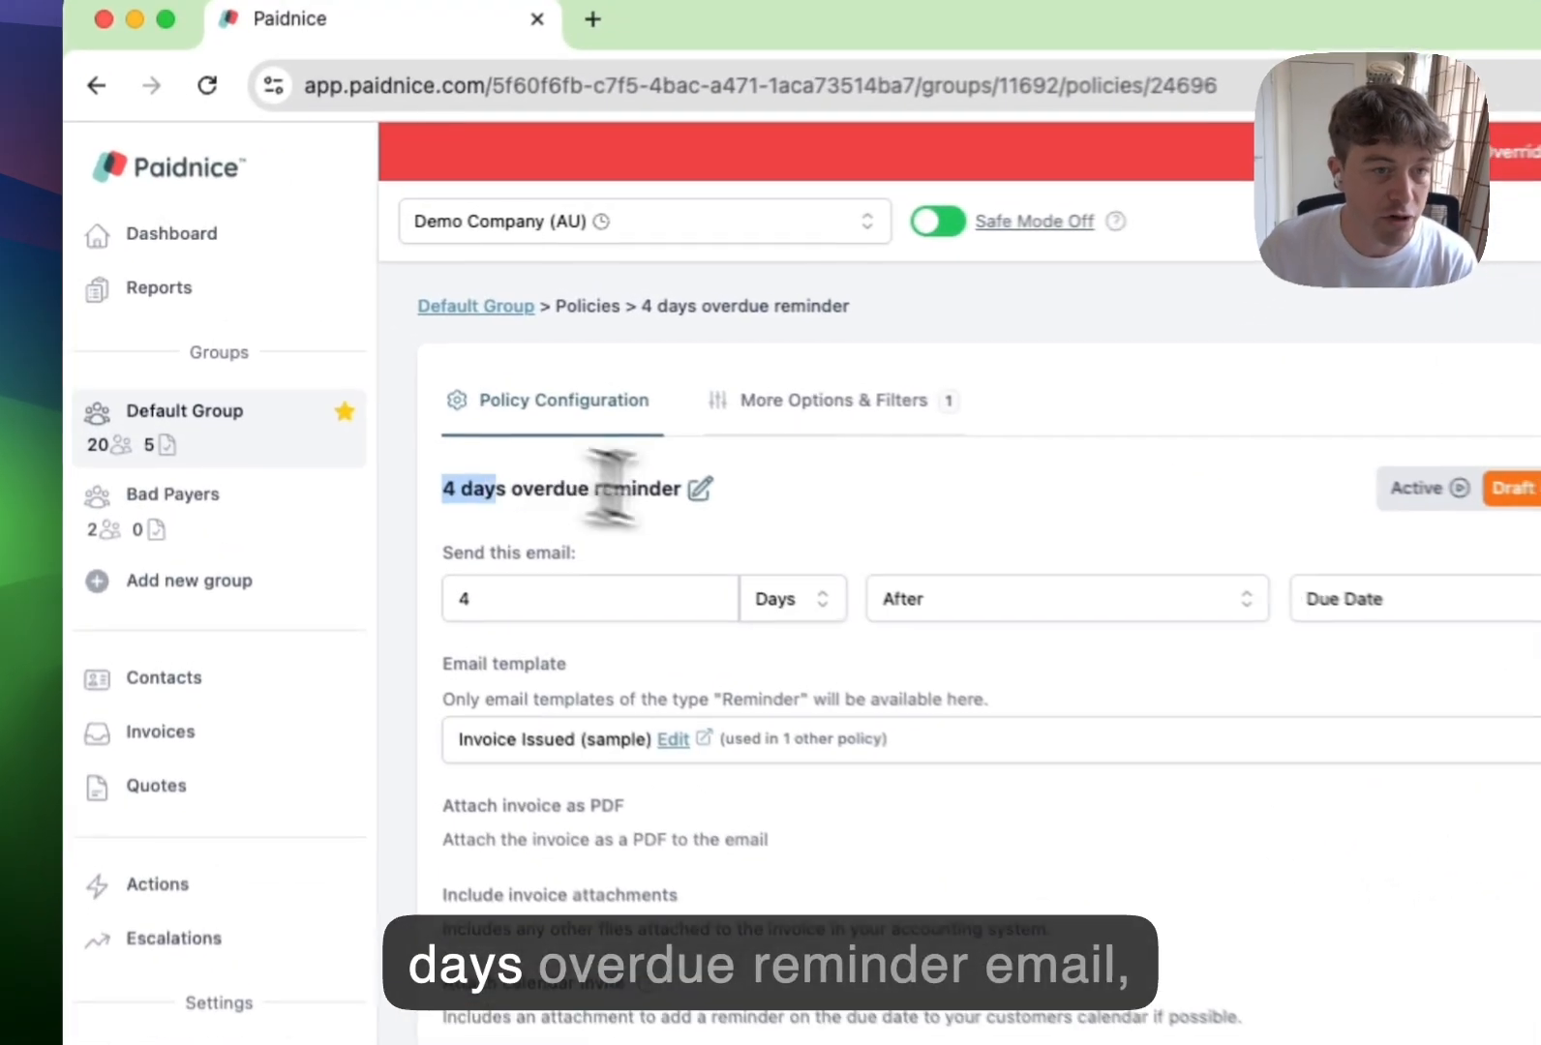
left_click_drag(611, 489, 901, 571)
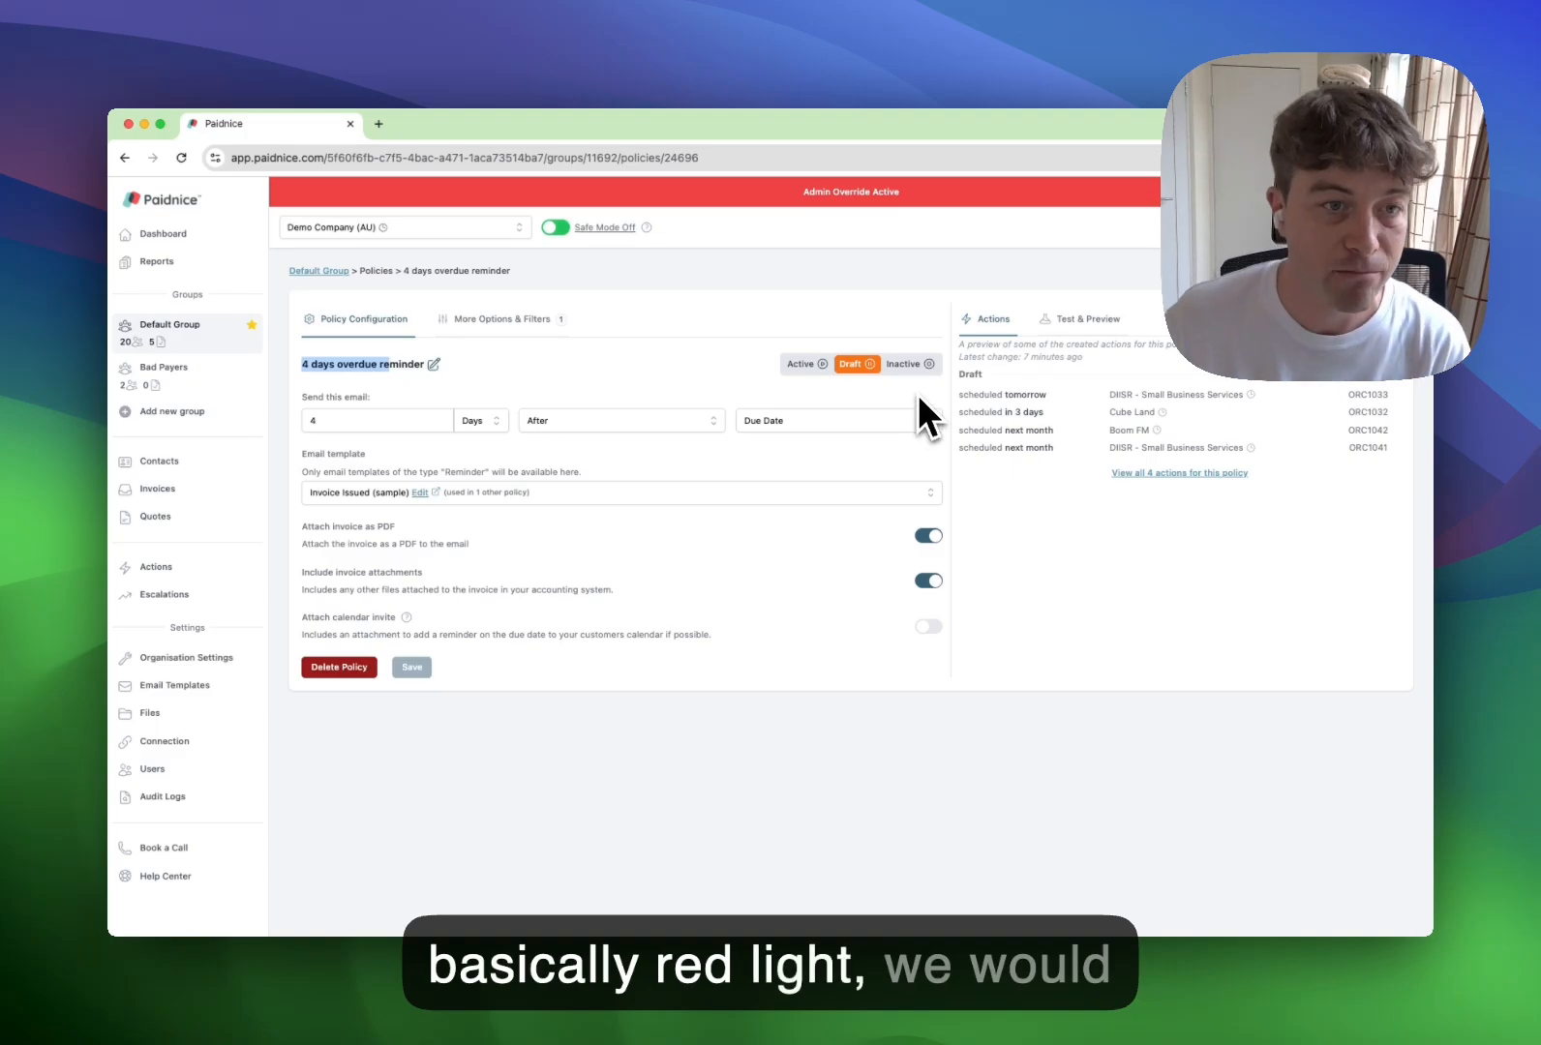
Return to the Default Group and look through its draft actions.
left_click(310, 272)
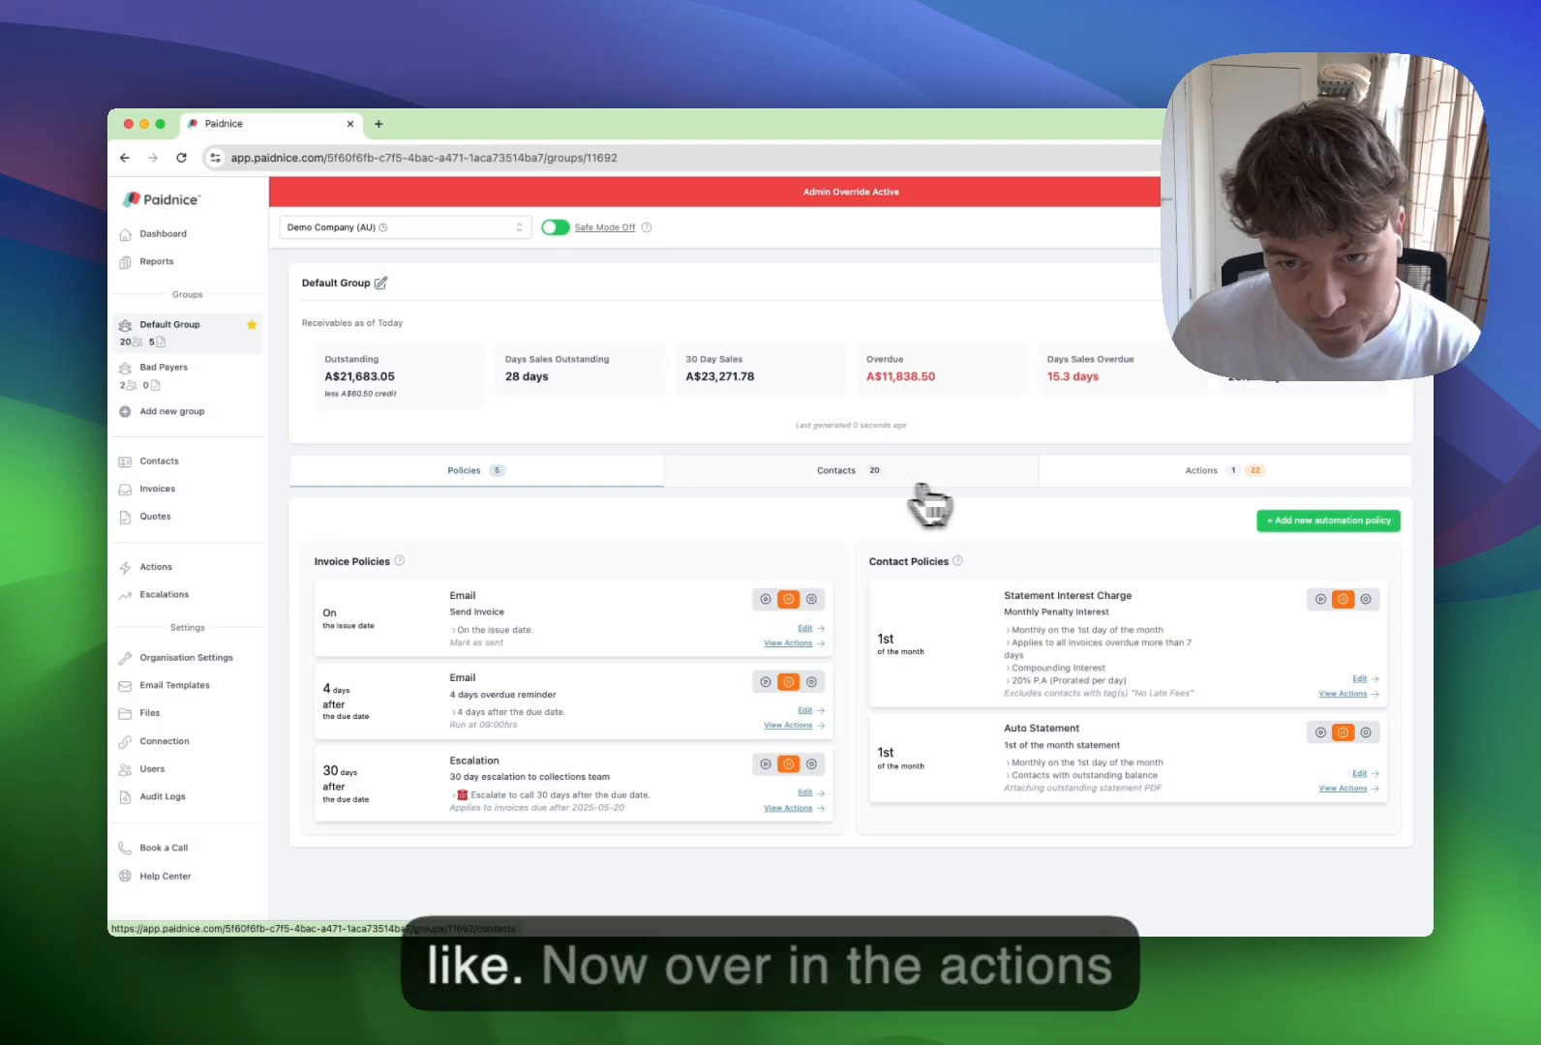
left_click(1230, 473)
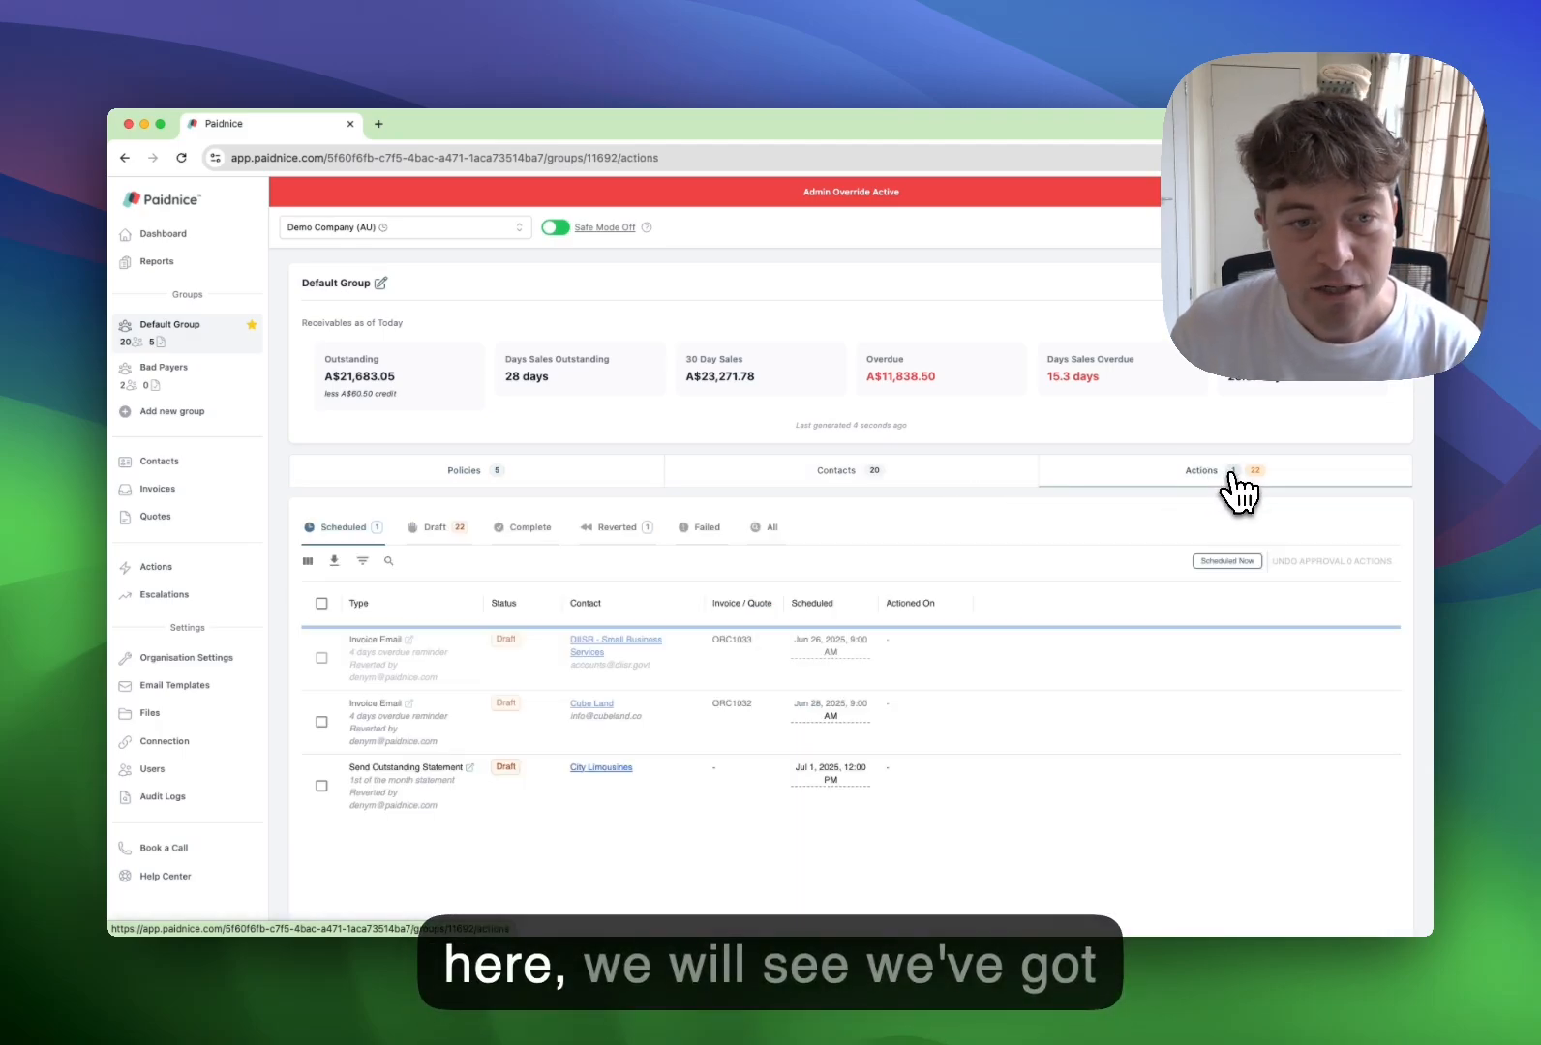
left_click(435, 530)
scroll(447, 522, "down", 3)
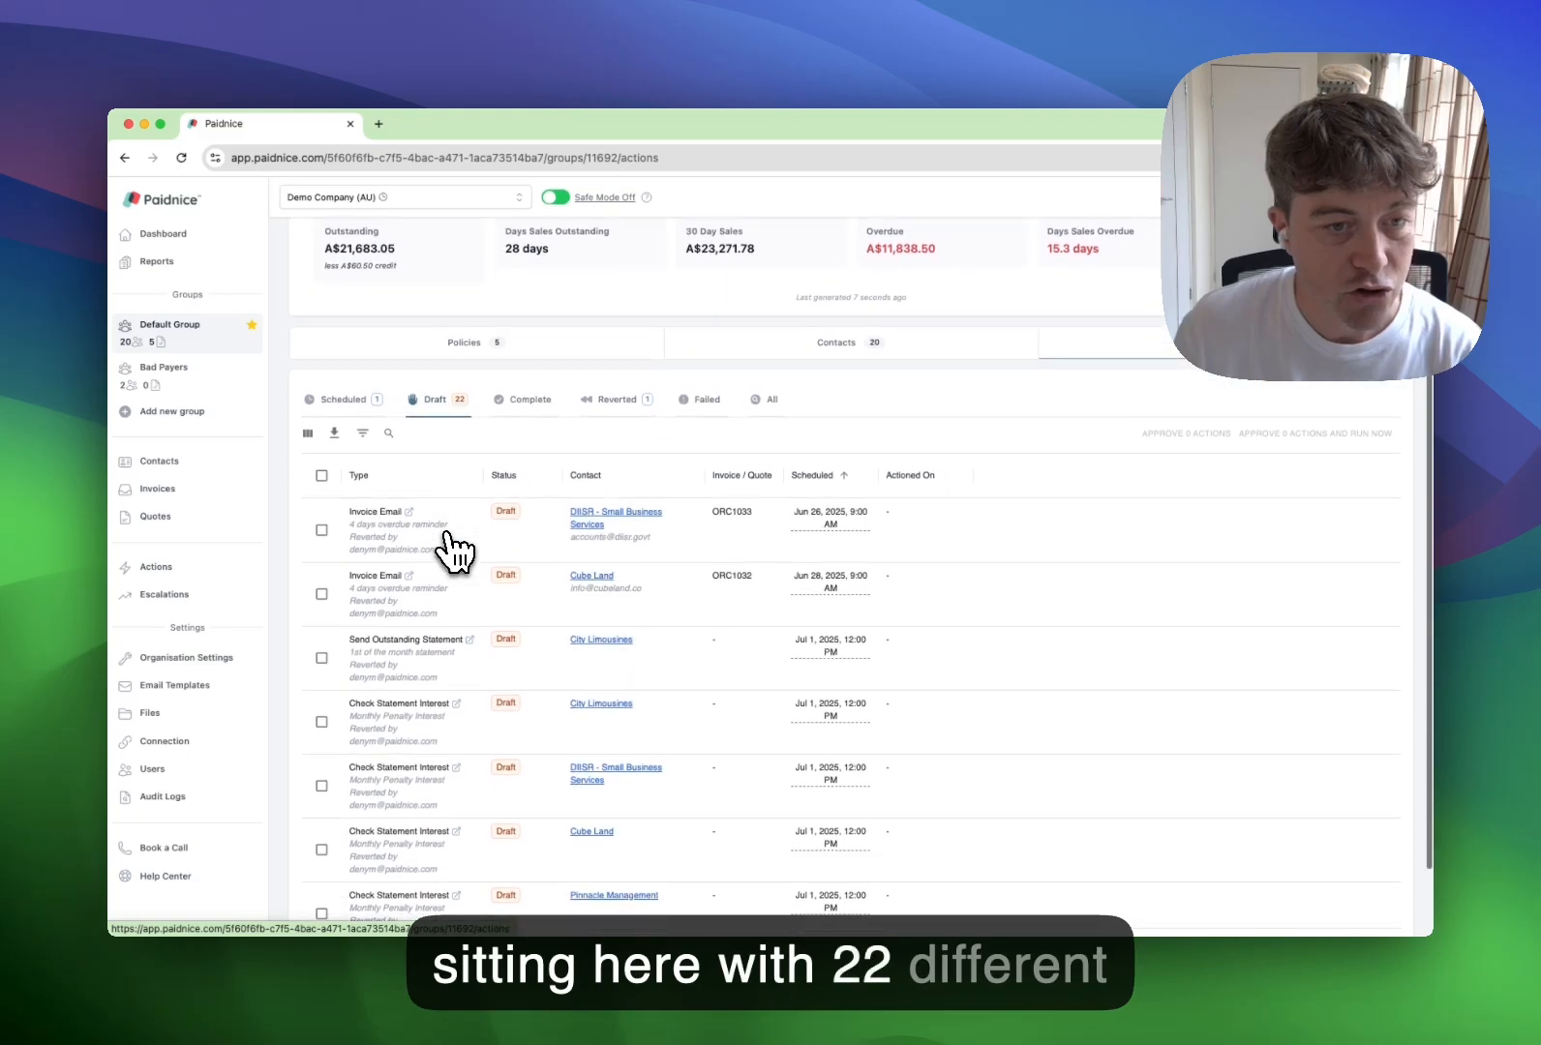
scroll(458, 465, "down", 3)
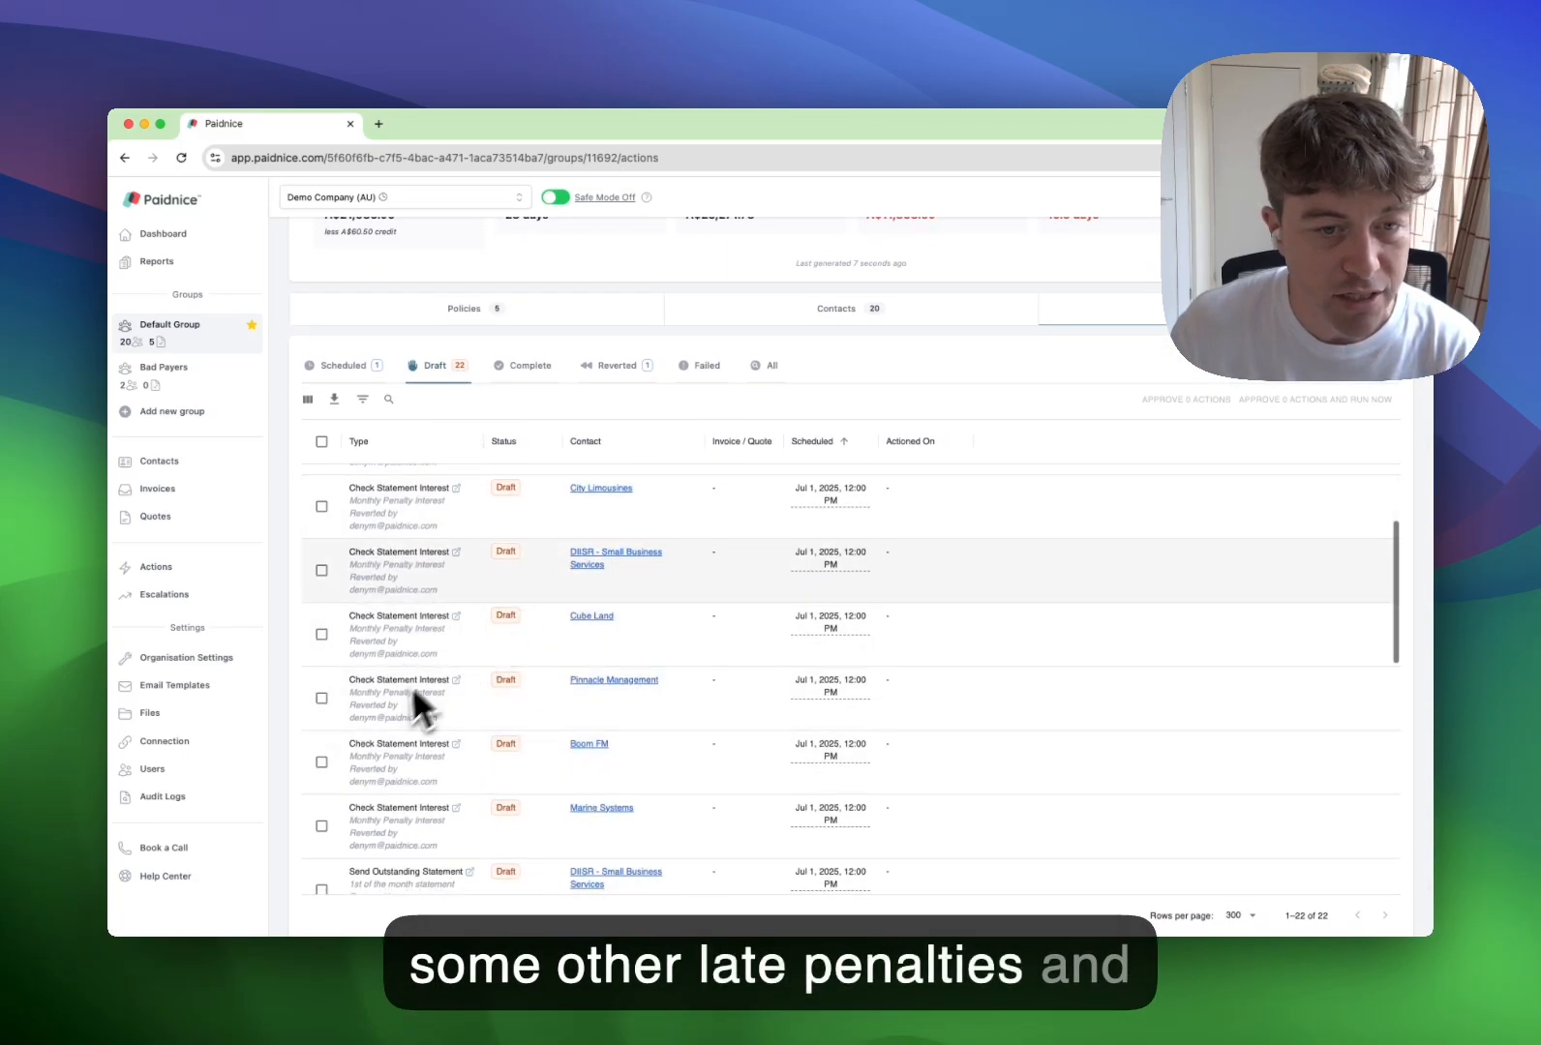
scroll(697, 697, "down", 5)
scroll(746, 678, "up", 10)
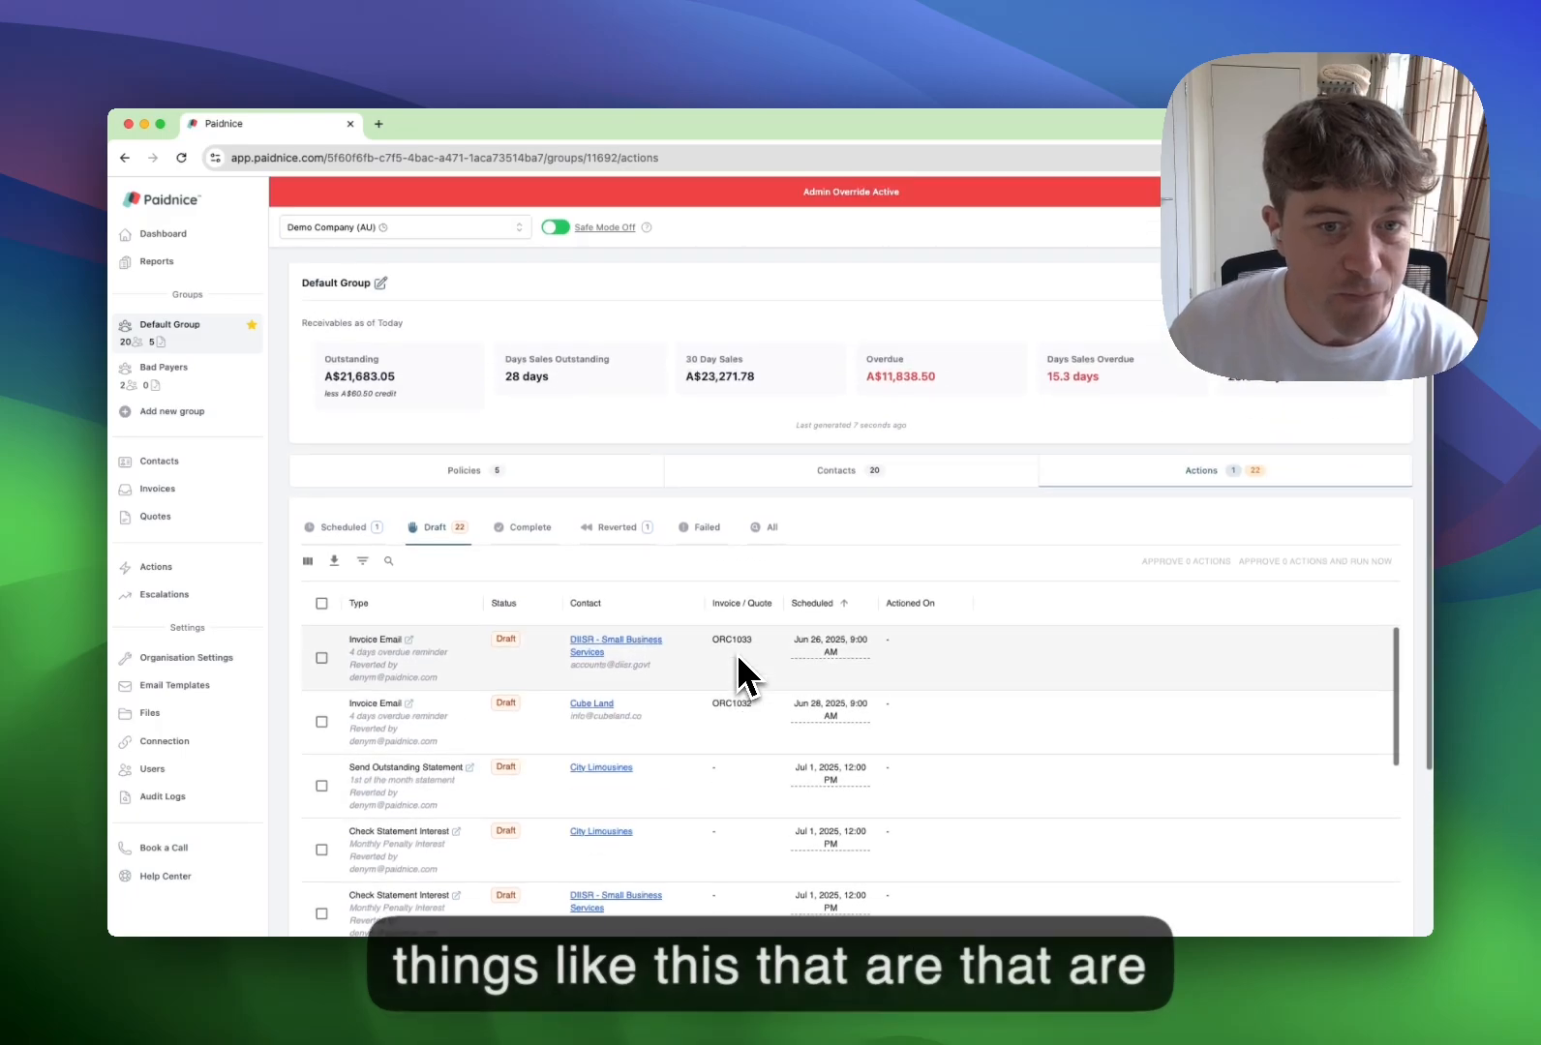
Preview the draft invoice email for DIISR - Small Business Services in its action details and close them again.
left_click(463, 660)
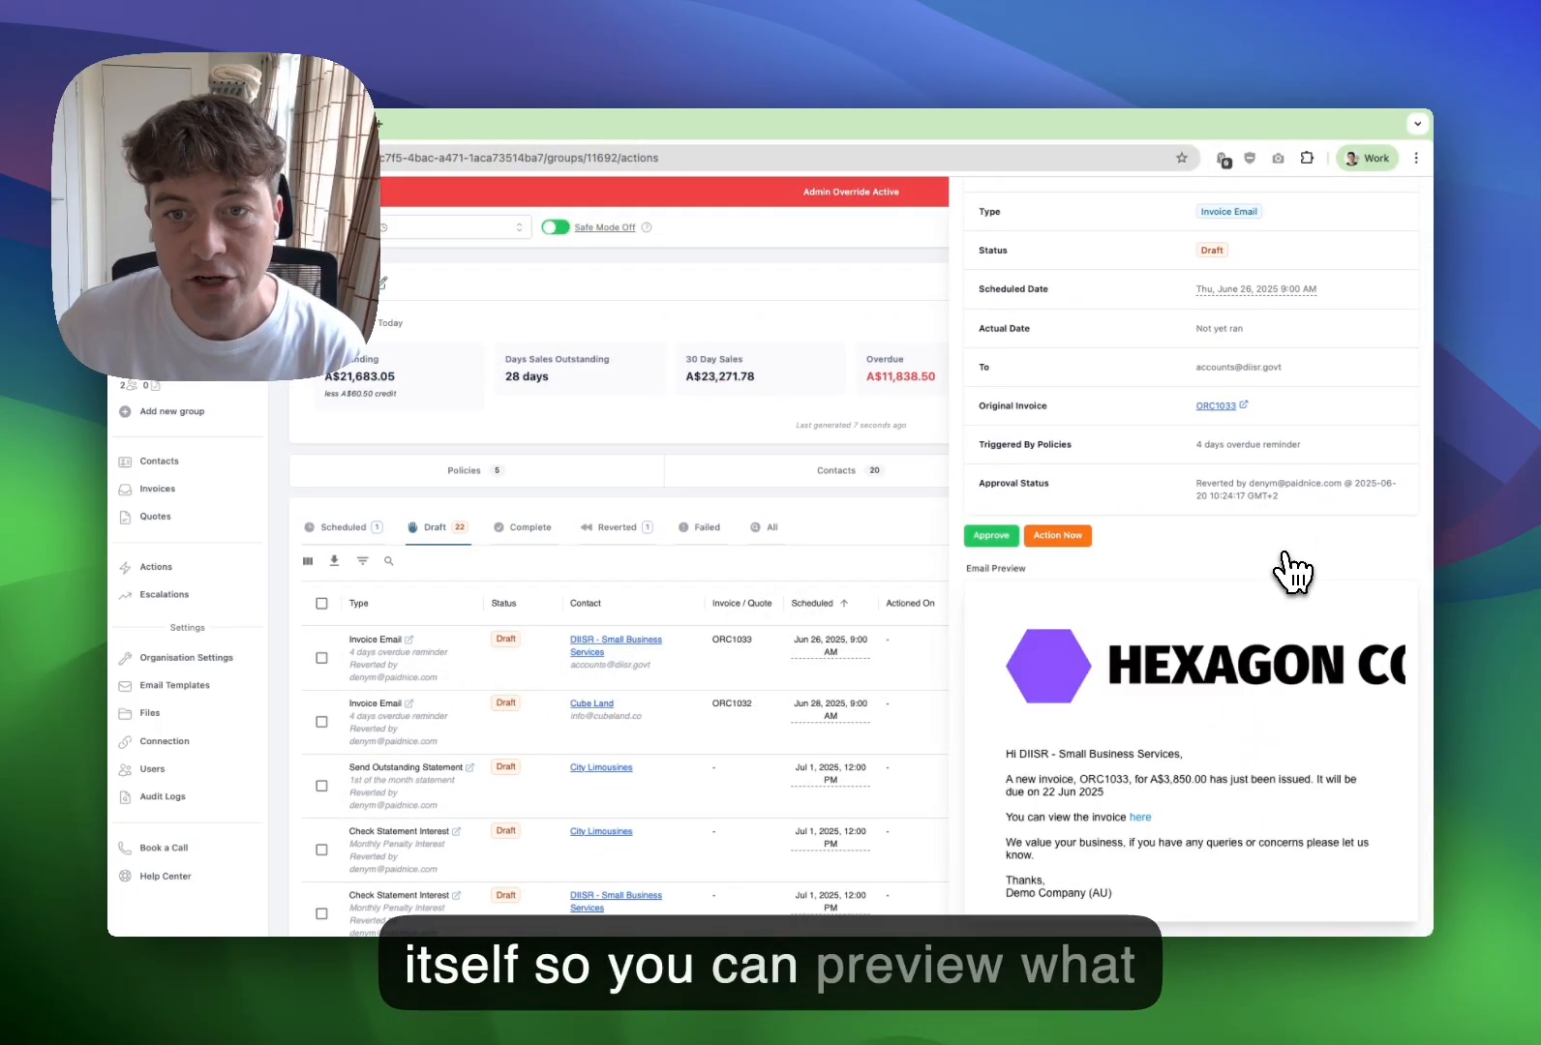
scroll(1225, 630, "down", 2)
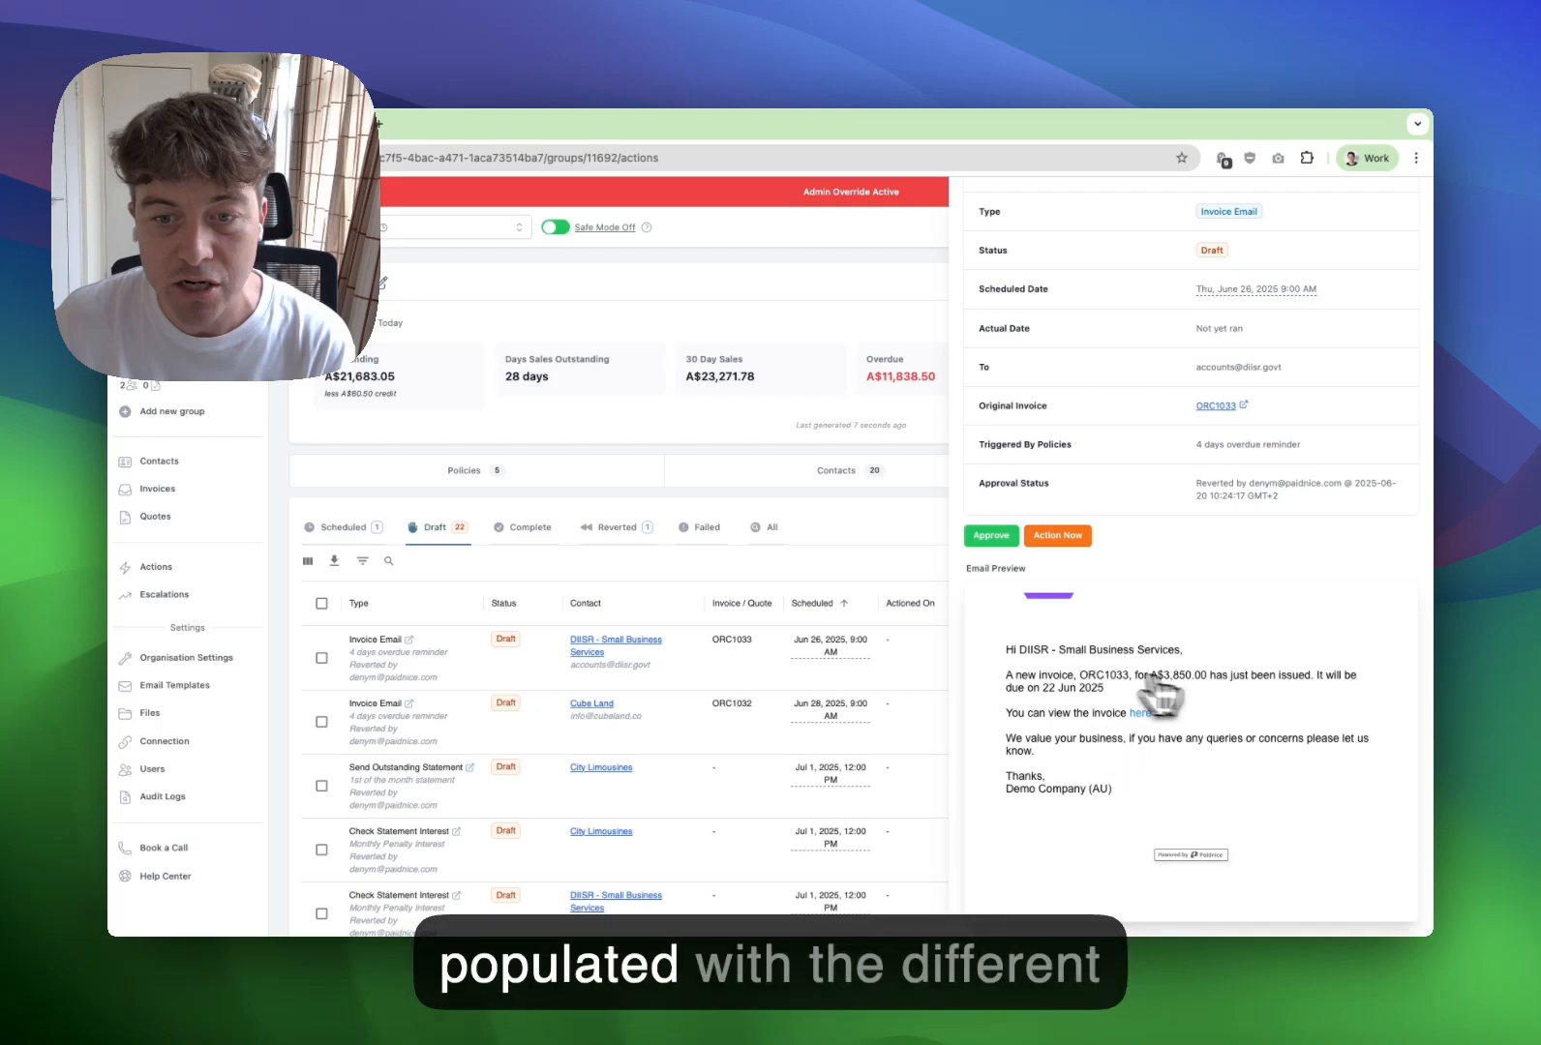
scroll(1176, 692, "up", 1)
scroll(1181, 695, "up", 4)
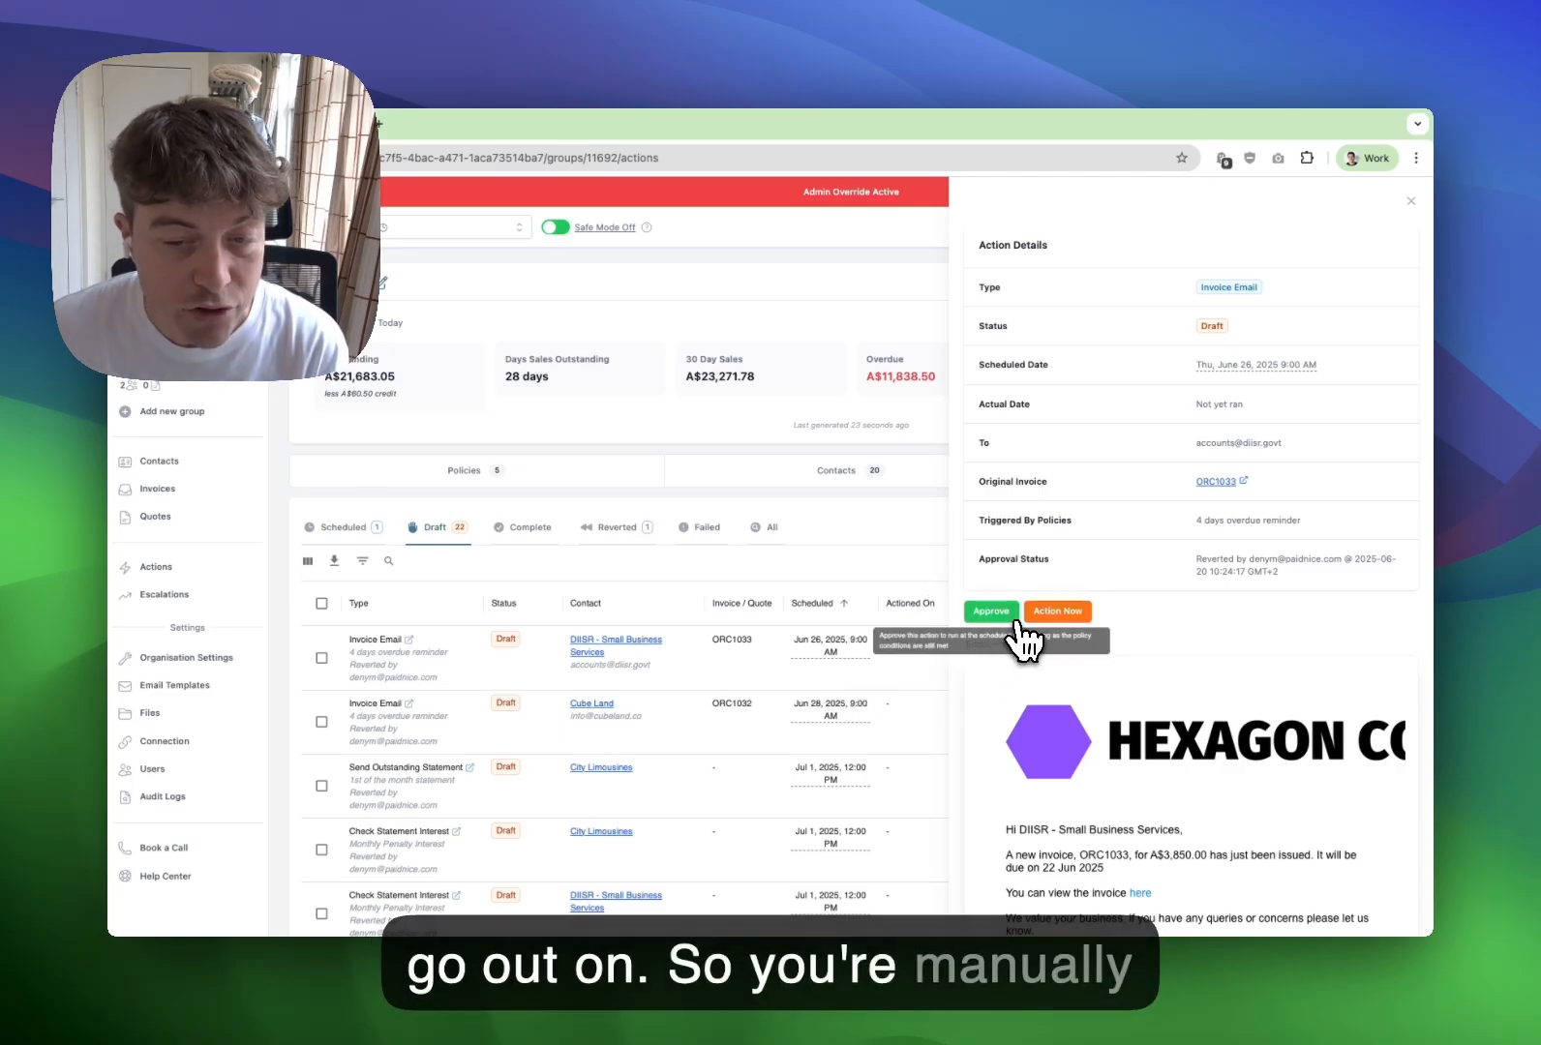
left_click(1009, 618)
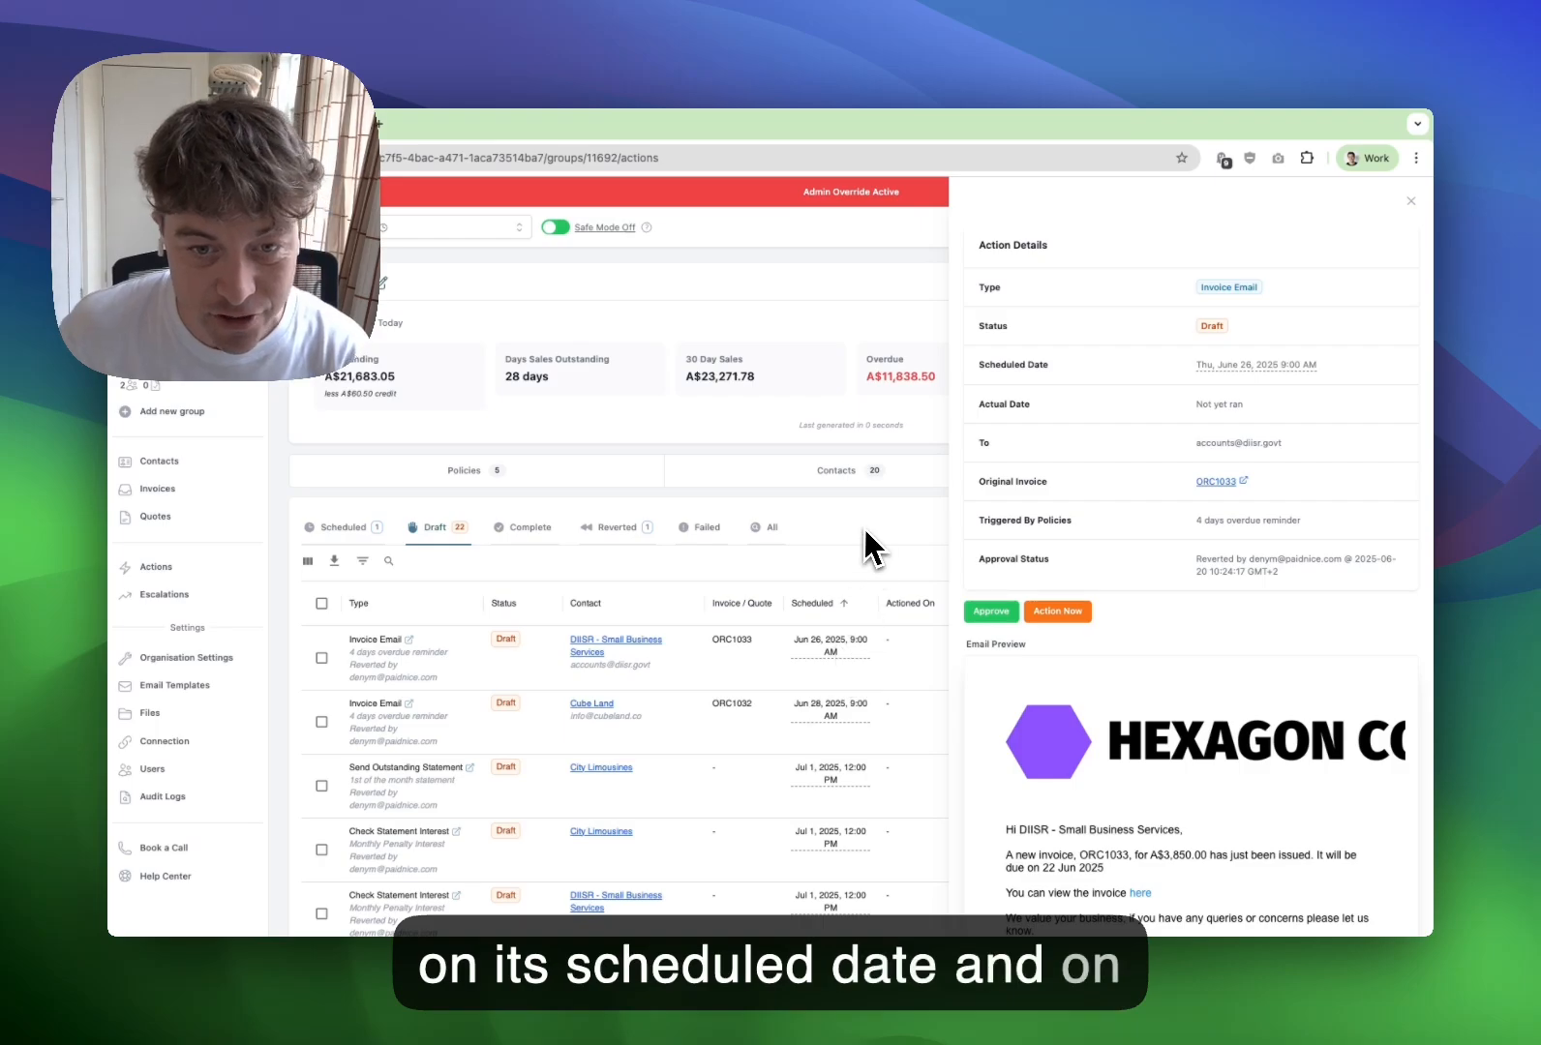
left_click(856, 554)
Select all draft actions in the list and clear the selection again.
scroll(852, 566, "down", 3)
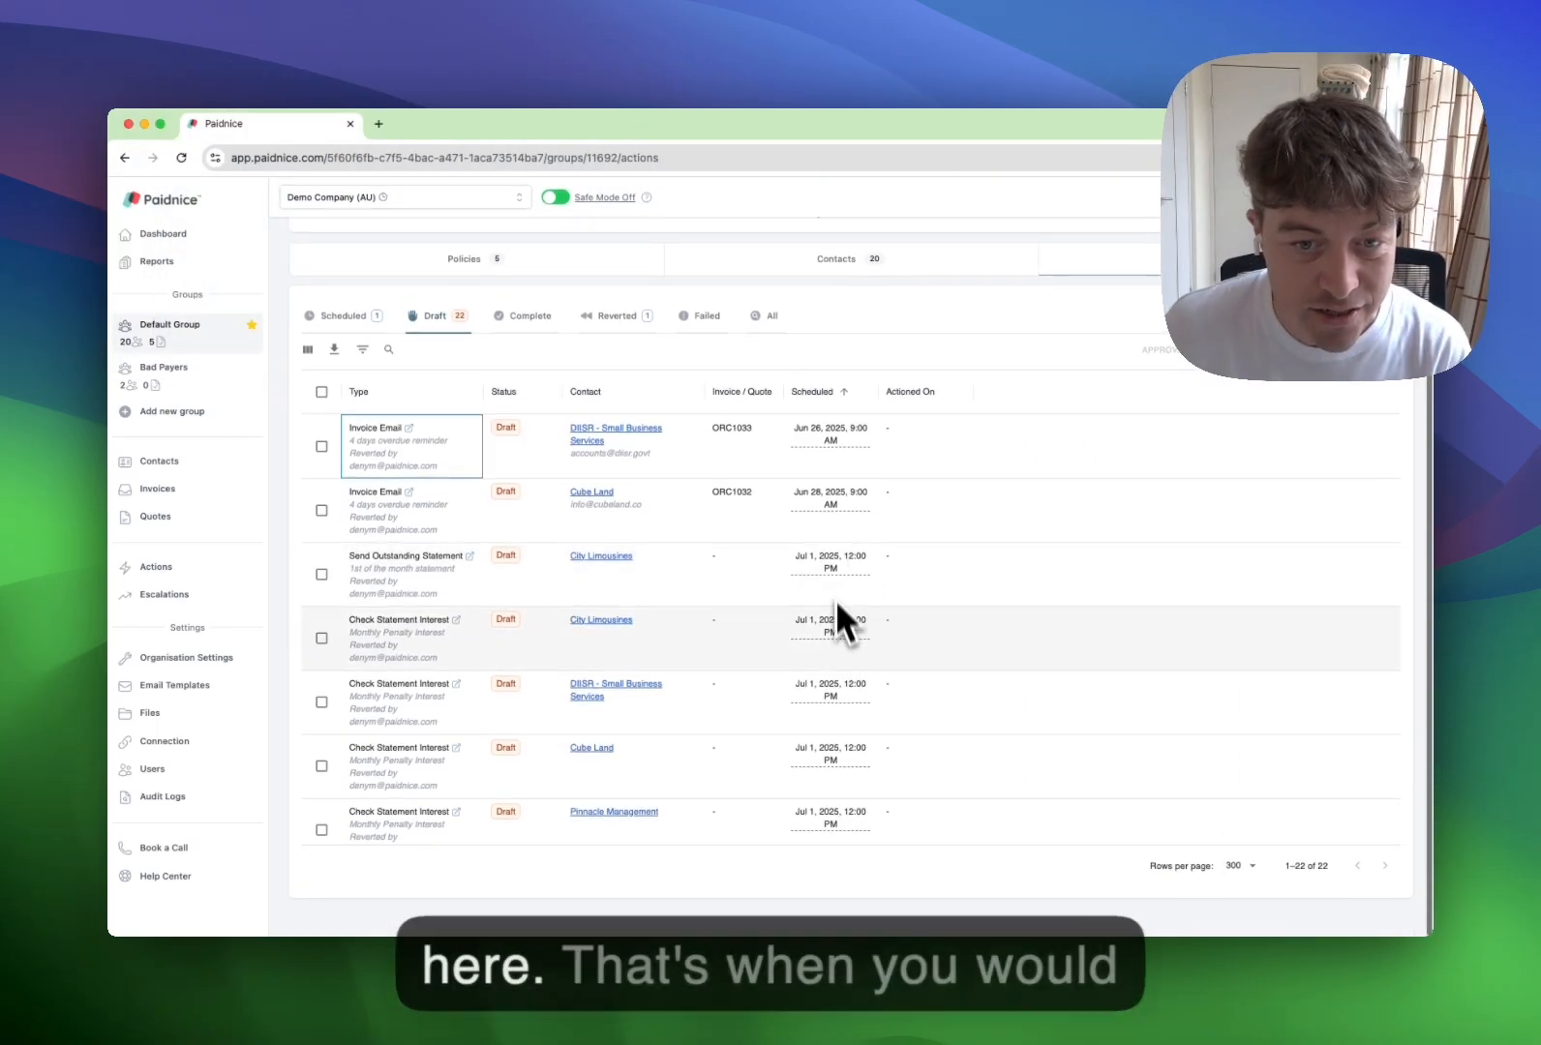
scroll(838, 605, "down", 3)
scroll(833, 678, "up", 6)
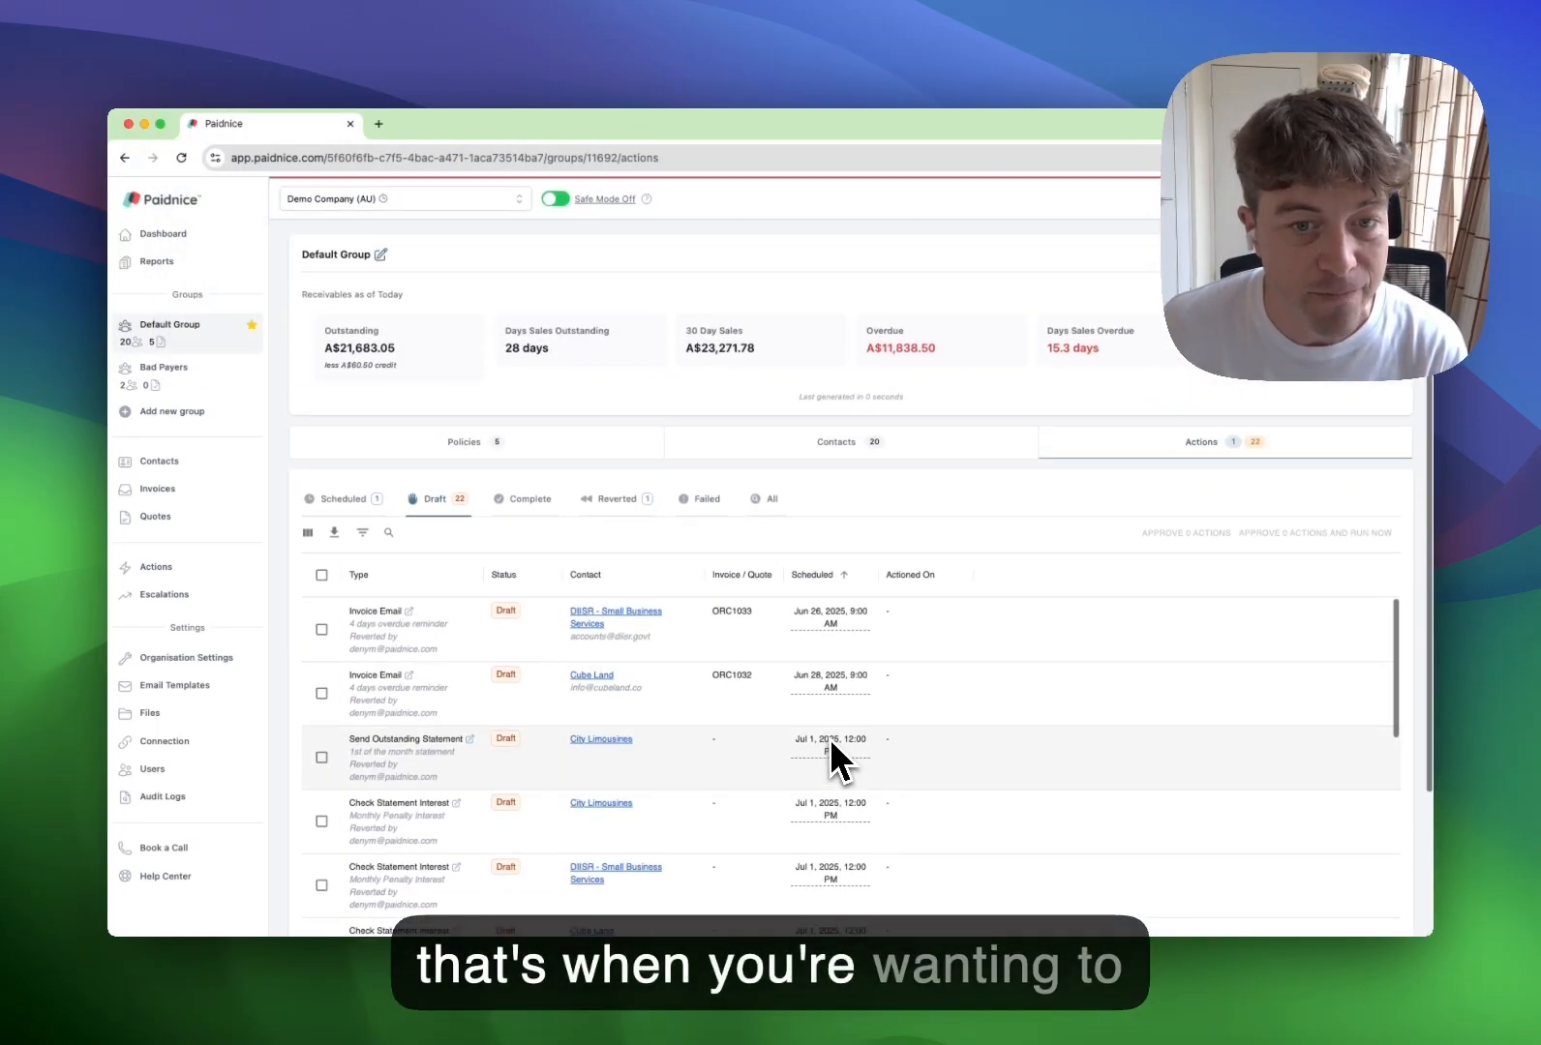
left_click(458, 653)
left_click(372, 637)
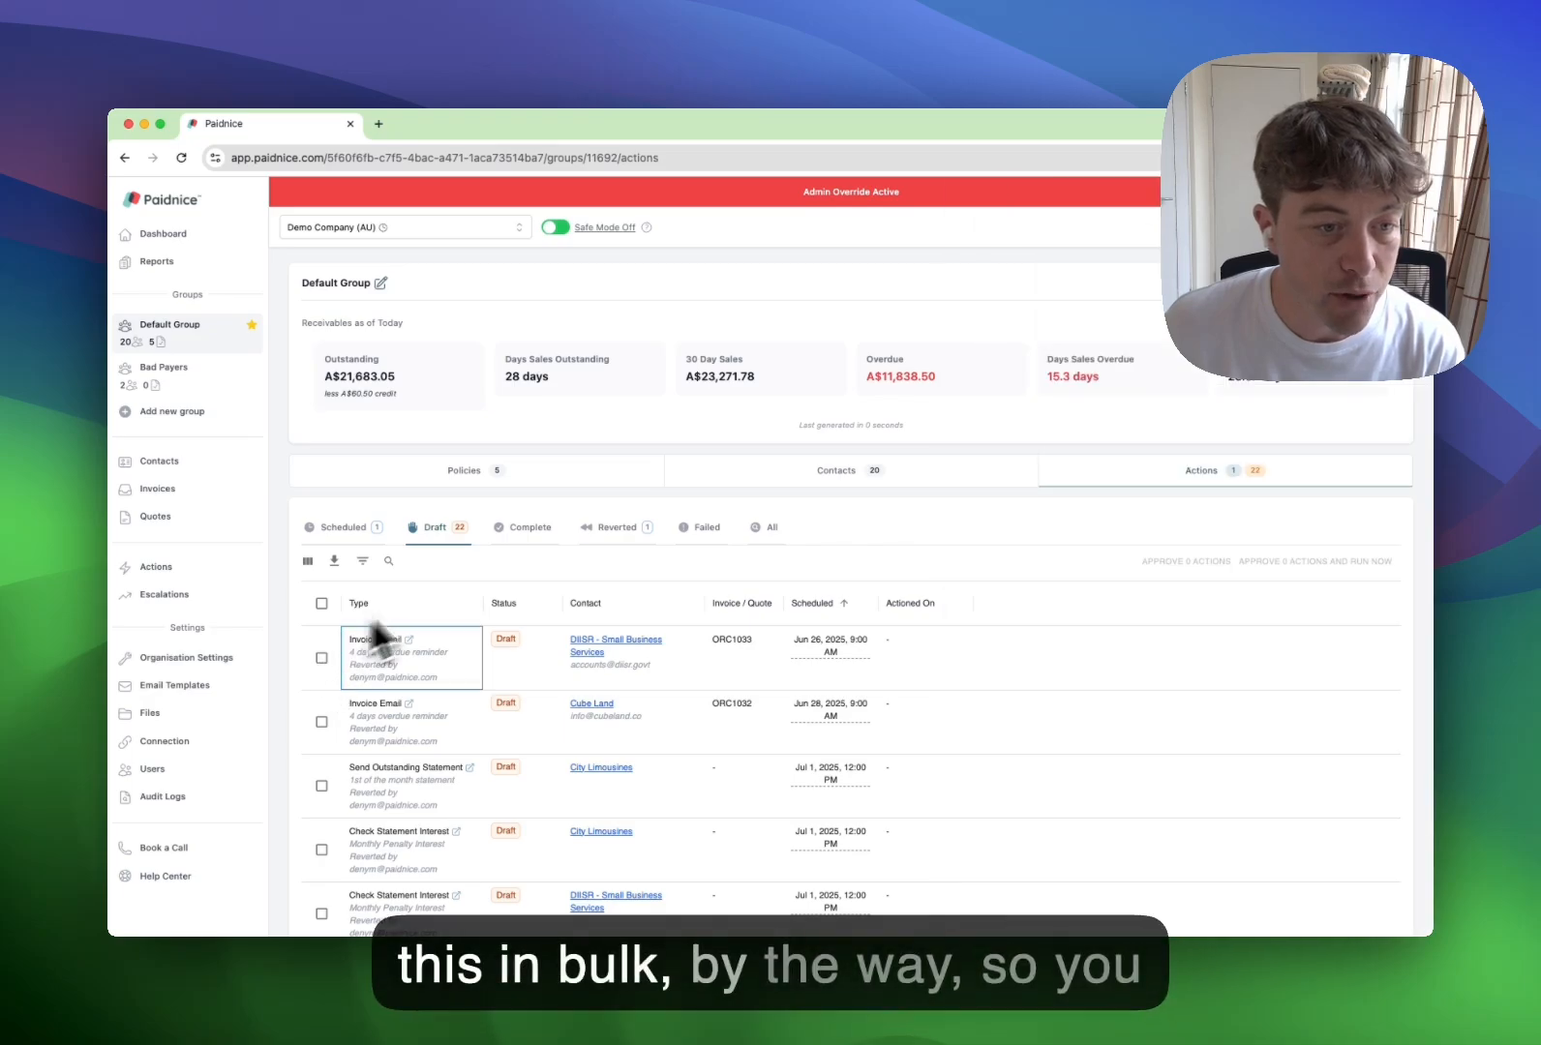
left_click(322, 603)
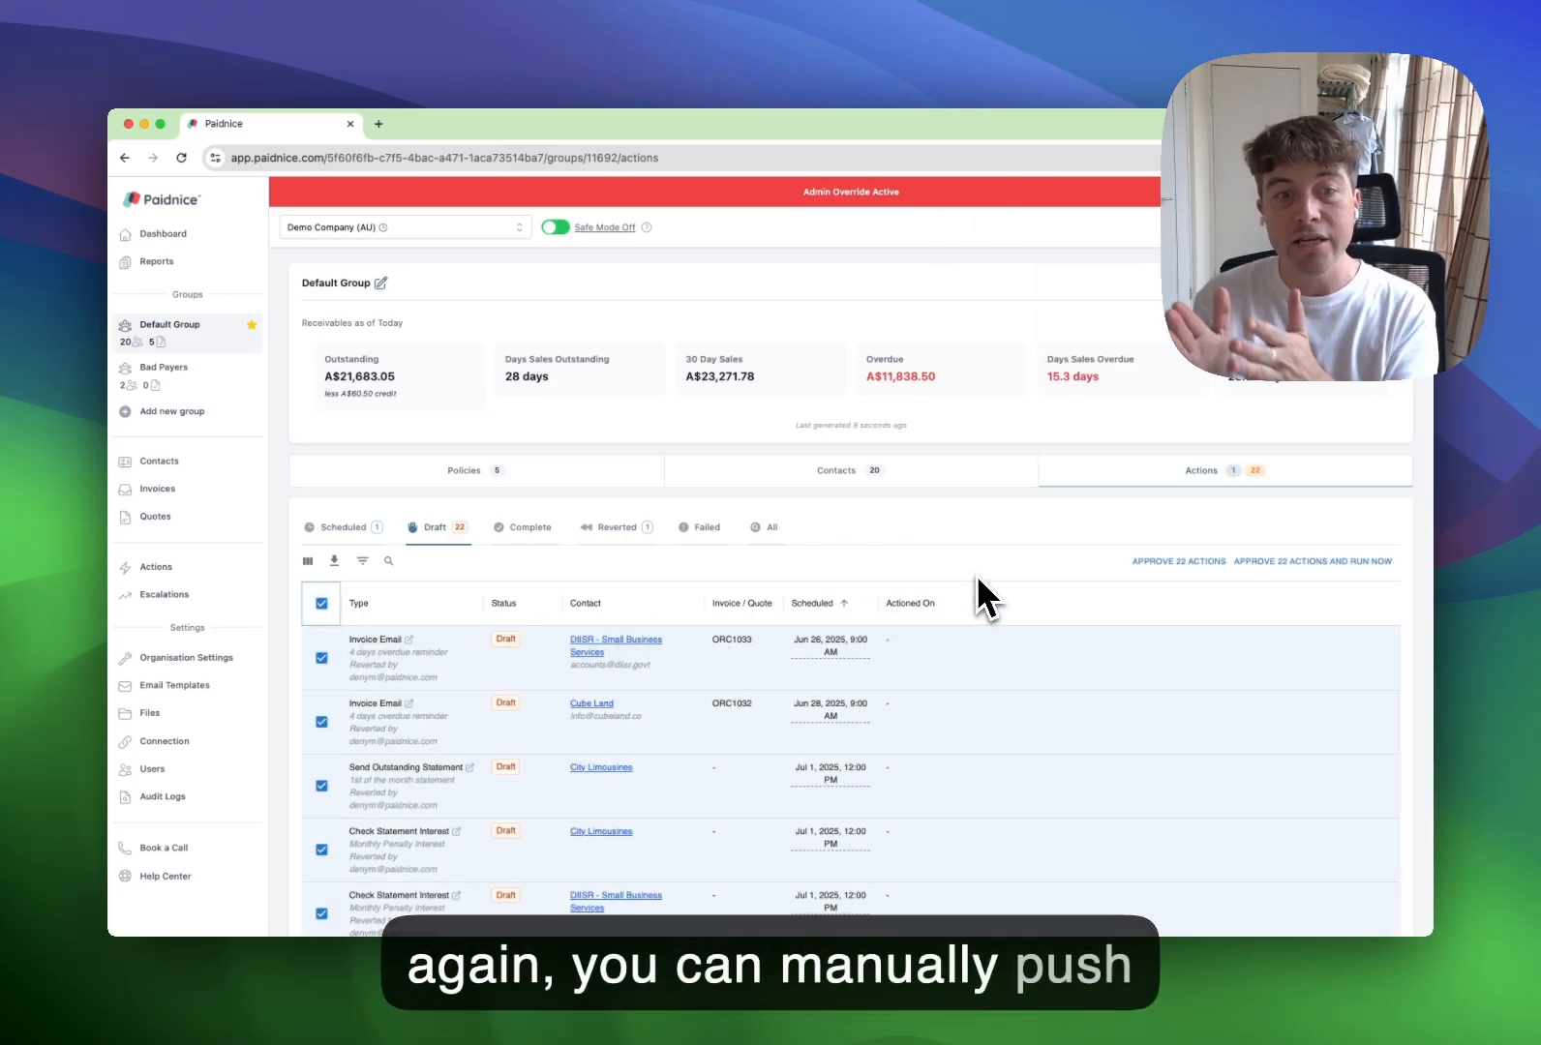
left_click(323, 604)
Approve City Limousines' draft Send Outstanding Statement and Check Statement Interest actions to run on their scheduled date.
scroll(447, 542, "down", 3)
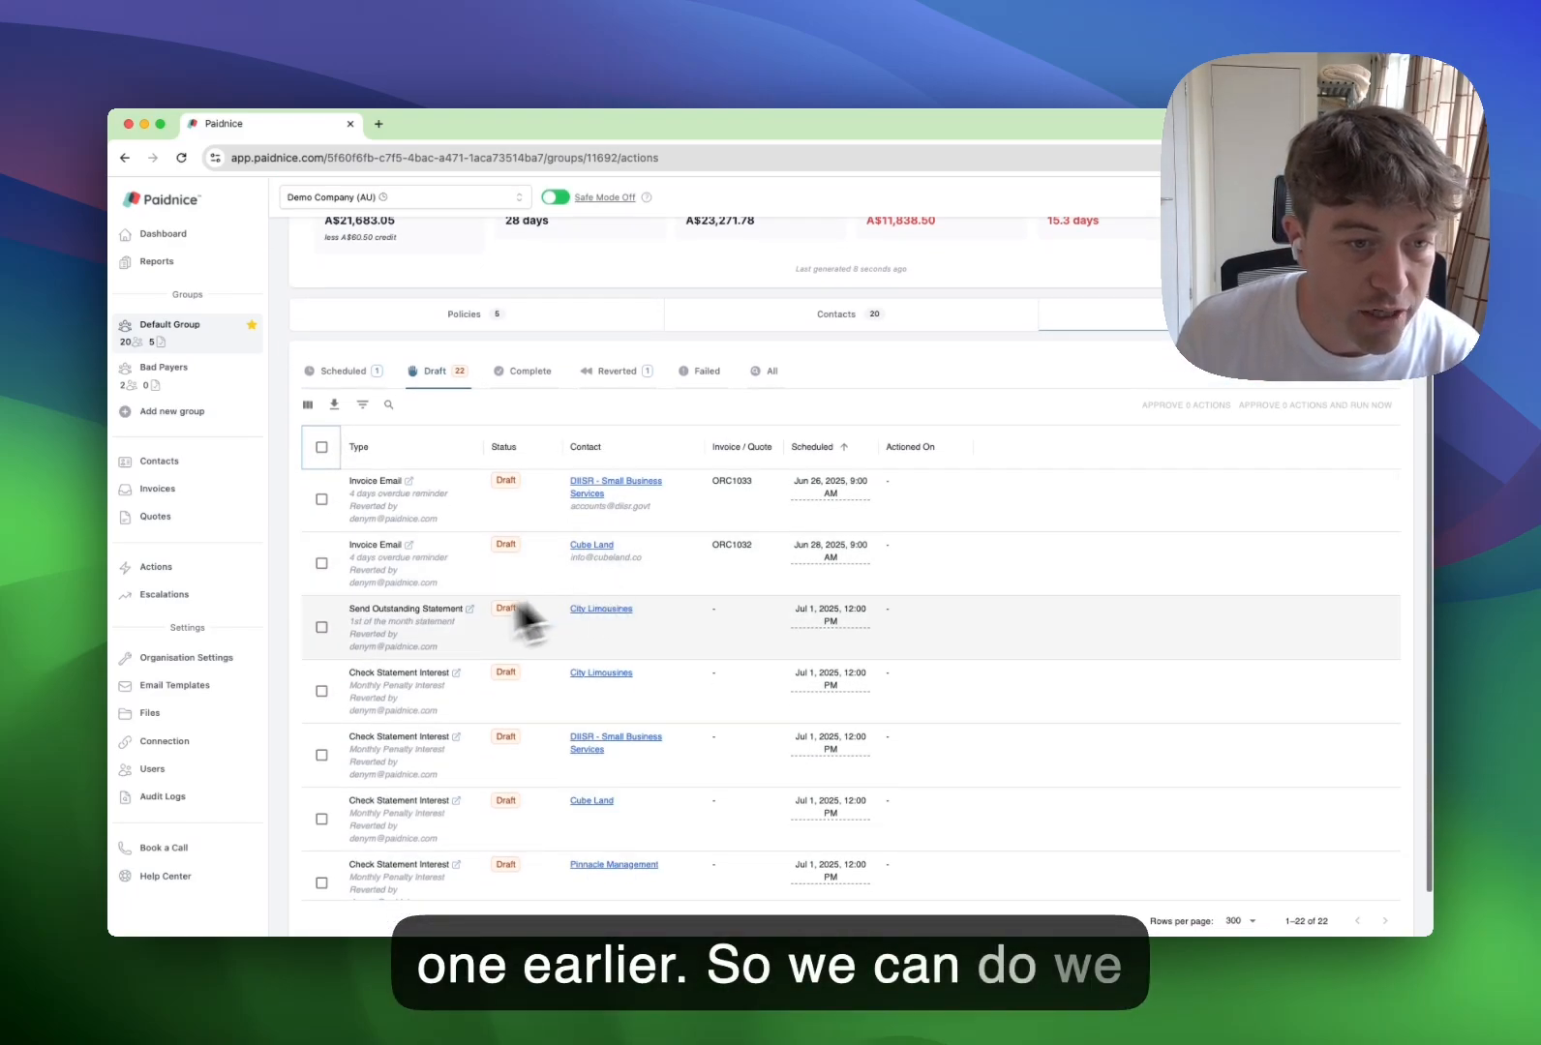
left_click(321, 627)
left_click(321, 690)
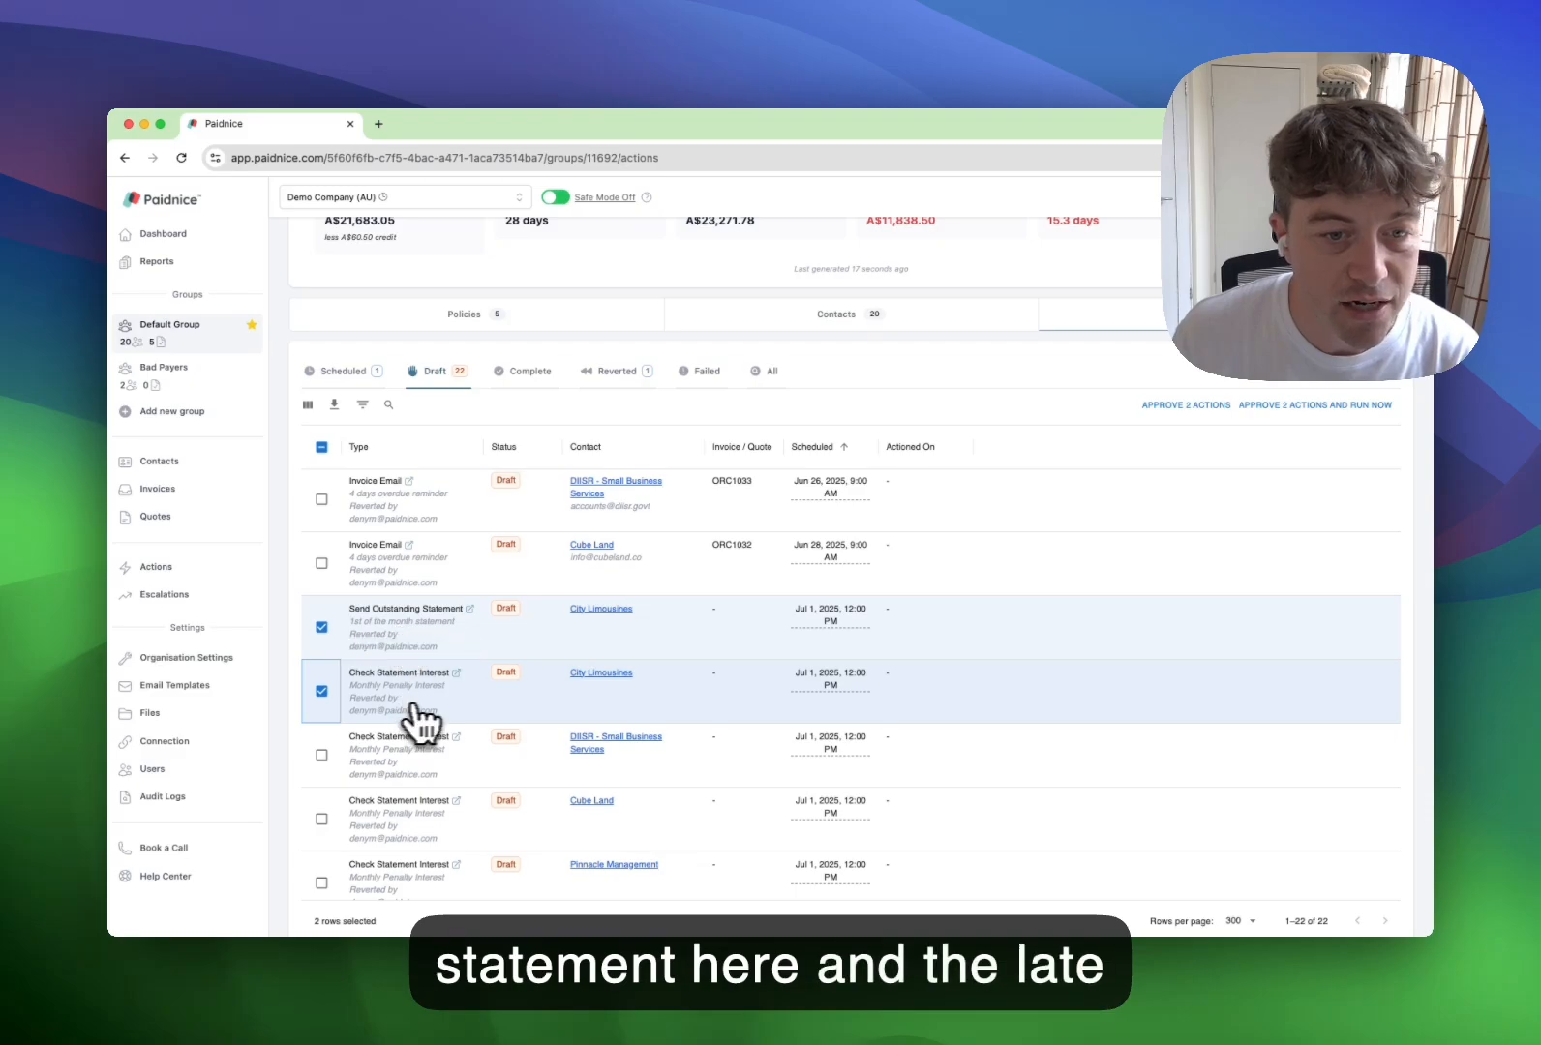
left_click(1215, 407)
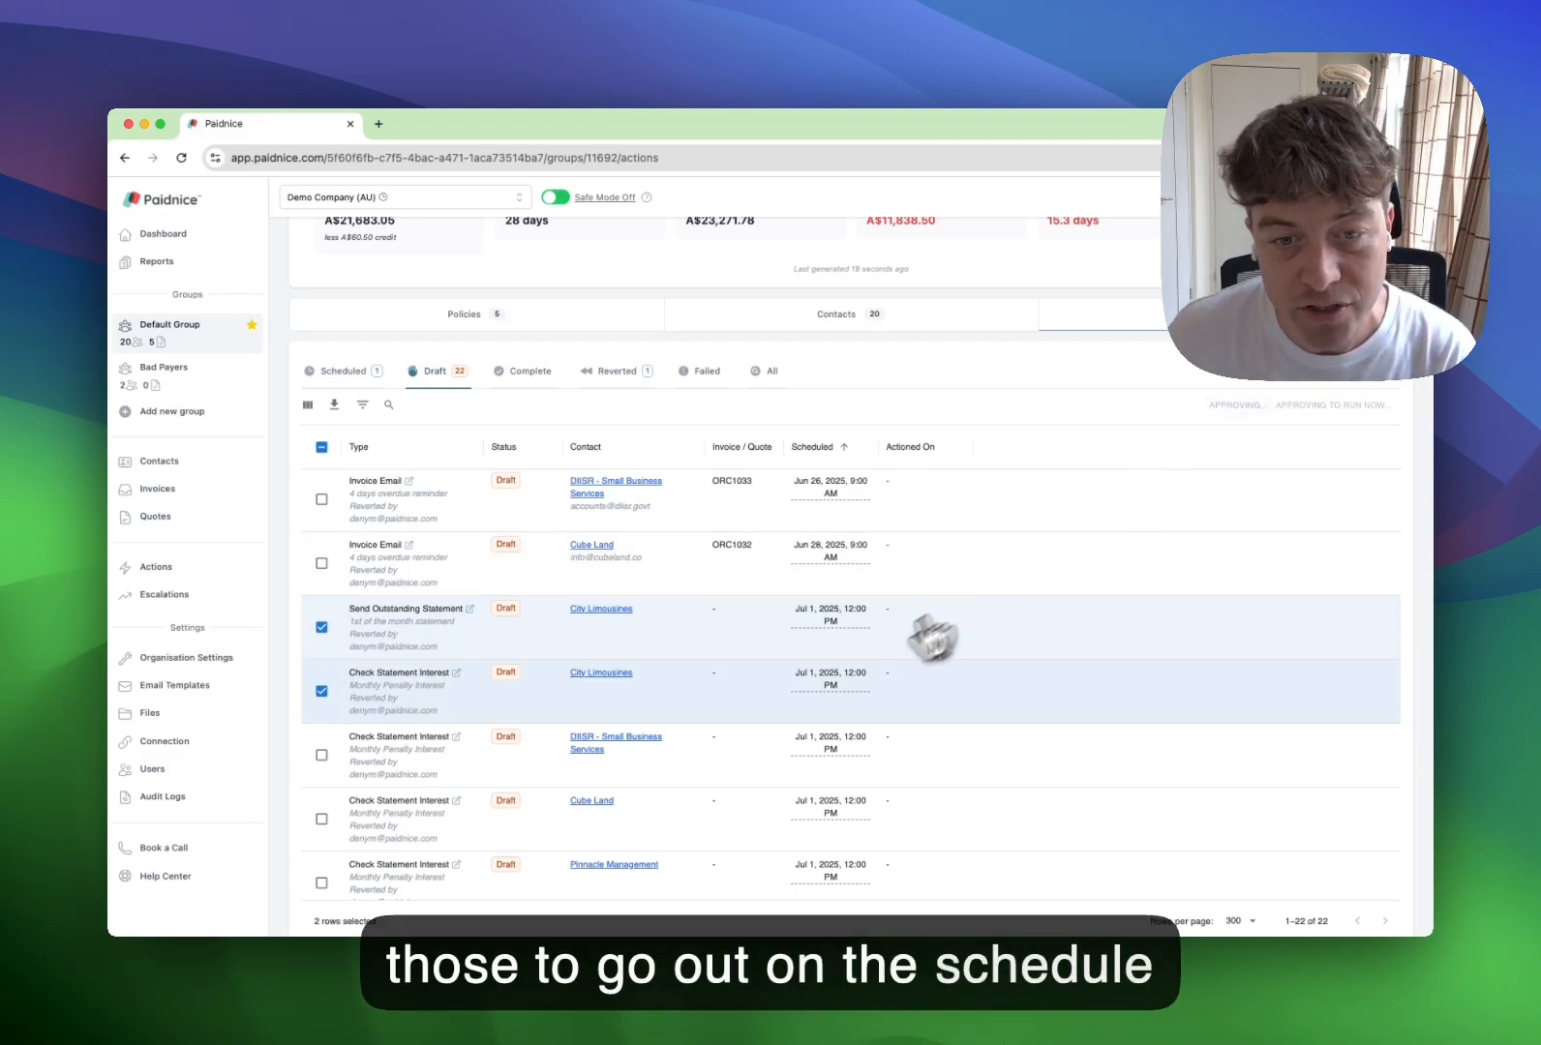
Undo the approval of all scheduled actions in the Default Group.
left_click(350, 376)
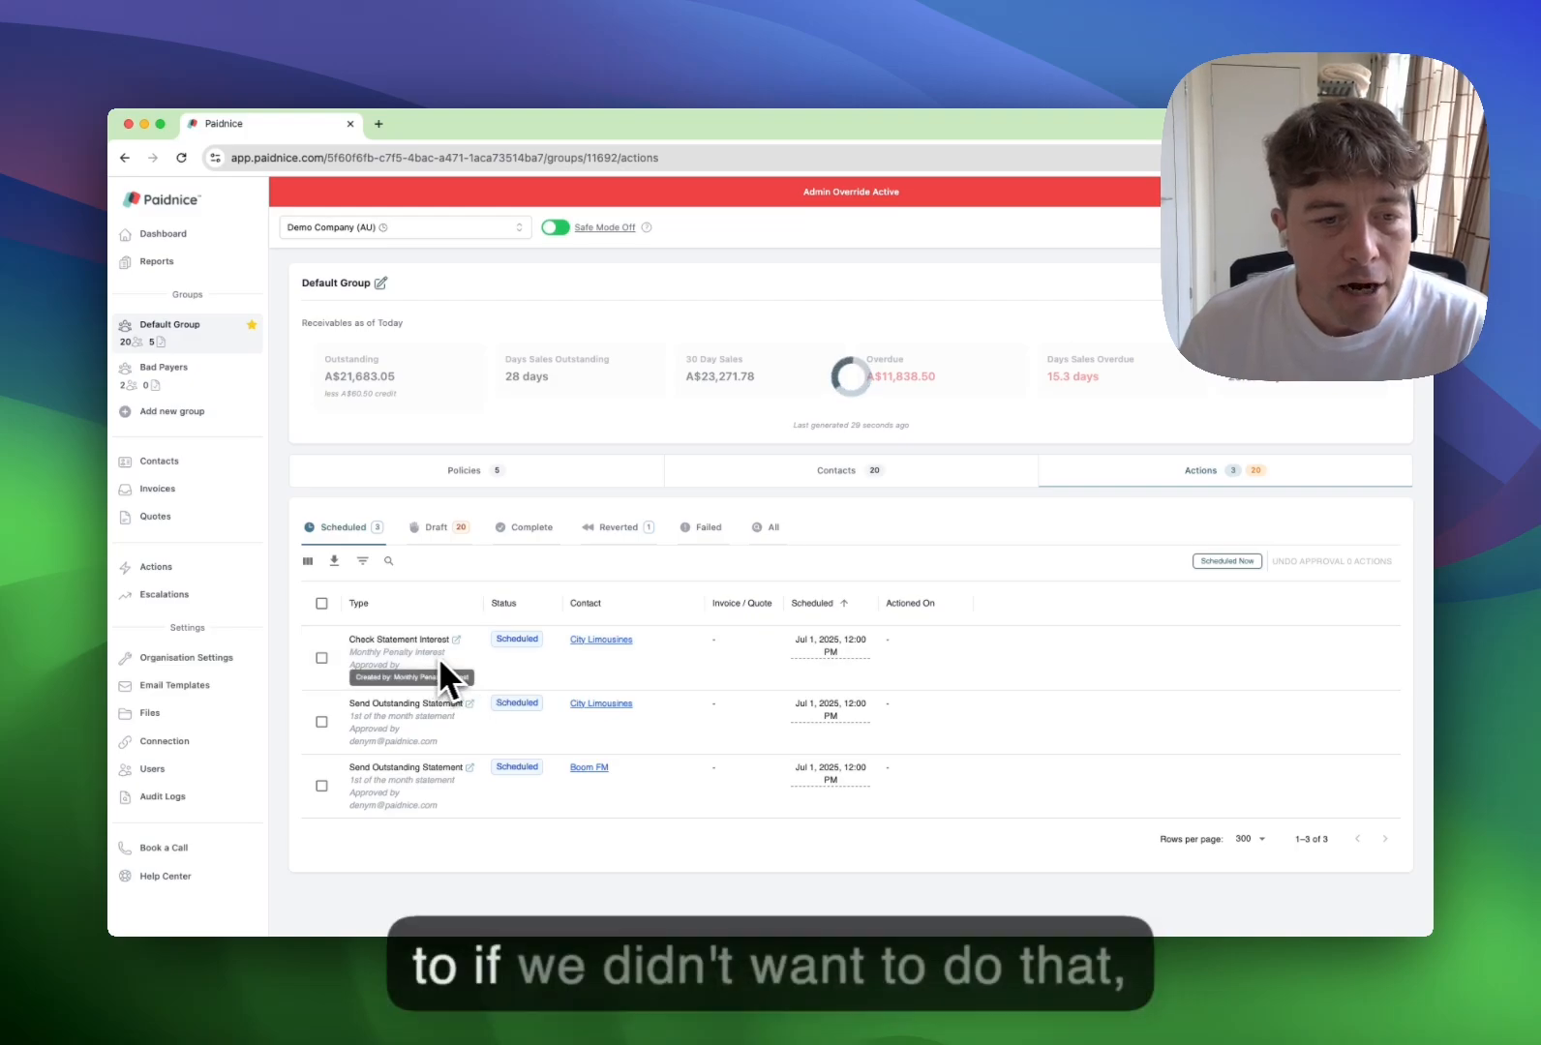
left_click(444, 536)
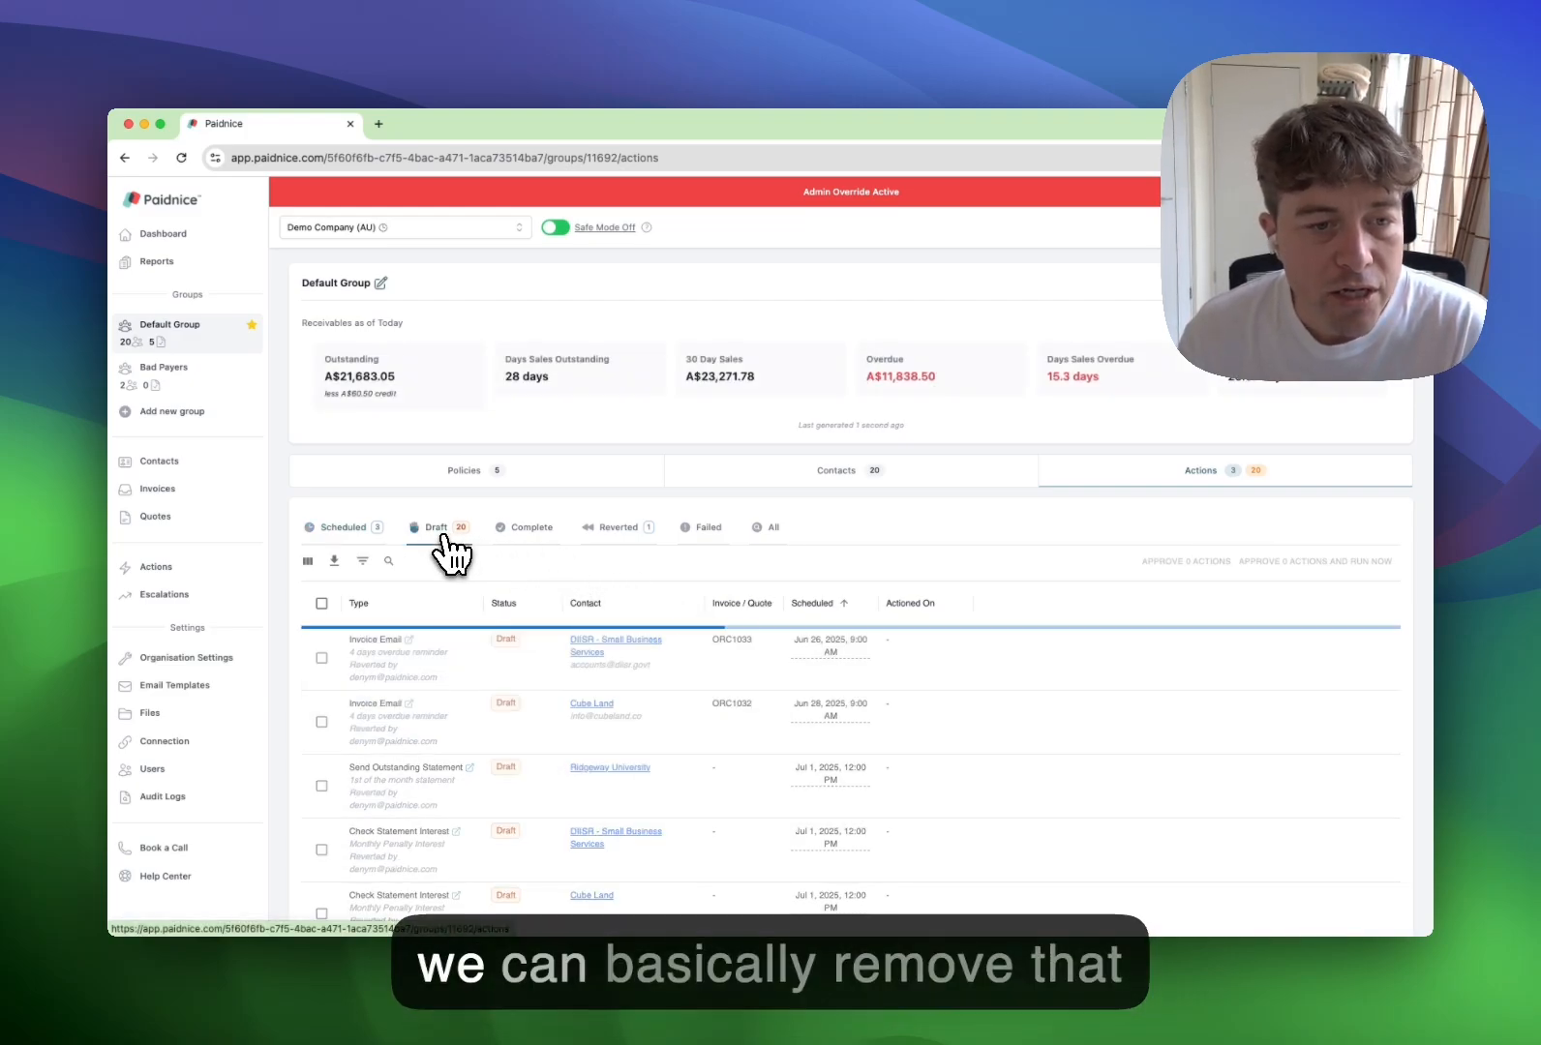
left_click(366, 531)
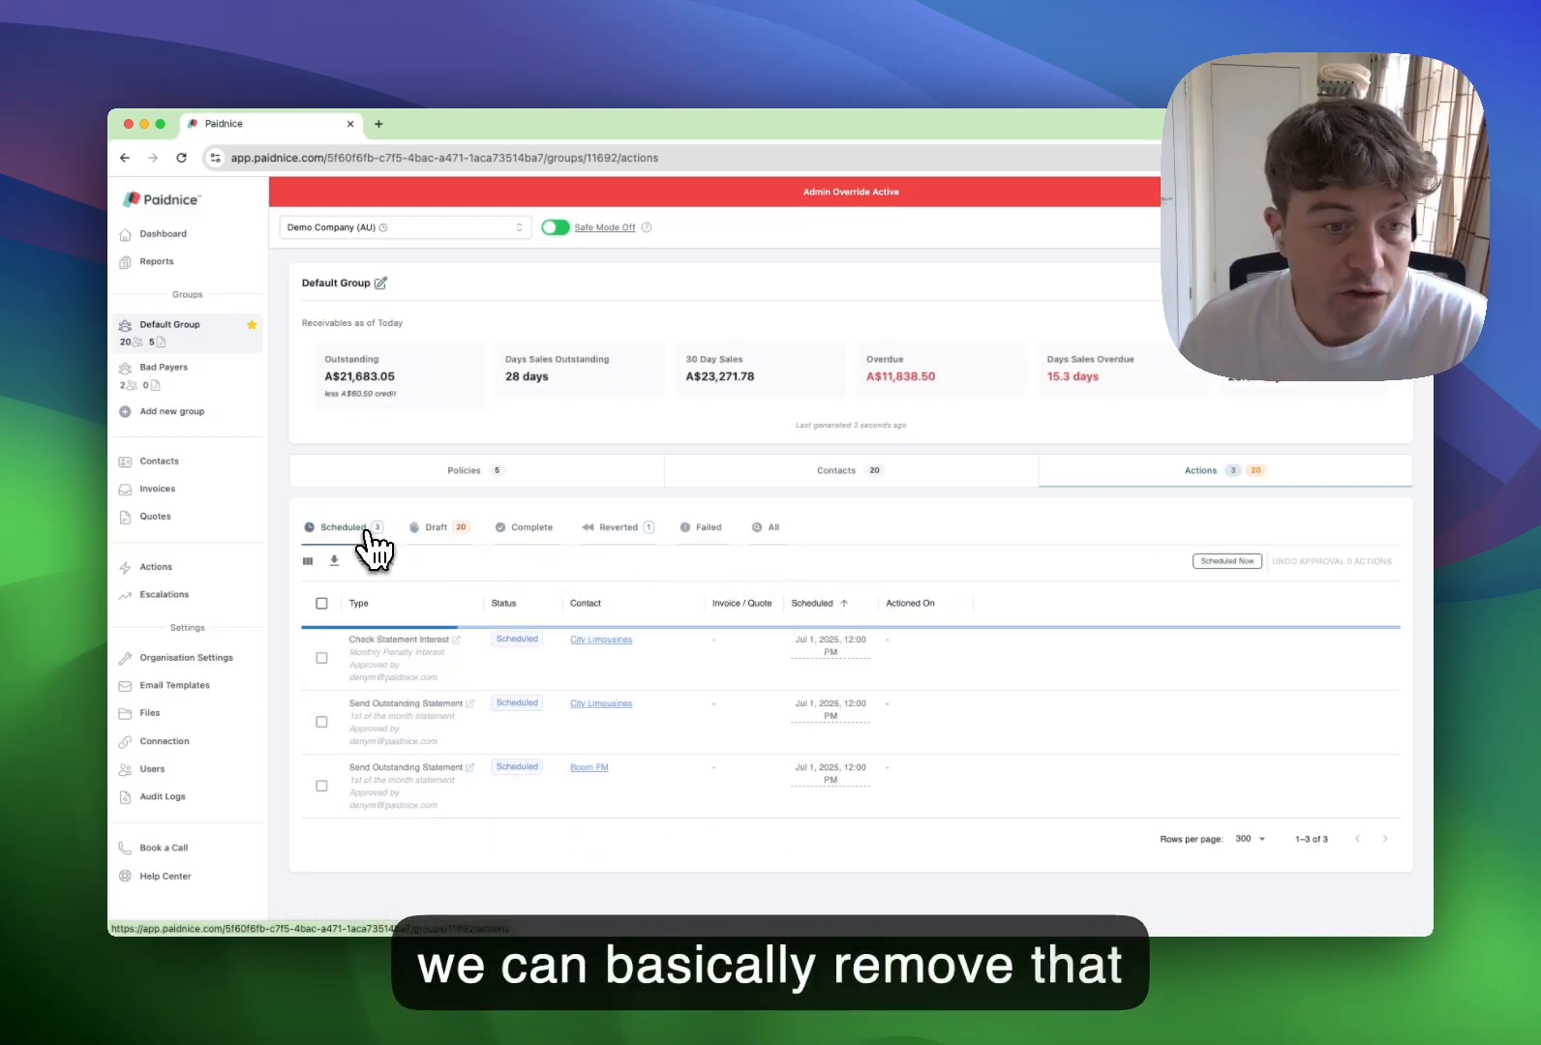
left_click(322, 604)
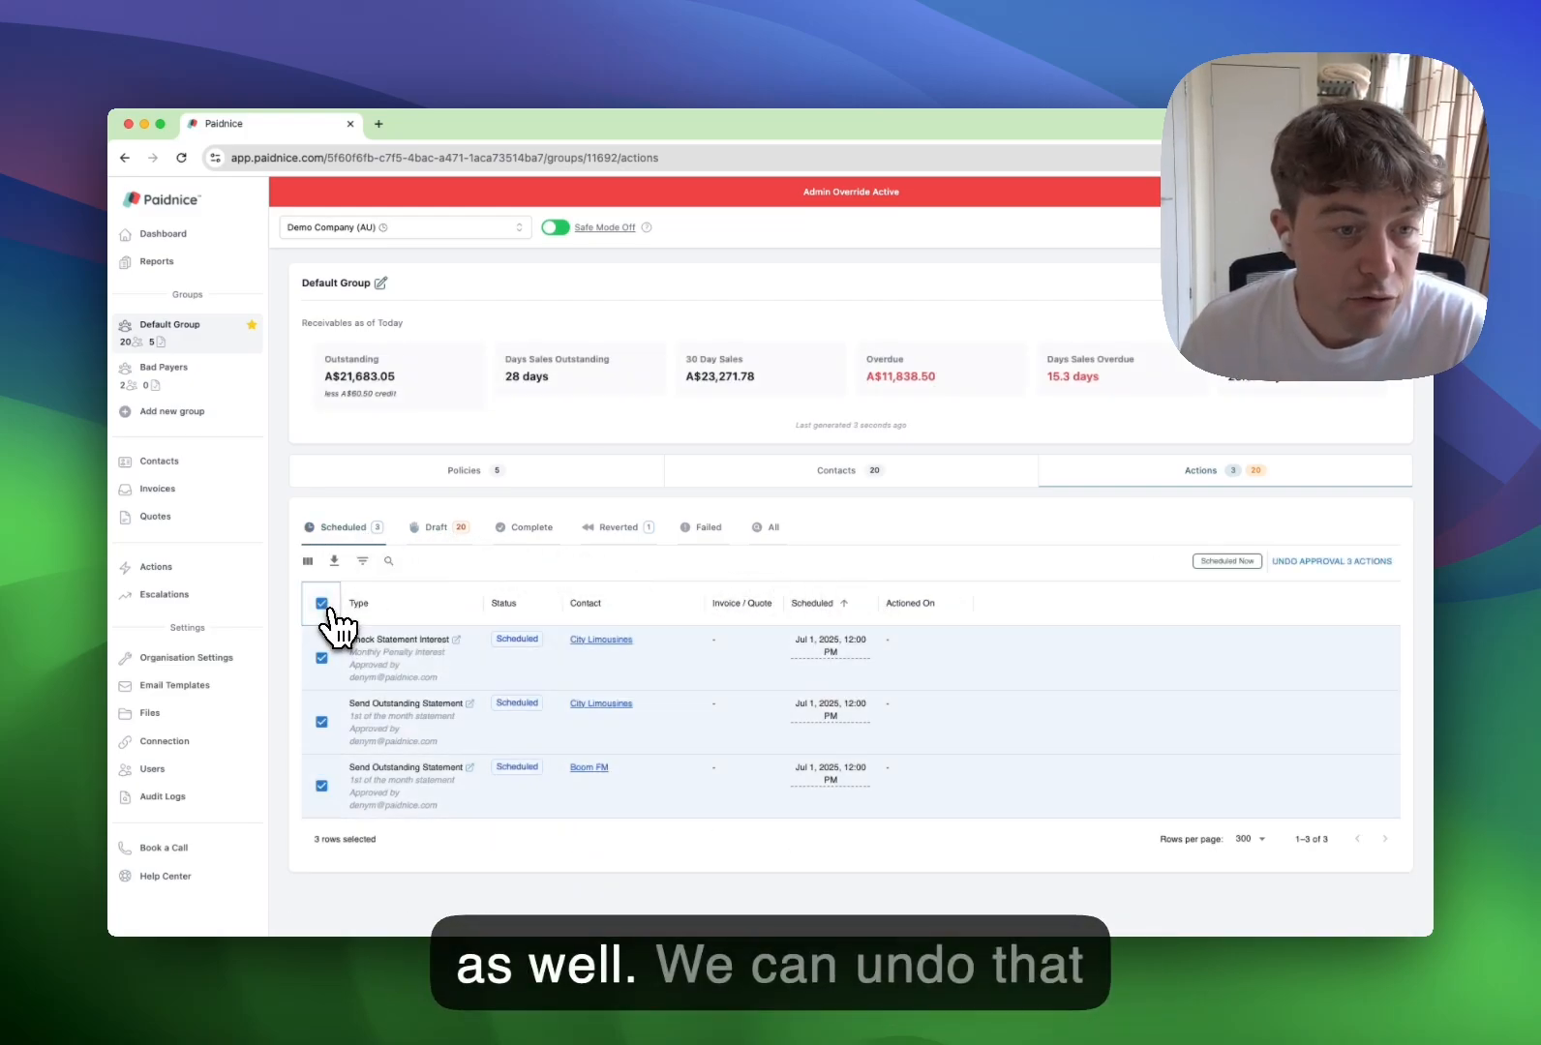
left_click(1330, 561)
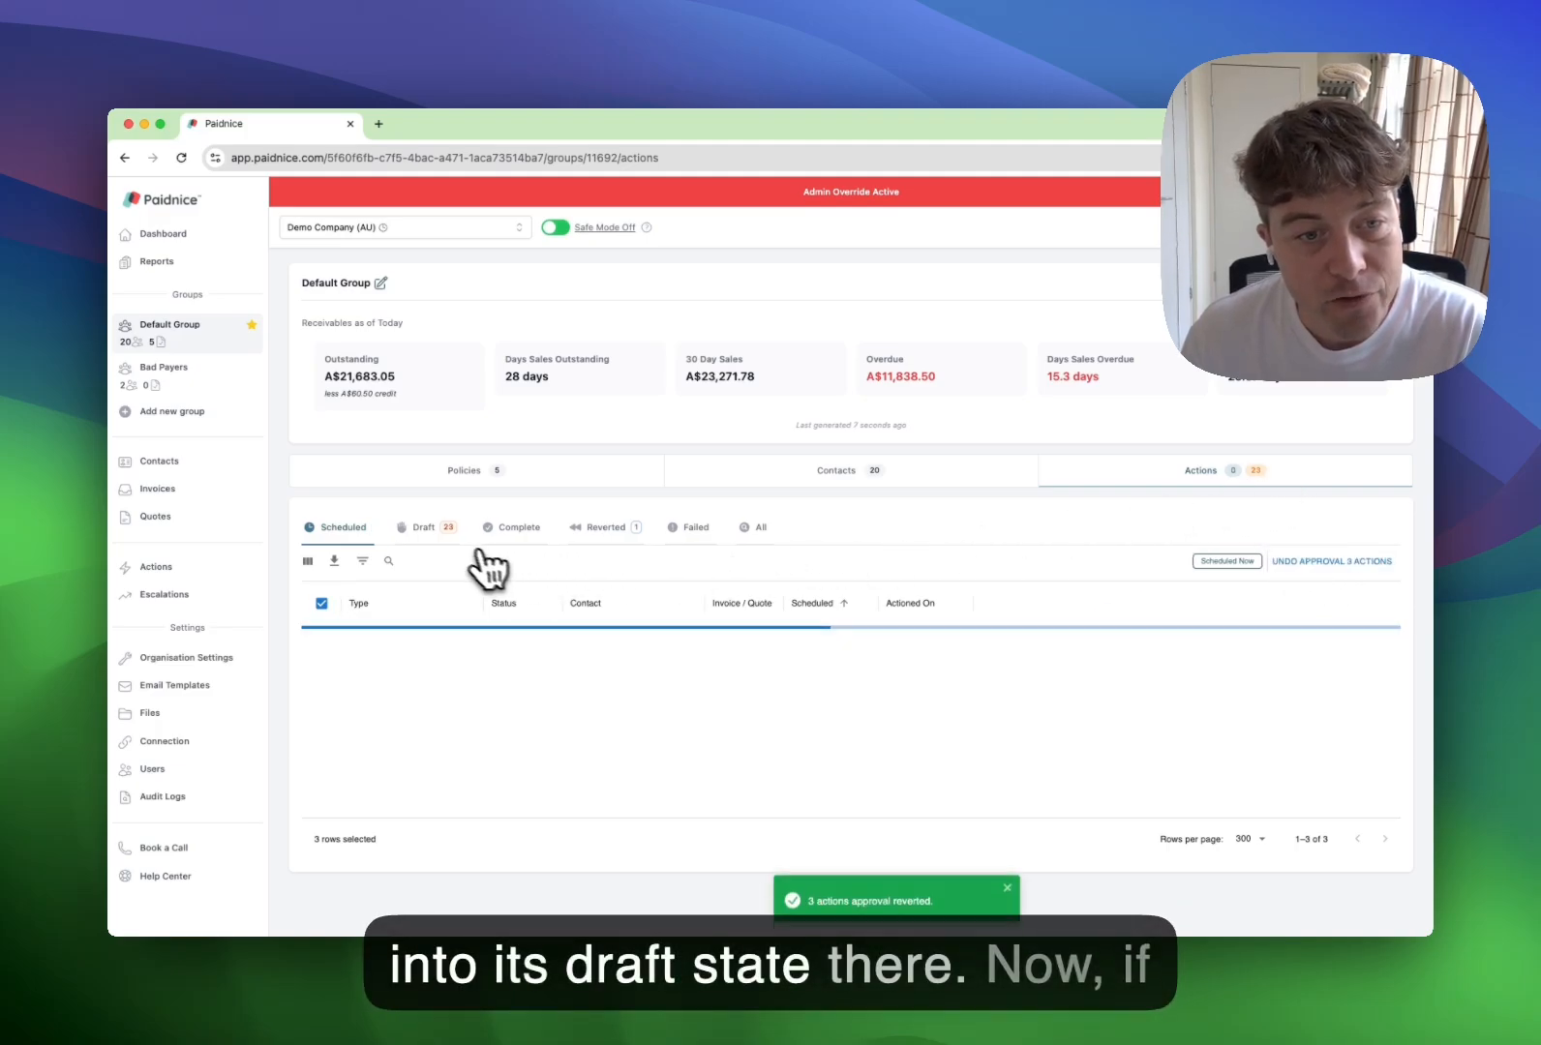
Process City Limousines' draft Check Statement Interest action immediately, regardless of its scheduled date.
left_click(426, 530)
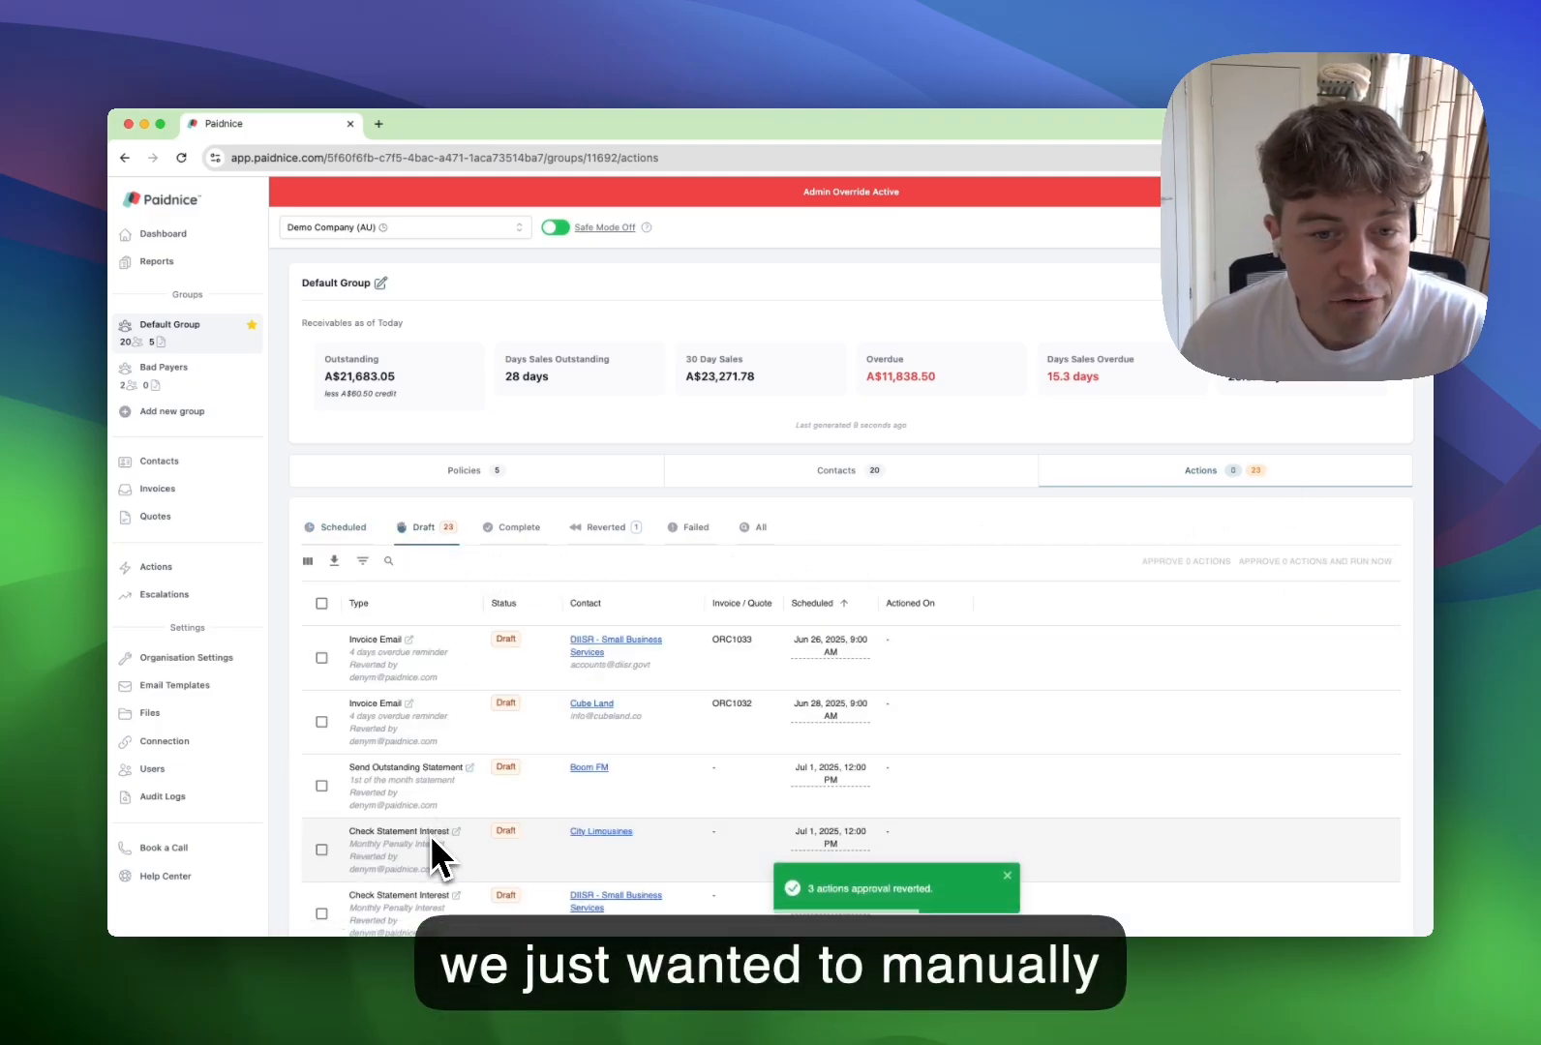
scroll(1038, 567, "down", 4)
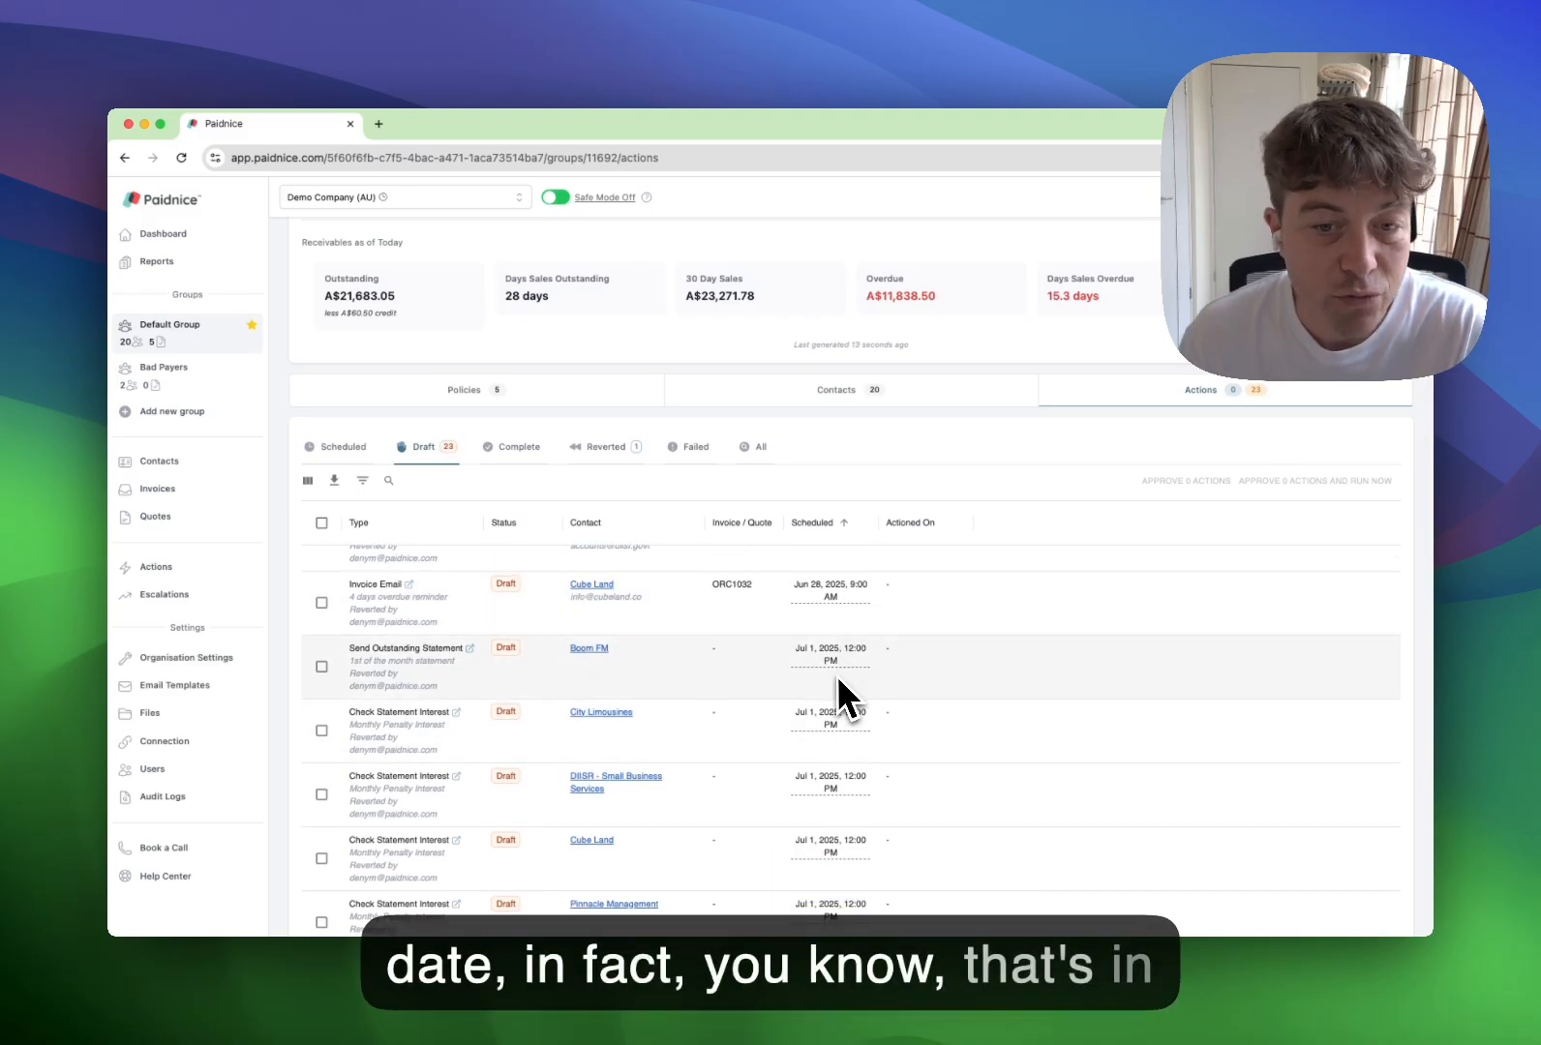
scroll(838, 673, "down", 2)
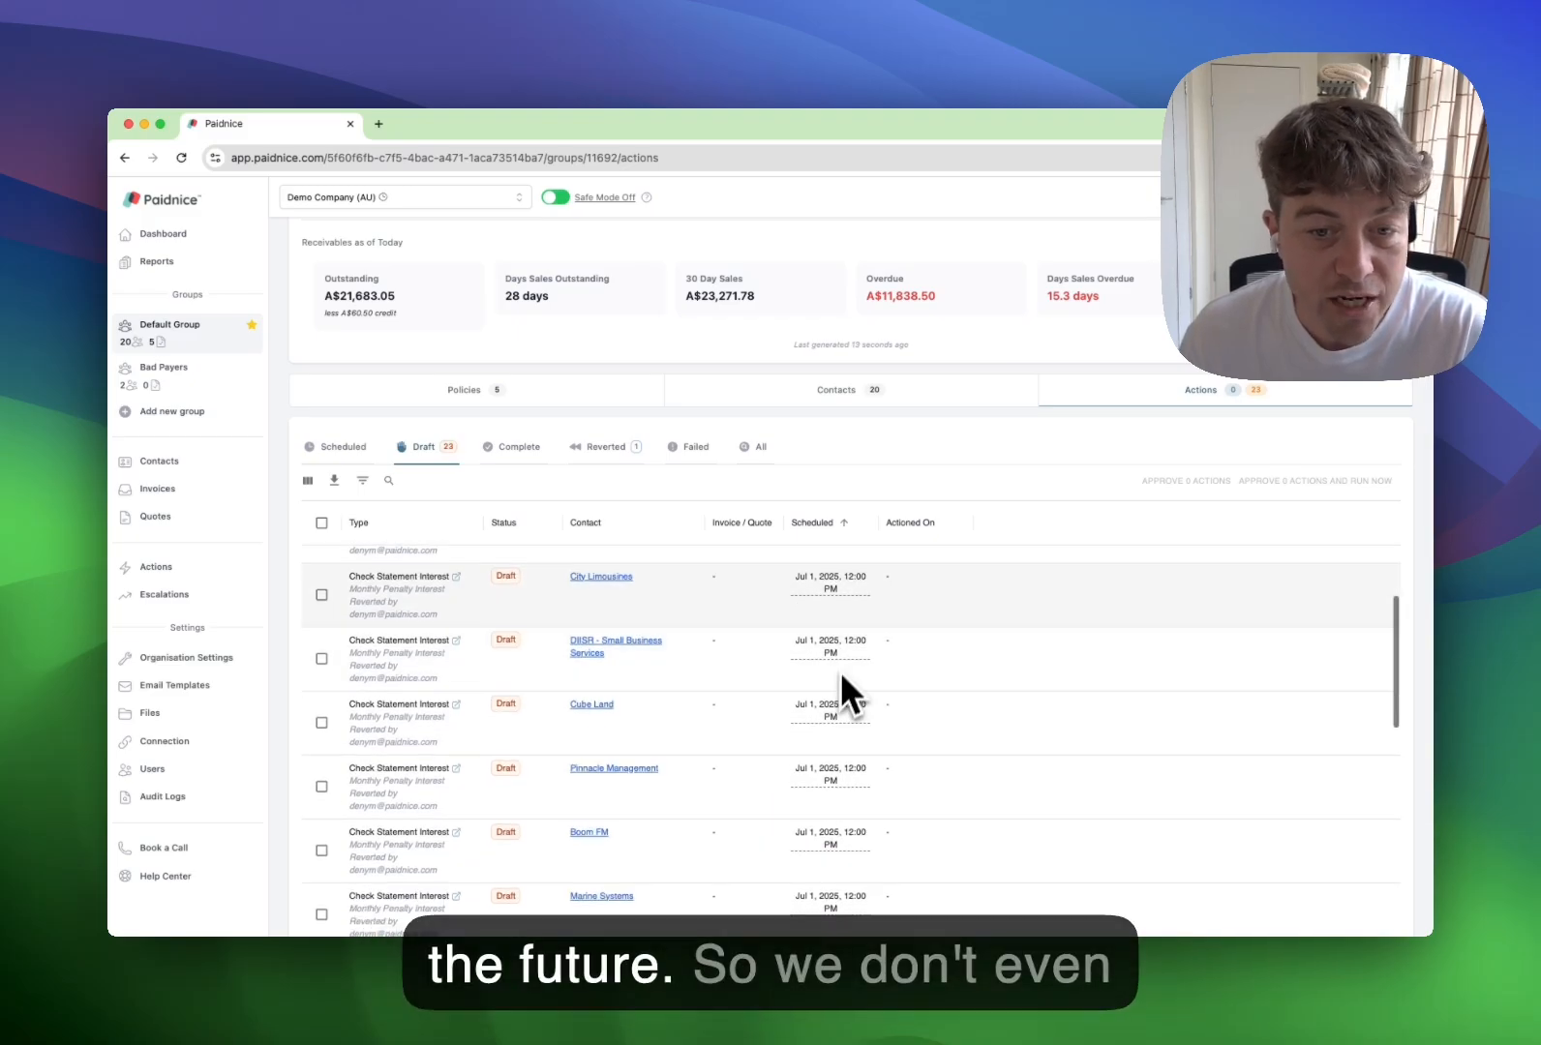
left_click(322, 594)
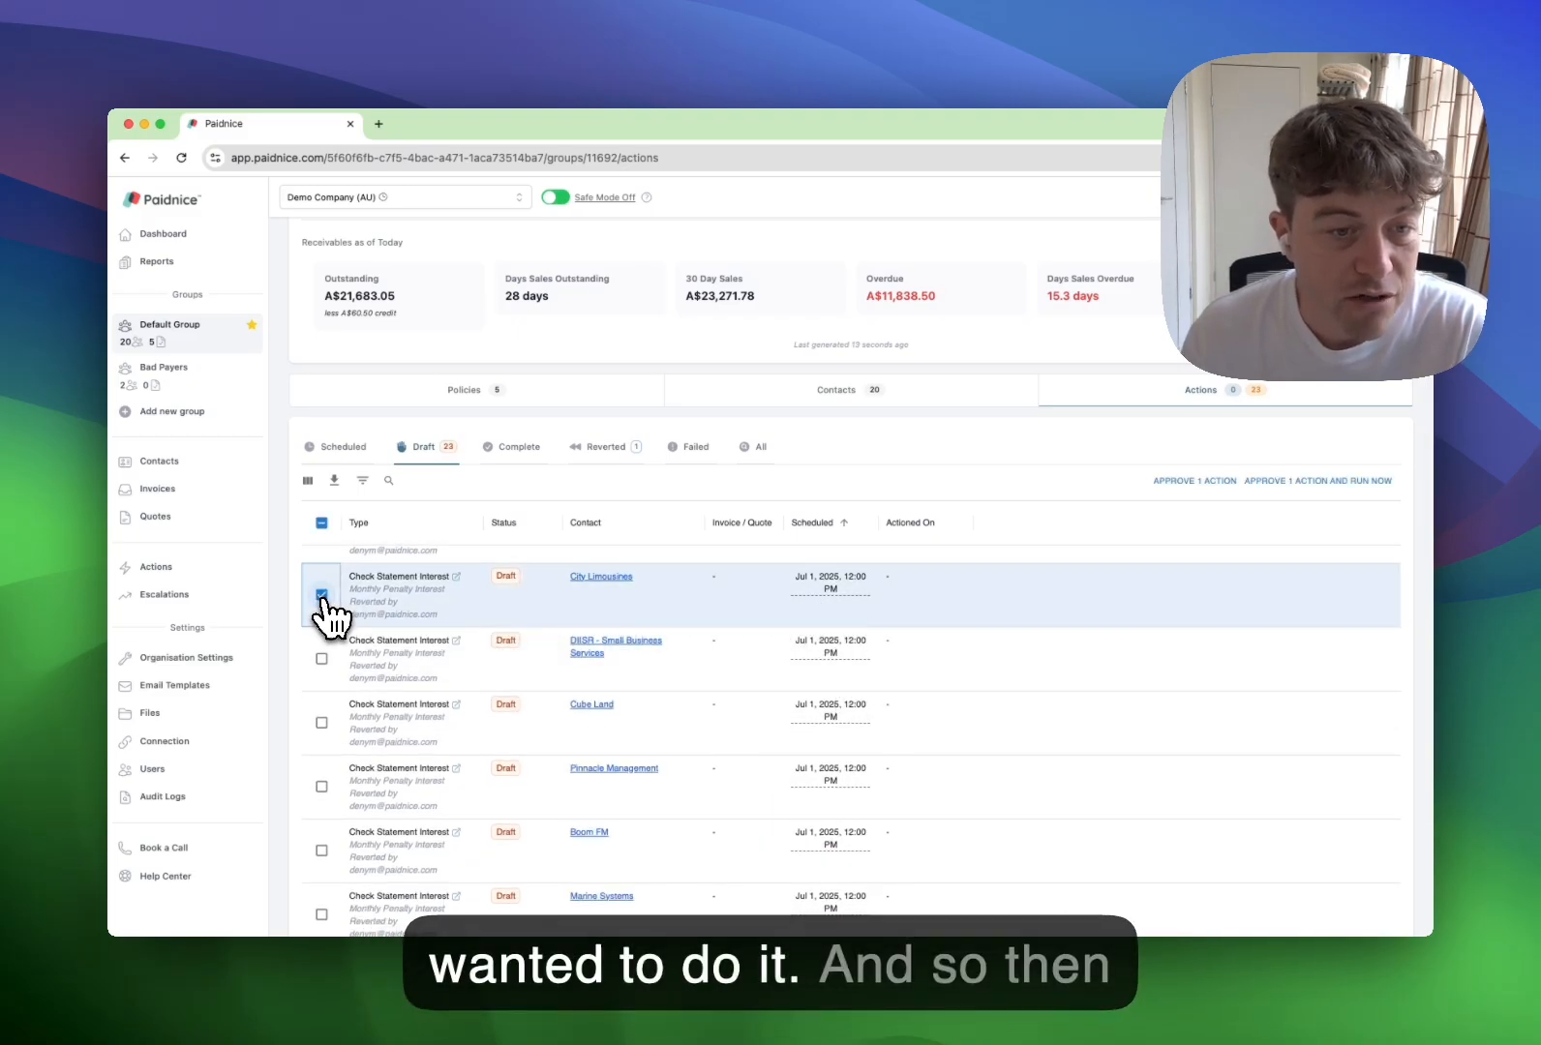
left_click(763, 609)
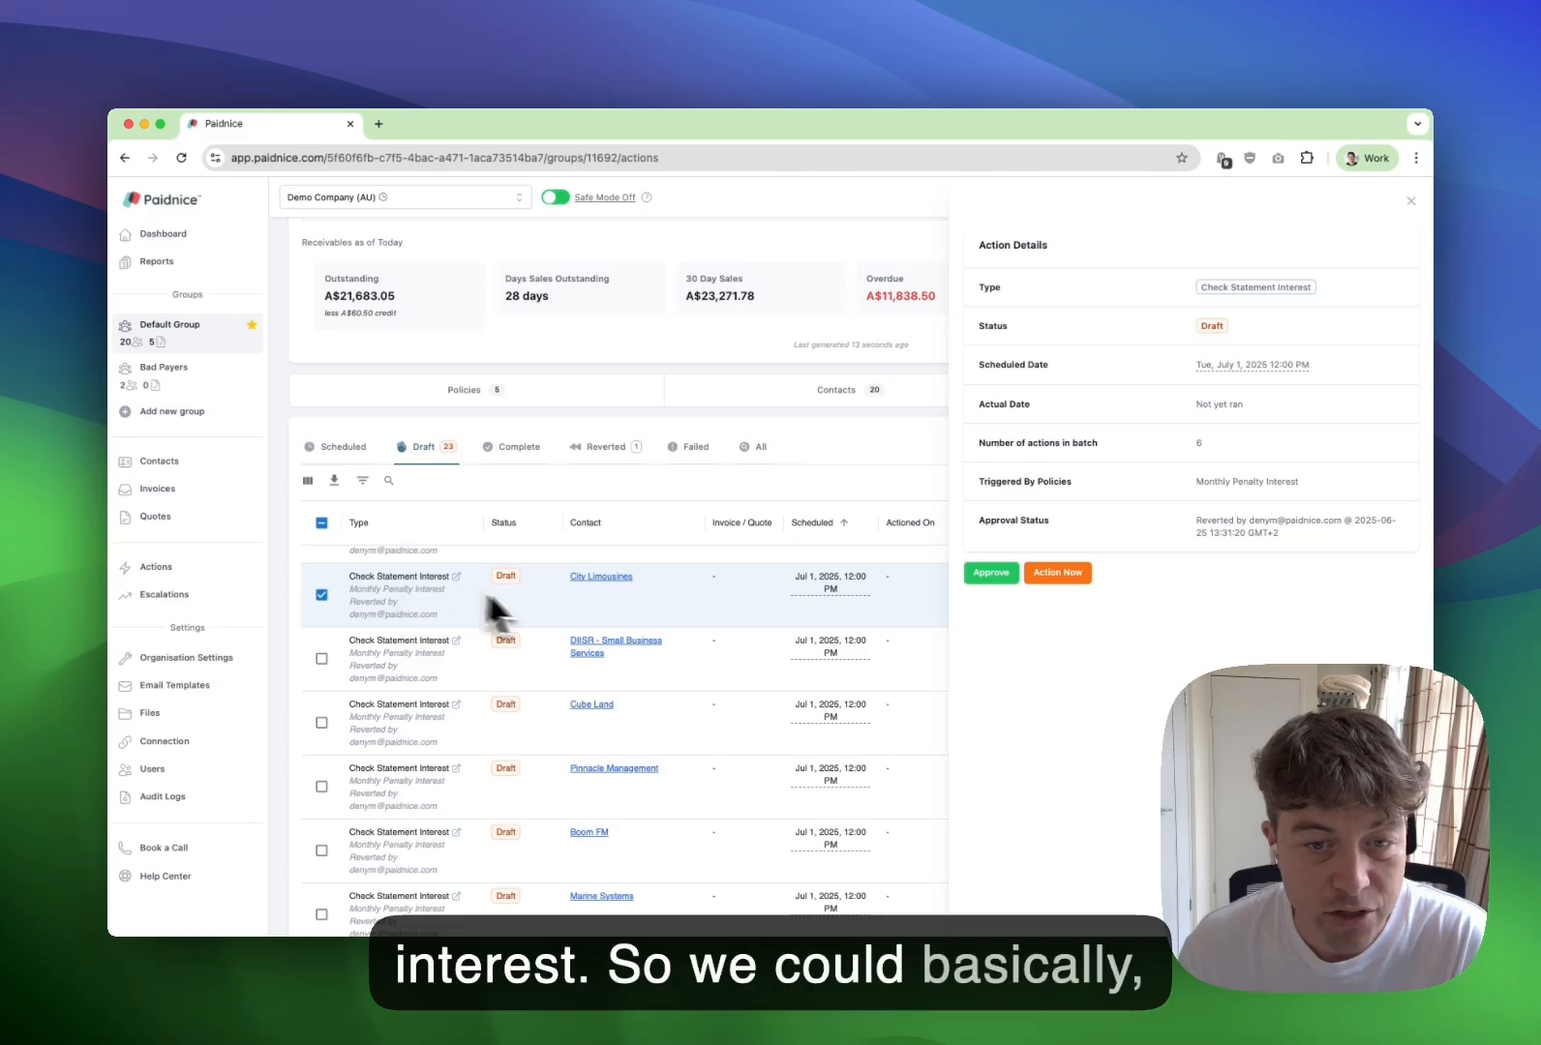
left_click(1084, 575)
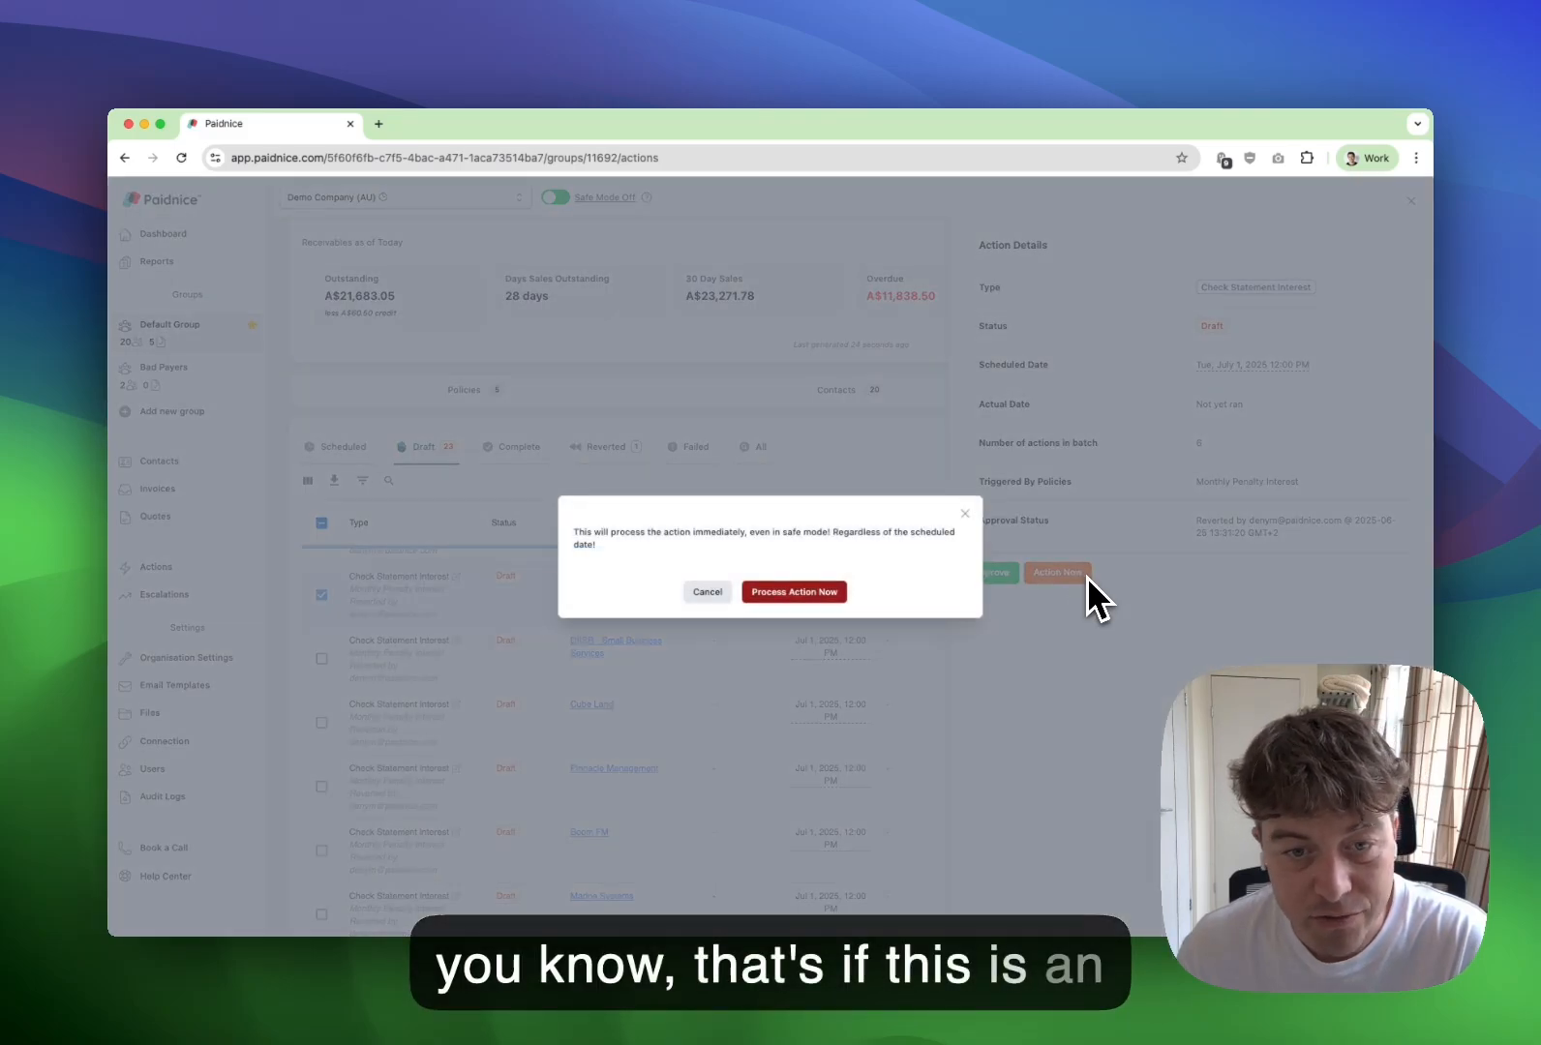
left_click(841, 592)
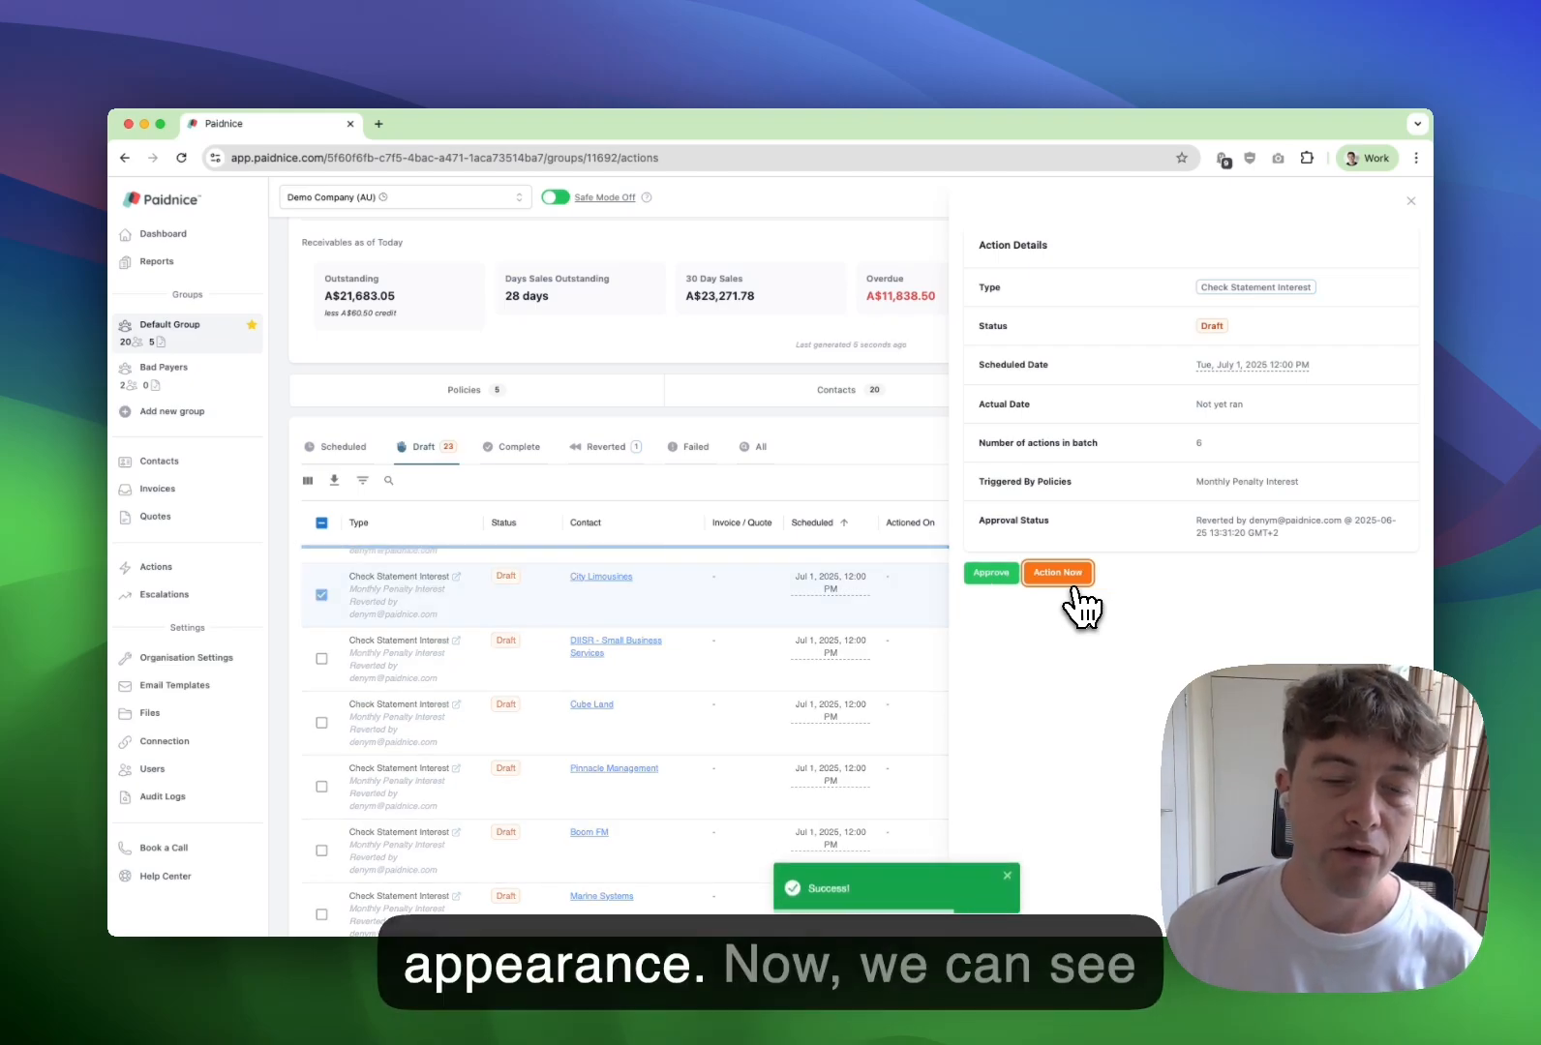
Remove the interest charge issued by City Limousines' completed Check Statement Interest action and check the group's reverted actions.
left_click(520, 447)
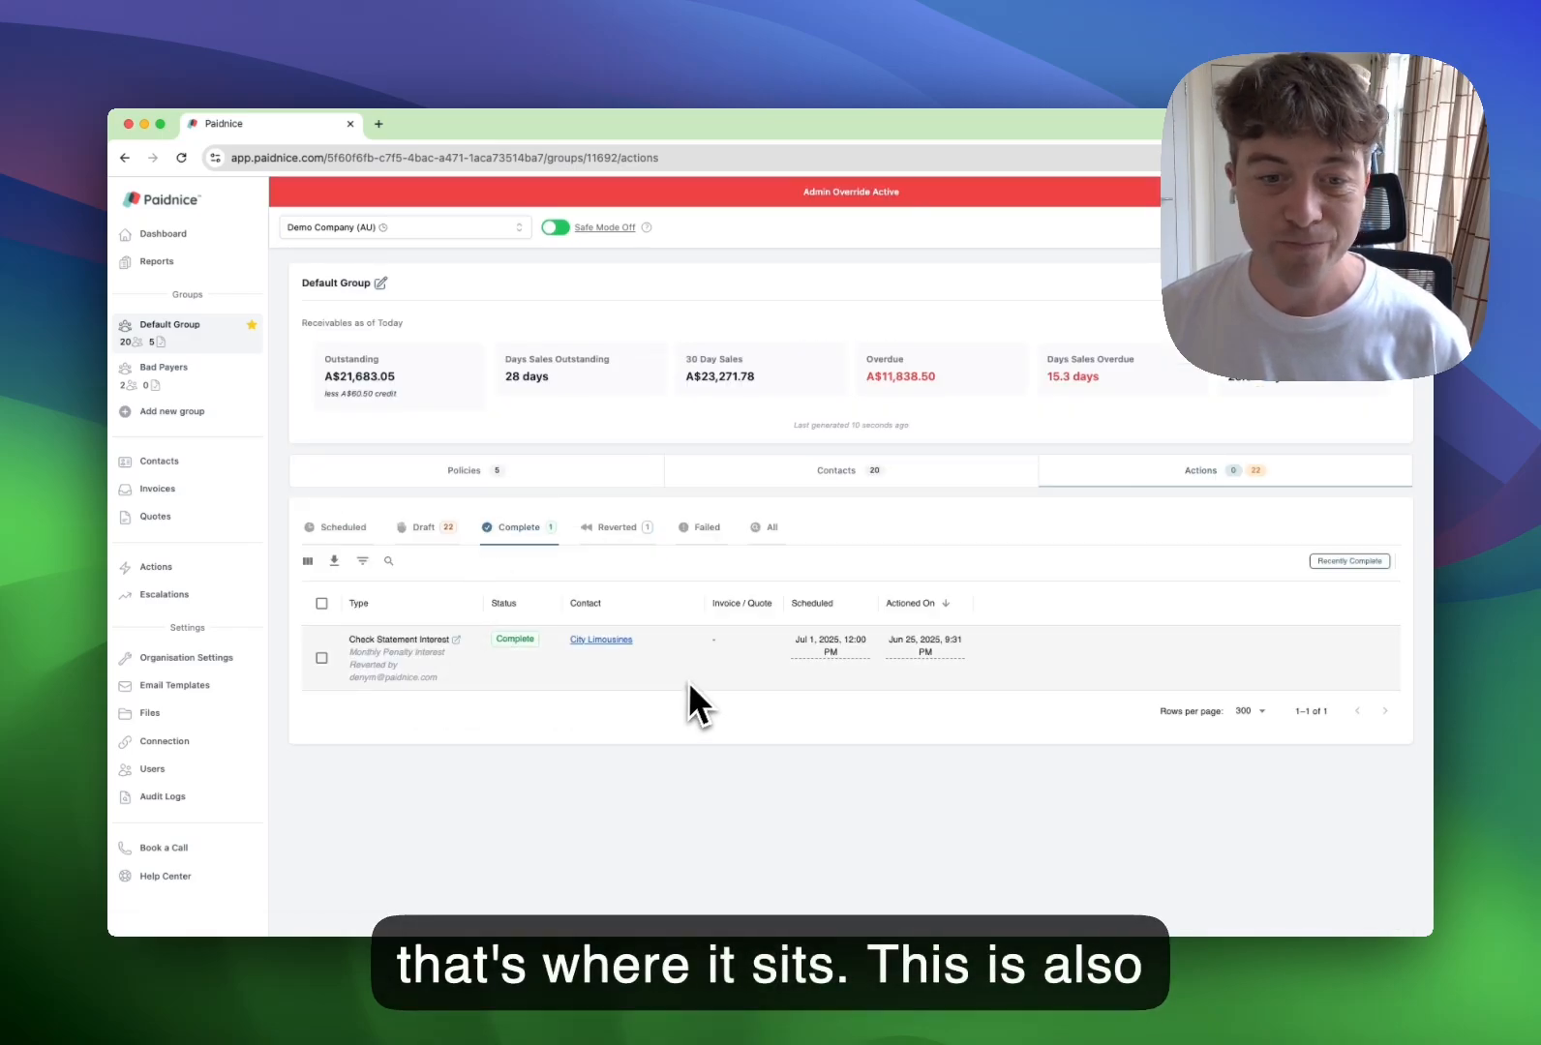
left_click(489, 670)
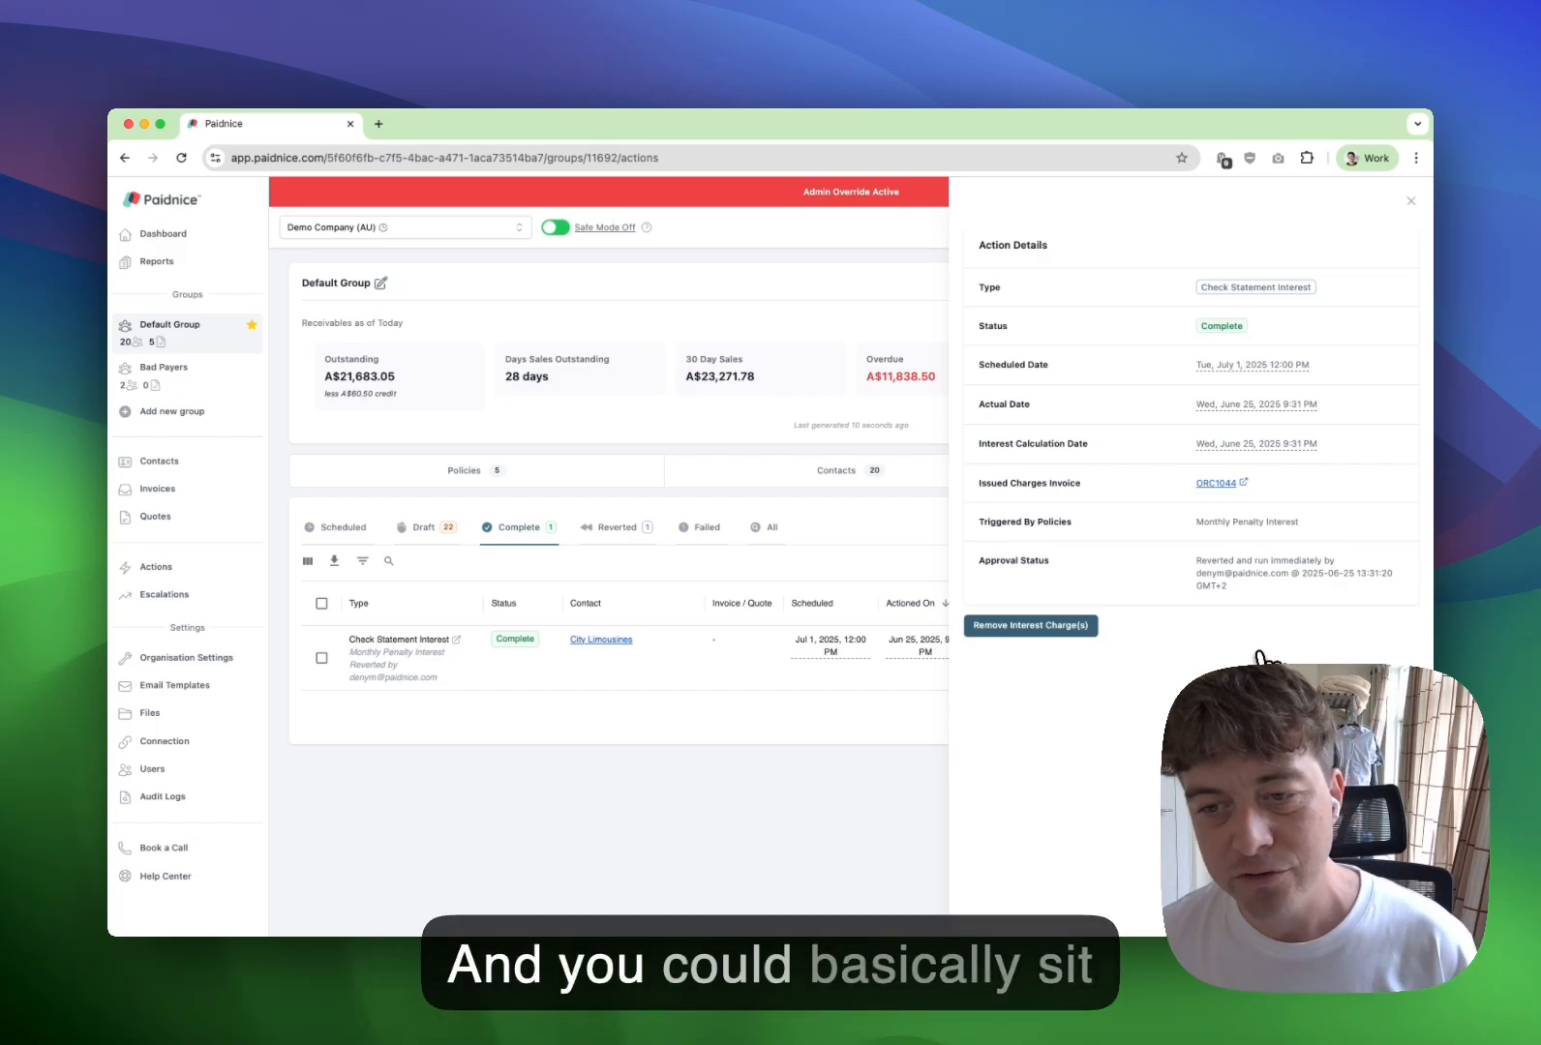
left_click(1024, 627)
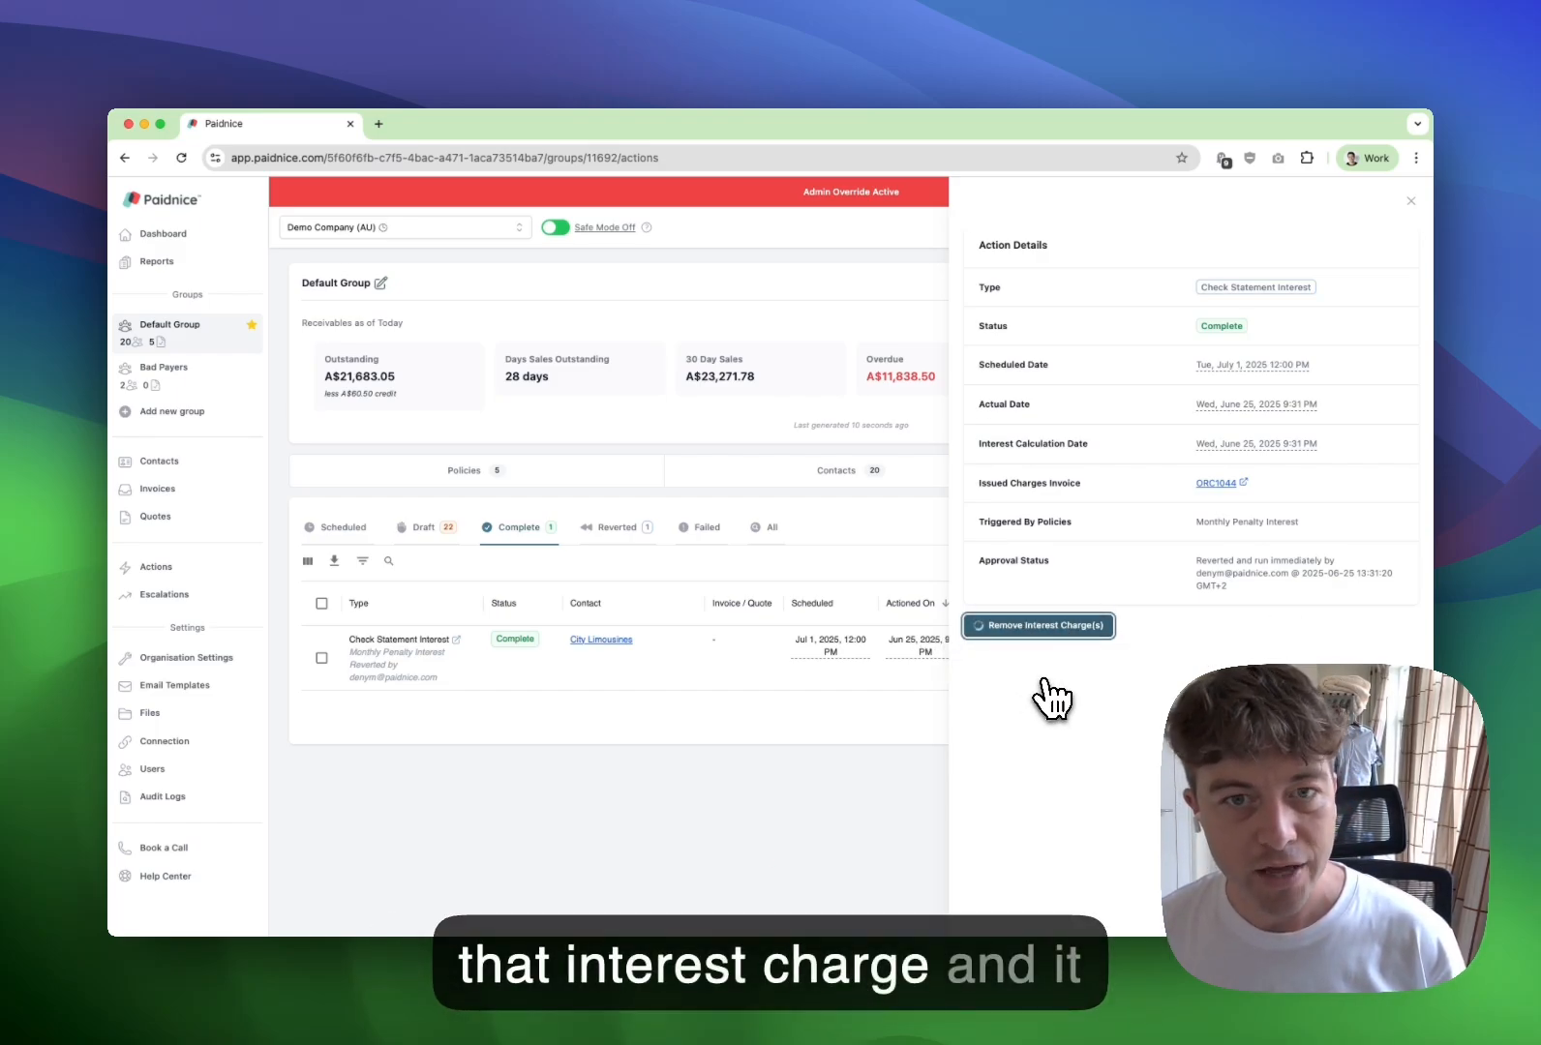
left_click(608, 530)
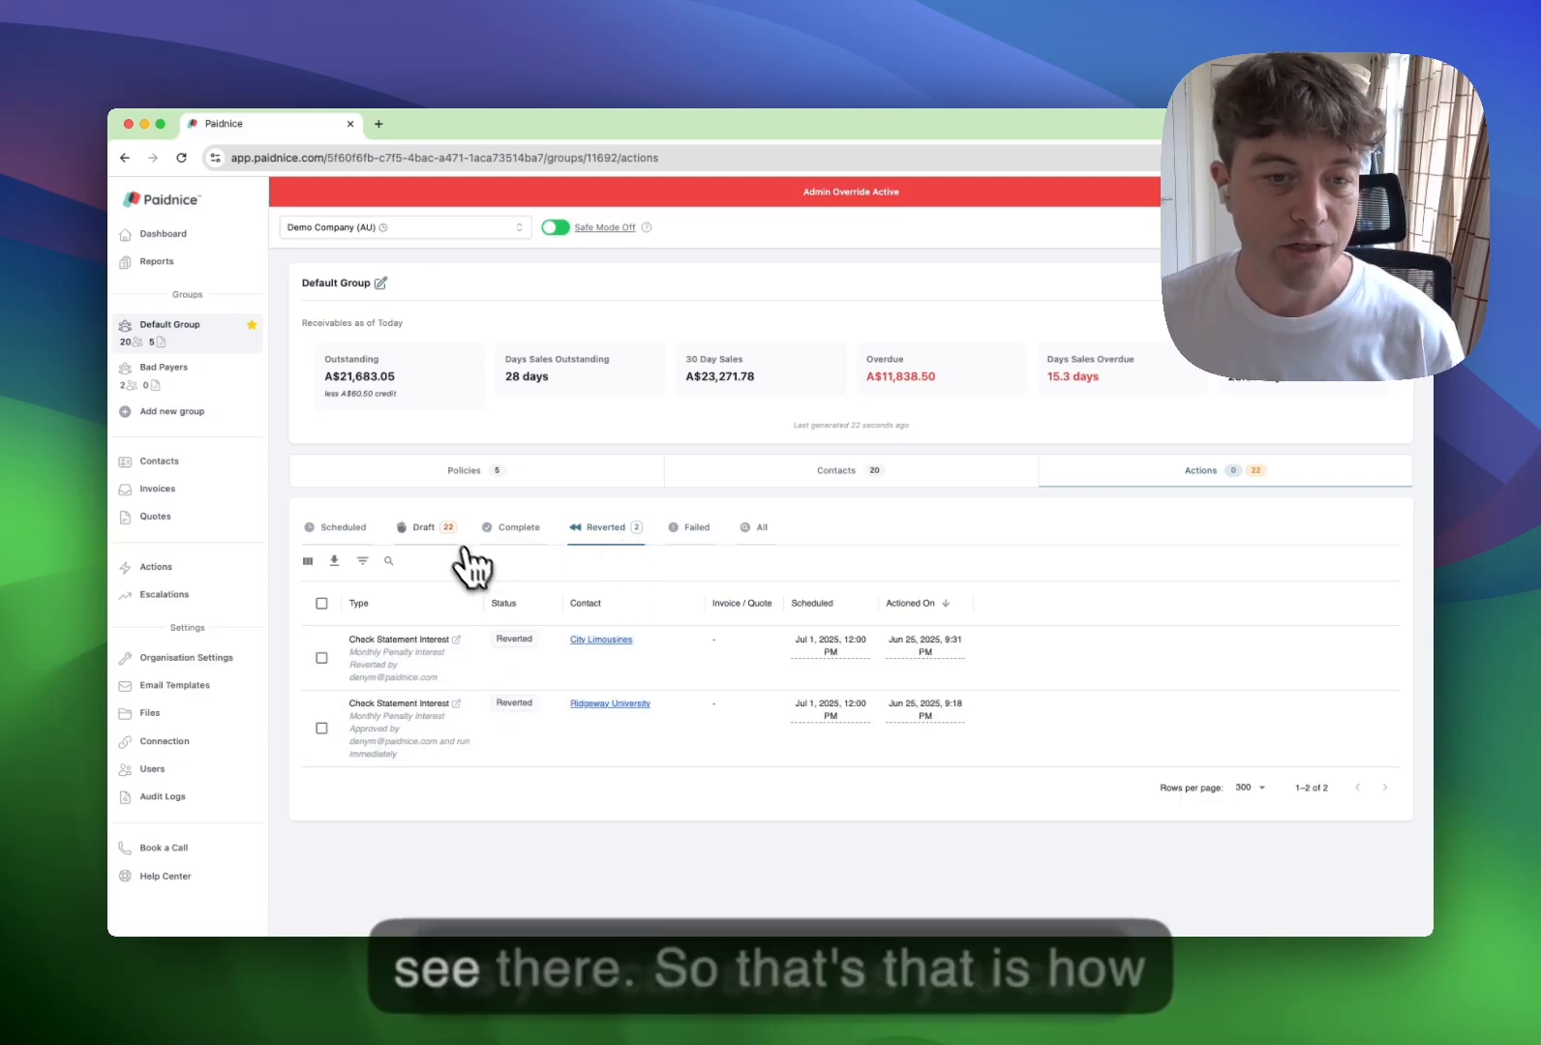
Set the three invoice policies and the Auto Statement policy of the Default Group to run automatically.
left_click(432, 529)
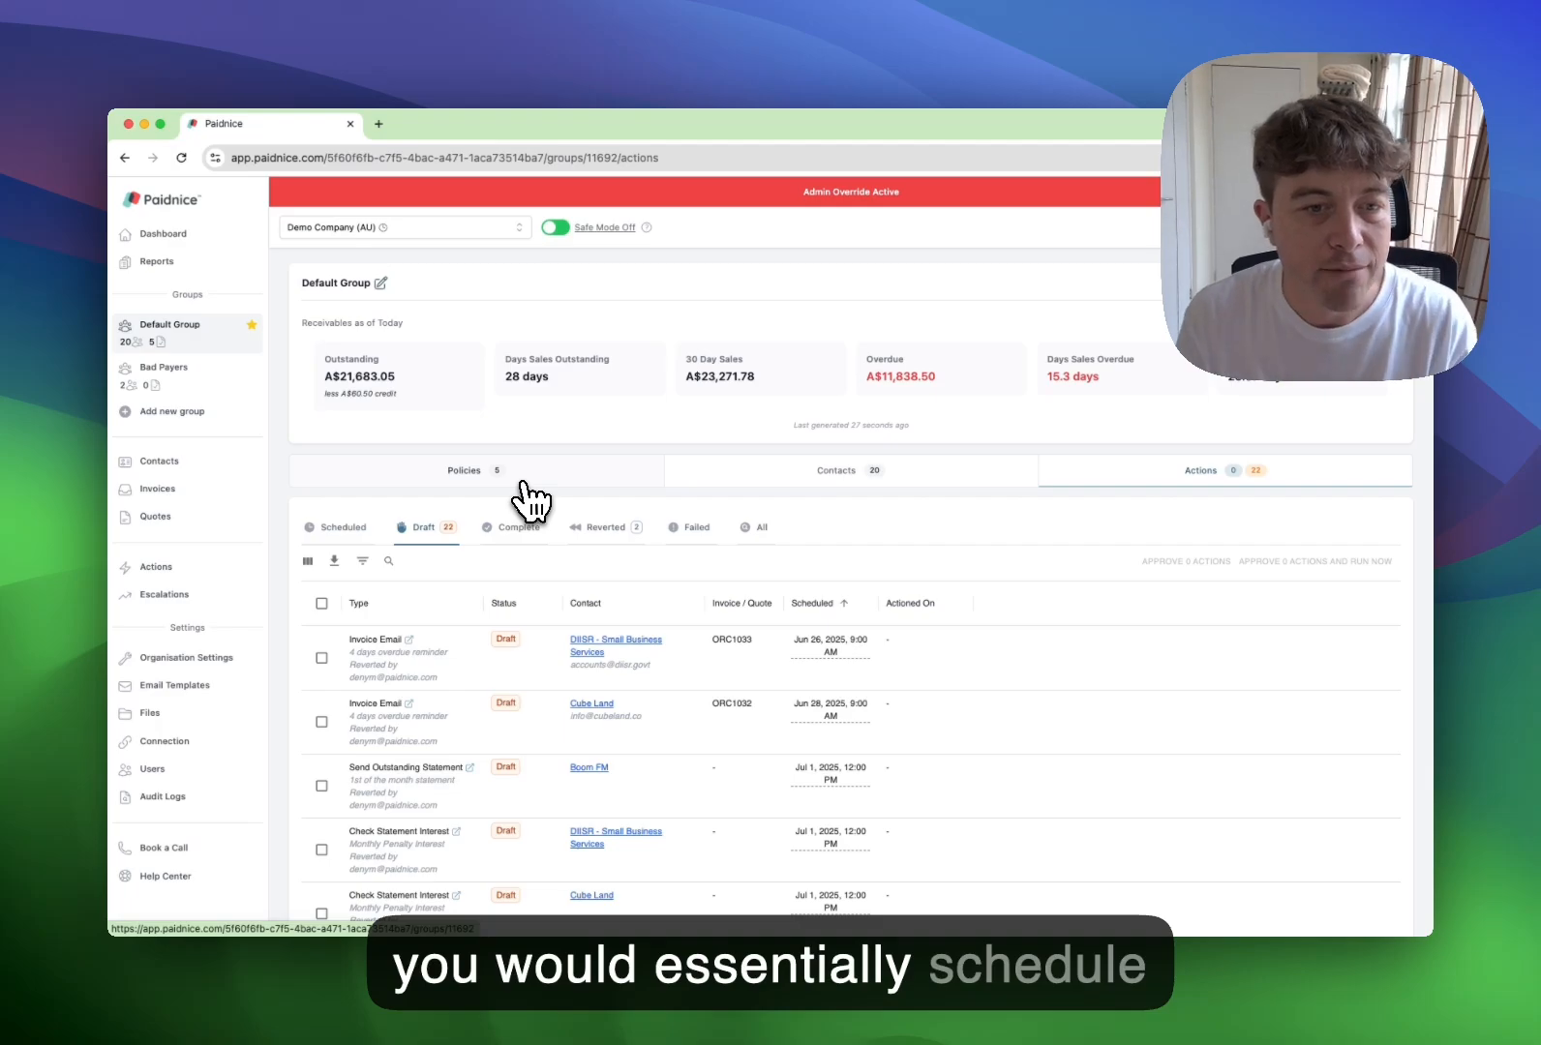
left_click(523, 481)
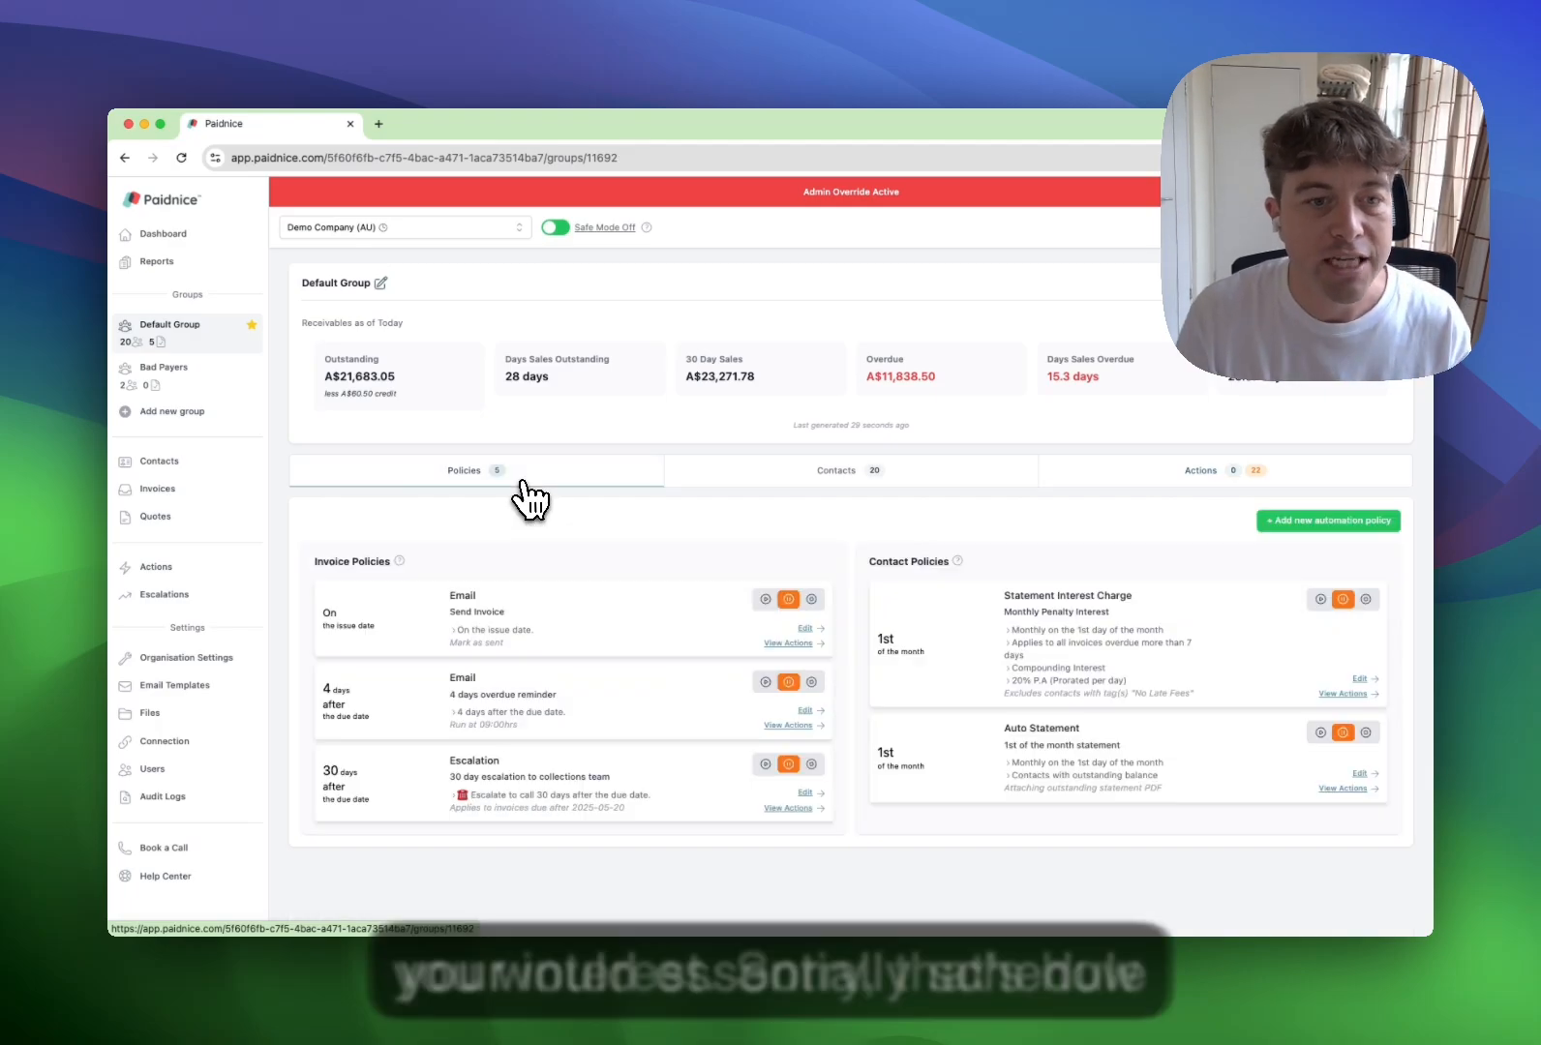
left_click(767, 600)
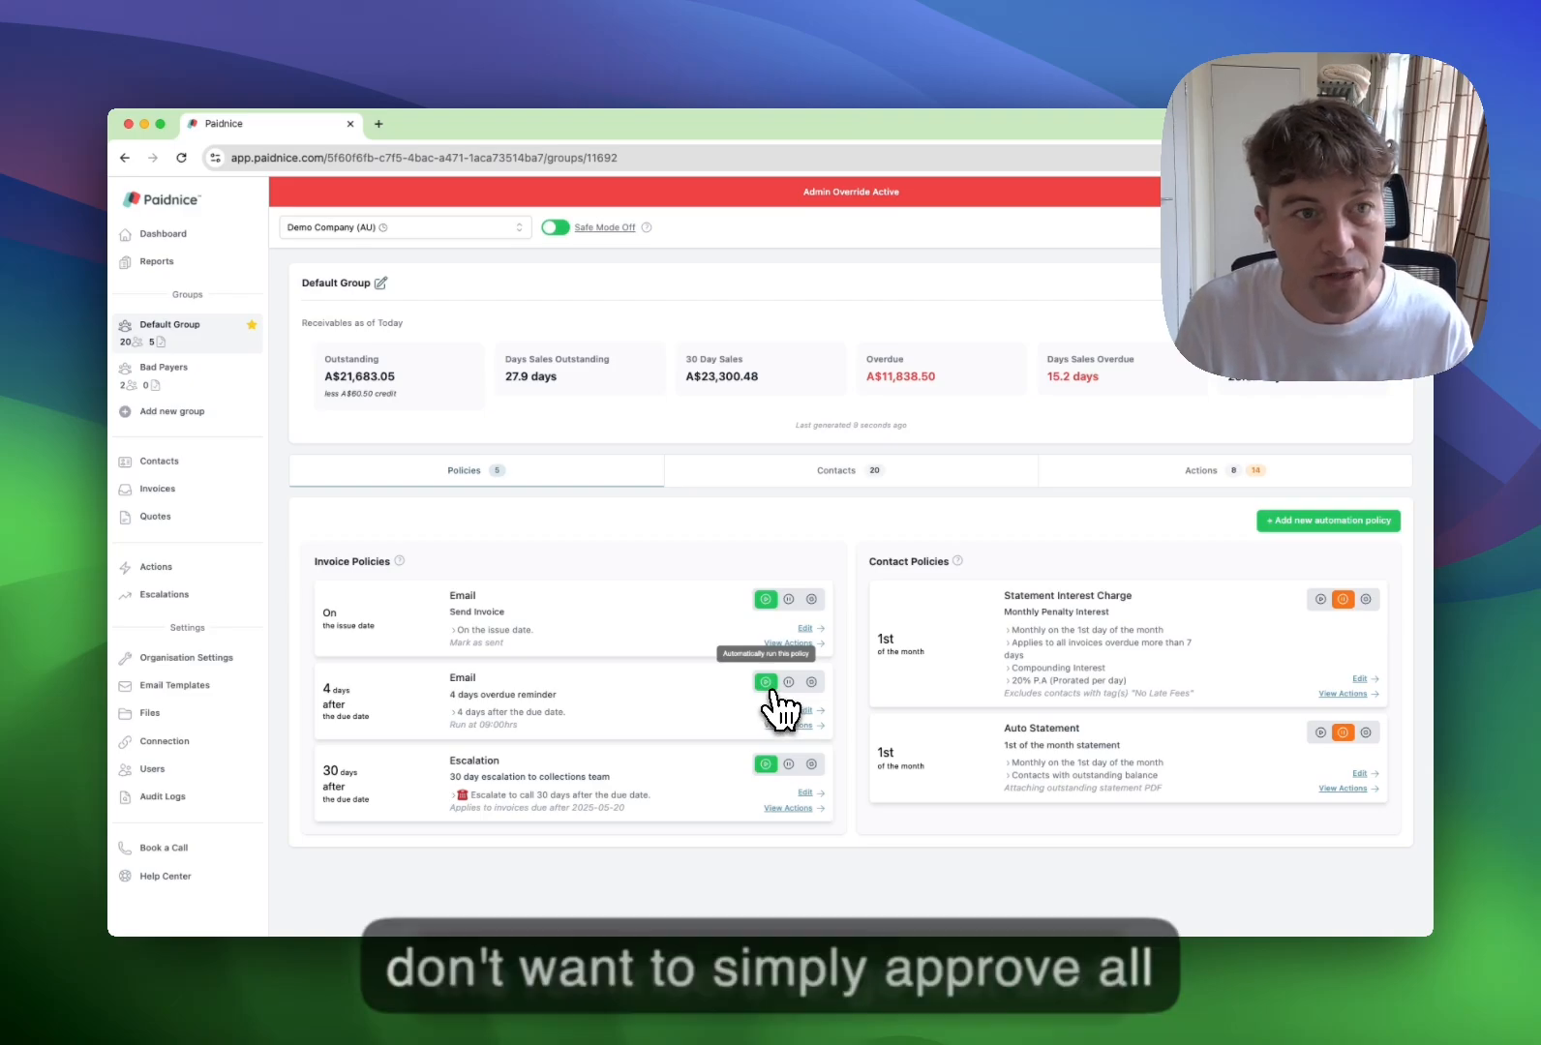
left_click(1320, 734)
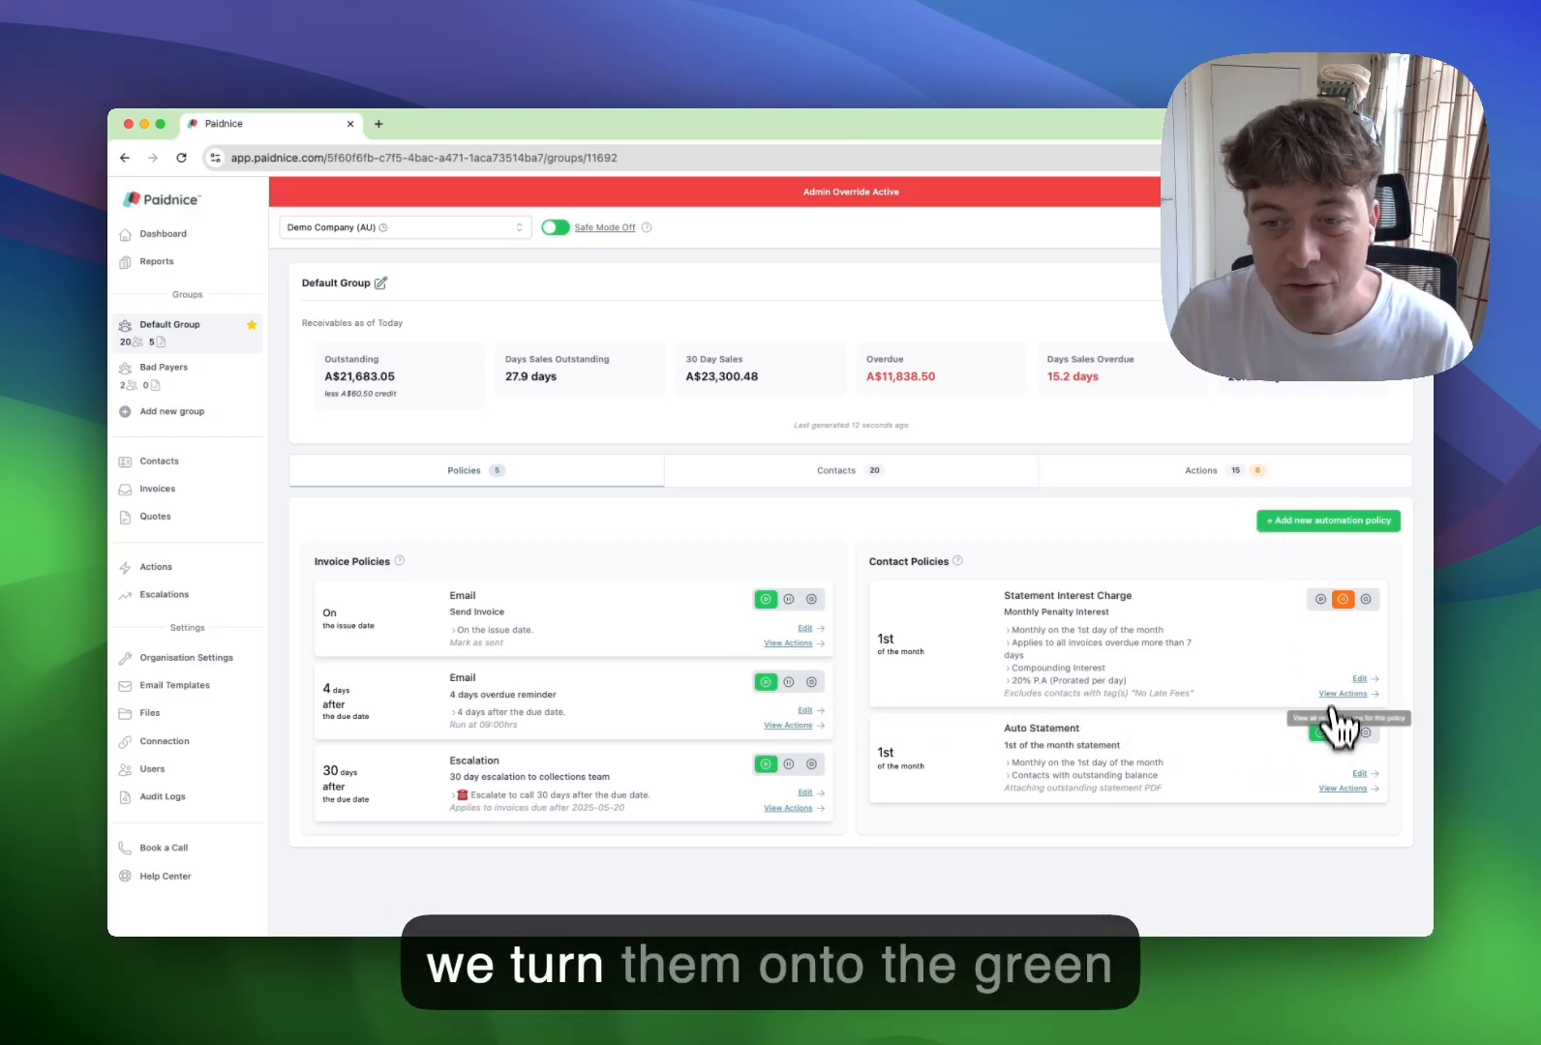
Review the scheduled actions and approve the draft Check Statement Interest actions for DIISR, Cube Land, Boom FM and Marine Systems.
left_click(1140, 479)
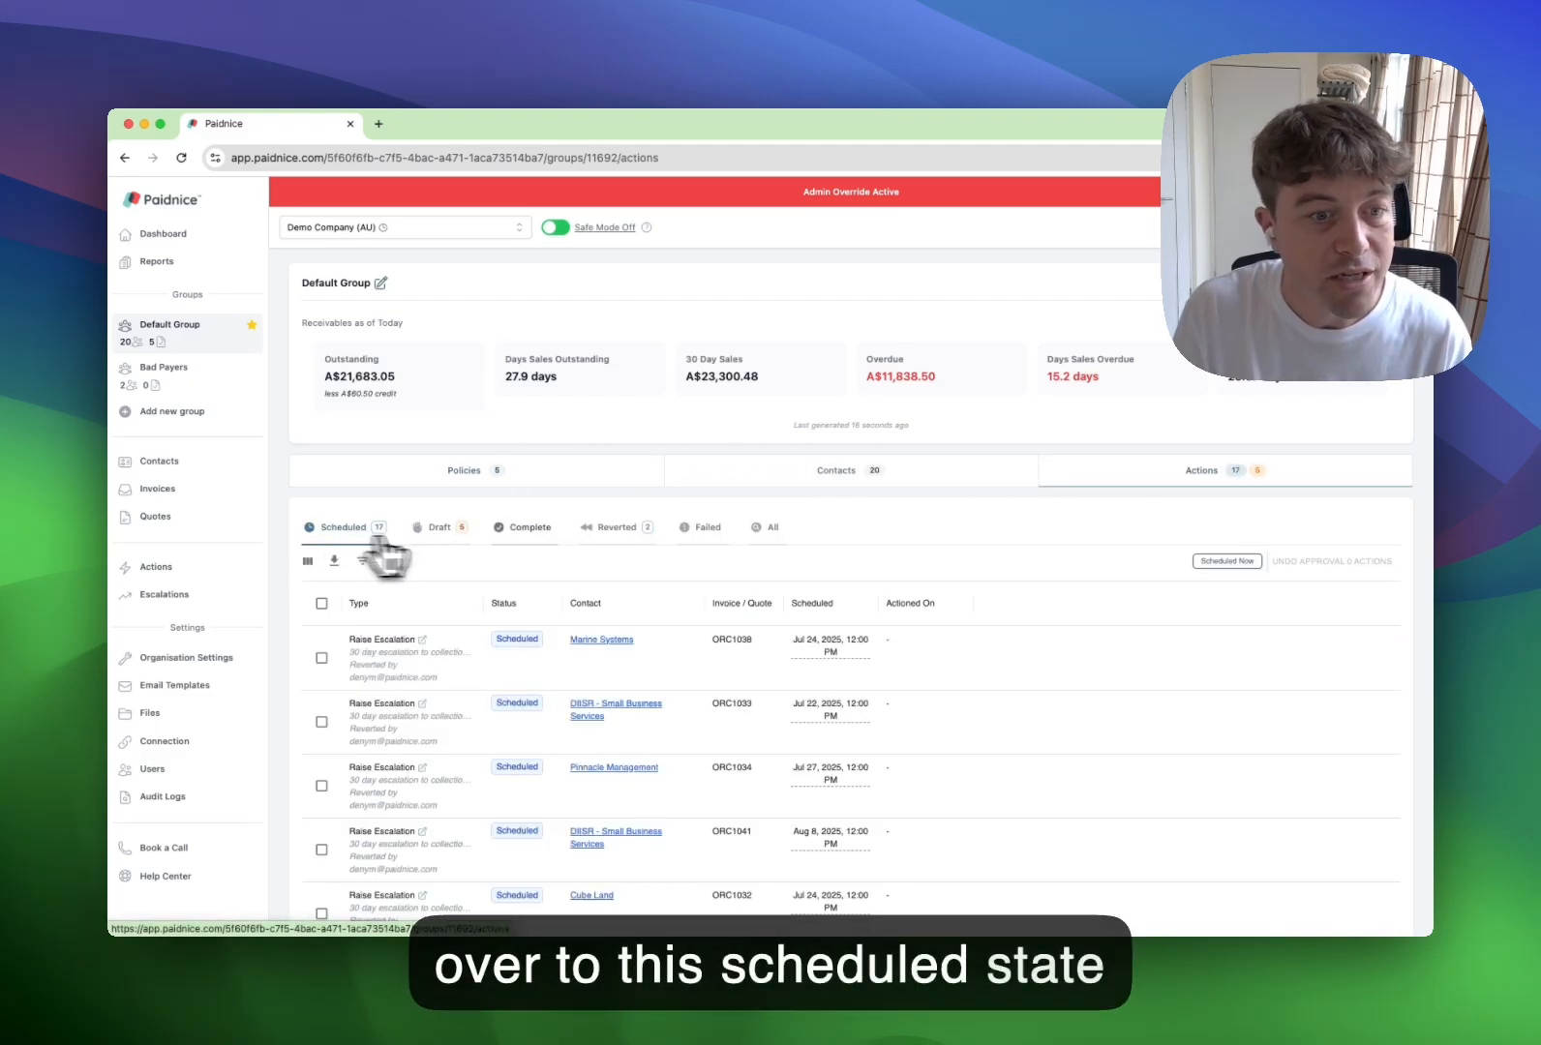
scroll(760, 550, "down", 2)
scroll(729, 639, "down", 5)
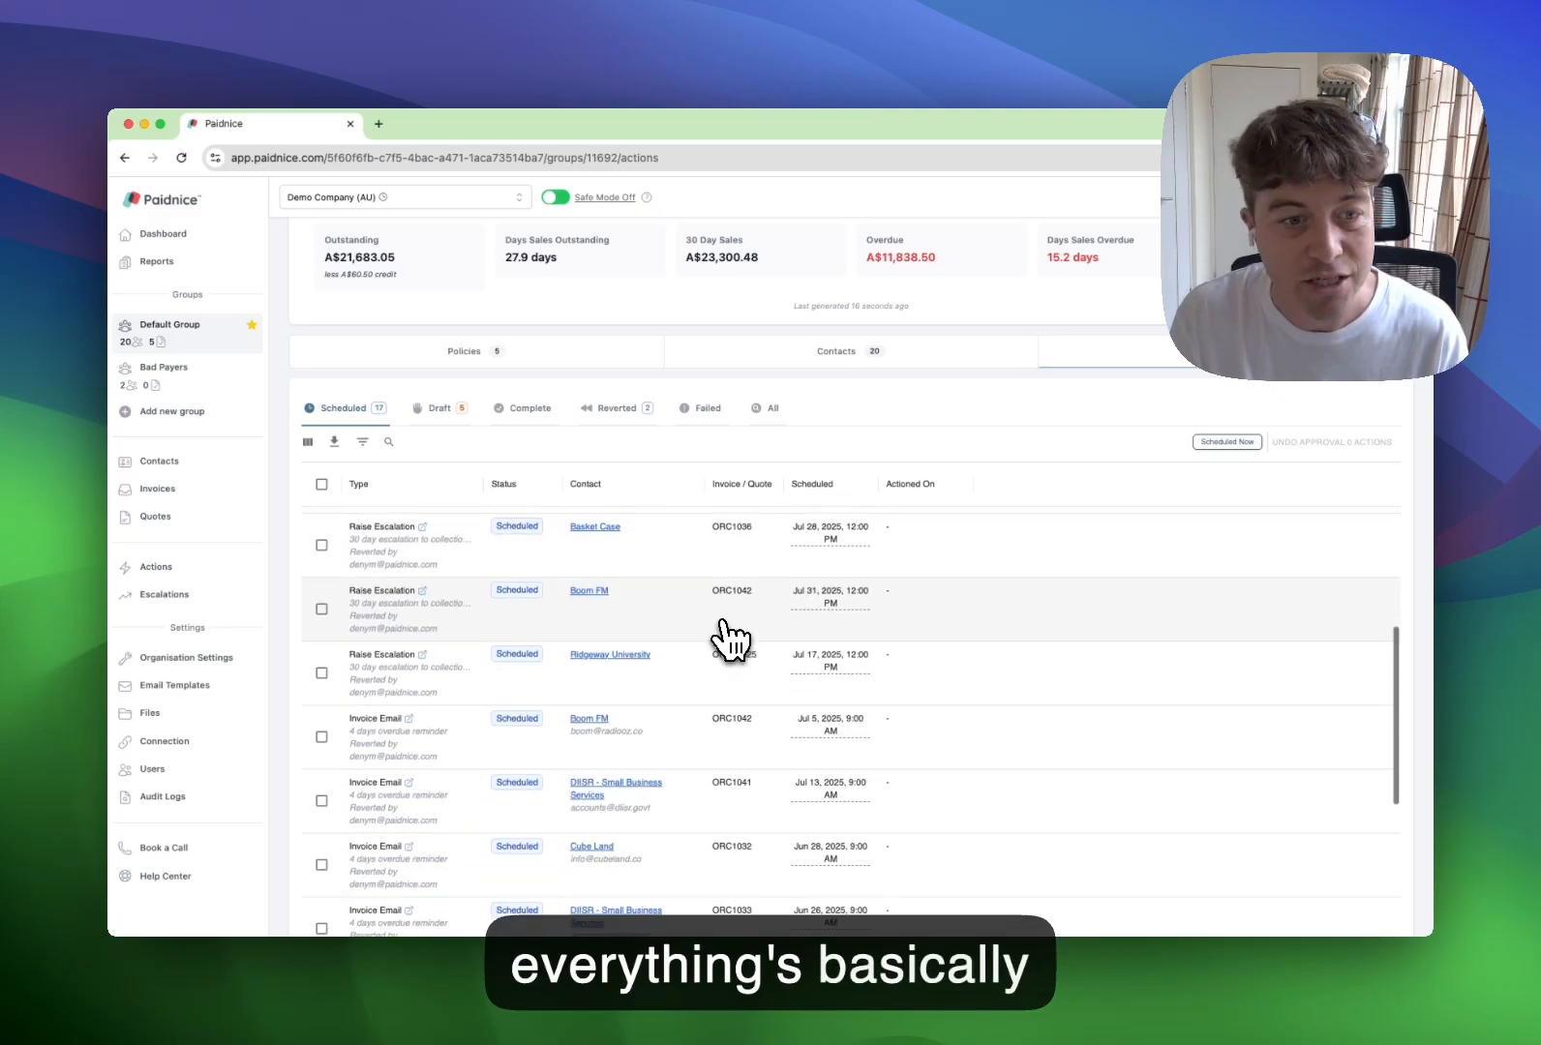
scroll(726, 639, "down", 4)
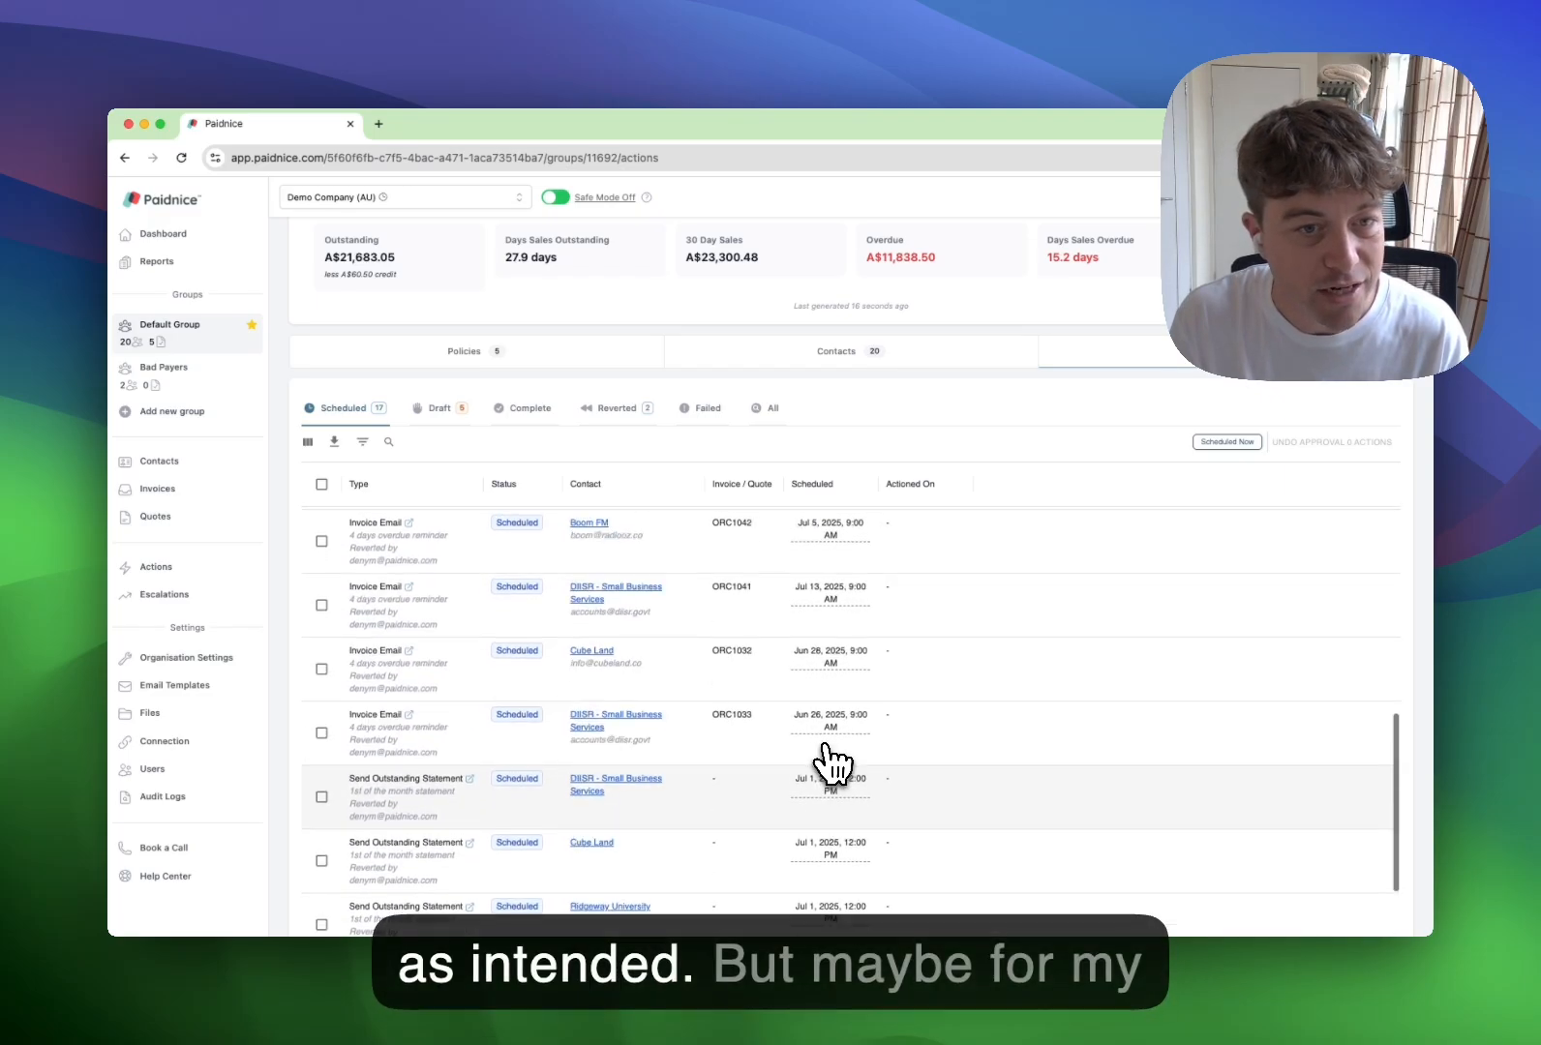
scroll(830, 762, "up", 10)
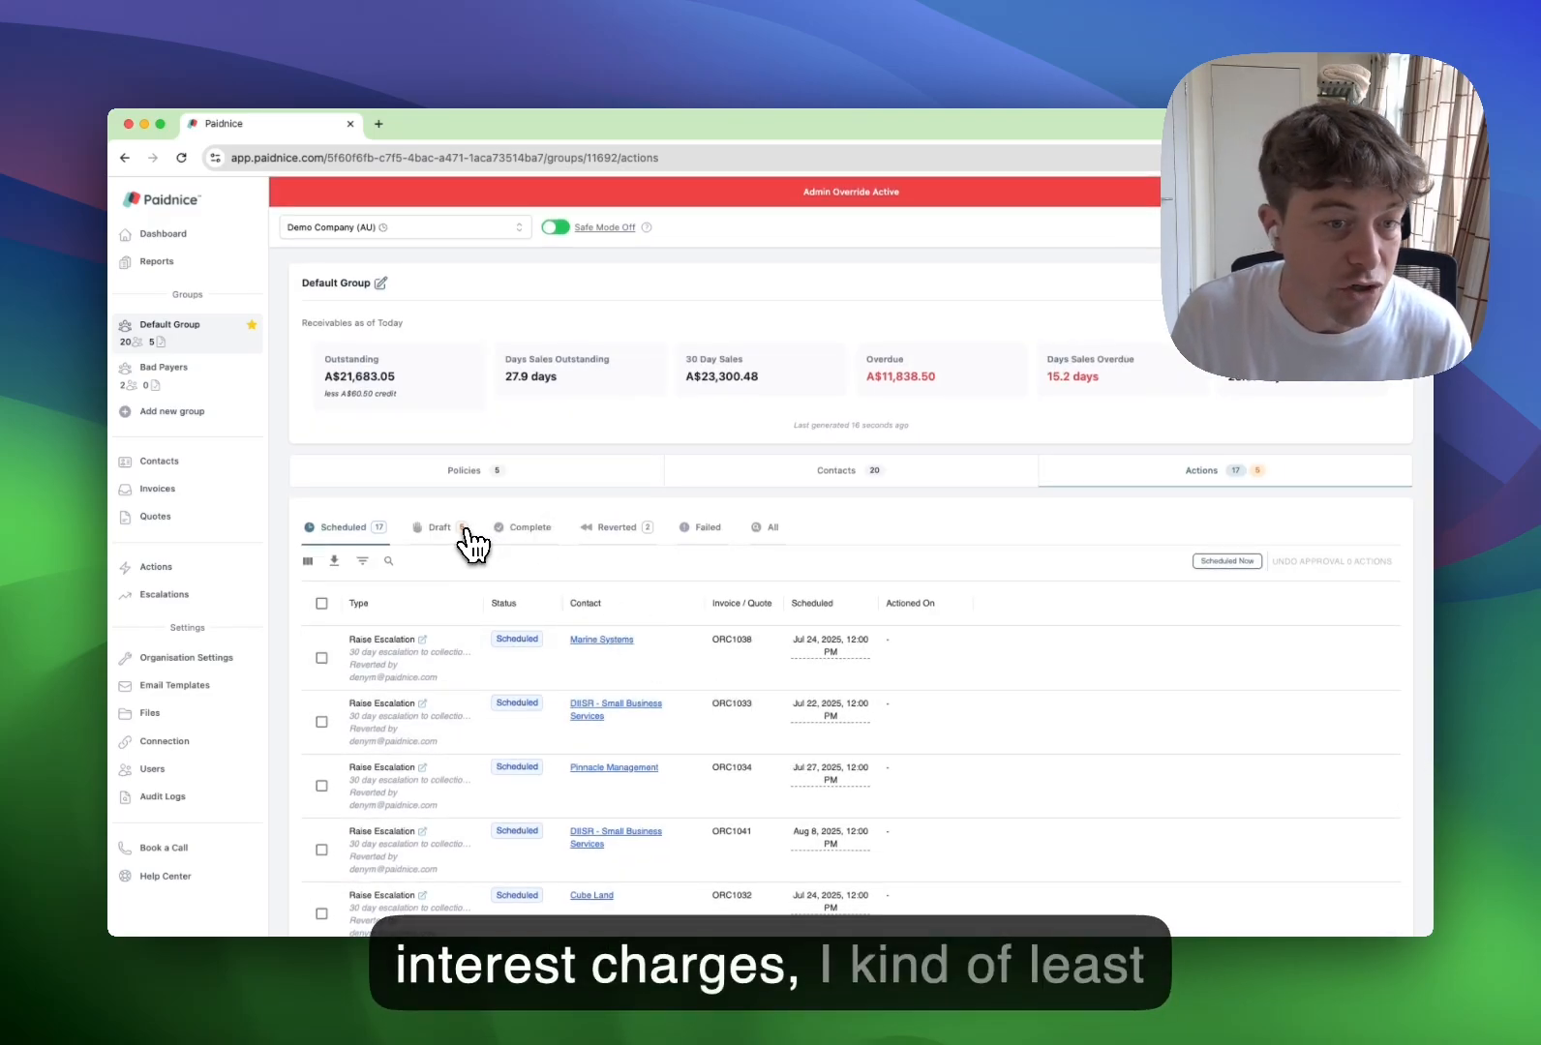
left_click(465, 530)
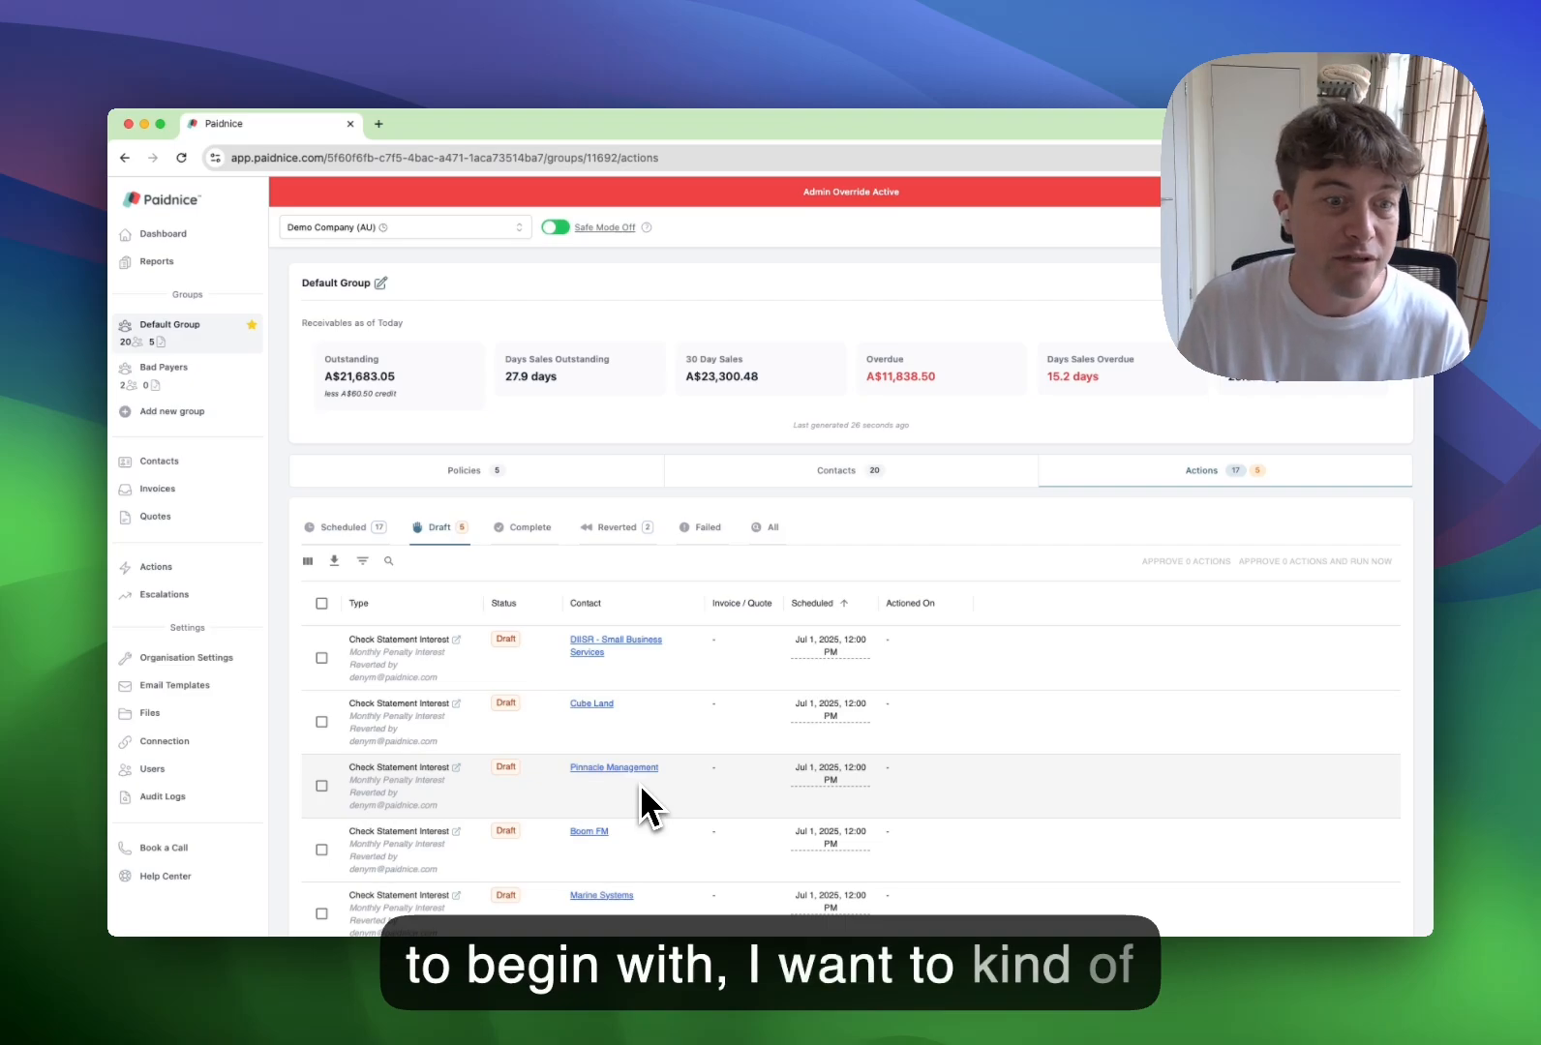
scroll(1007, 590, "down", 3)
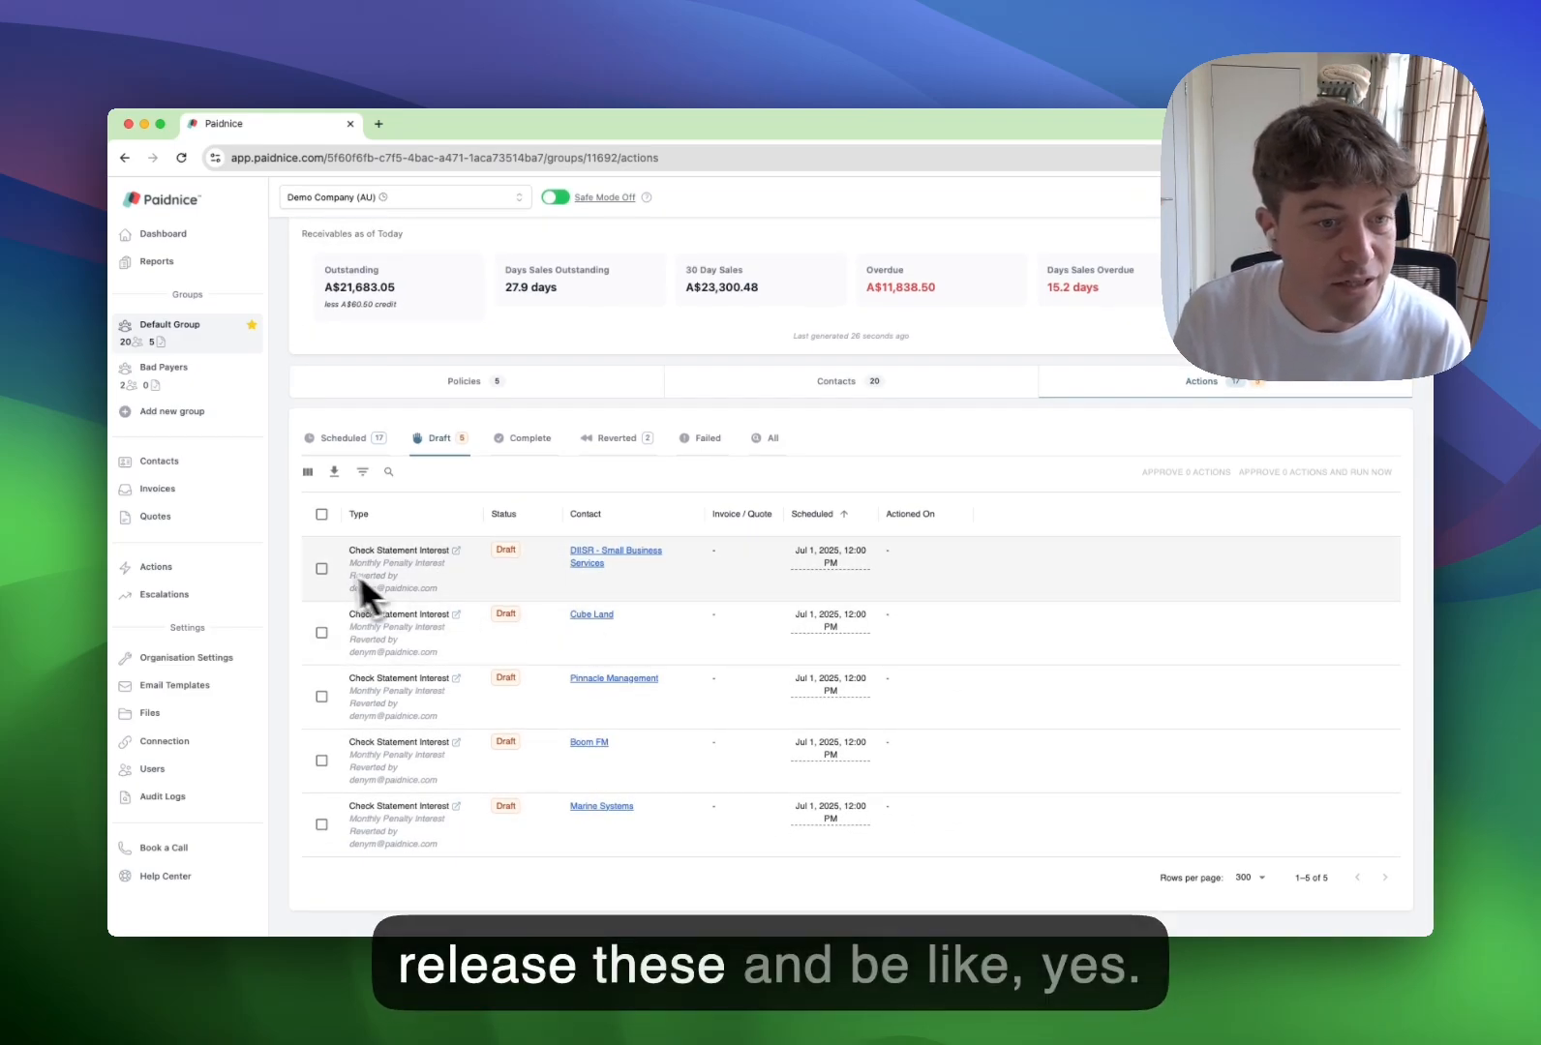
left_click(321, 569)
left_click(321, 633)
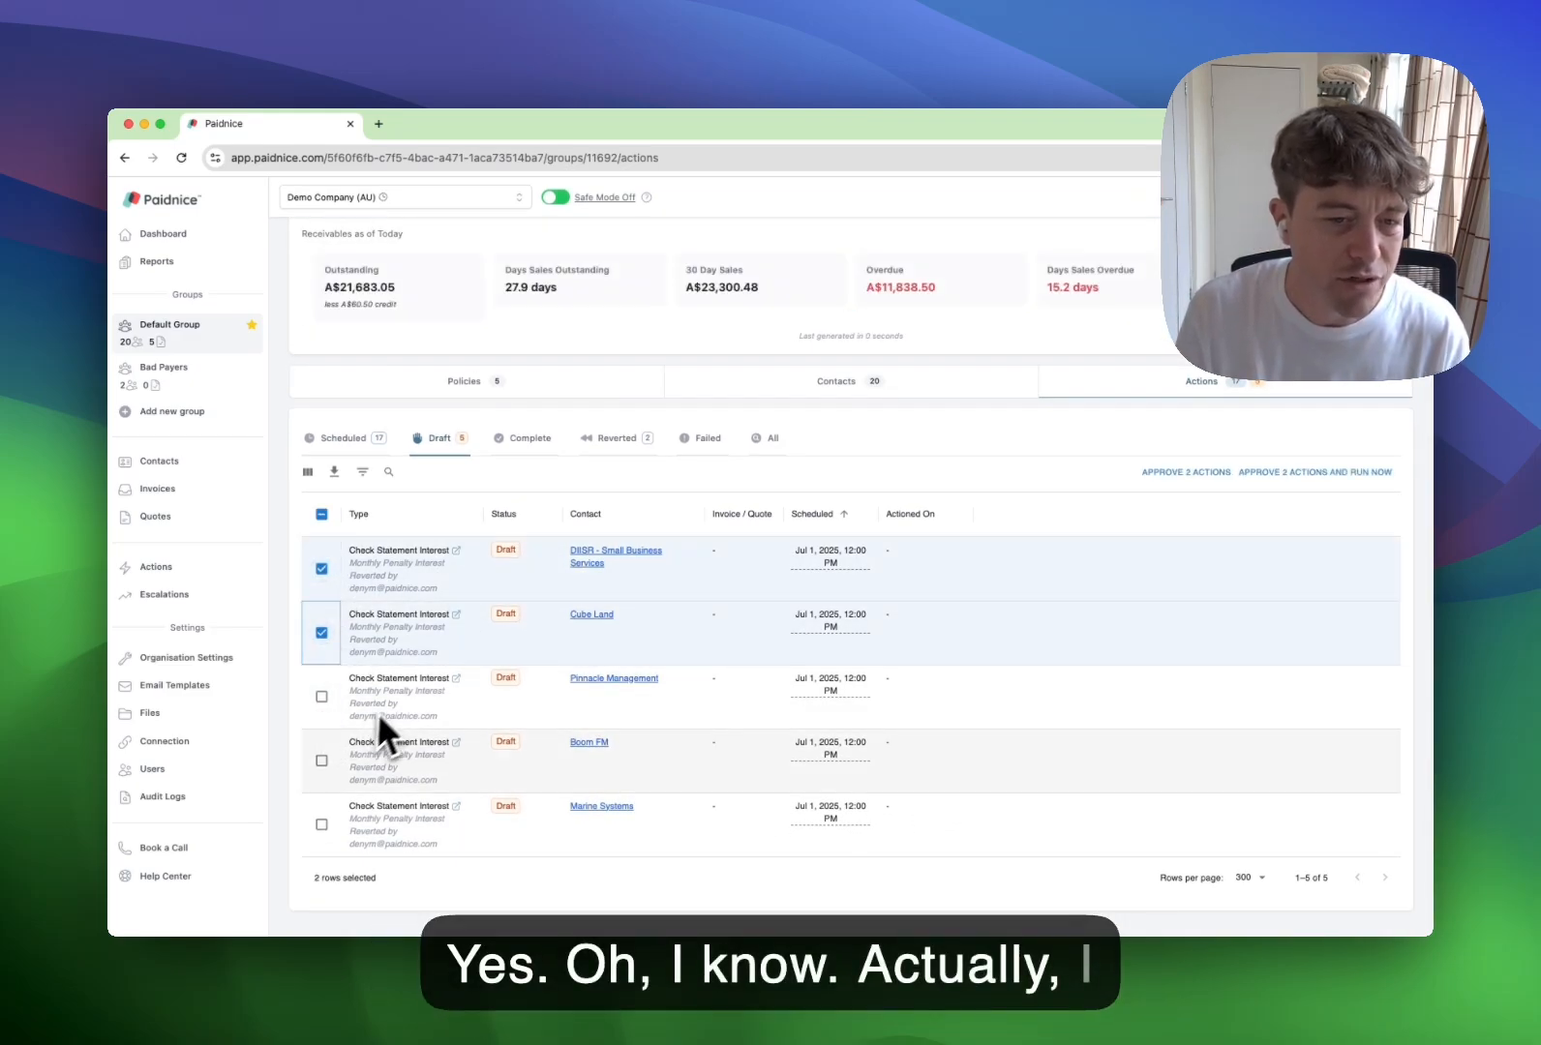
left_click(321, 760)
left_click(321, 825)
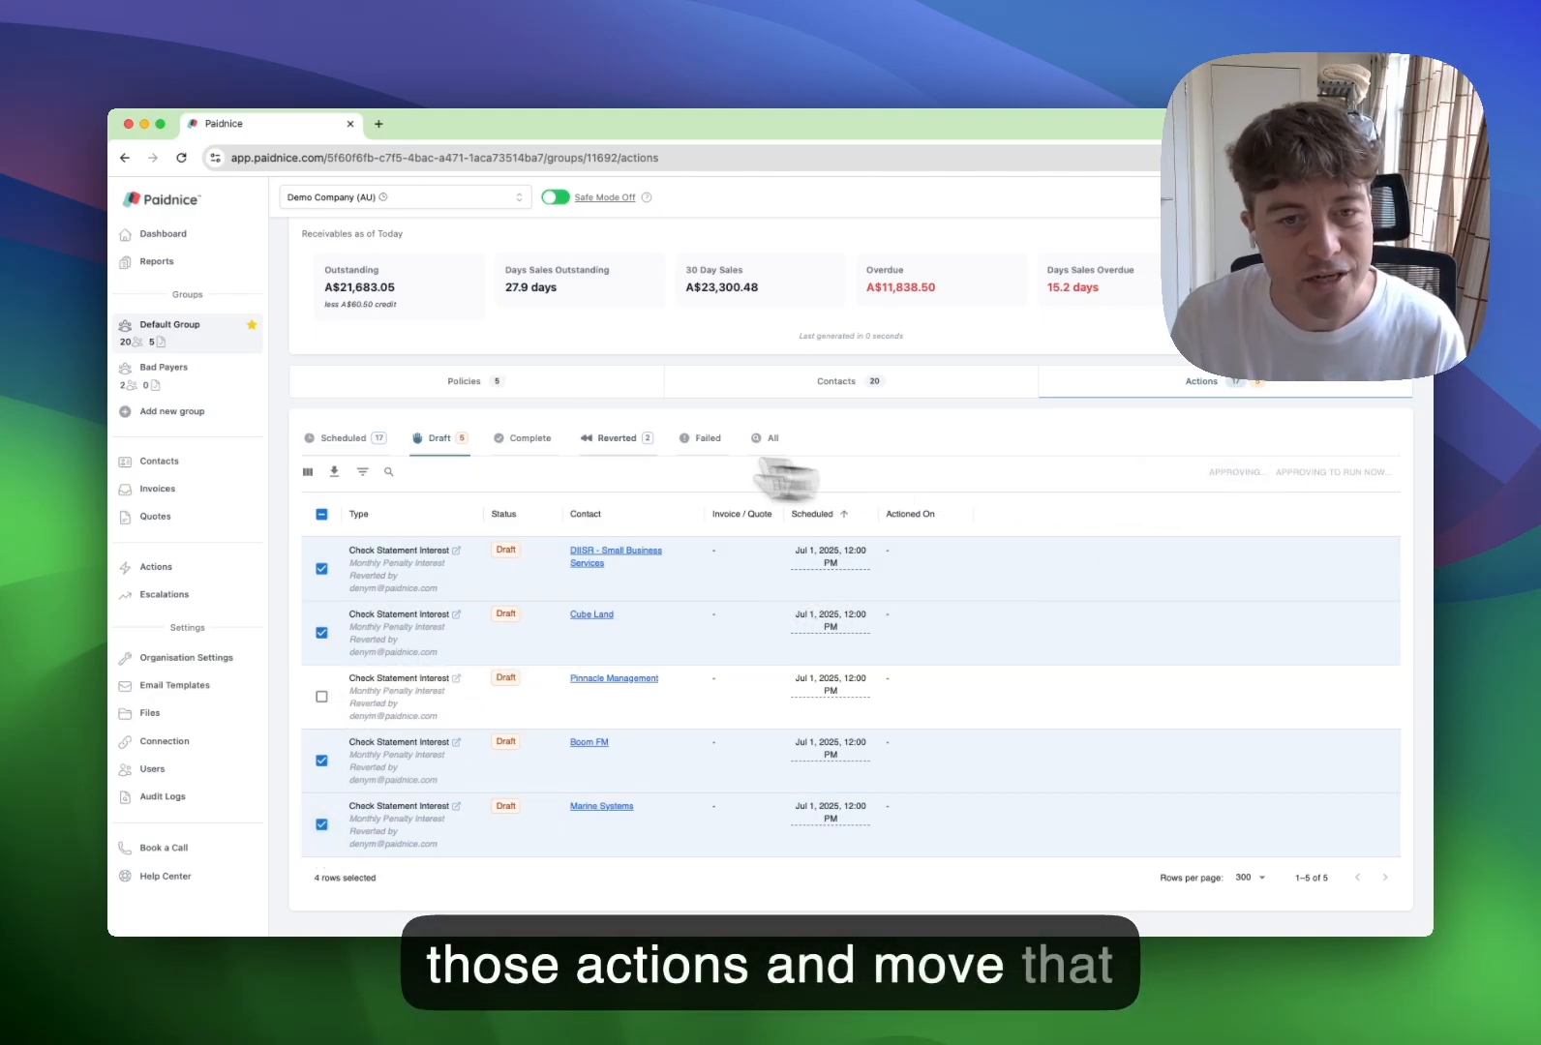
Set the Monthly Penalty Interest policy to run automatically.
left_click(570, 479)
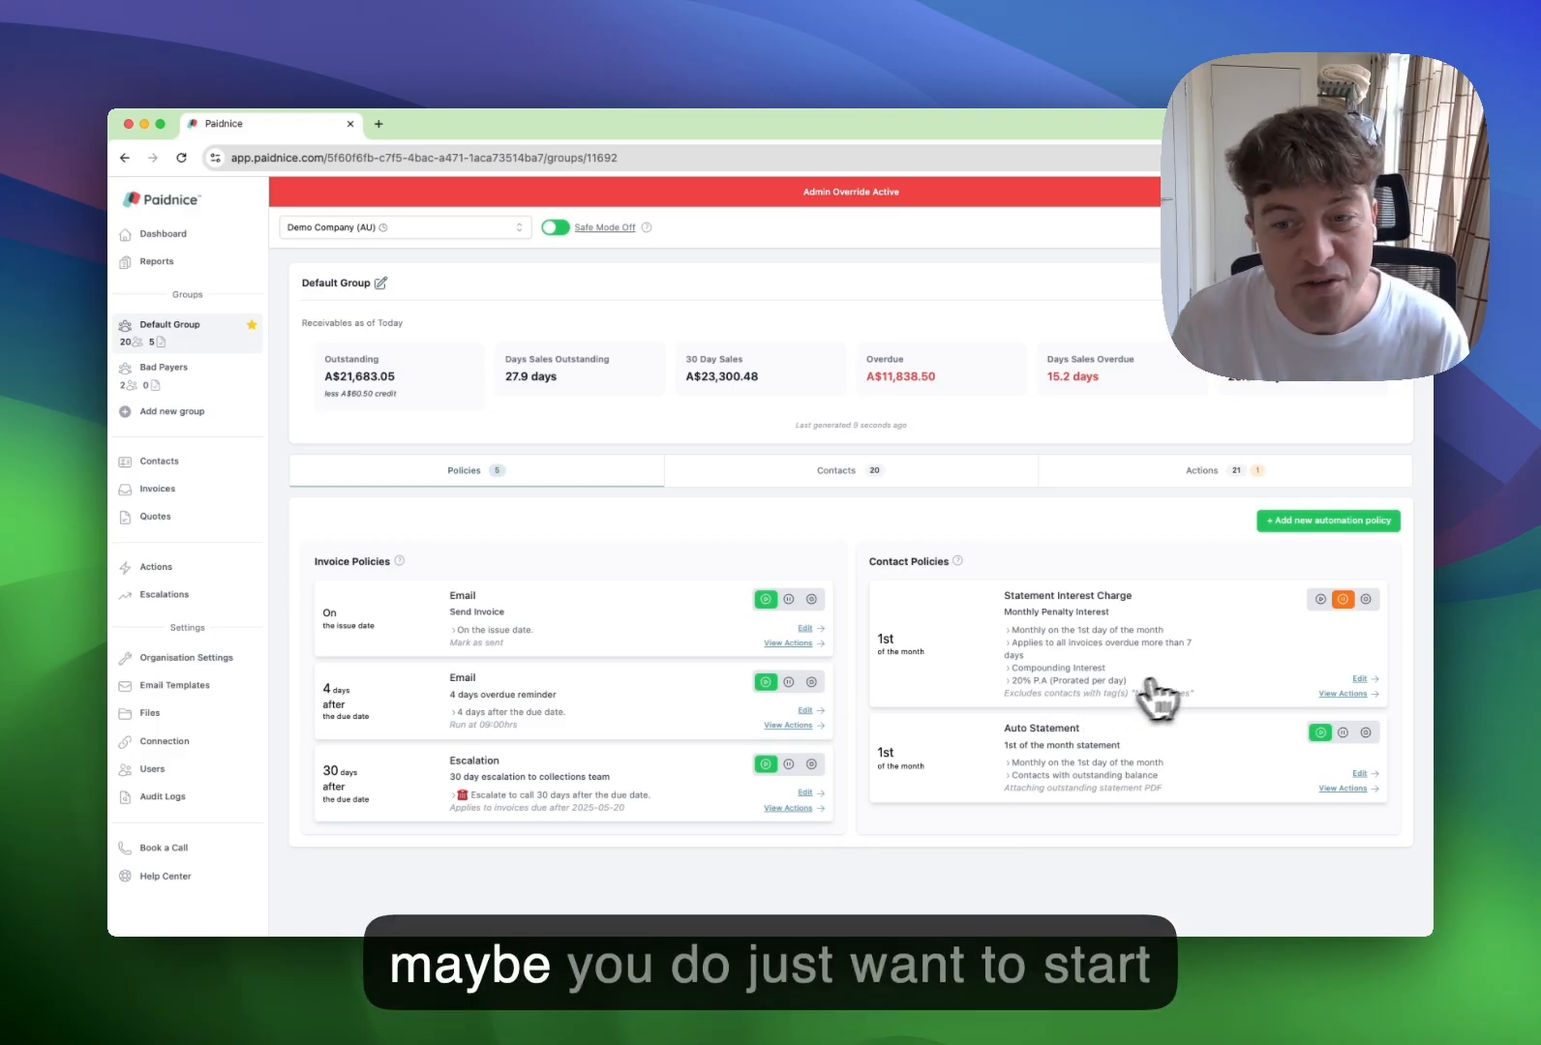
left_click(1320, 601)
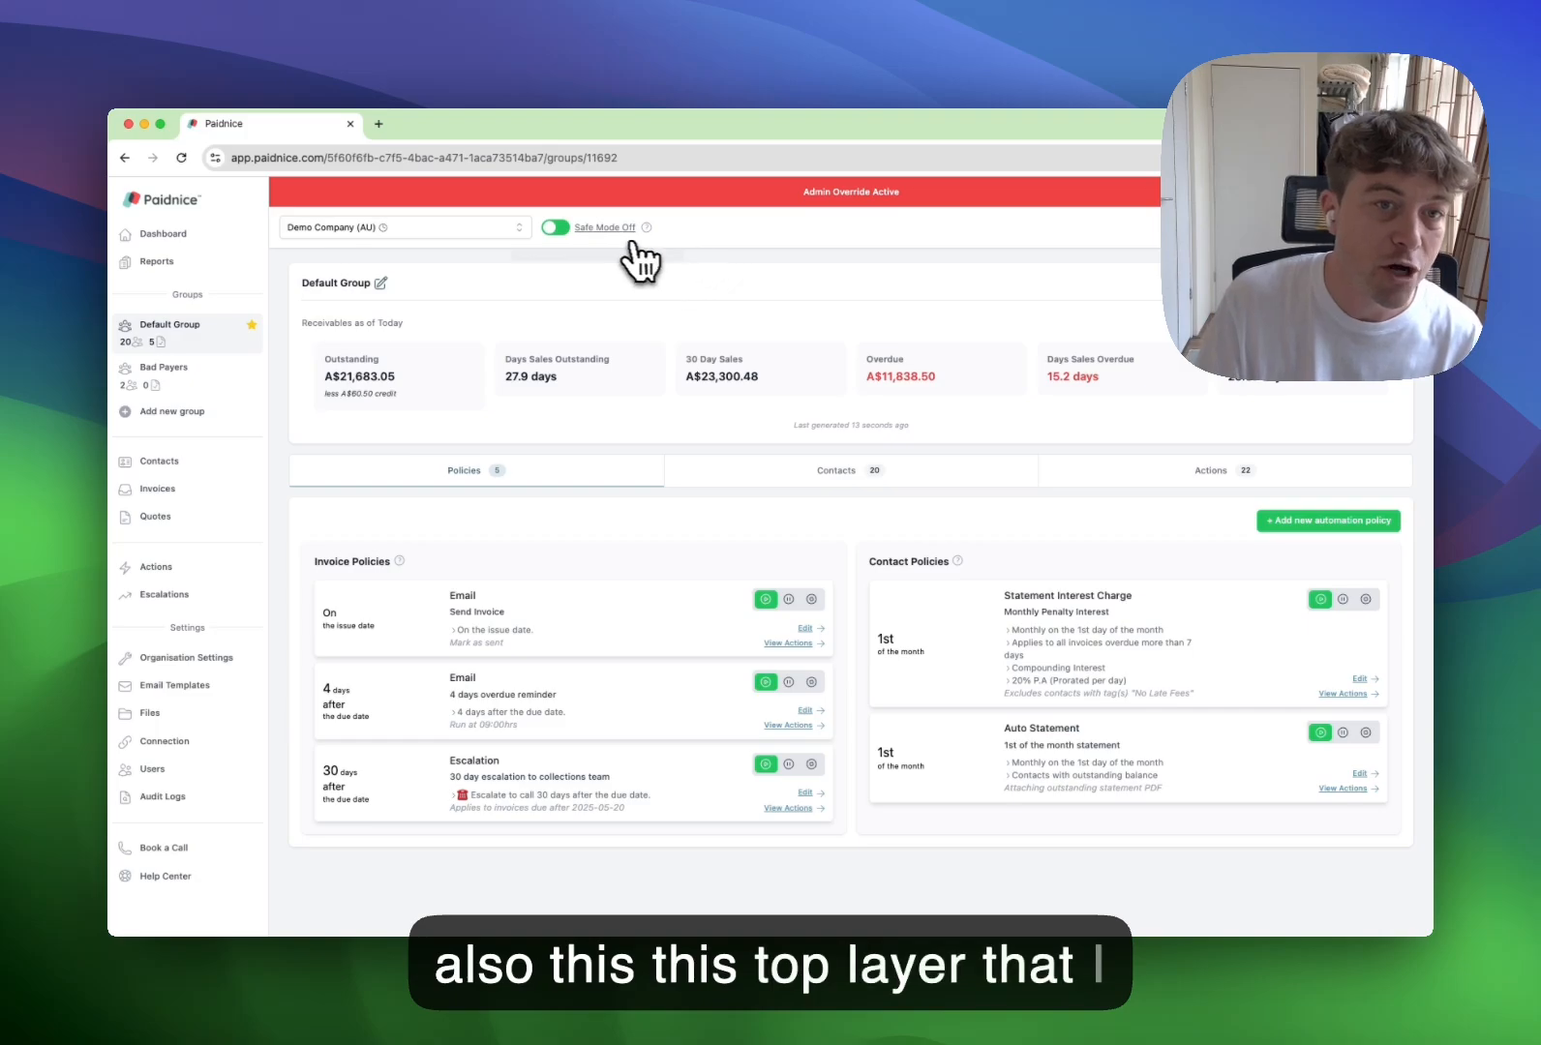
Turn Safe Mode on and off again, and switch the Monthly Penalty Interest policy to draft and back to automatic.
left_click(554, 229)
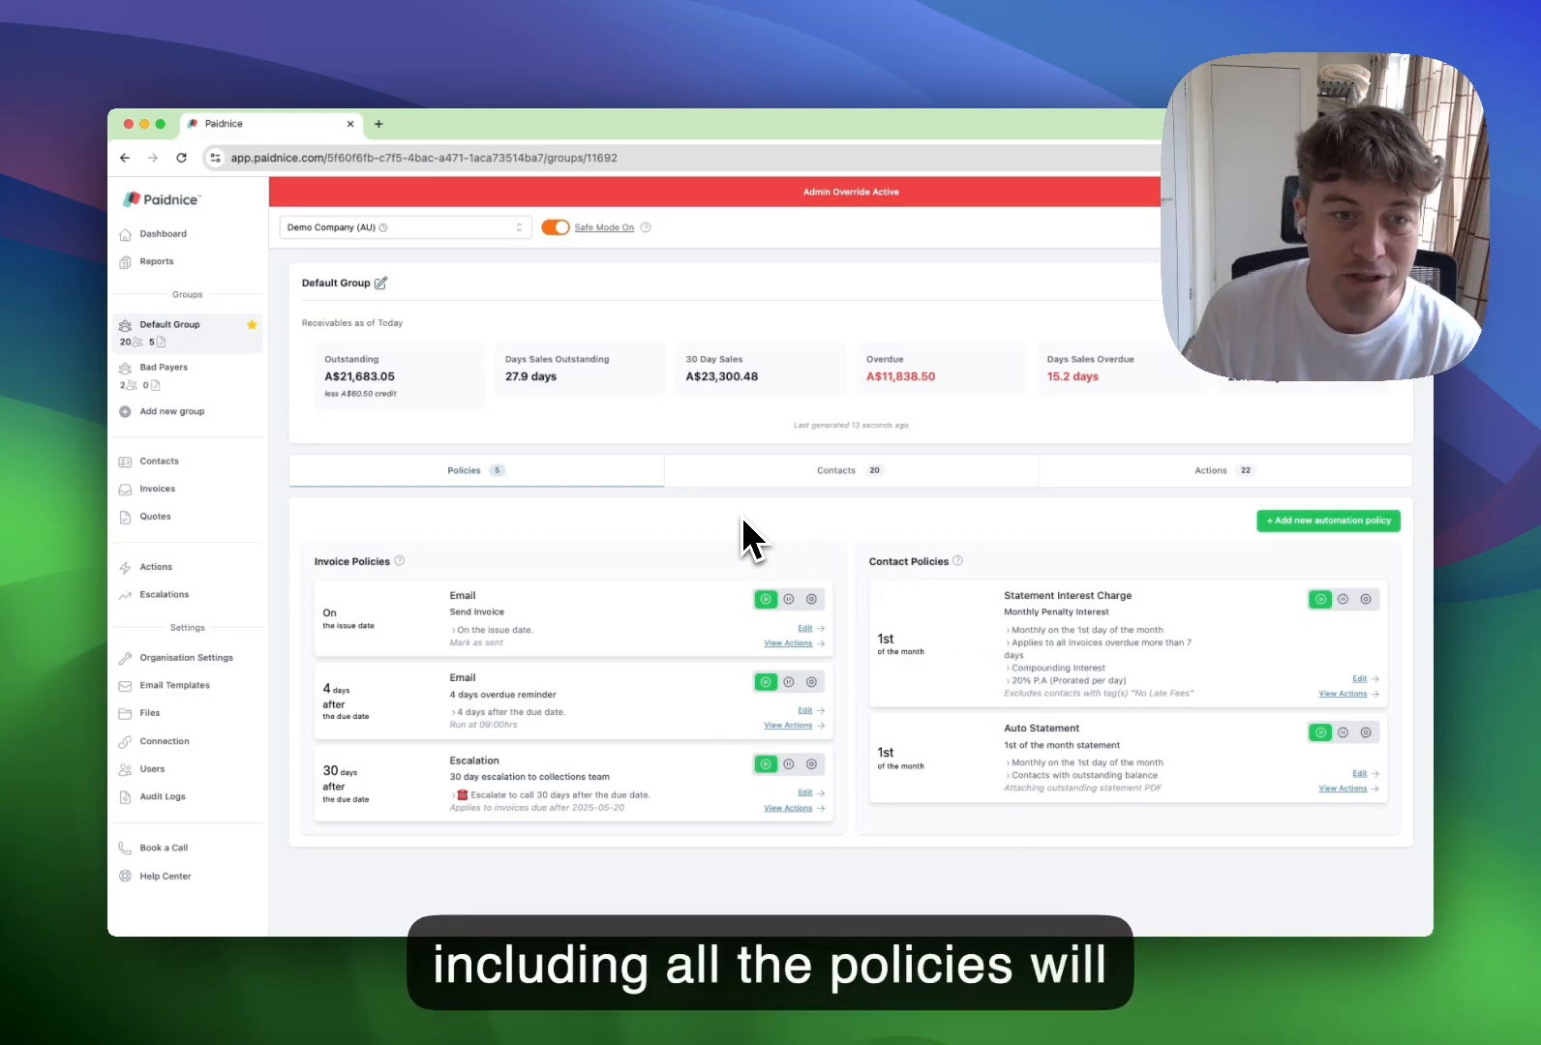
mouse_move(596, 230)
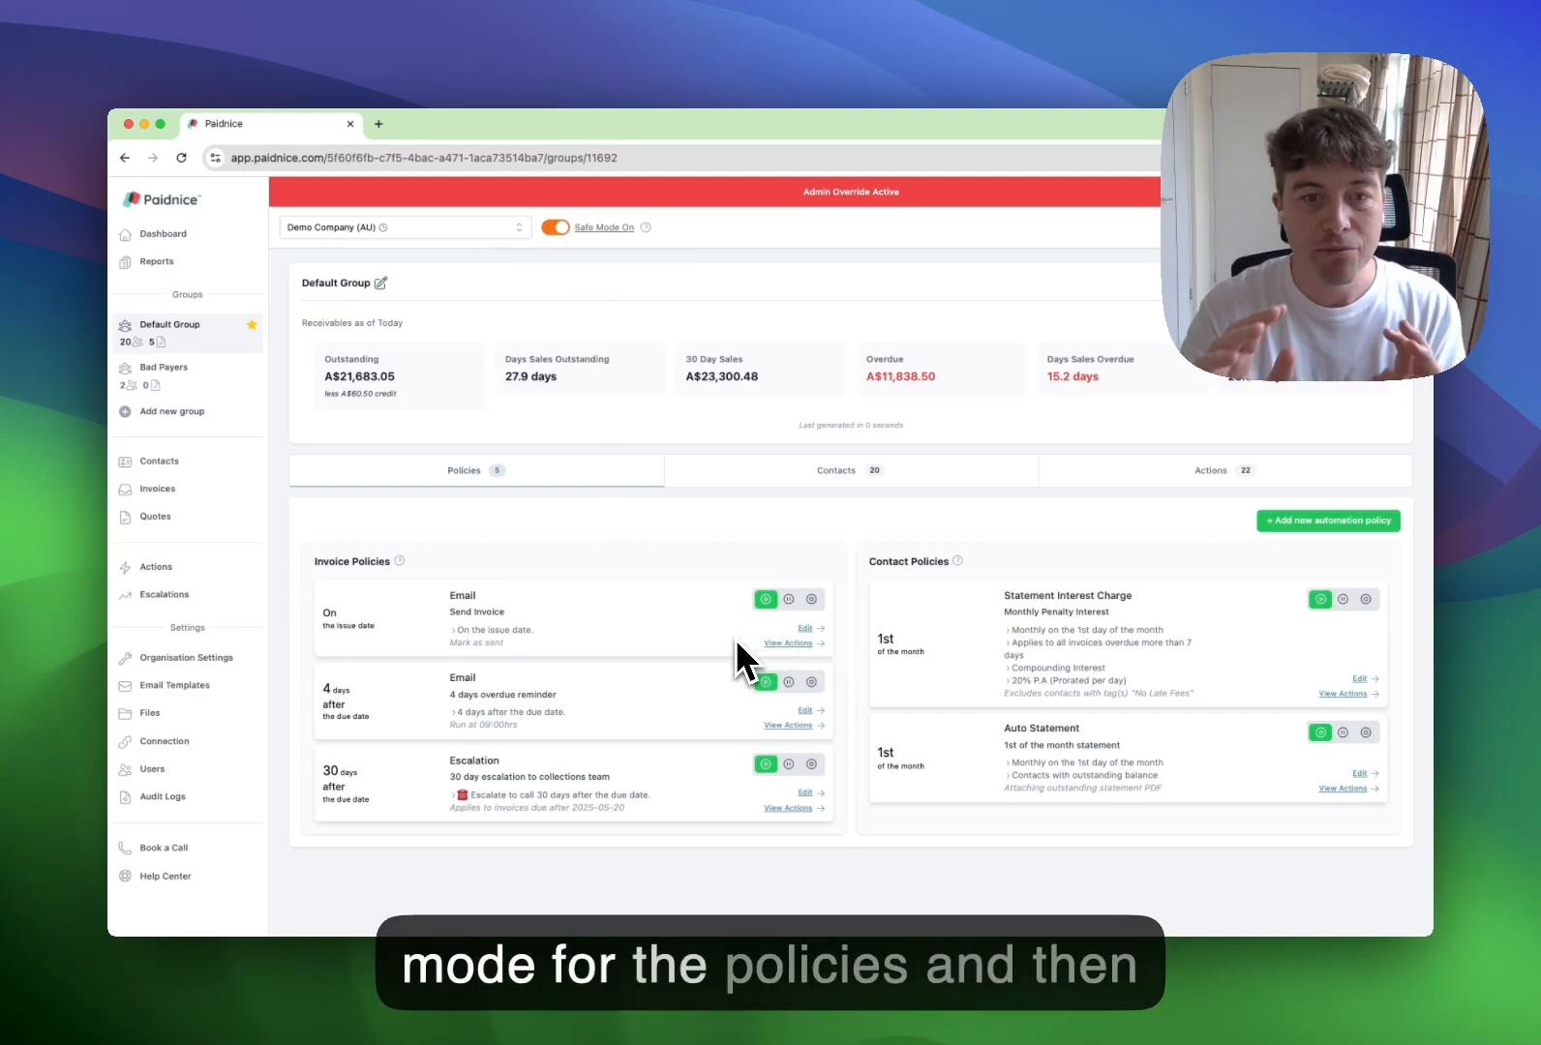
left_click(559, 229)
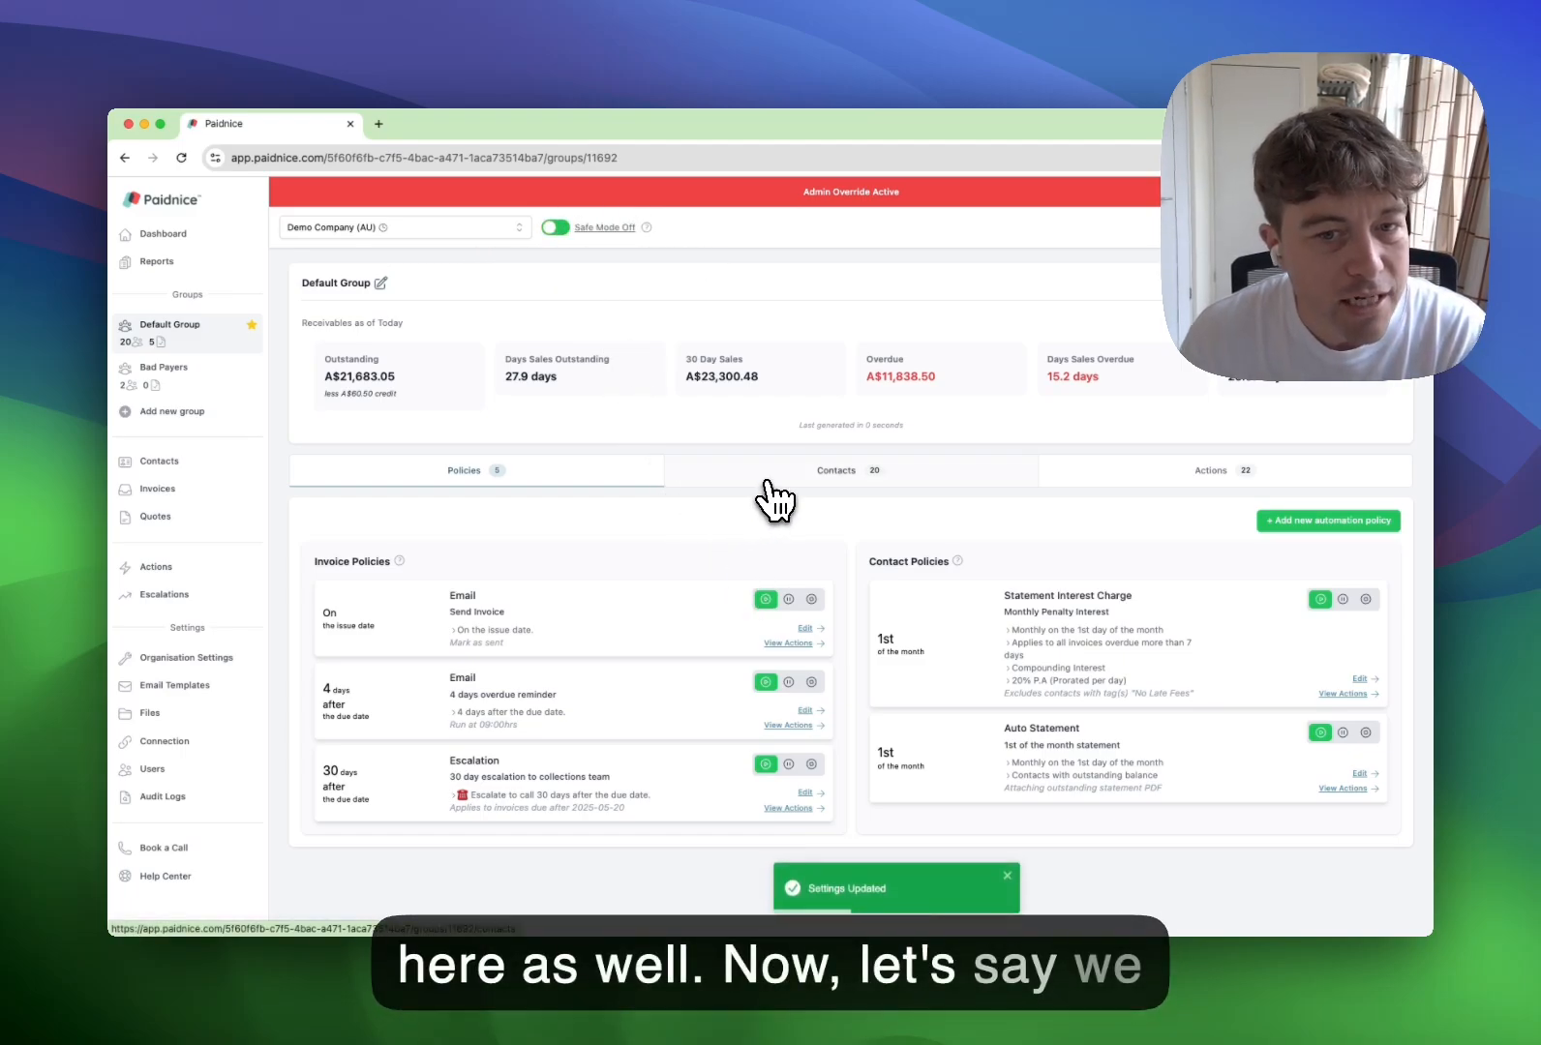
left_click(1344, 600)
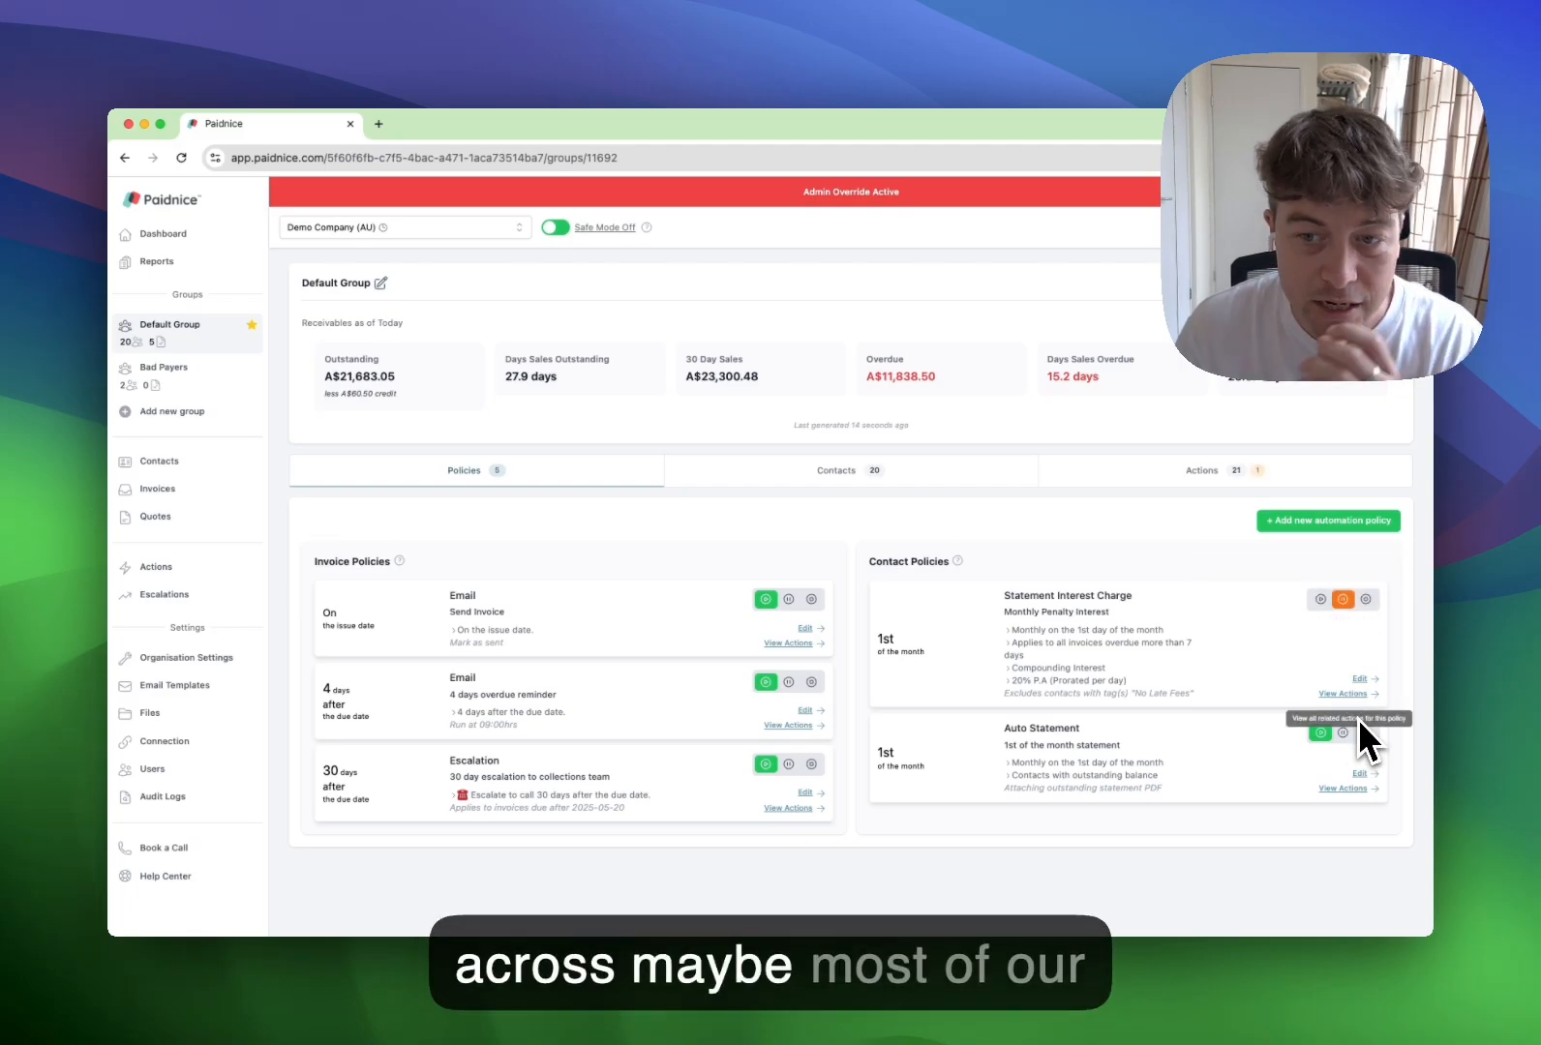
left_click(1322, 600)
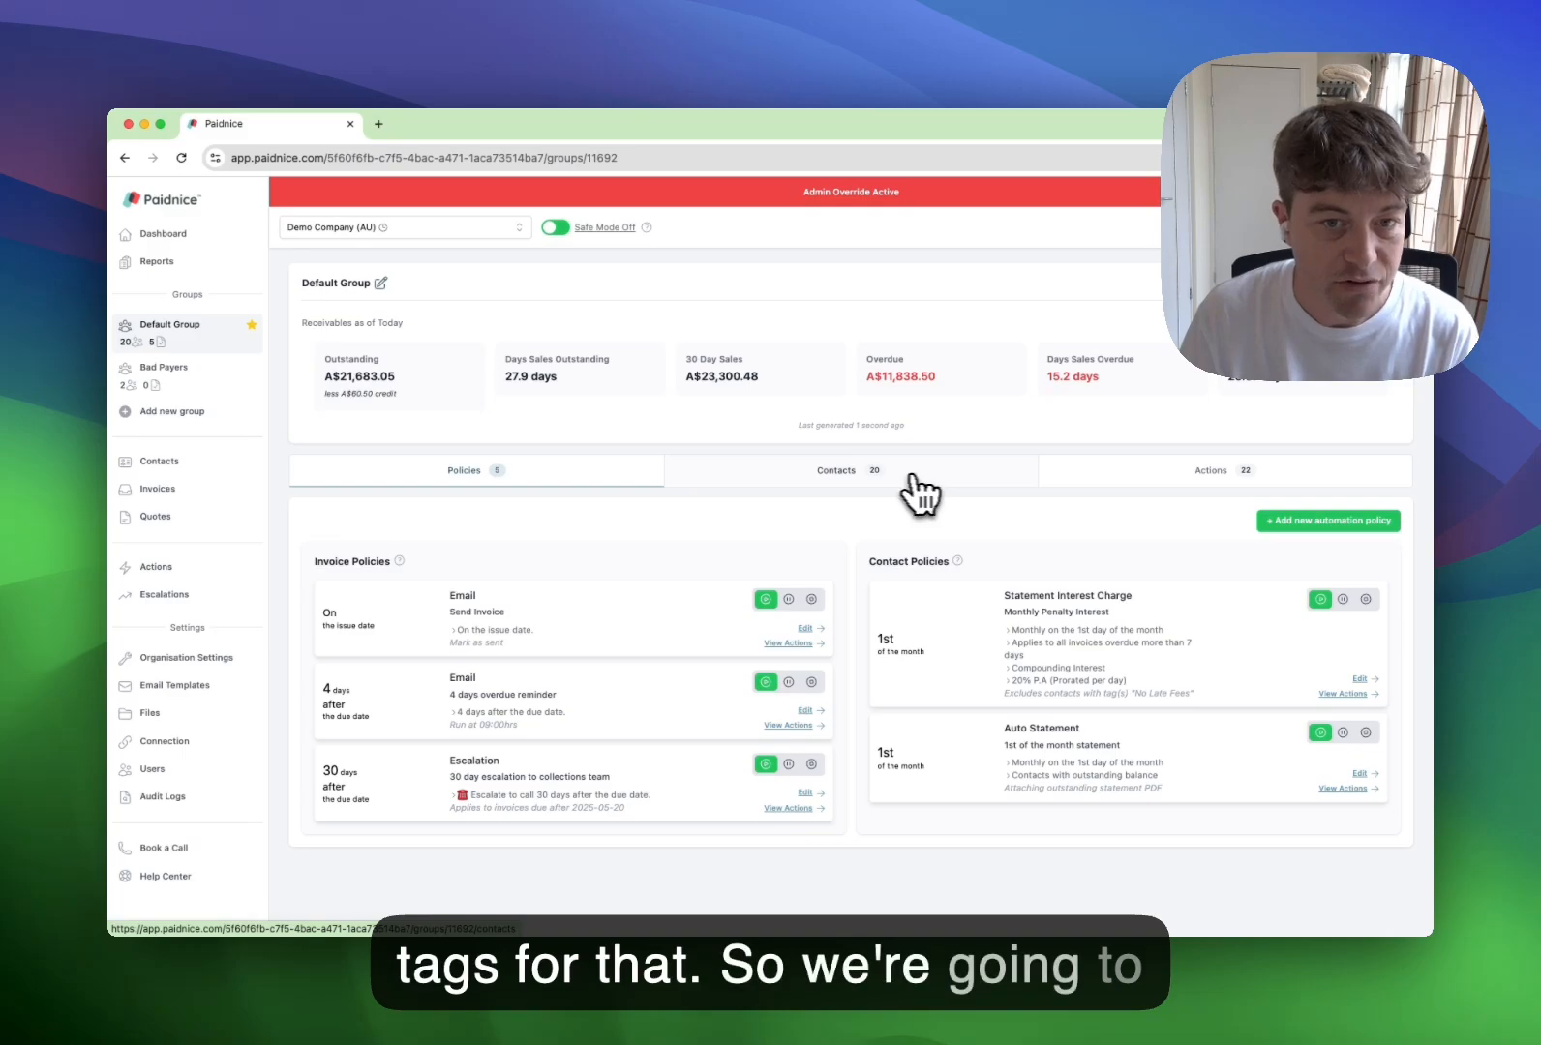
Apply the No Late Fees tag to the contacts Boom FM and Carruthers & Smale, and clear the selection.
left_click(874, 474)
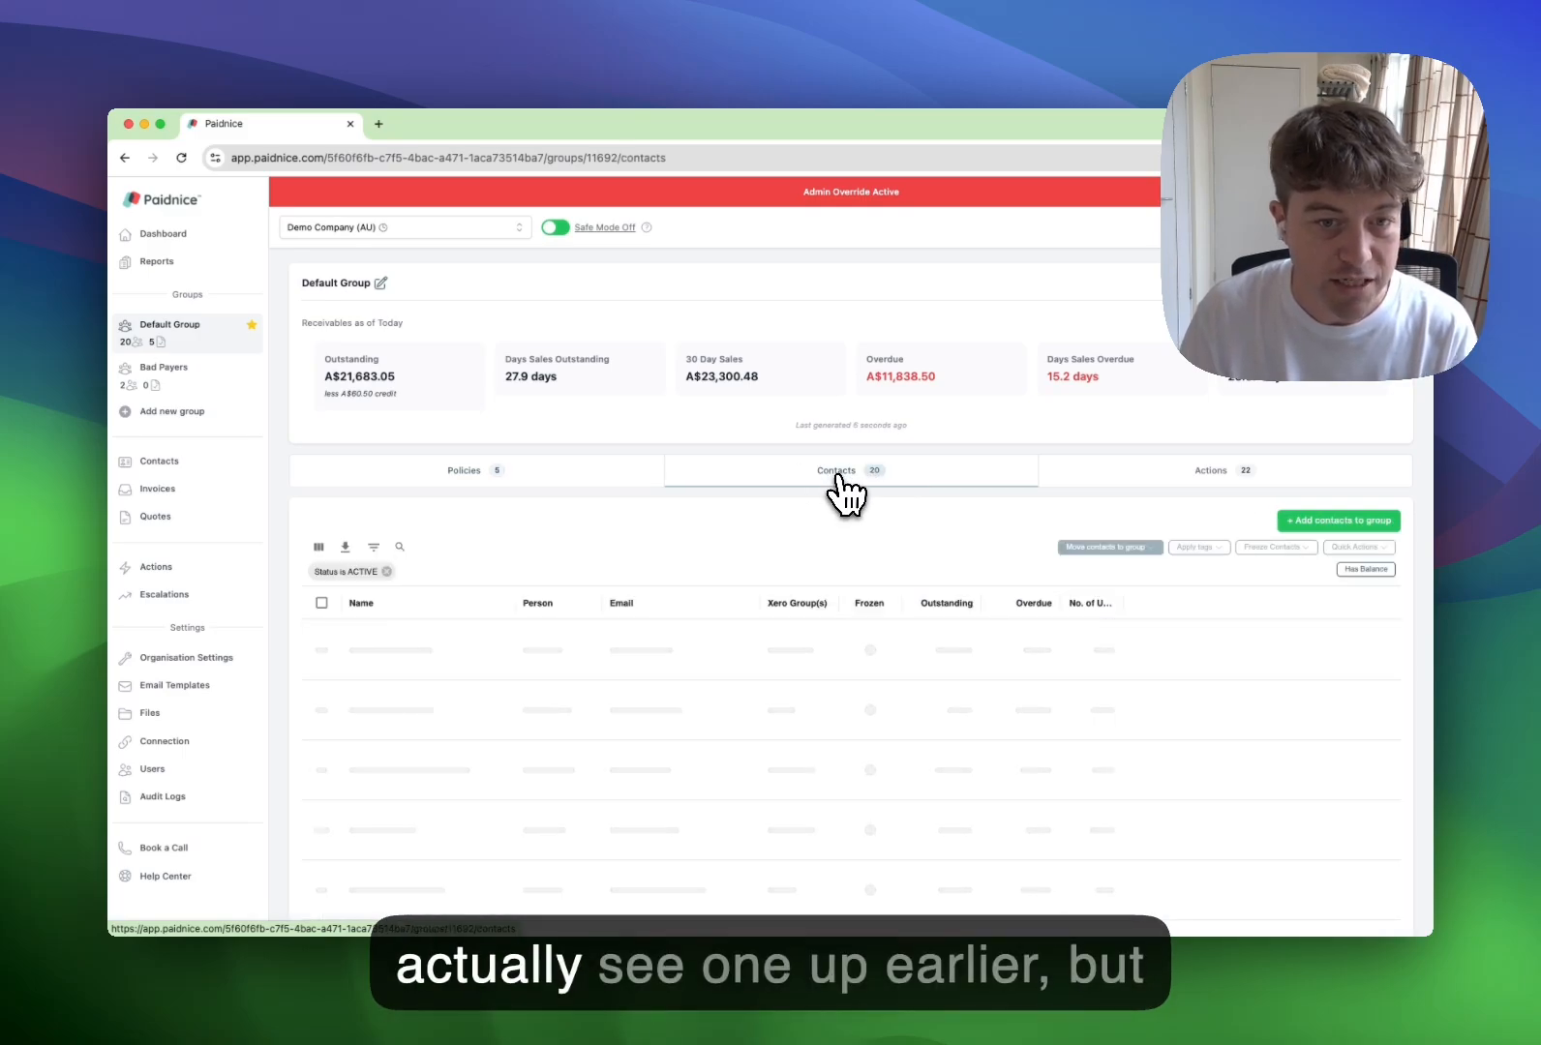
scroll(1035, 547, "down", 3)
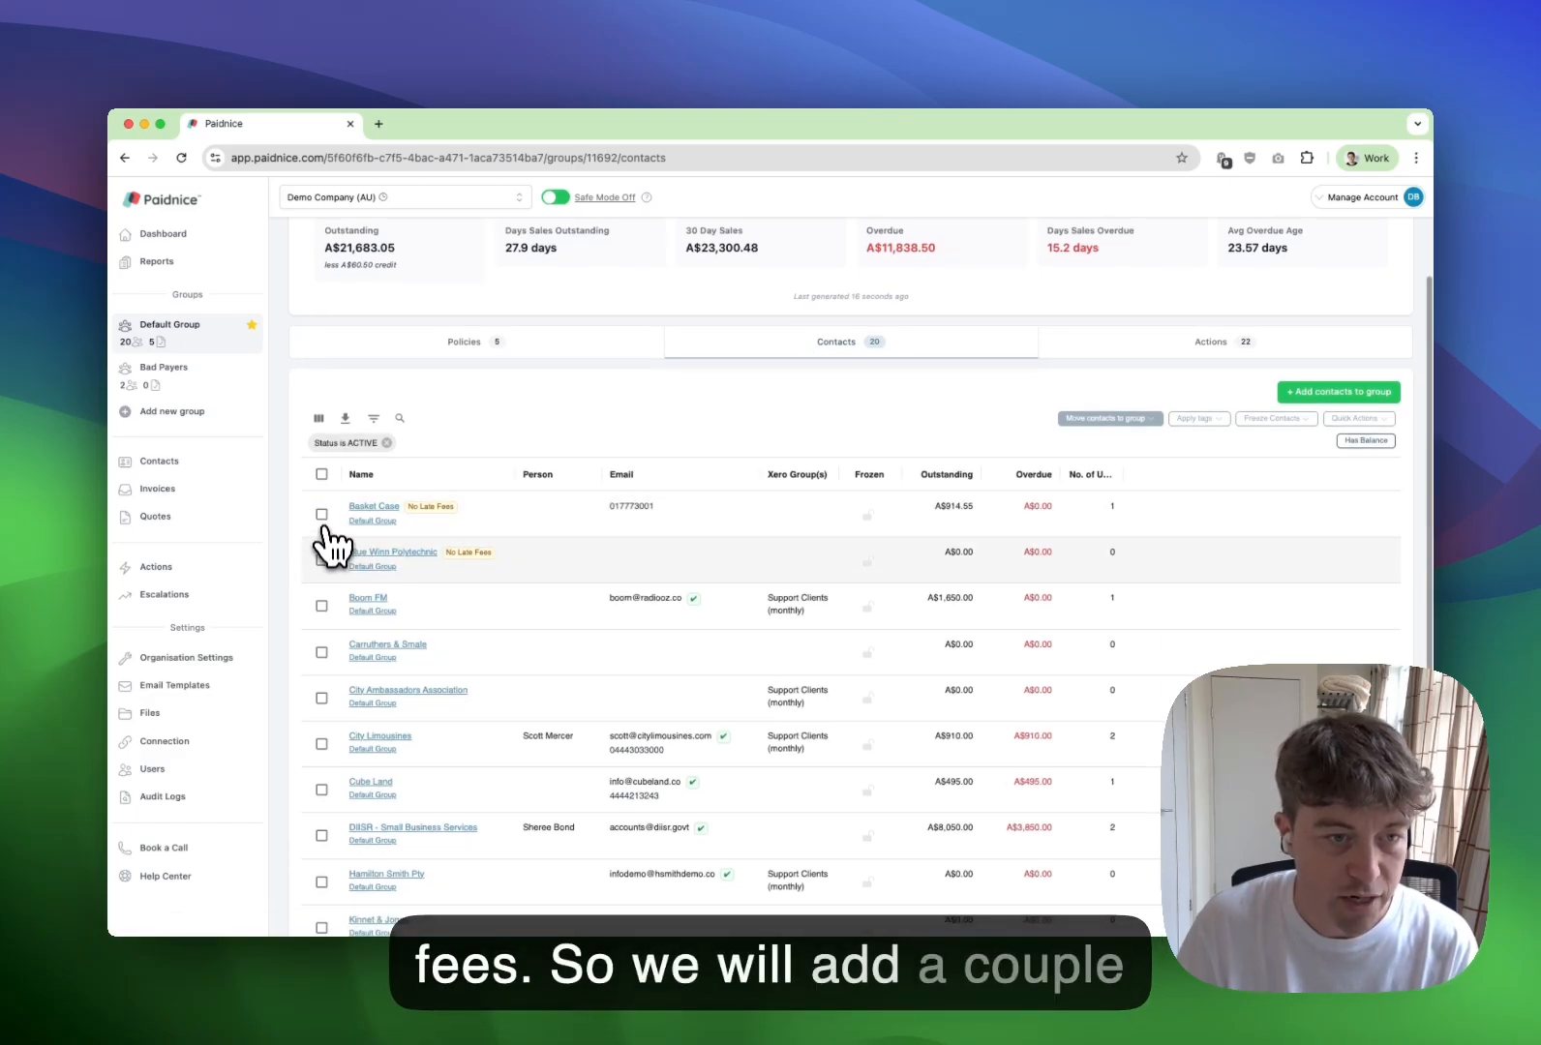
left_click(321, 608)
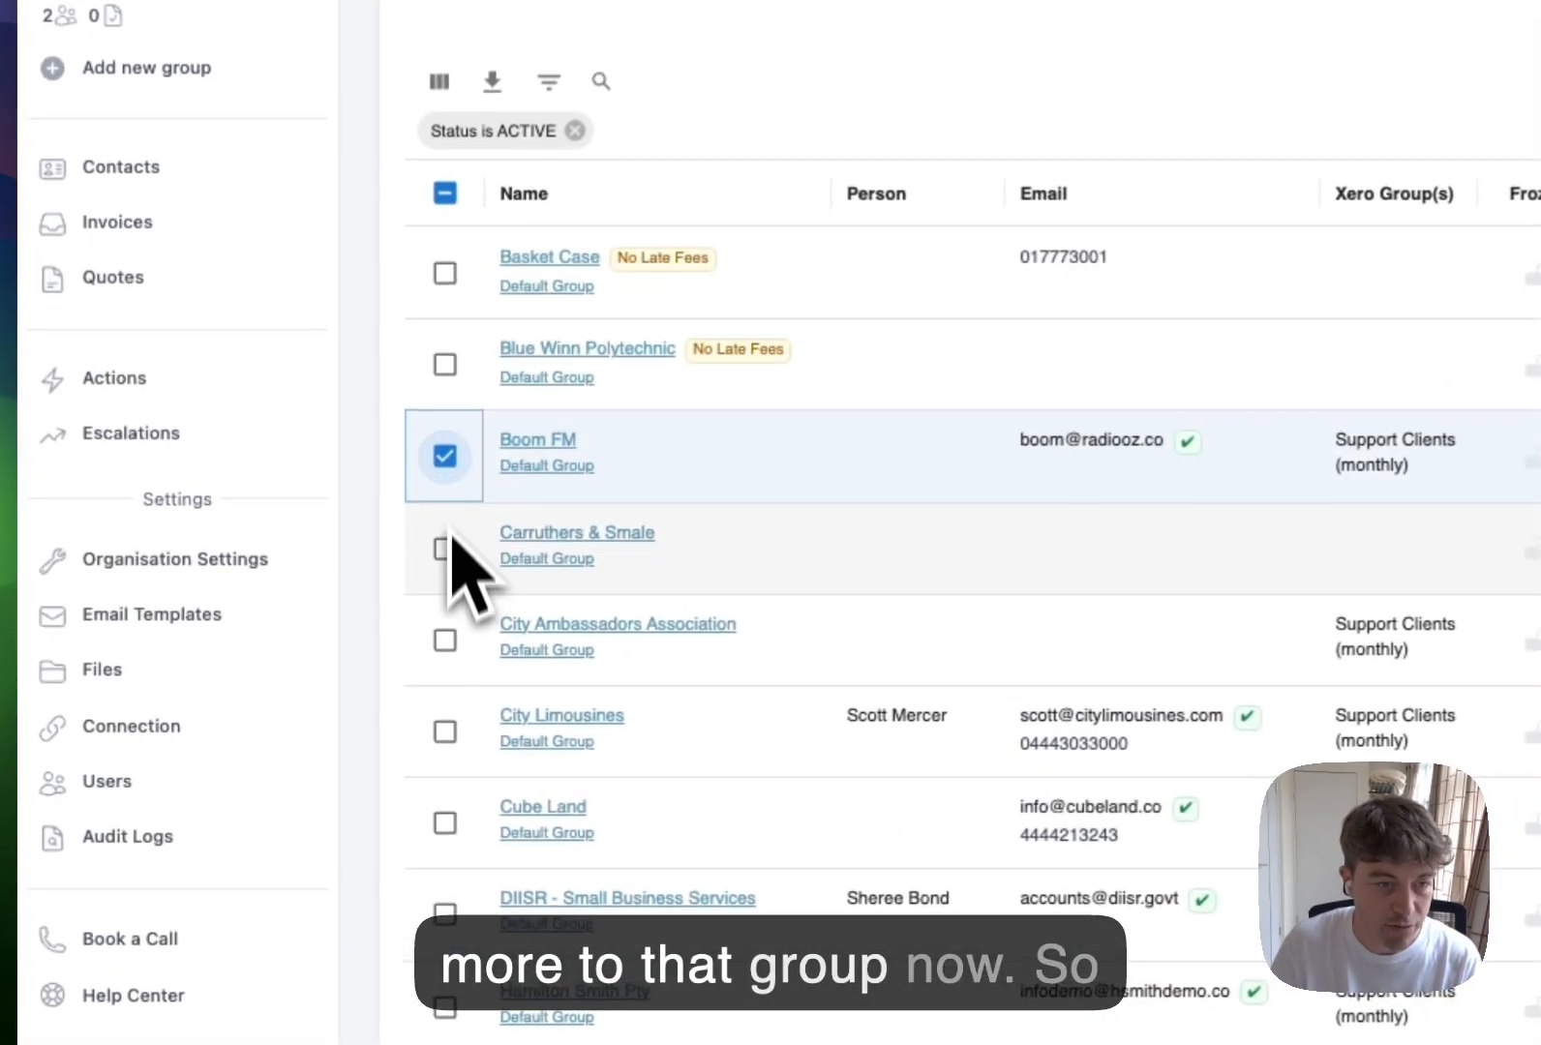
left_click(444, 549)
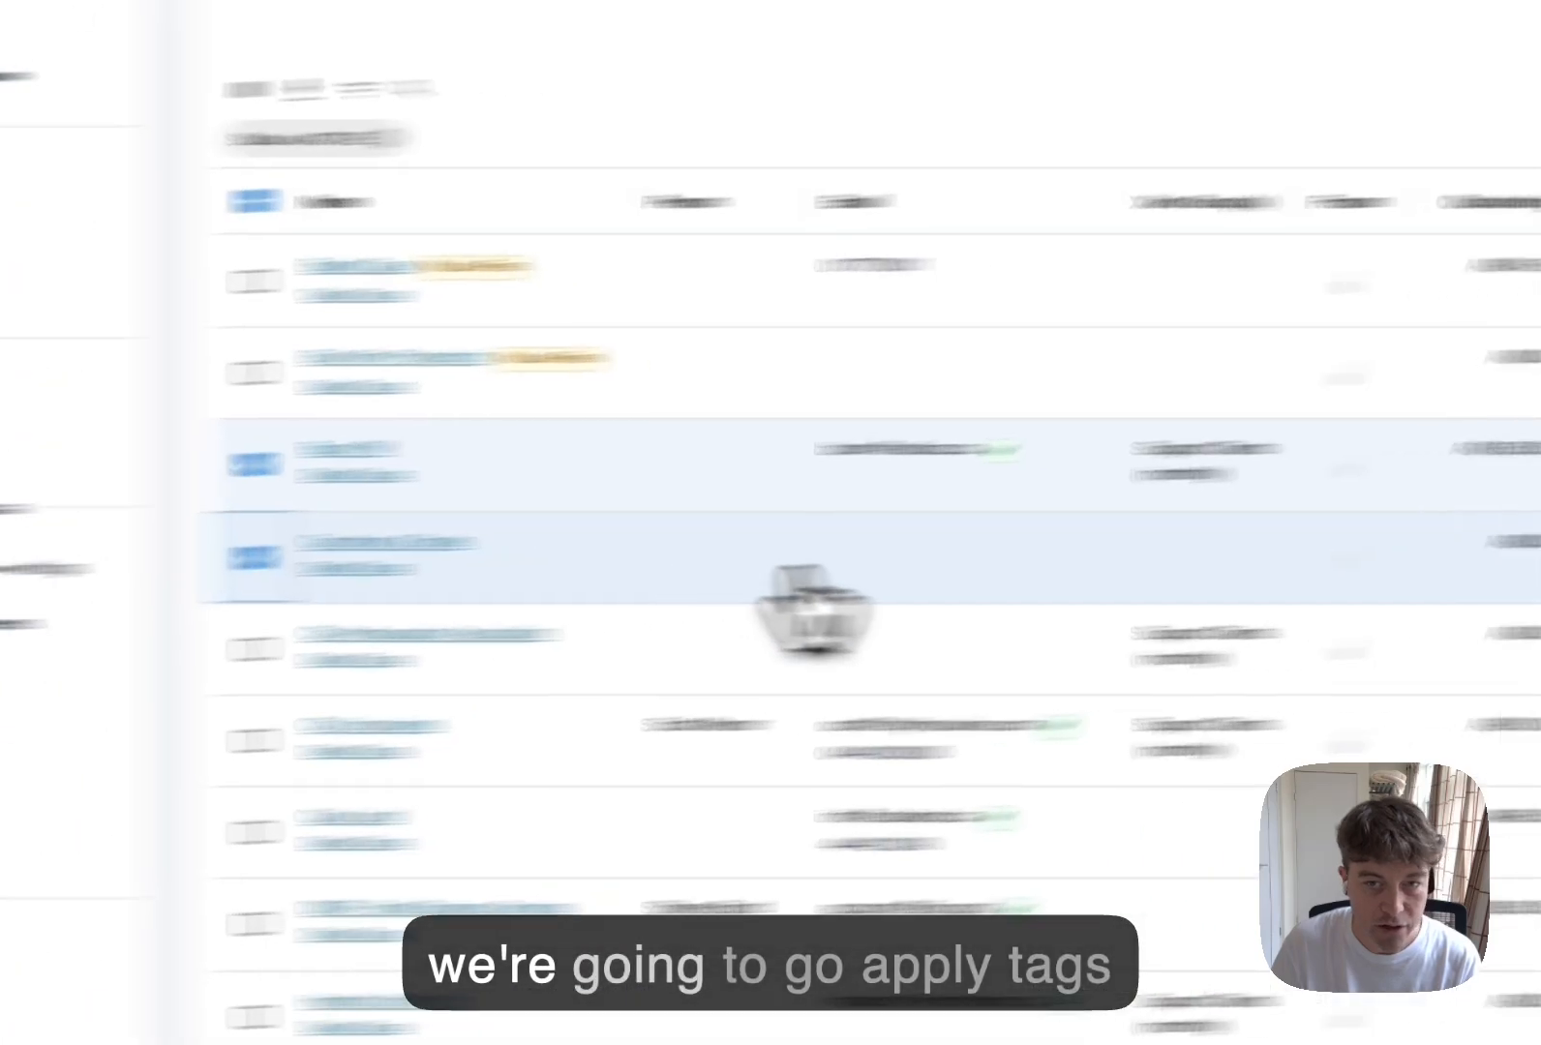
left_click(987, 370)
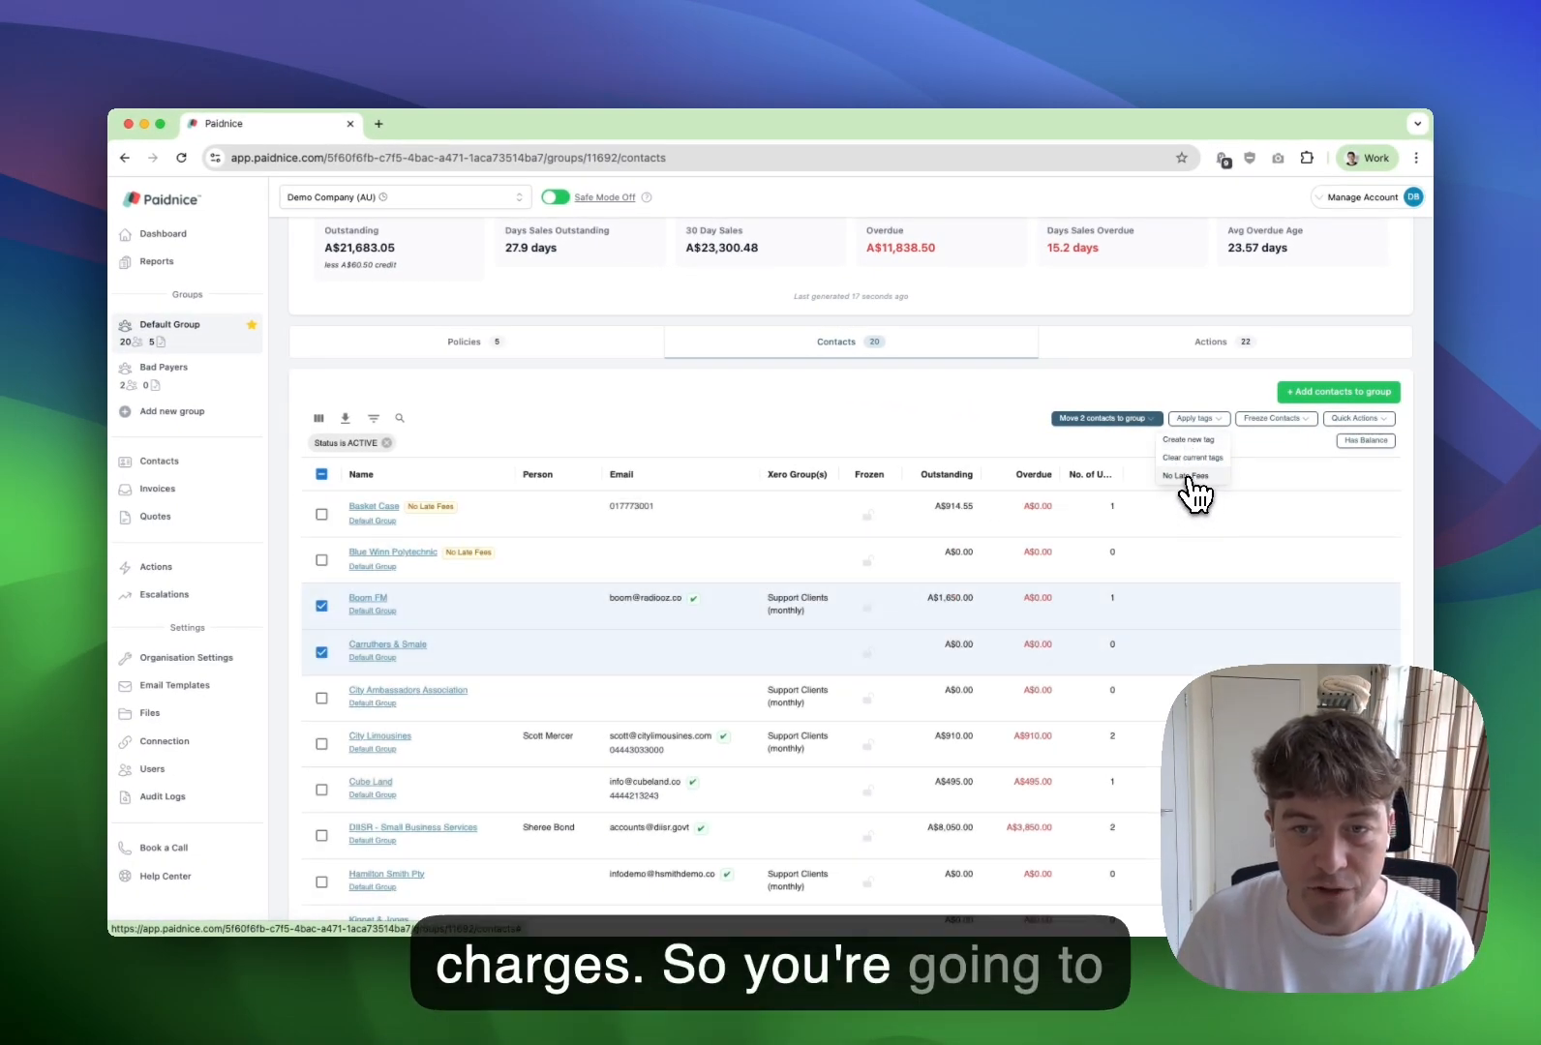
left_click(1187, 476)
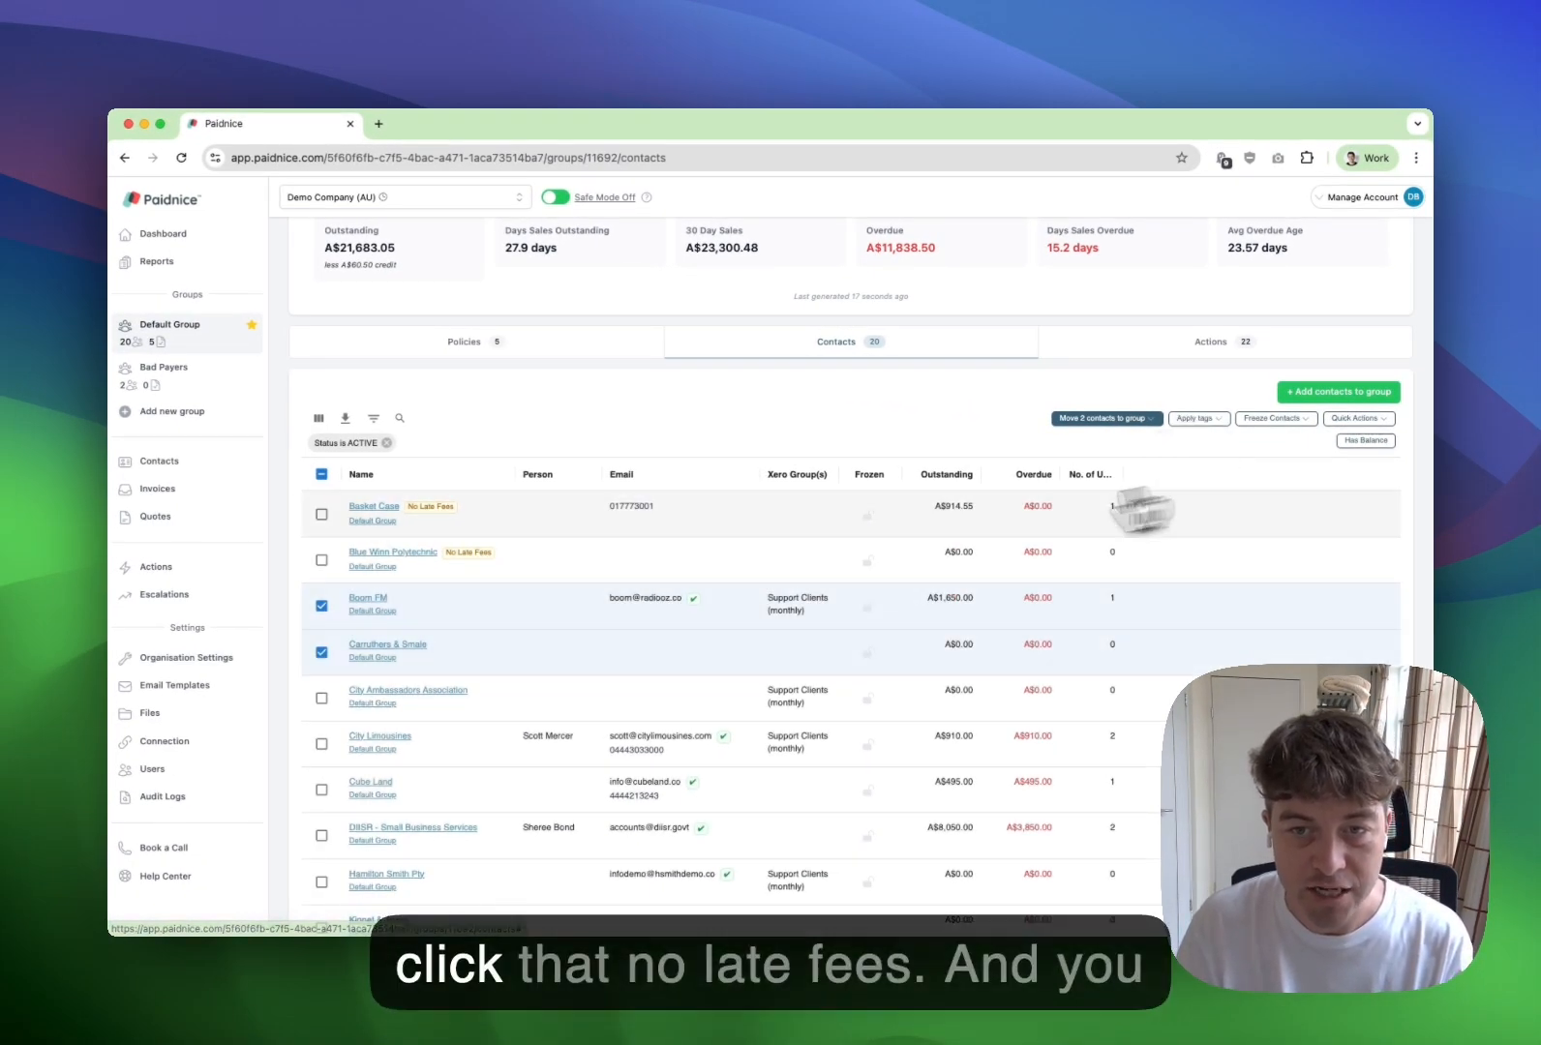
left_click(321, 606)
left_click(321, 652)
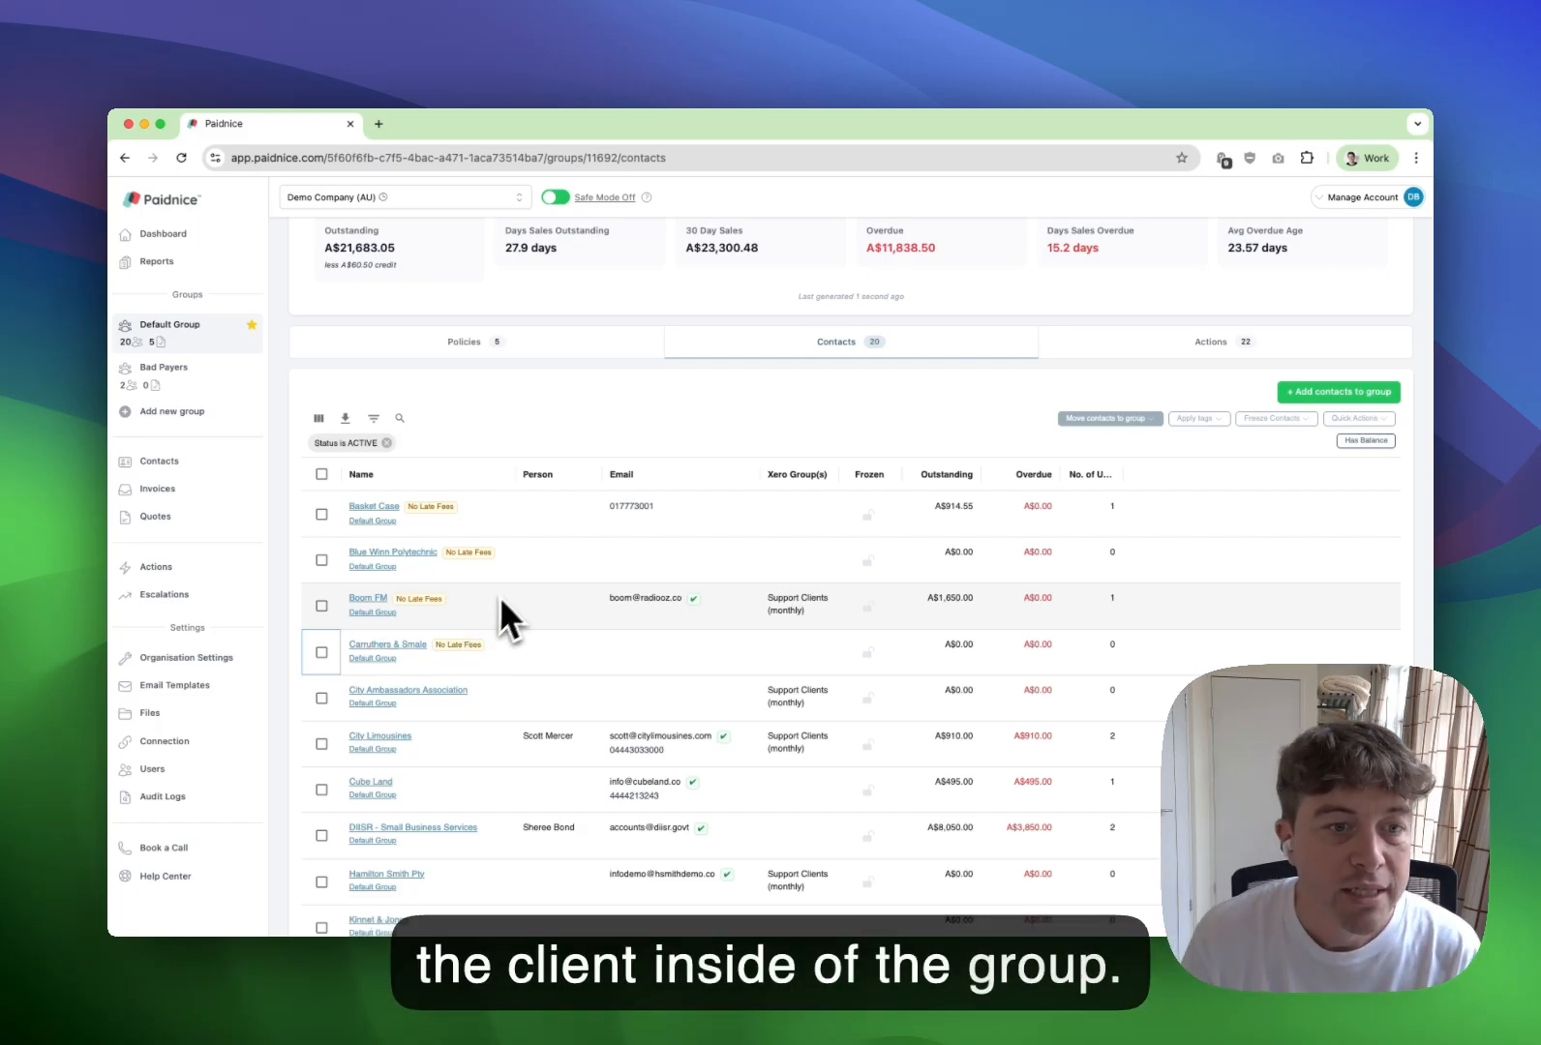
Open the Default Group's Monthly Penalty Interest policy and choose the Contact Tags option among its additional options and filters.
scroll(705, 431, "up", 1)
left_click(474, 412)
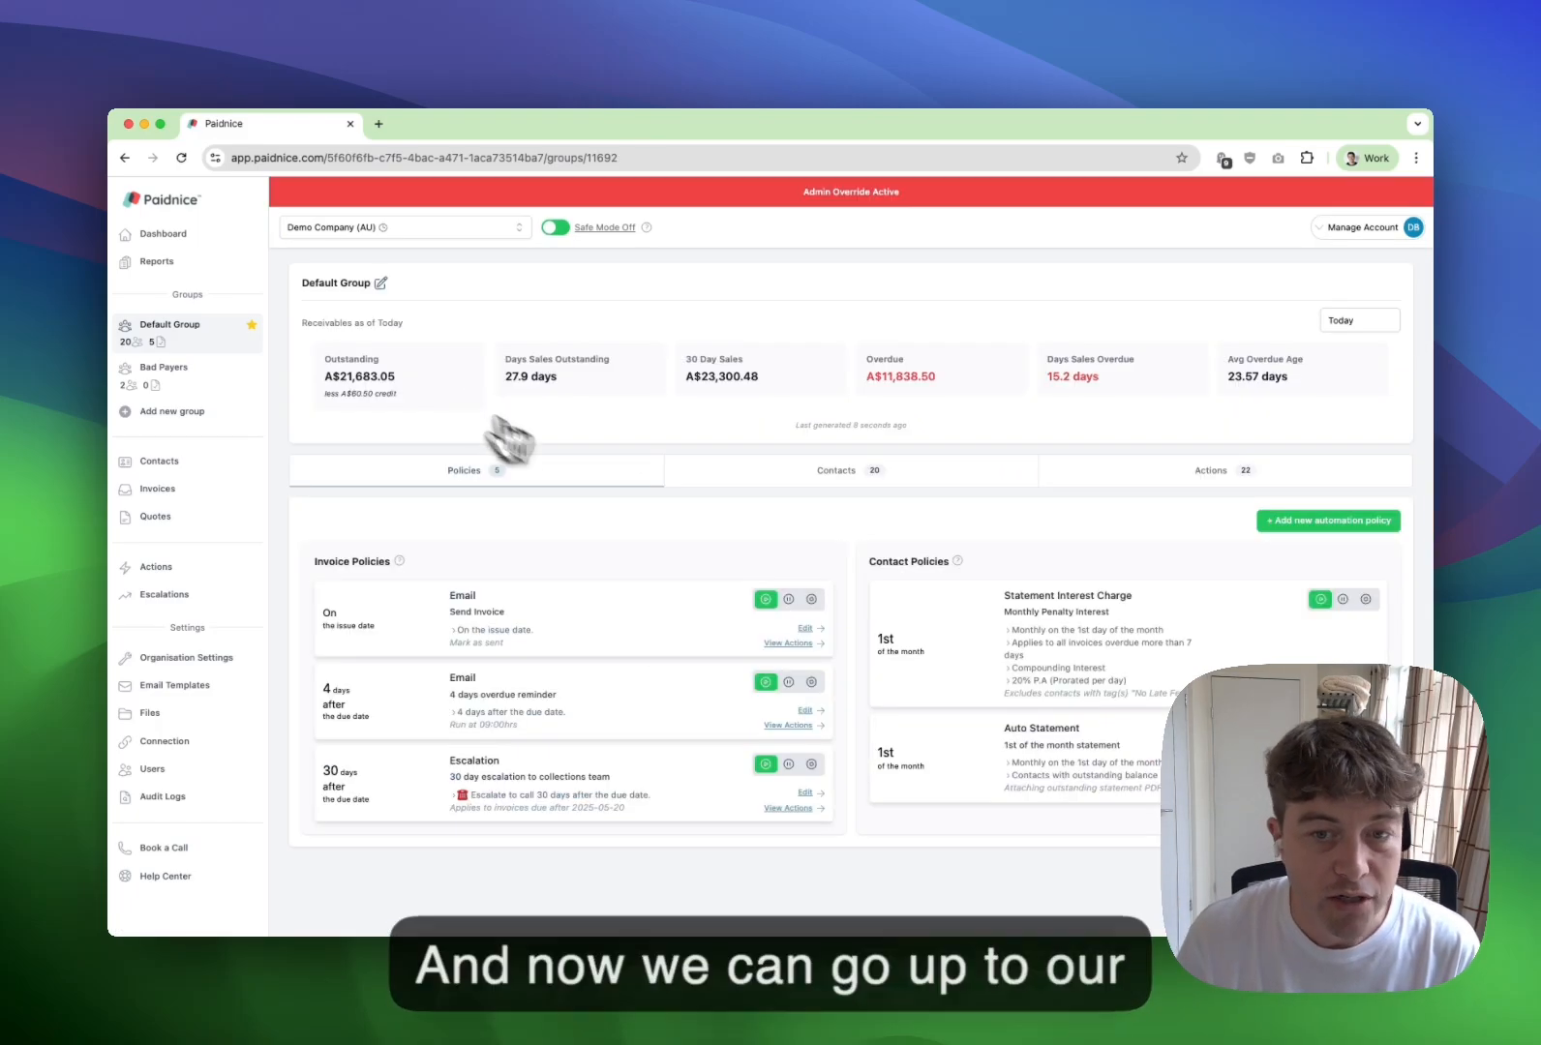
left_click(1225, 664)
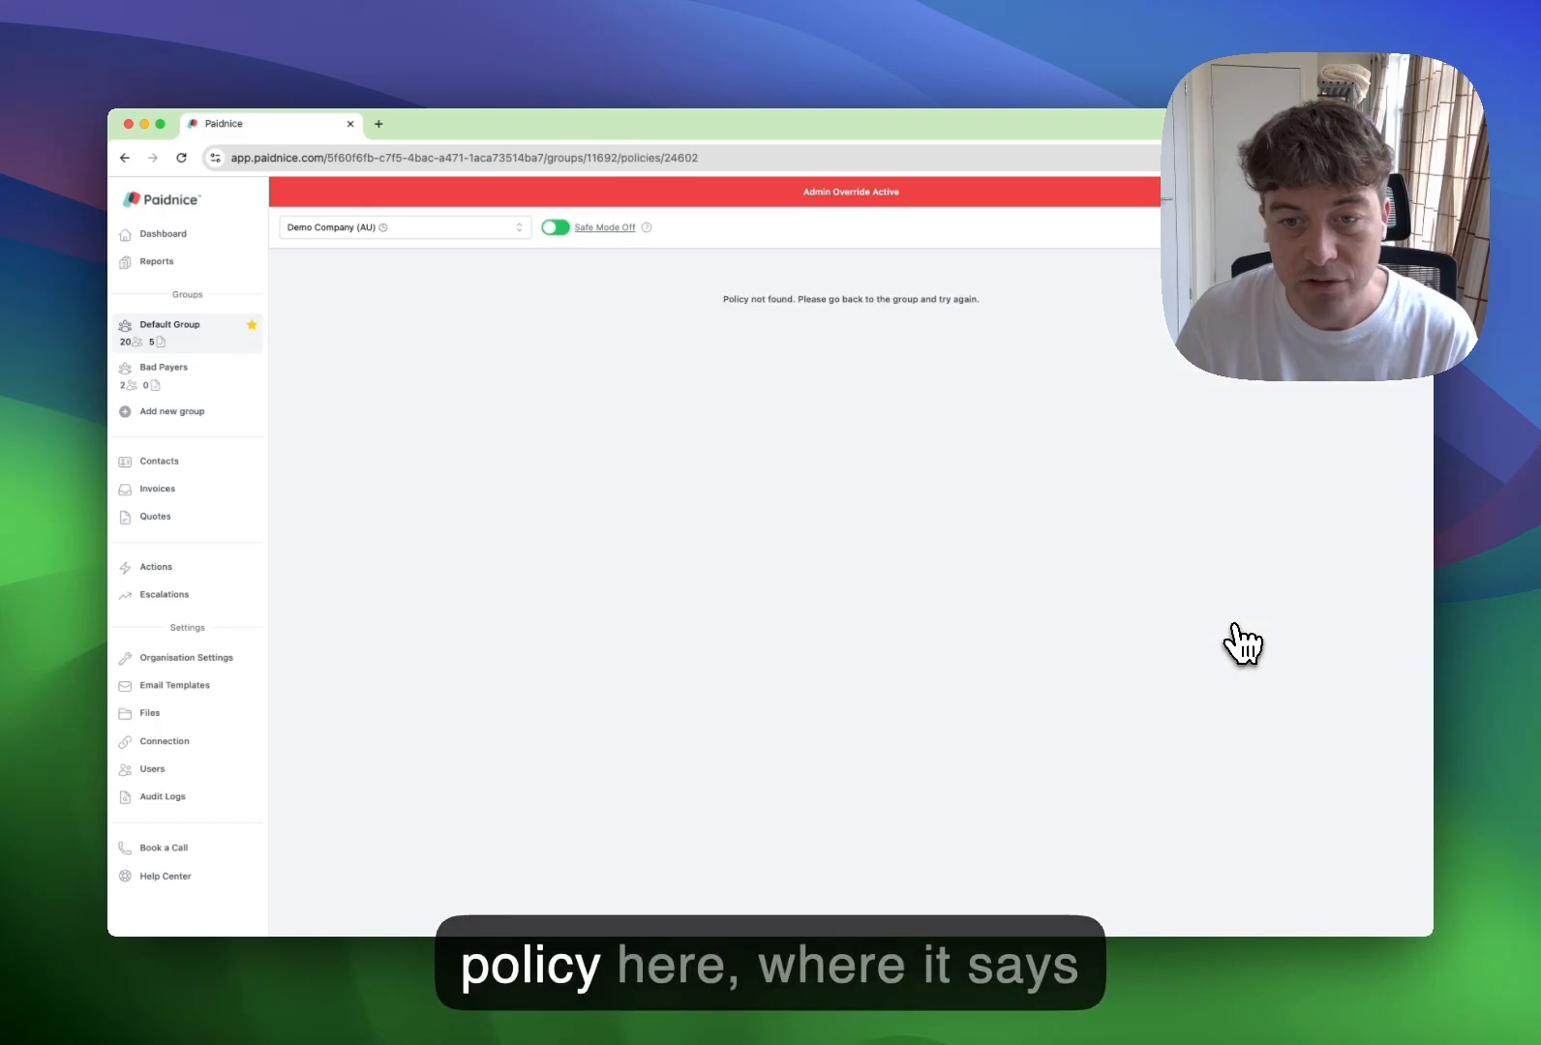
left_click(508, 321)
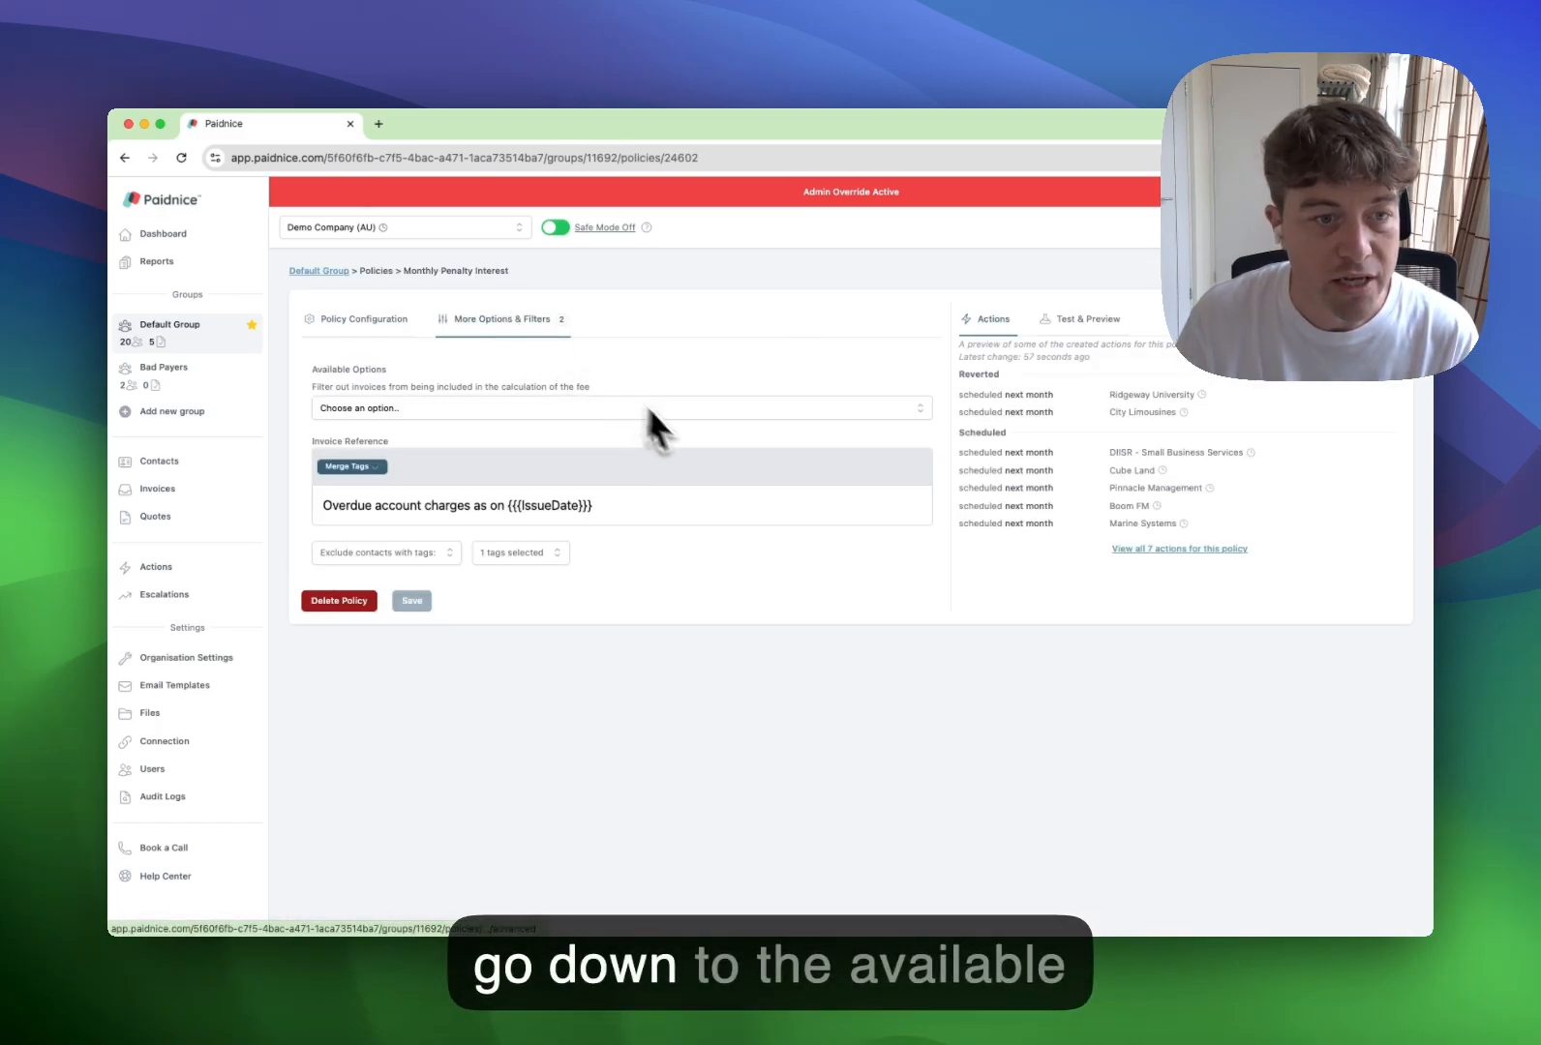
left_click(484, 410)
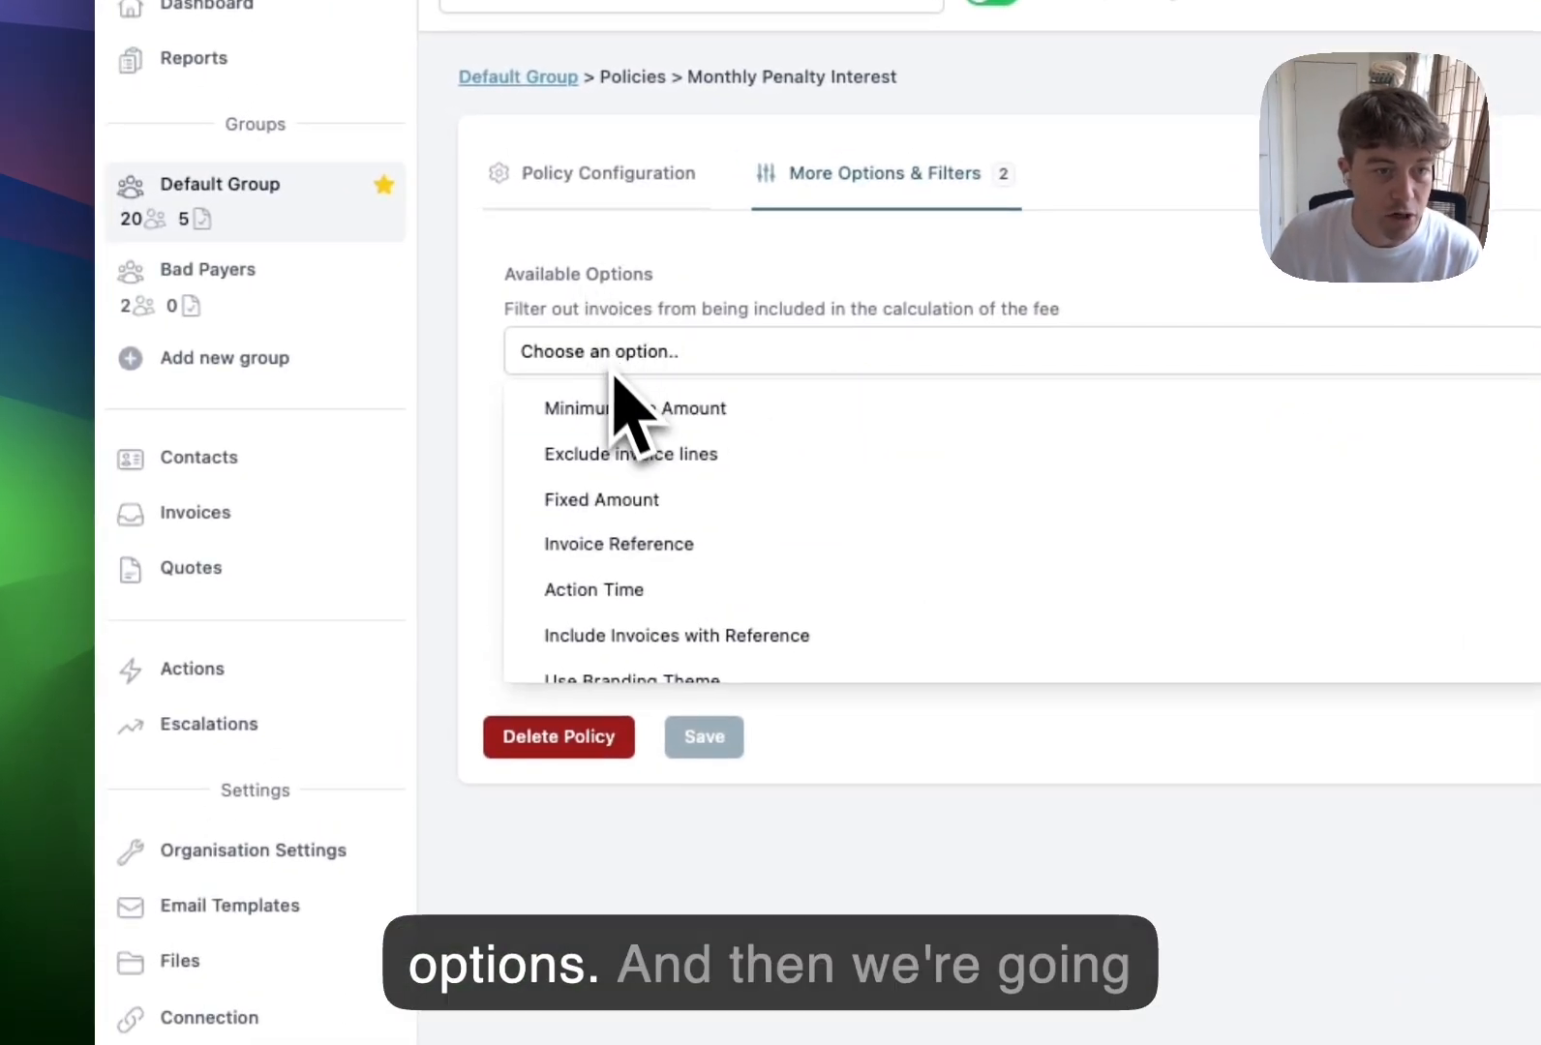
scroll(637, 539, "down", 5)
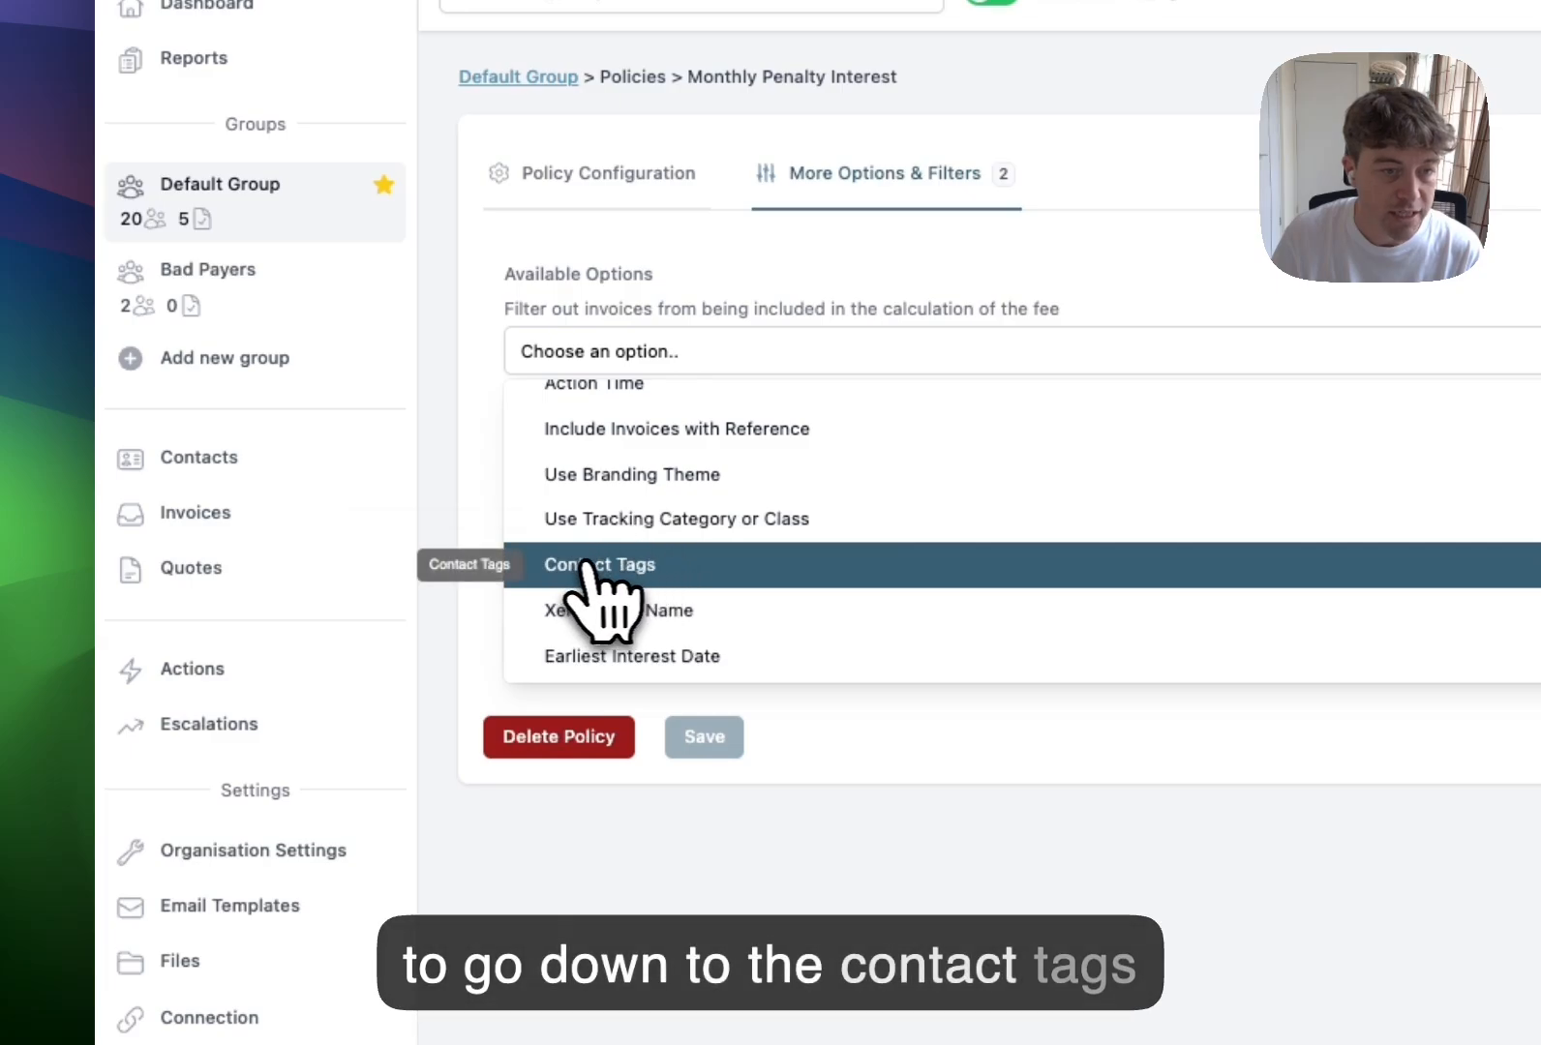
left_click(624, 565)
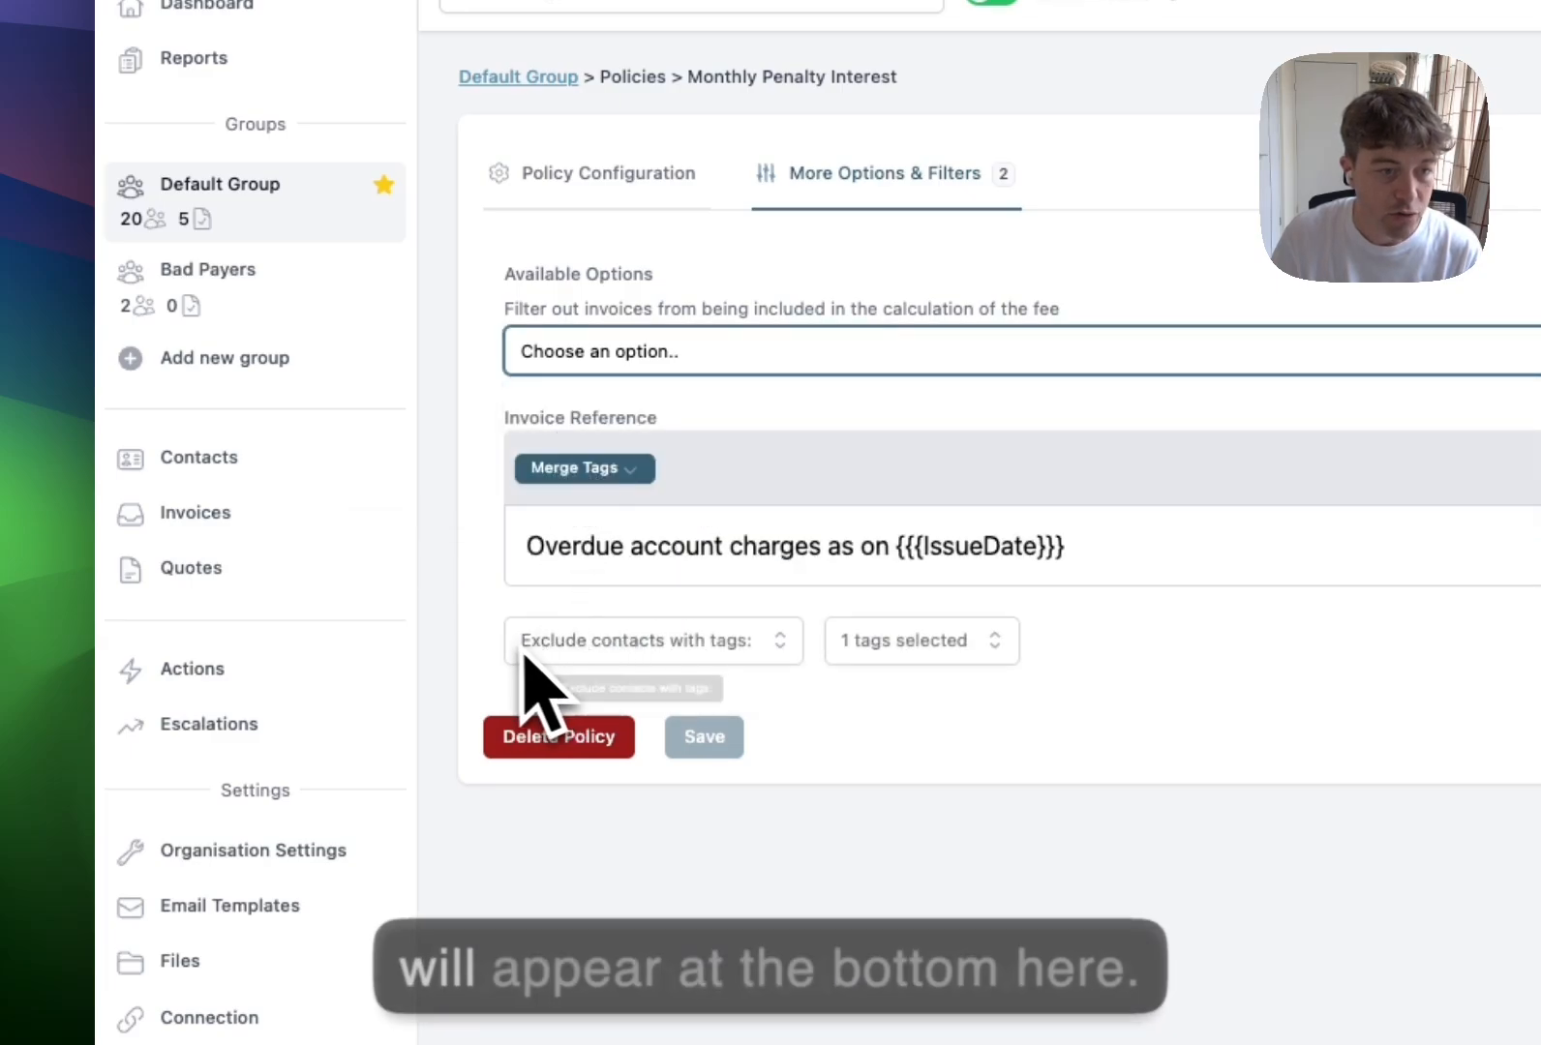
Set the policy's contact tag filter to exclude contacts with the No Late Fees tag.
left_click(765, 646)
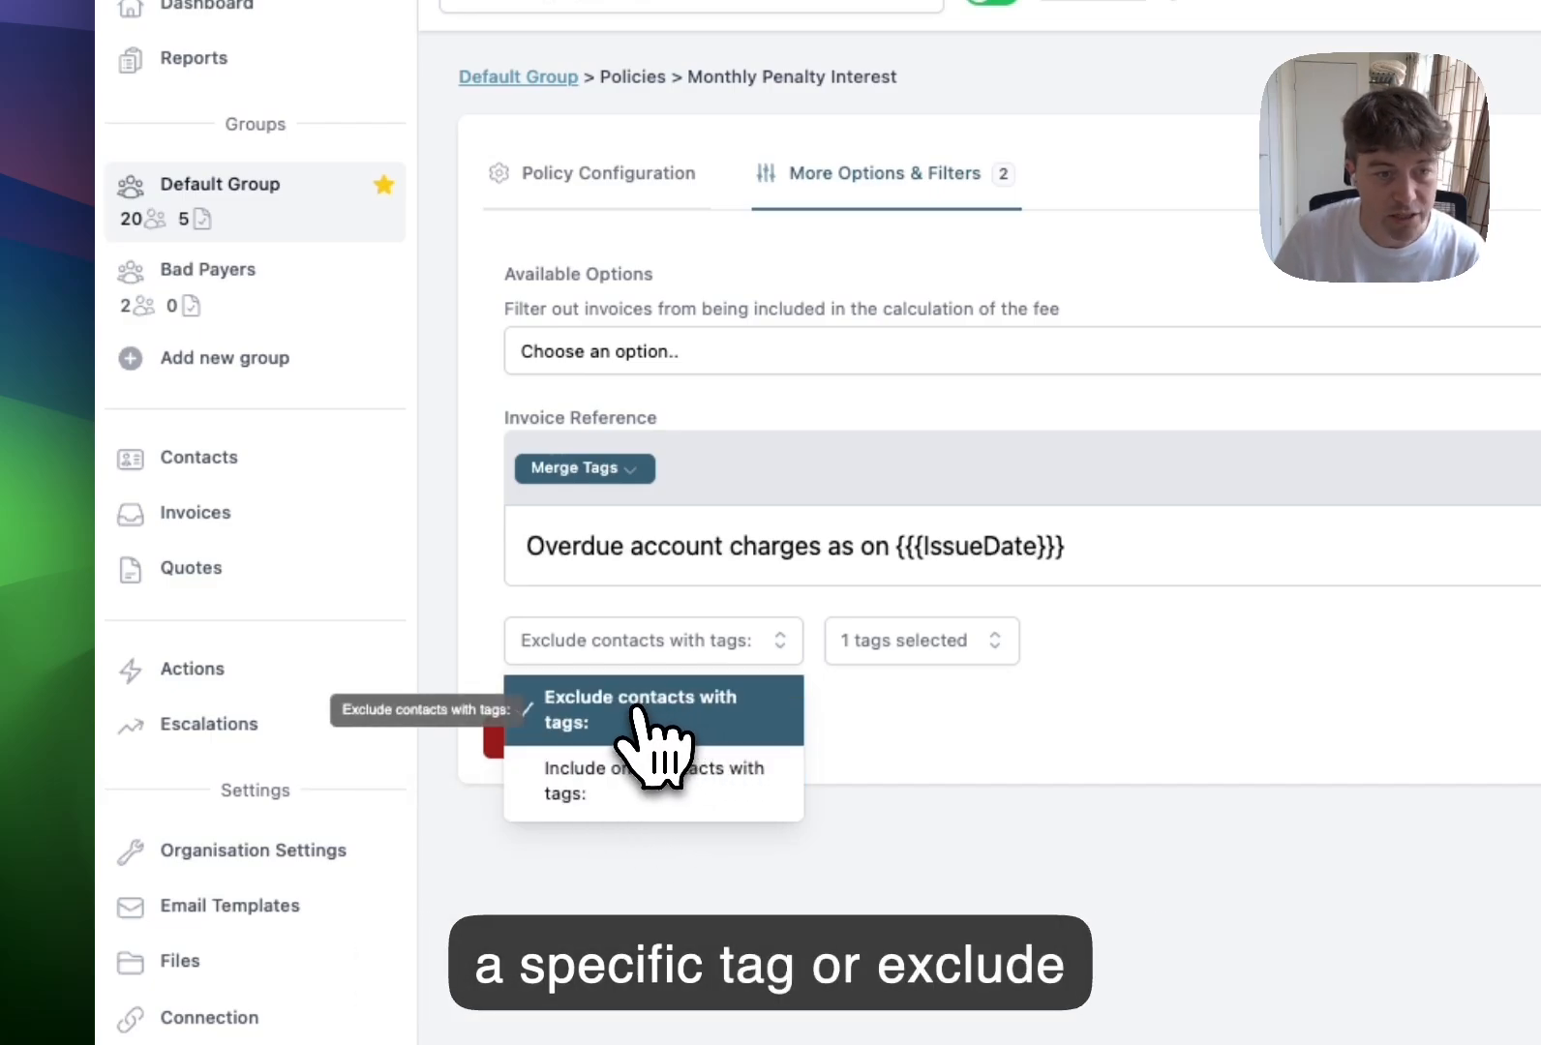
left_click(650, 740)
left_click(679, 629)
left_click(731, 721)
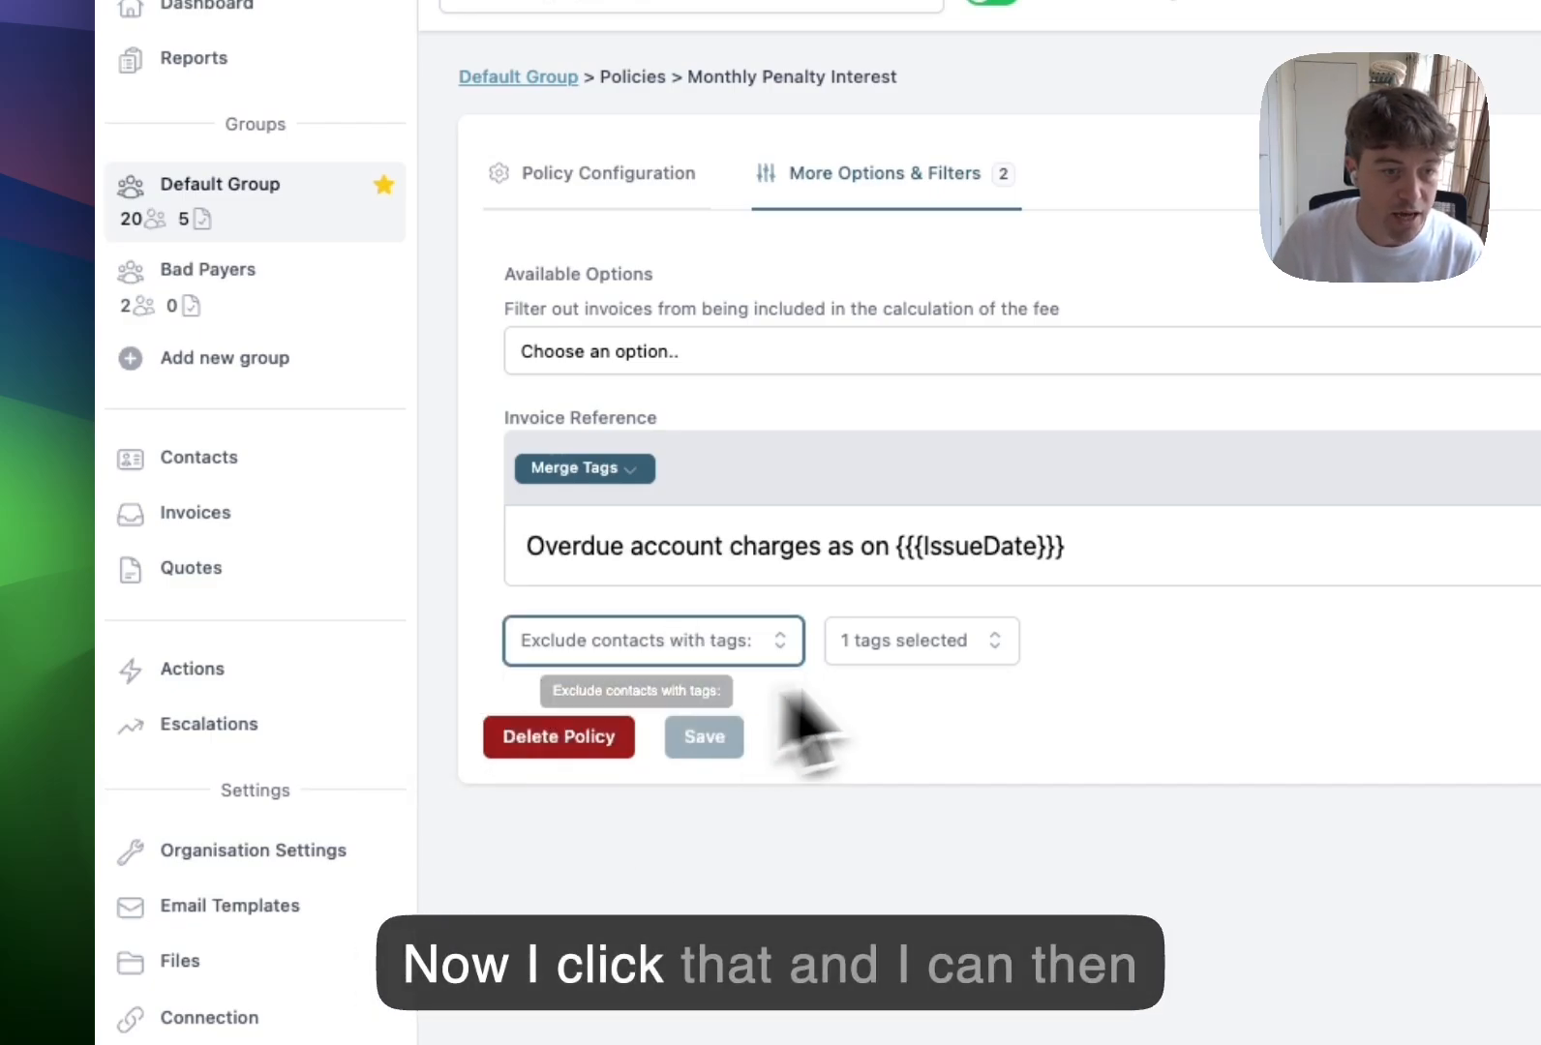
left_click(922, 640)
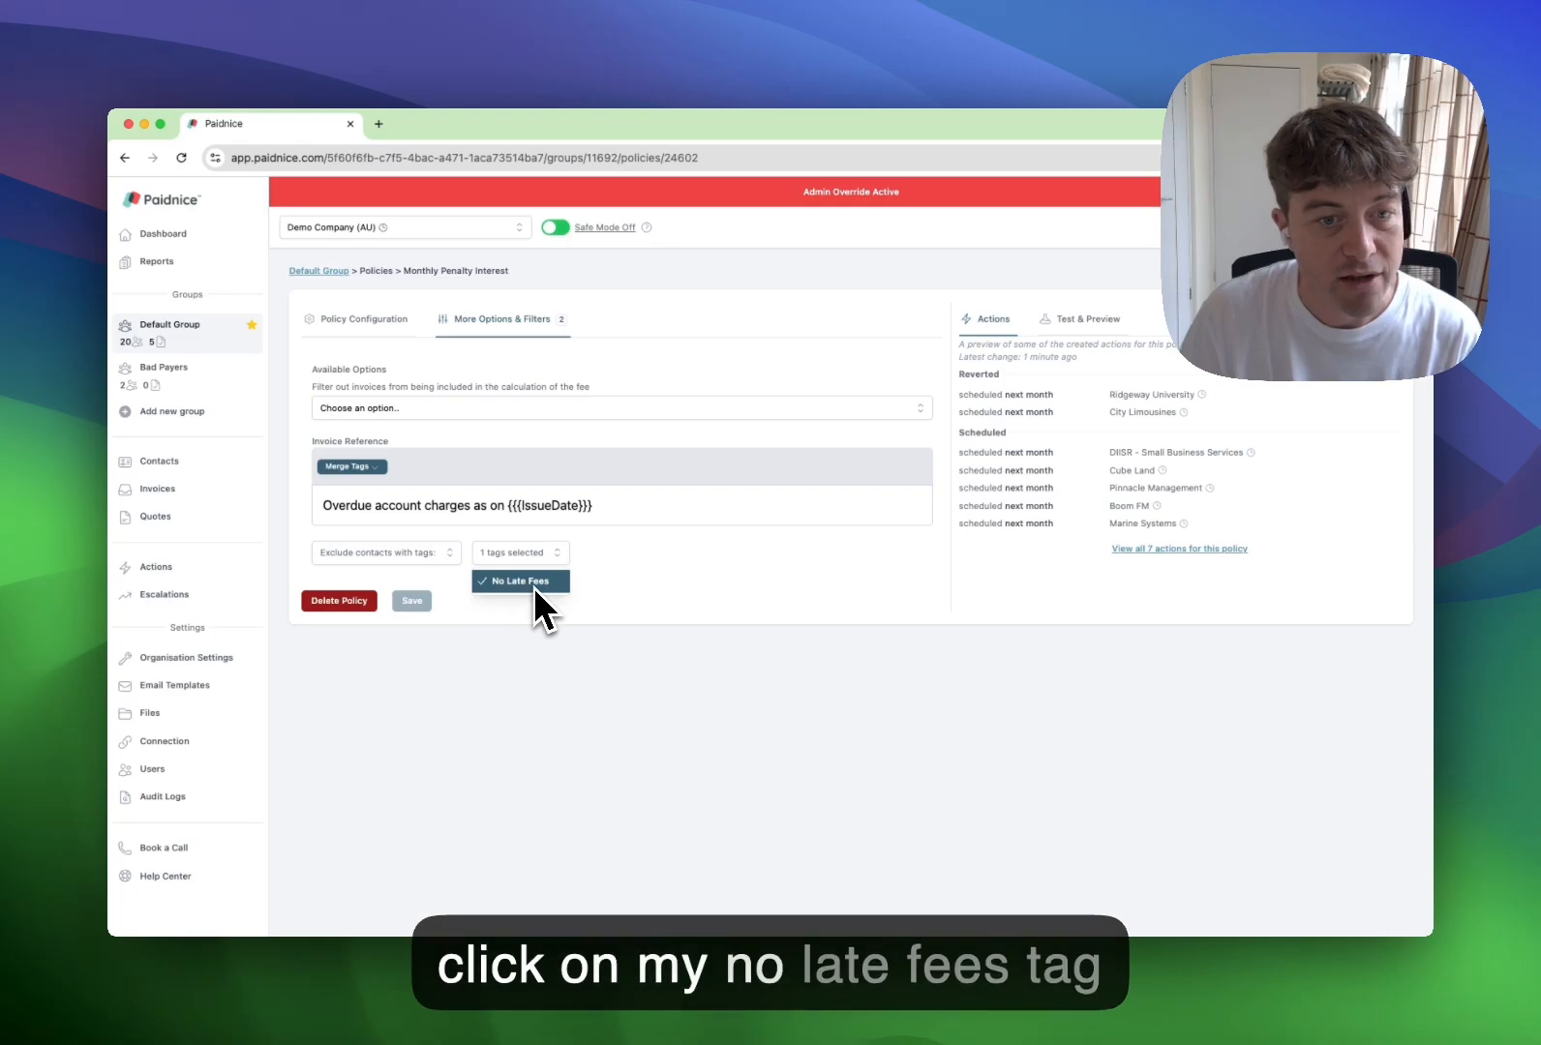
left_click(534, 586)
left_click(533, 587)
left_click(683, 582)
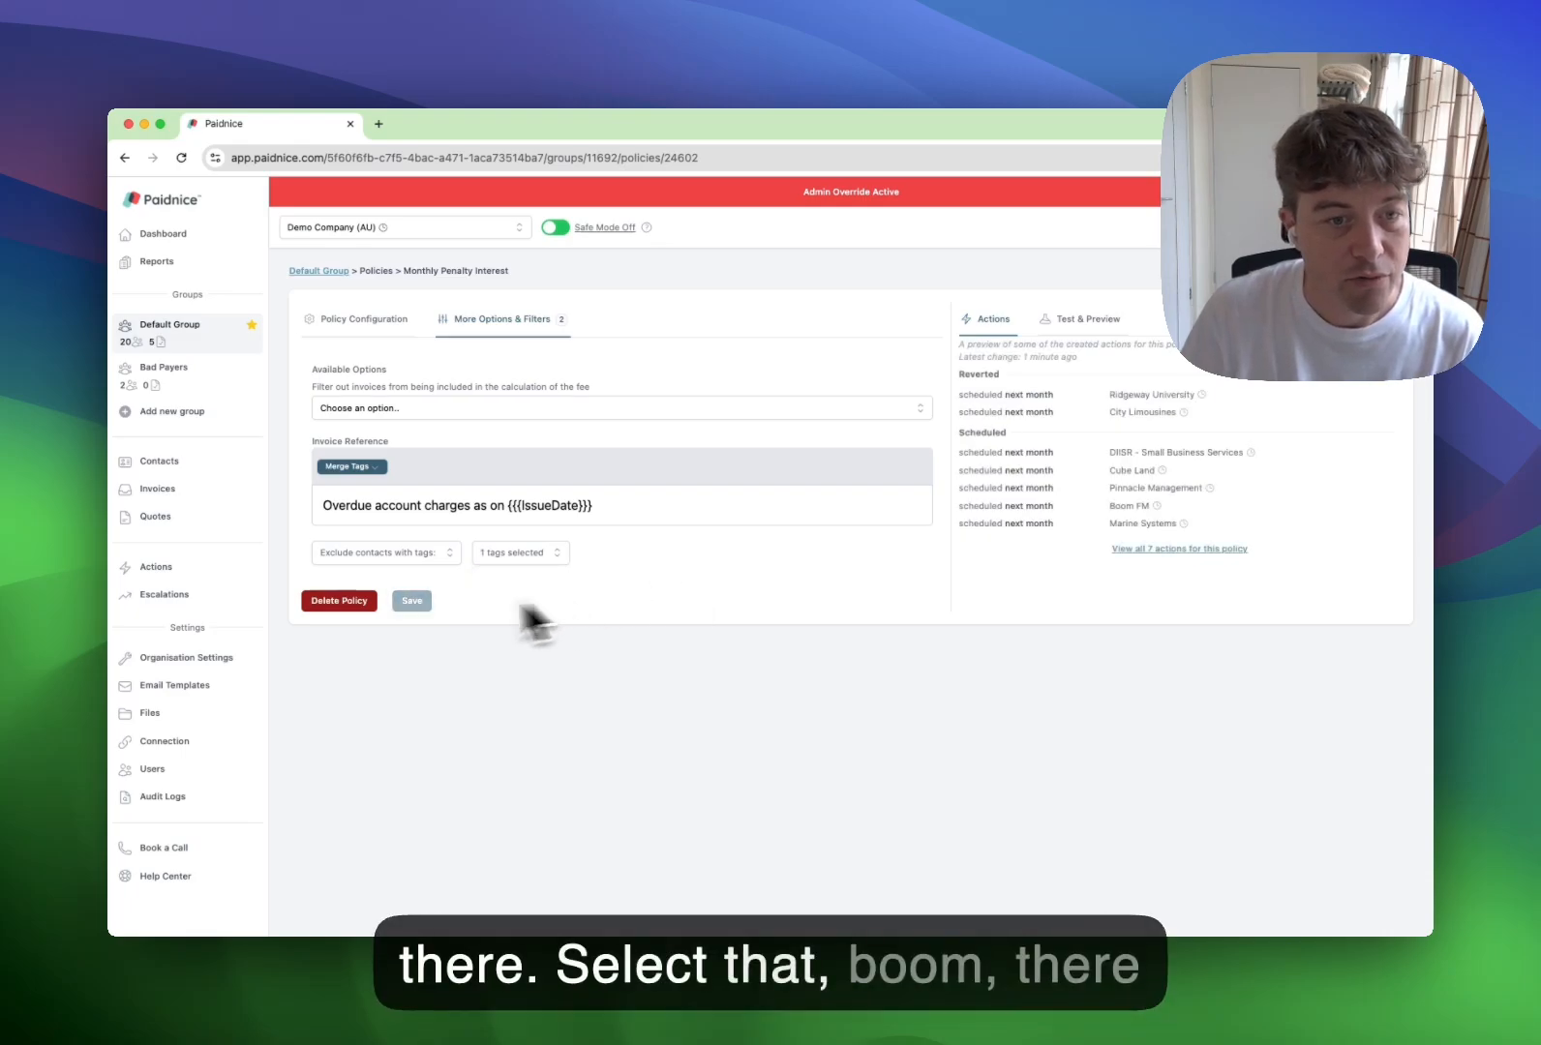
Return to the Default Group and review its tagged contacts and its policies.
left_click(327, 272)
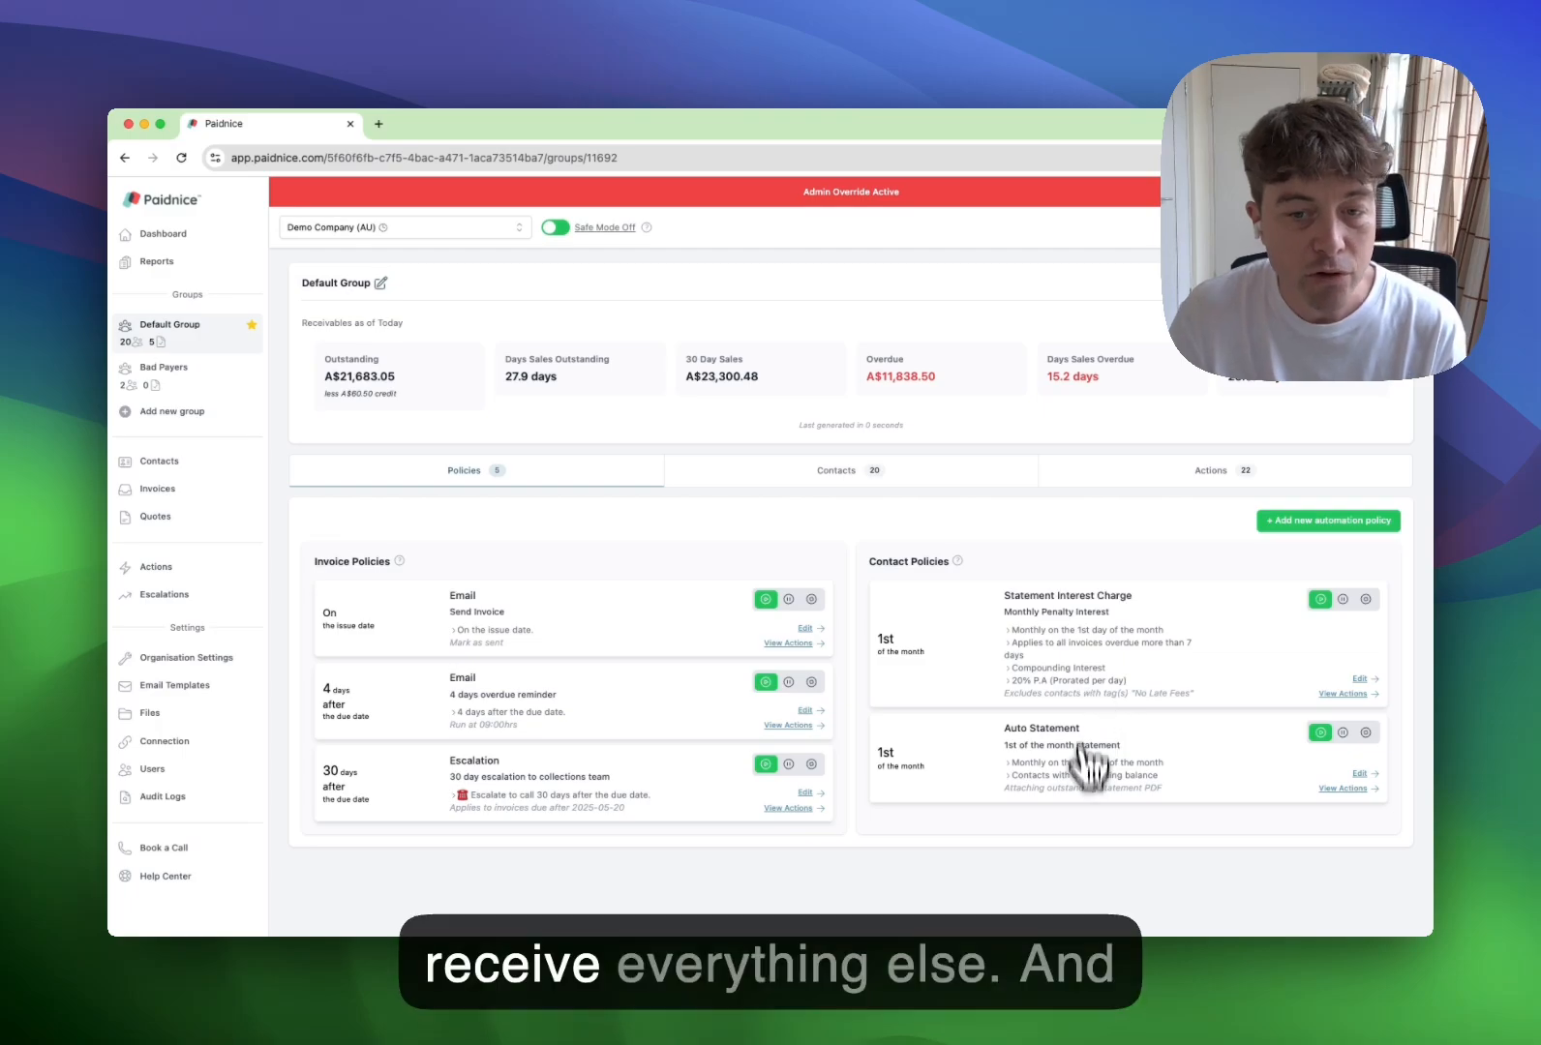
left_click(786, 472)
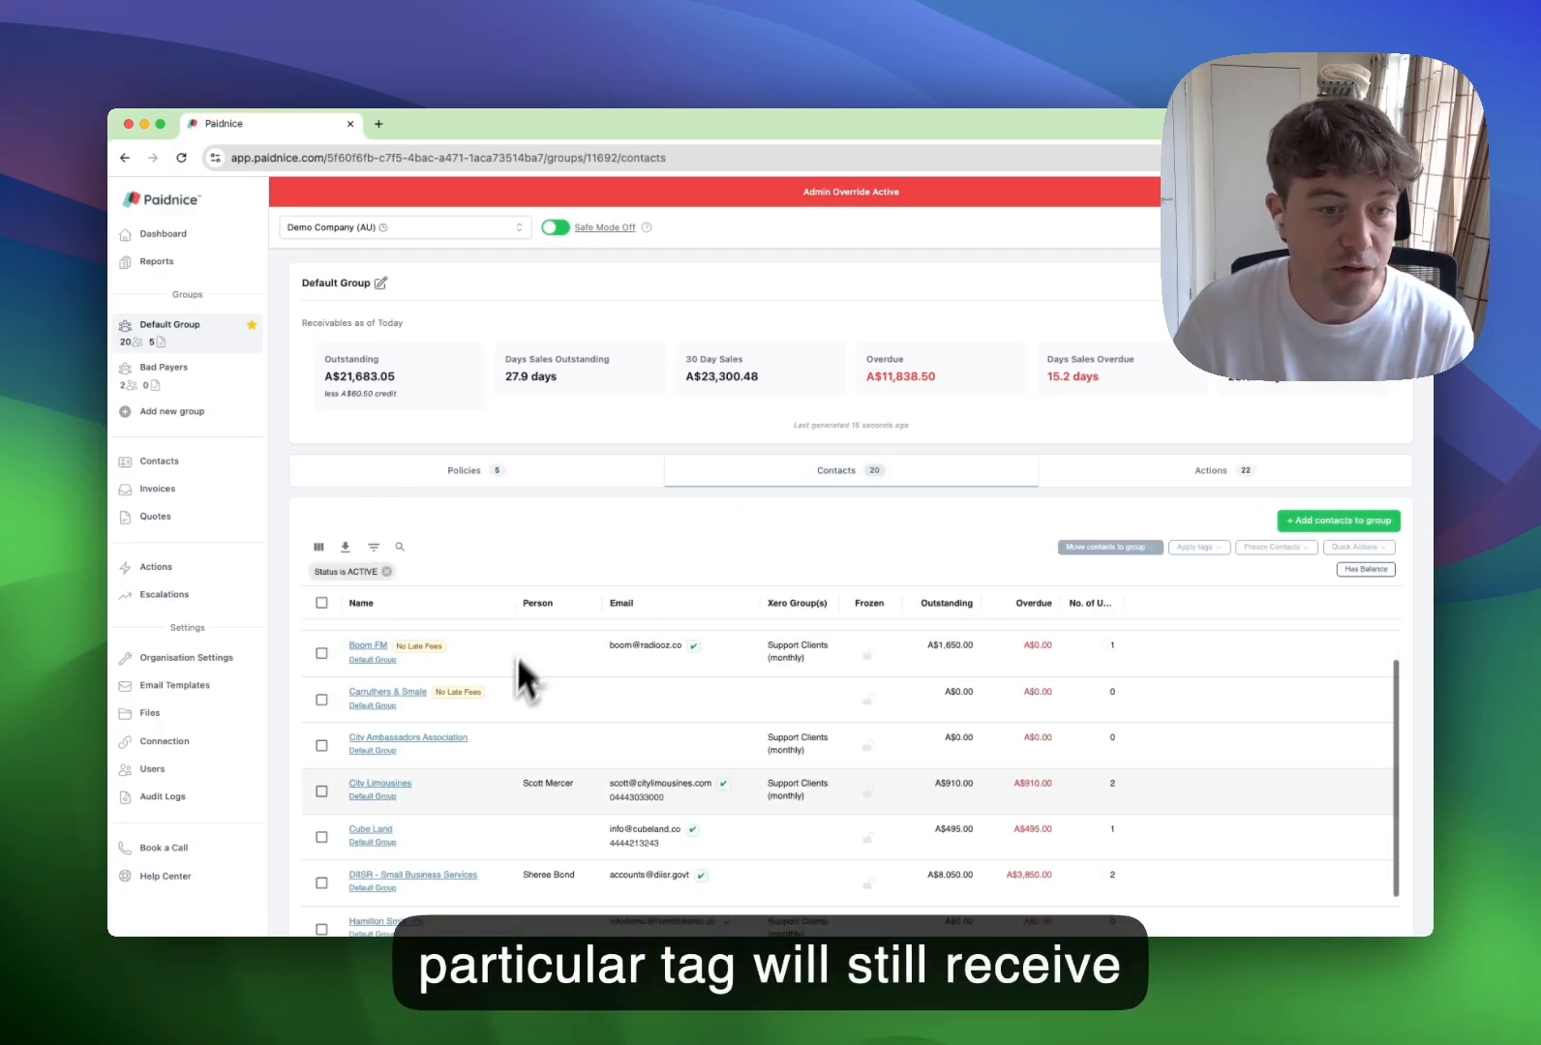
scroll(523, 755, "up", 3)
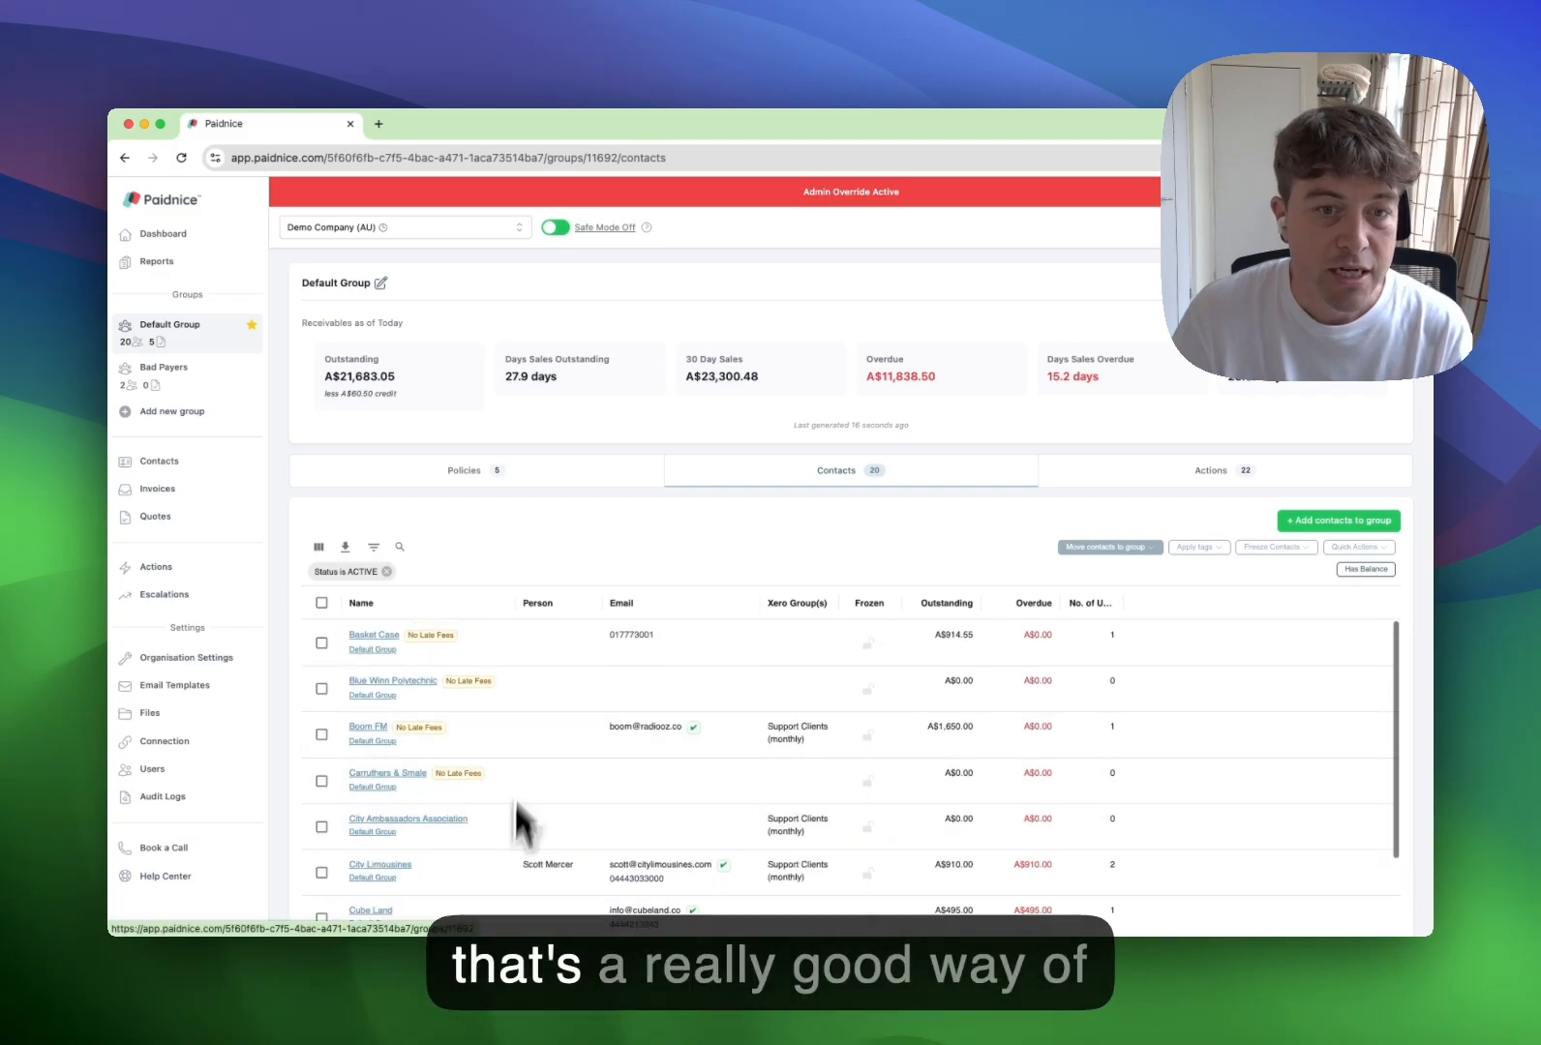
left_click(494, 474)
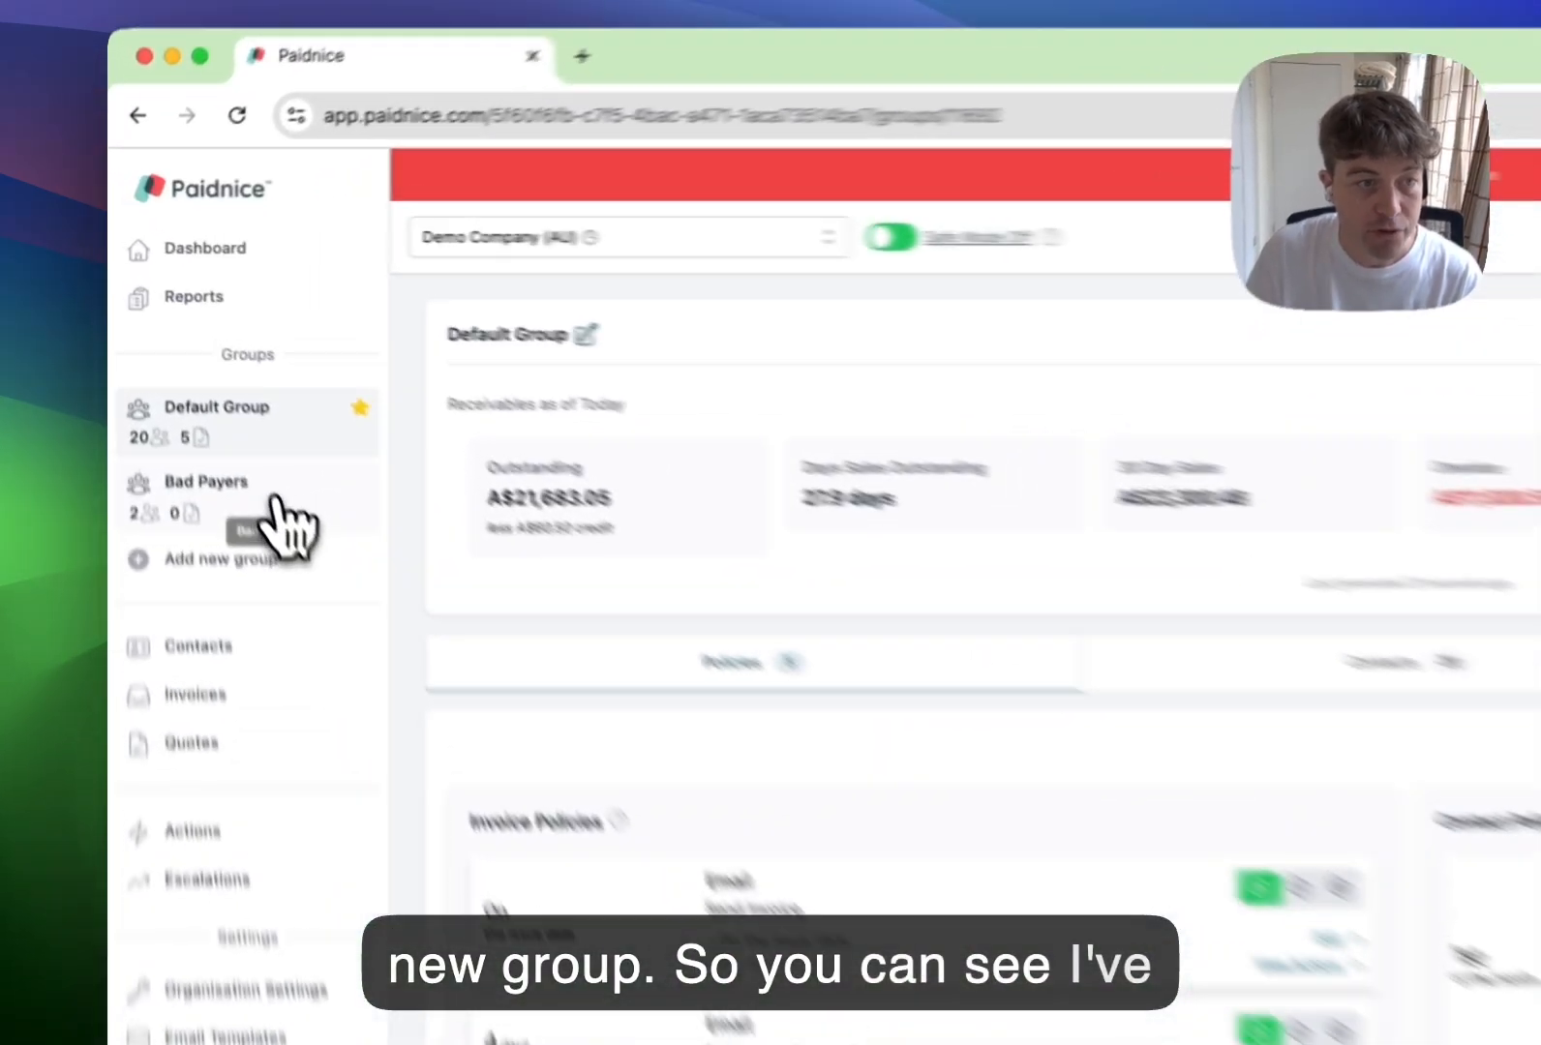
Look at the Bad Payers group, and create a new group named No Late Fees.
left_click(167, 380)
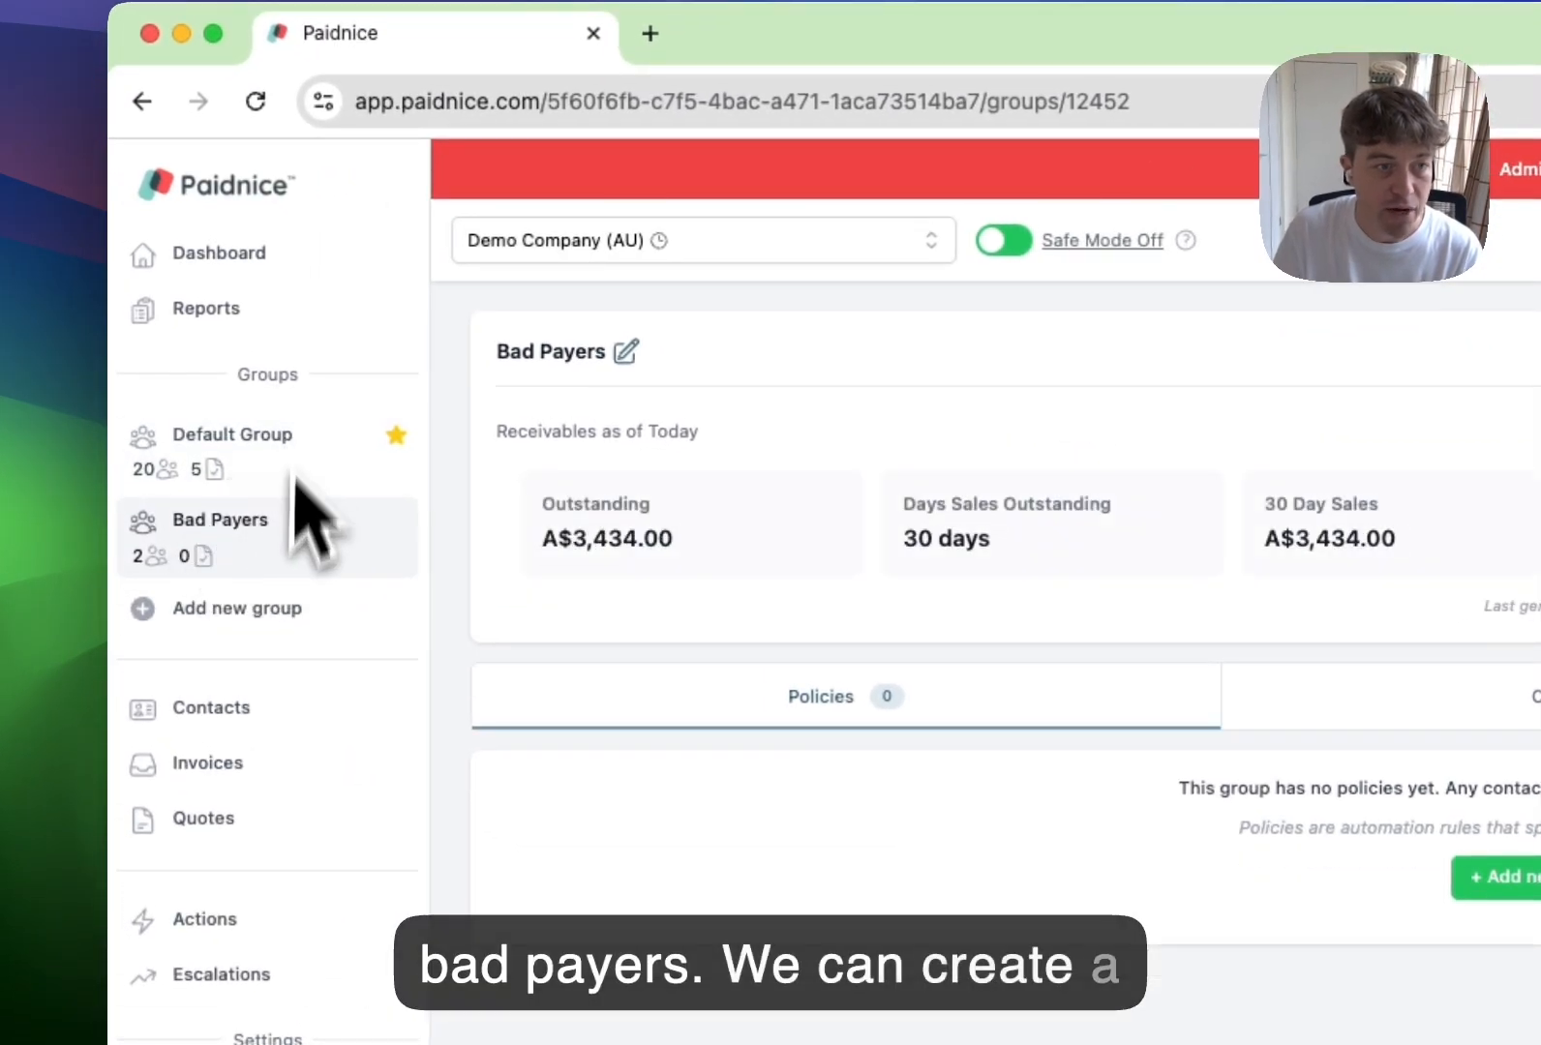
left_click(254, 610)
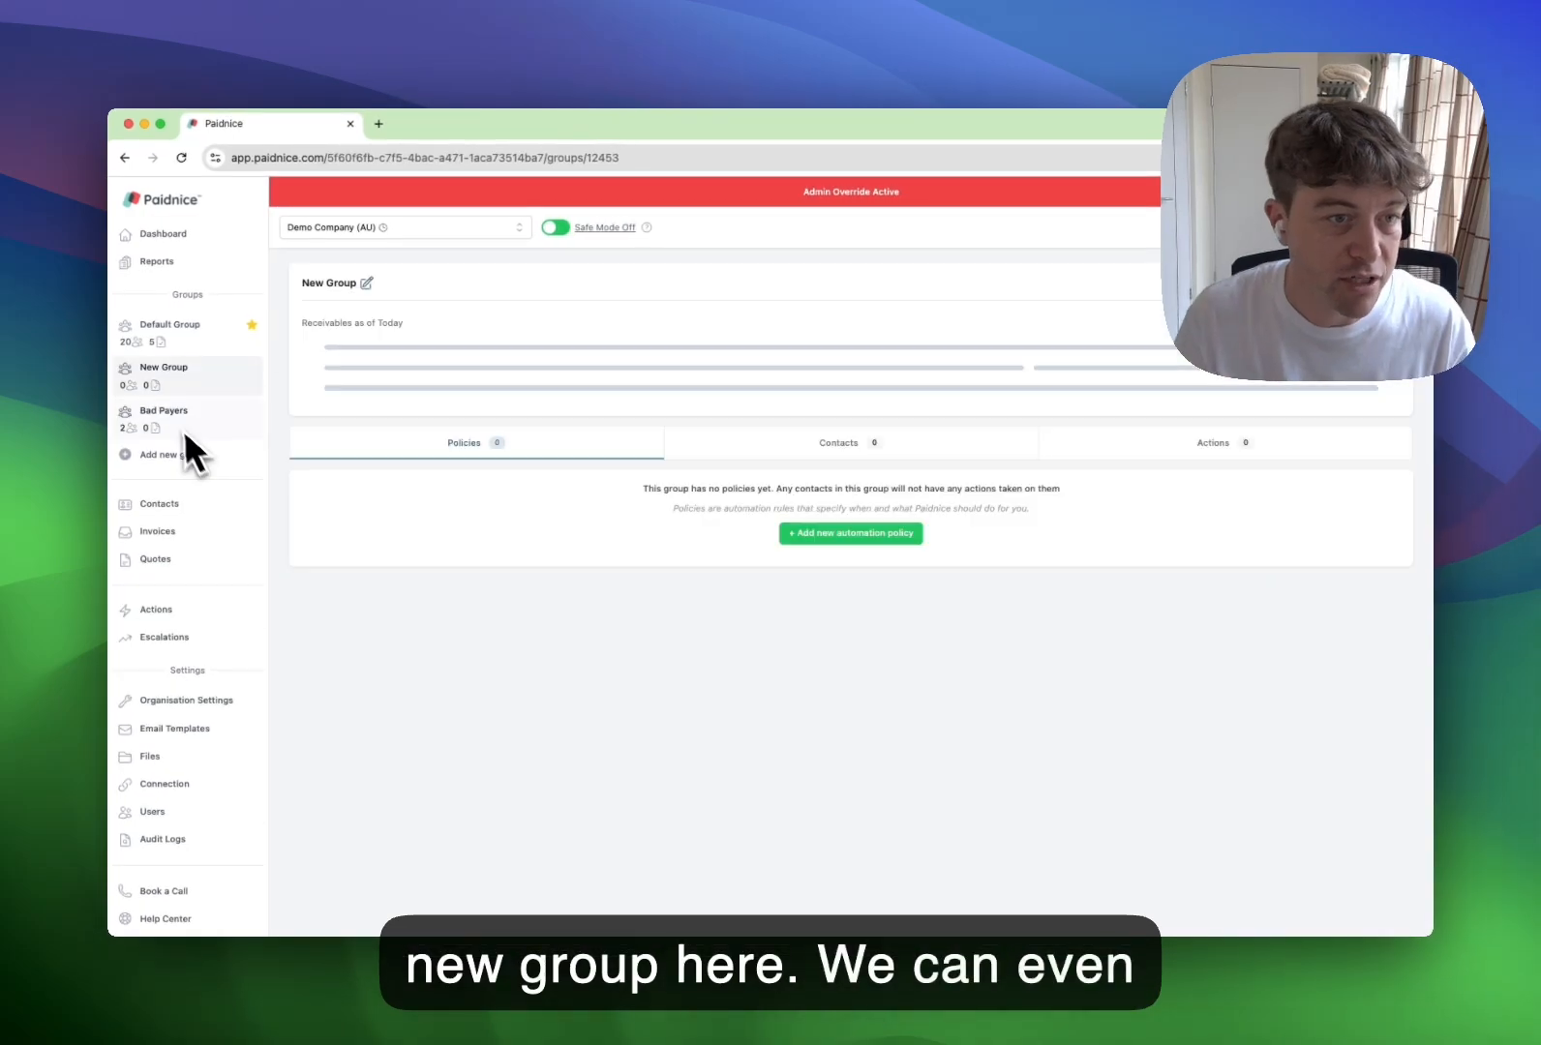
left_click(366, 283)
type("No ")
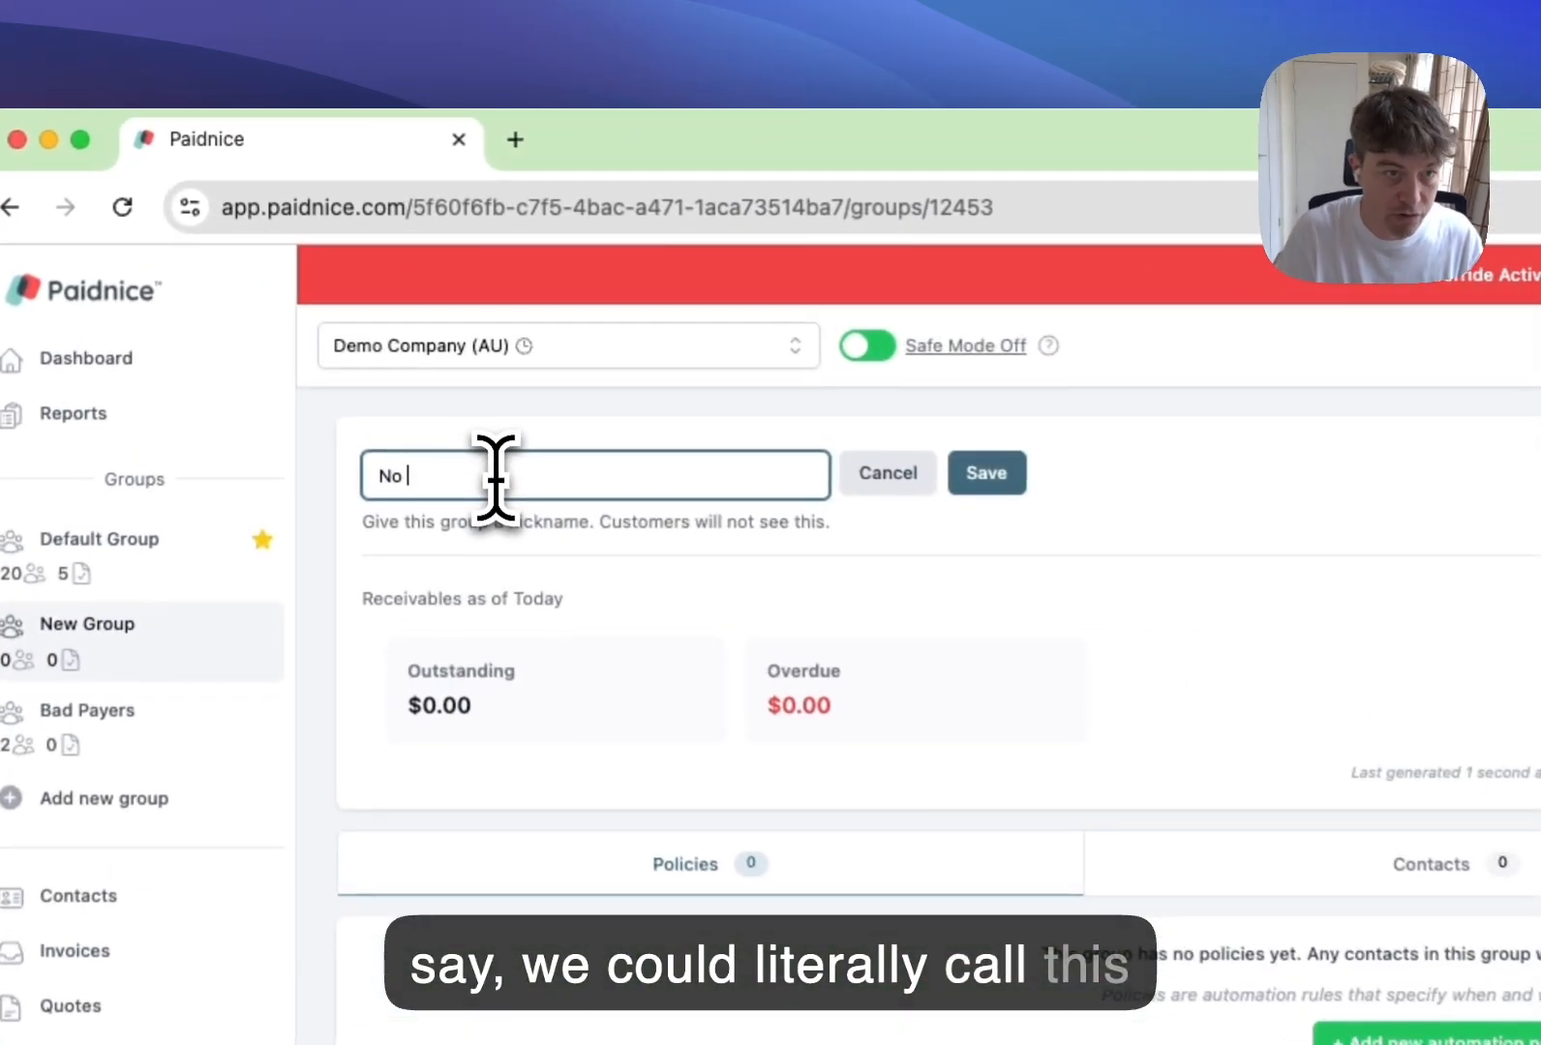
type("Late Fees")
left_click(992, 472)
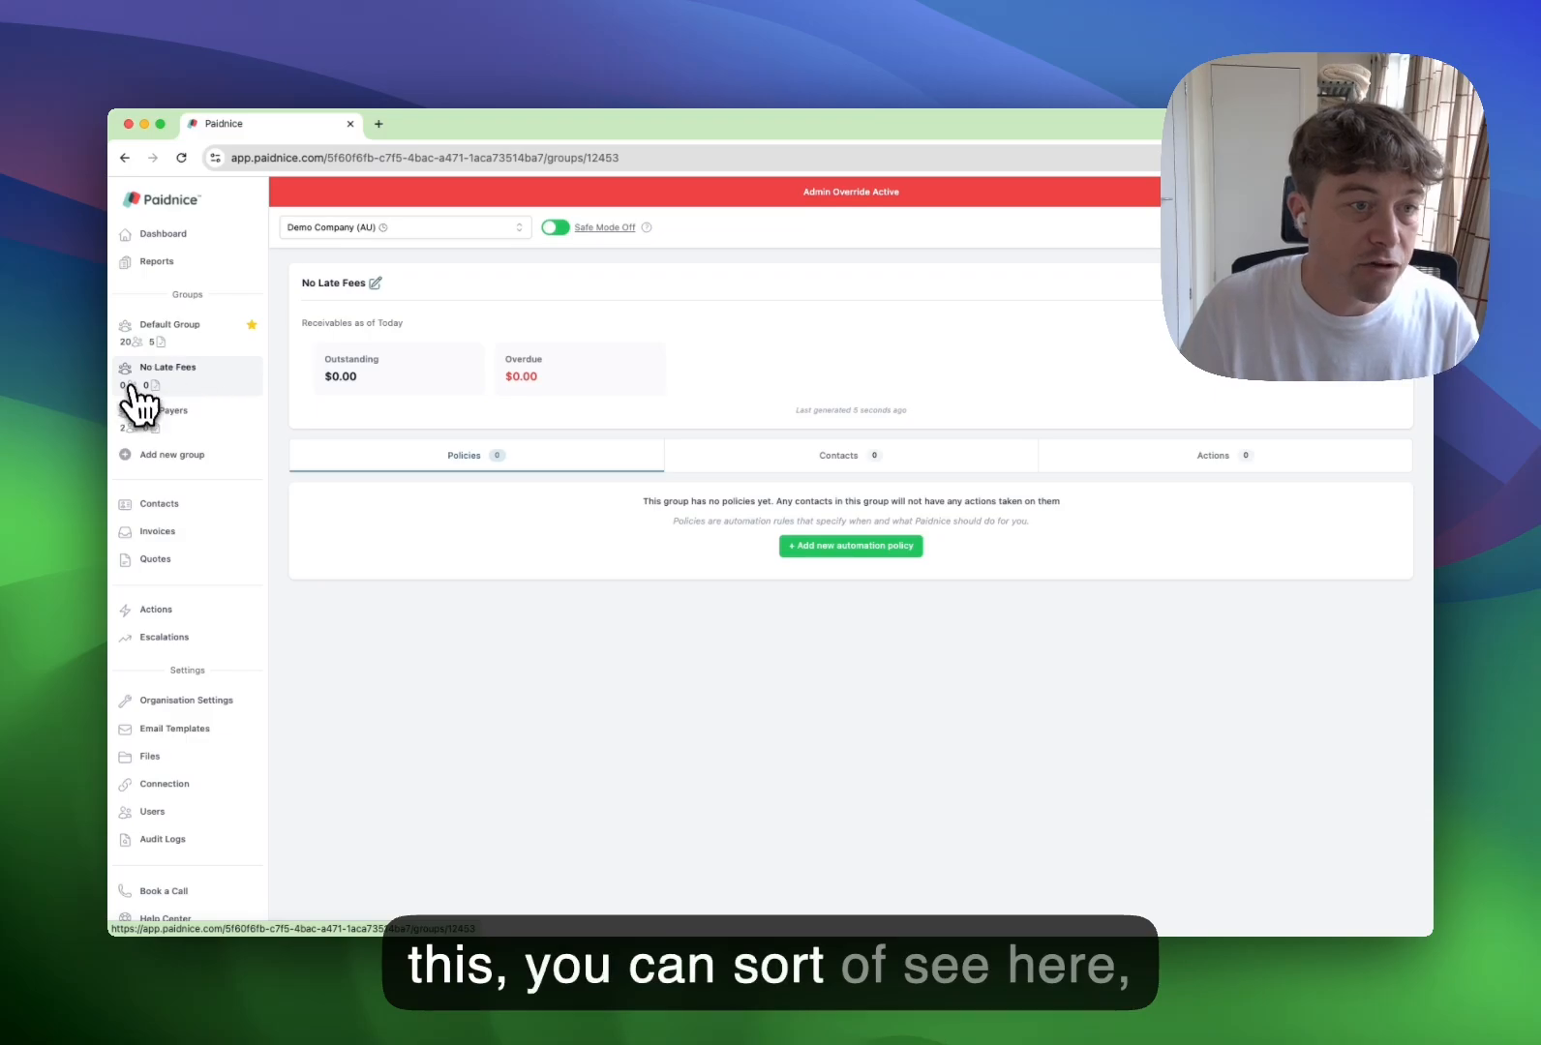
Compare the policies of the Default Group, No Late Fees and Bad Payers groups, and check the Bad Payers contacts.
left_click(128, 346)
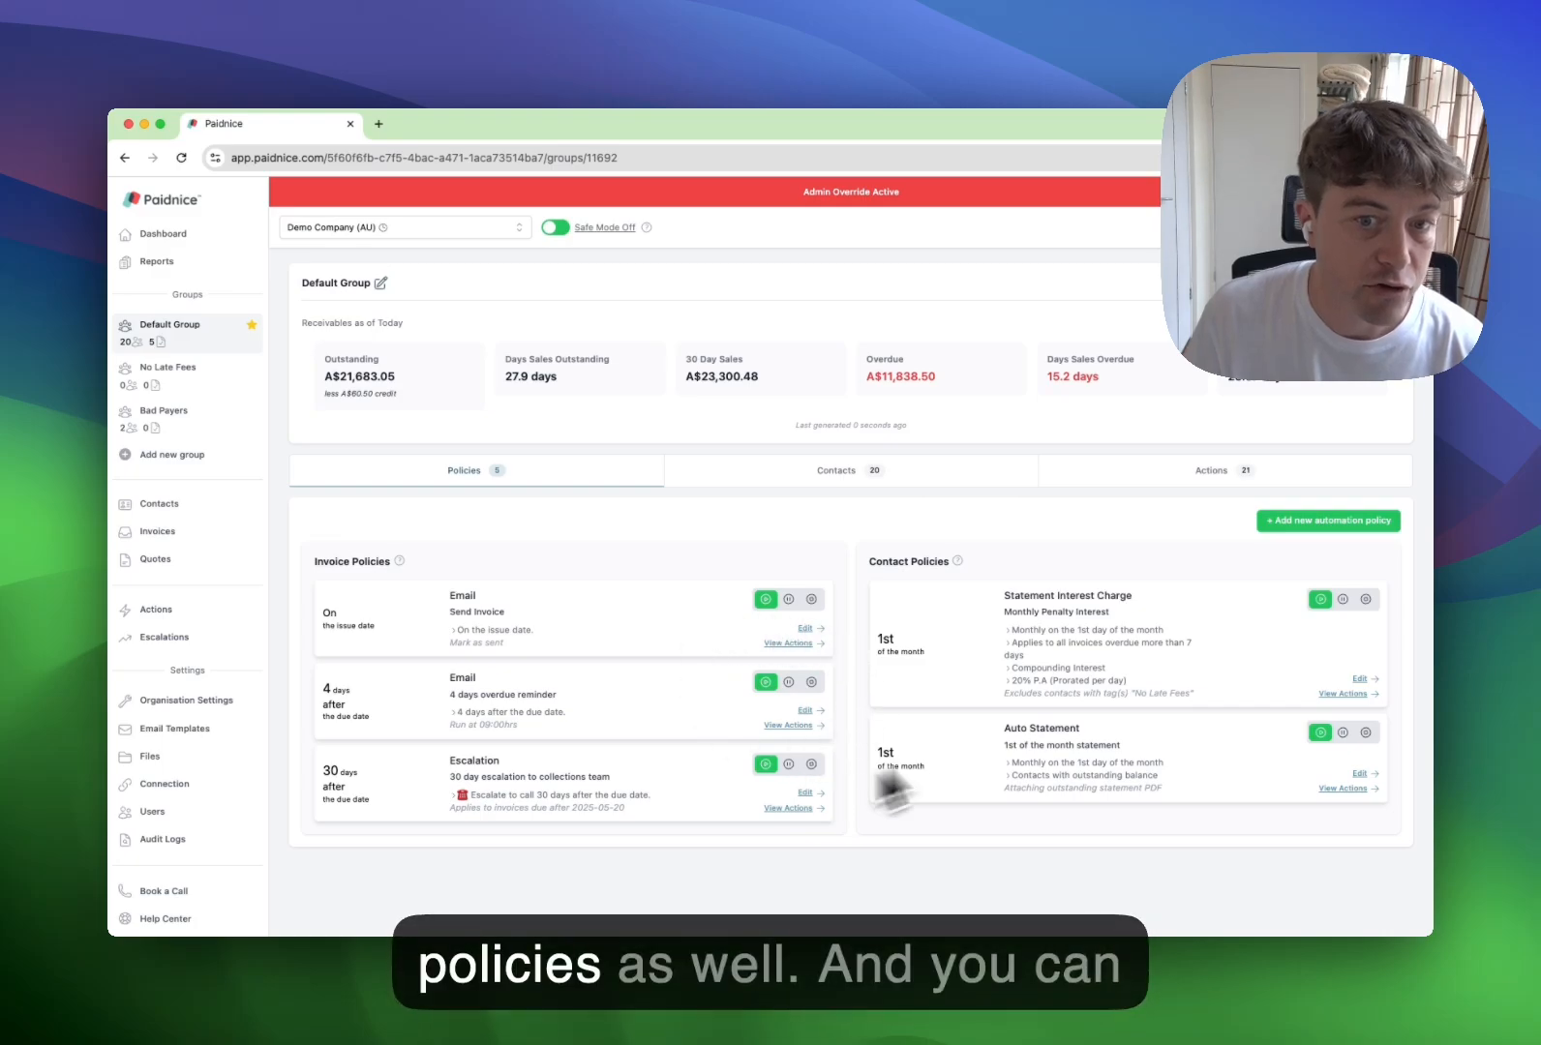
left_click(228, 392)
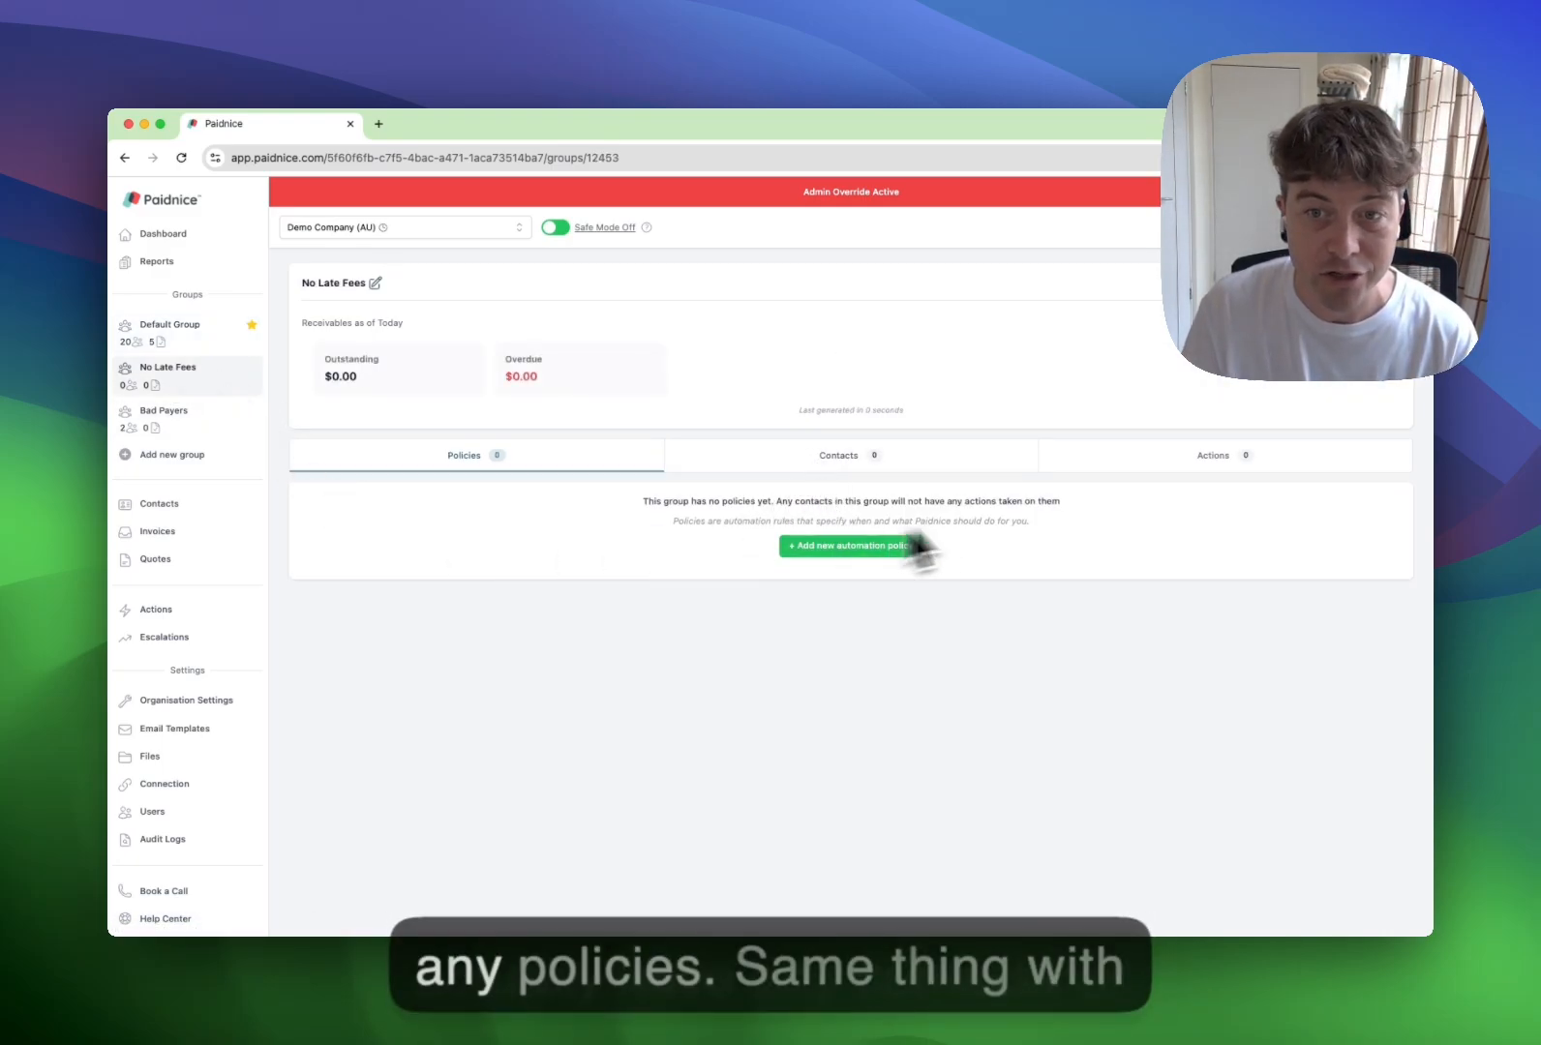
left_click(191, 426)
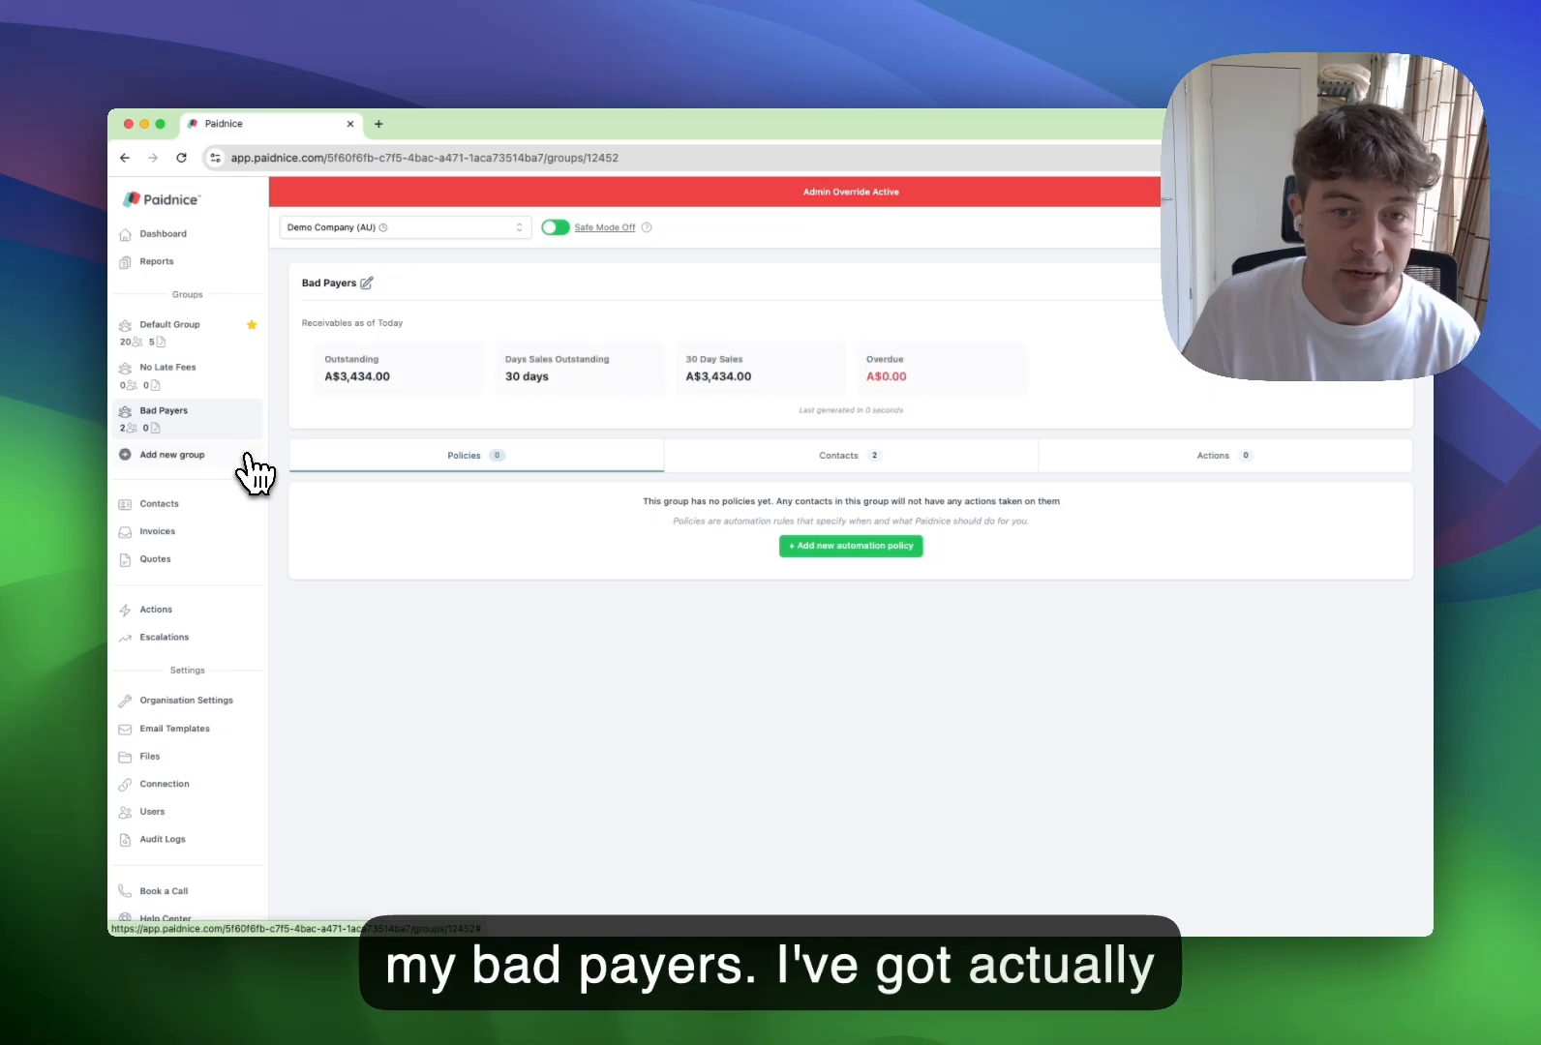
left_click(871, 453)
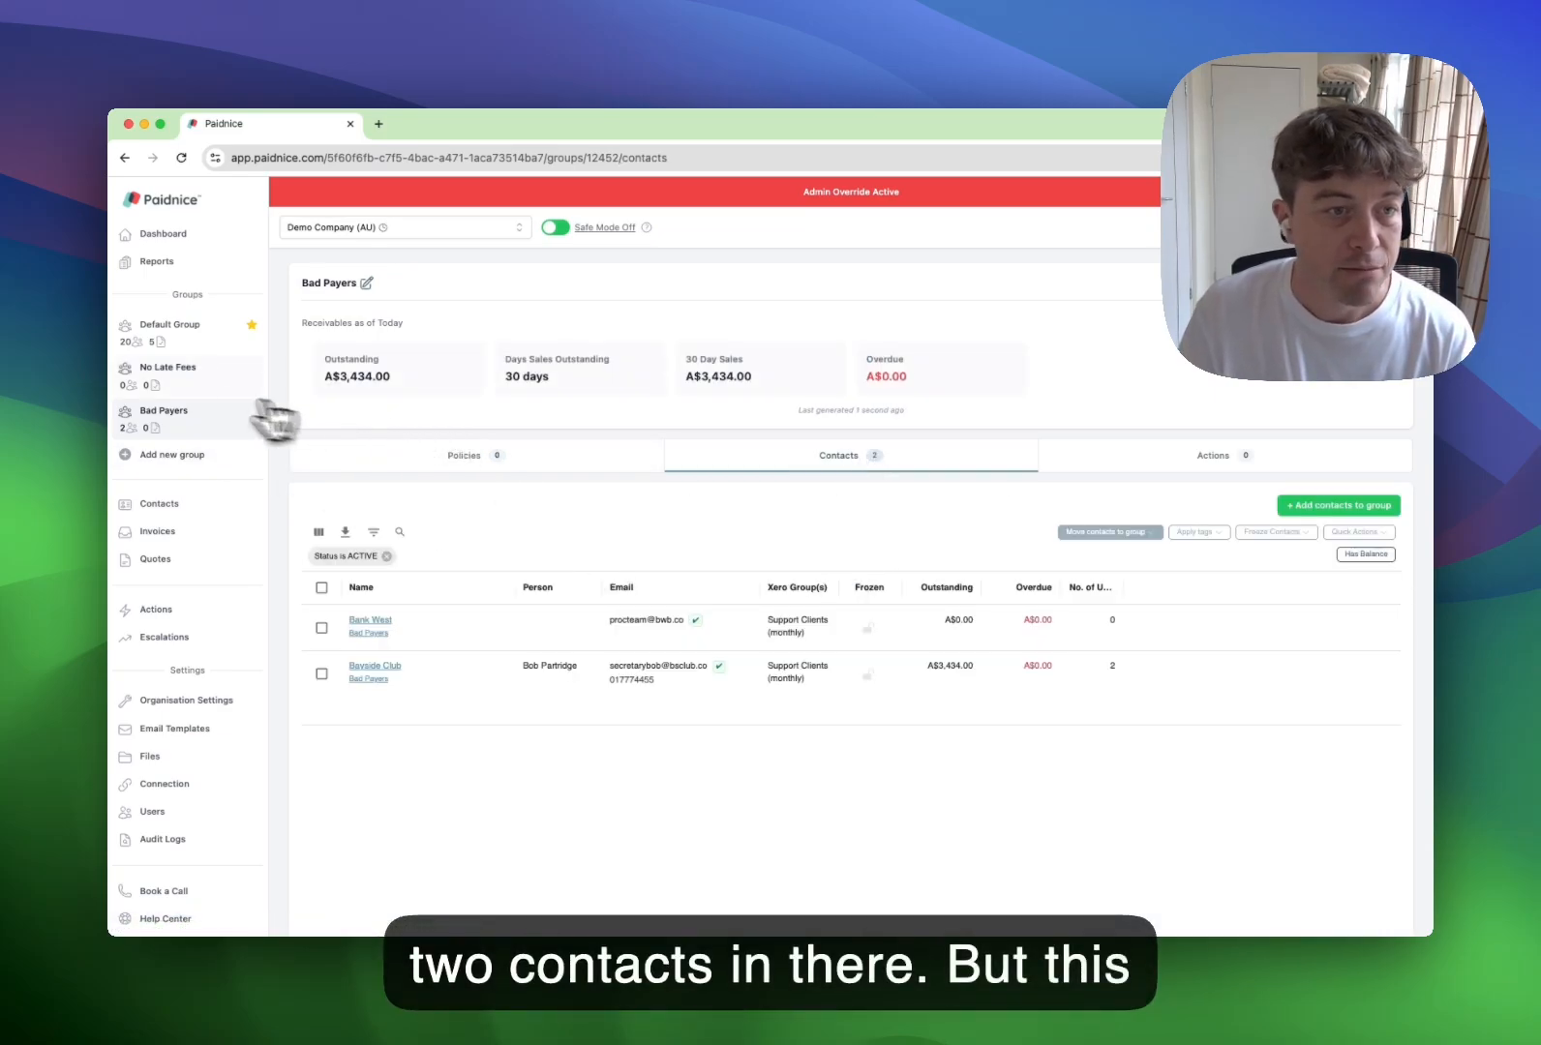
left_click(184, 373)
left_click(193, 333)
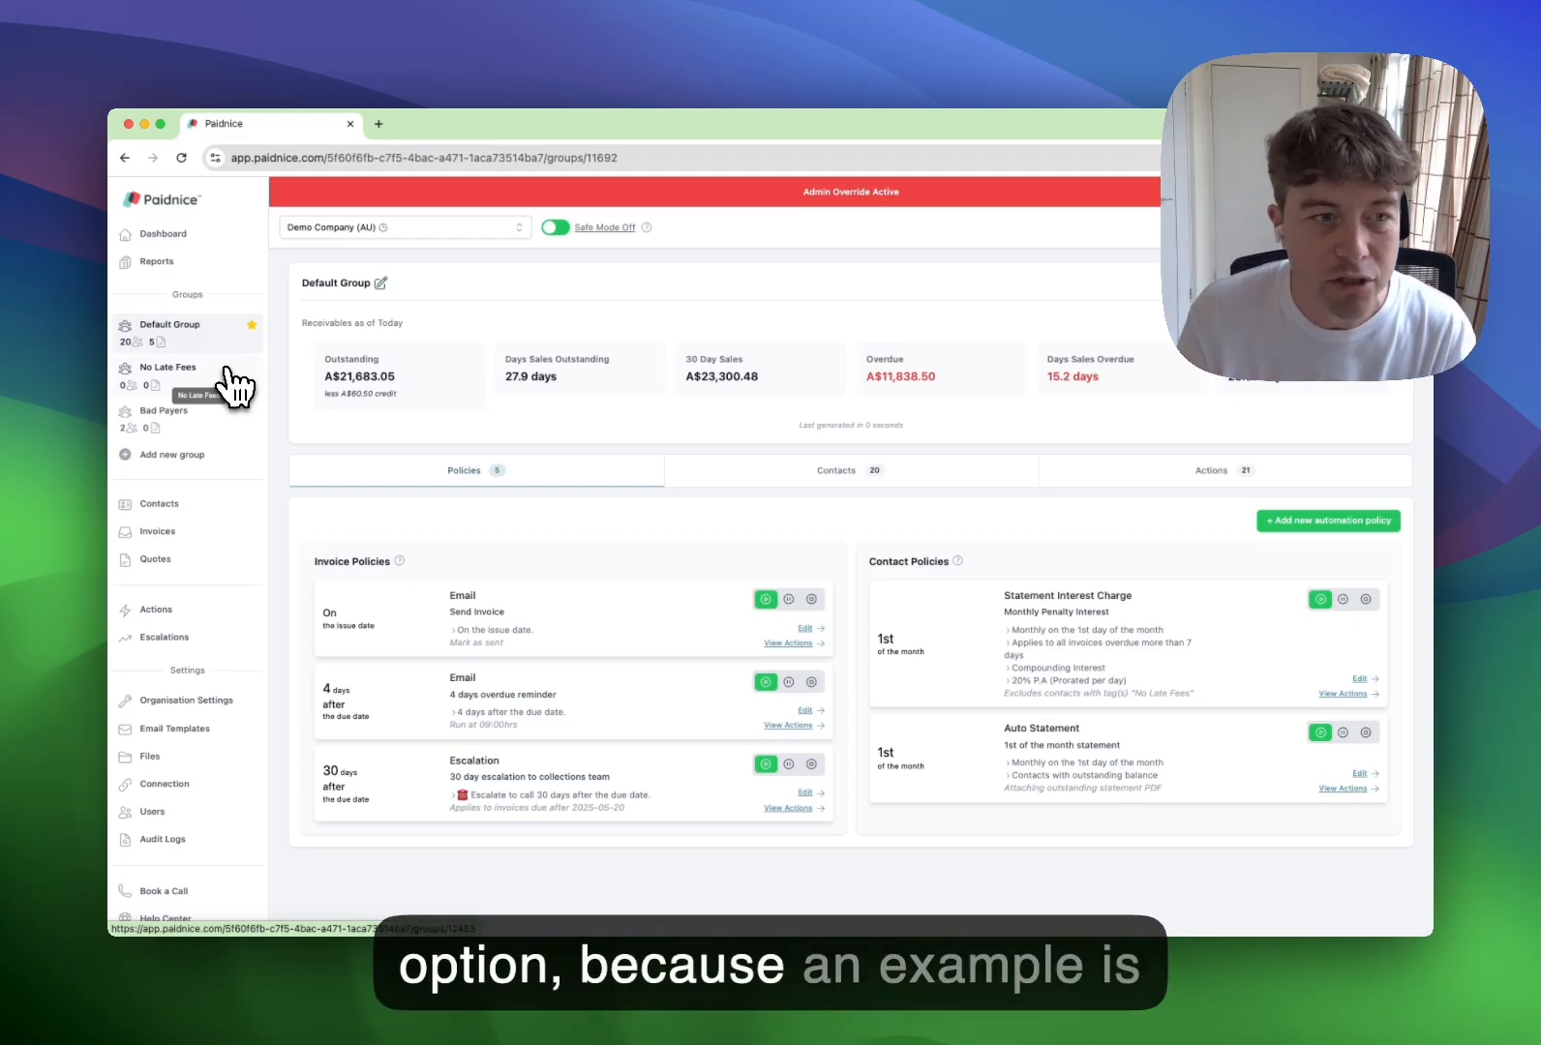
left_click(184, 370)
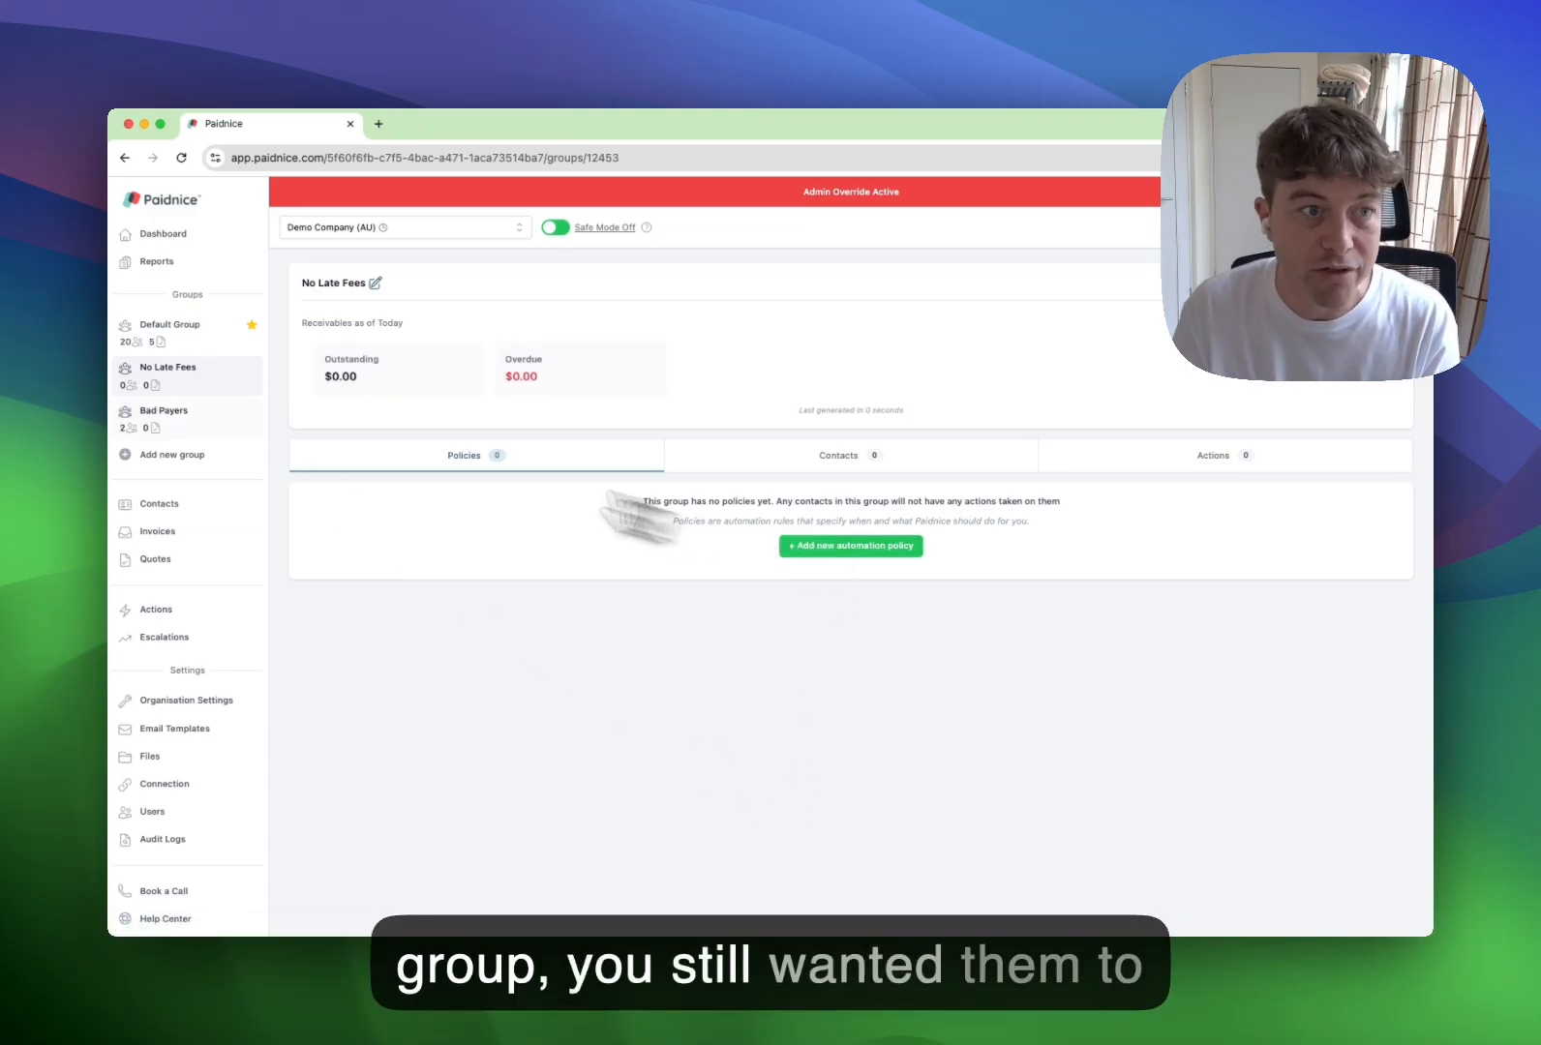
left_click(170, 329)
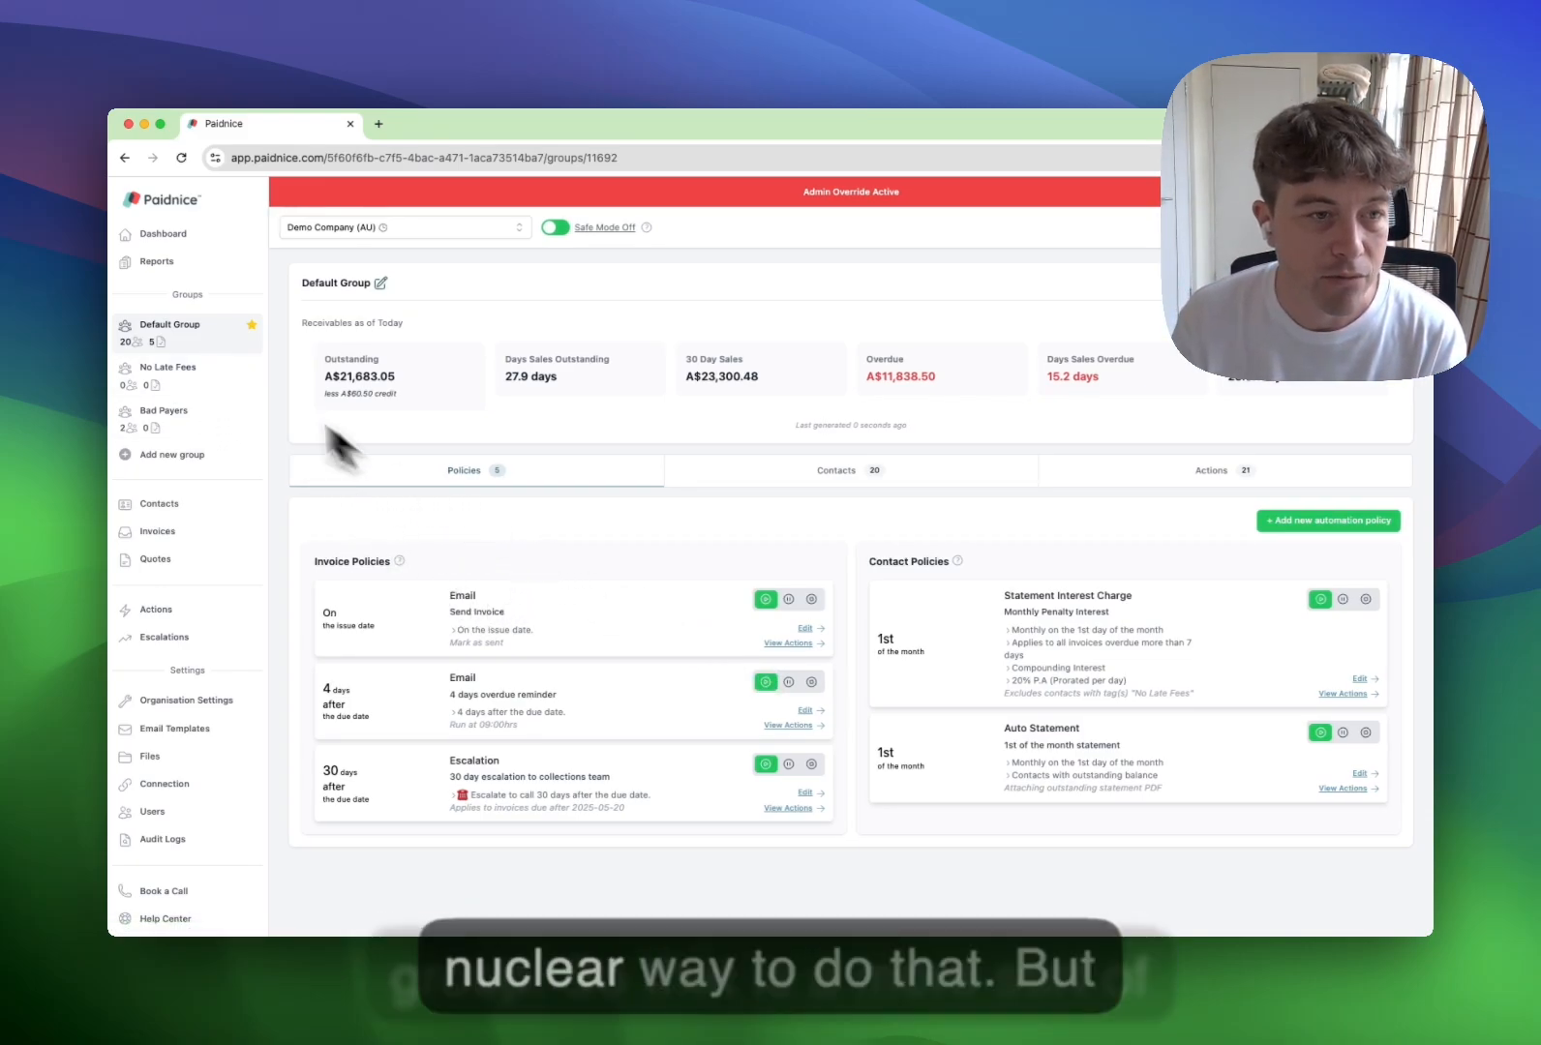
left_click(227, 372)
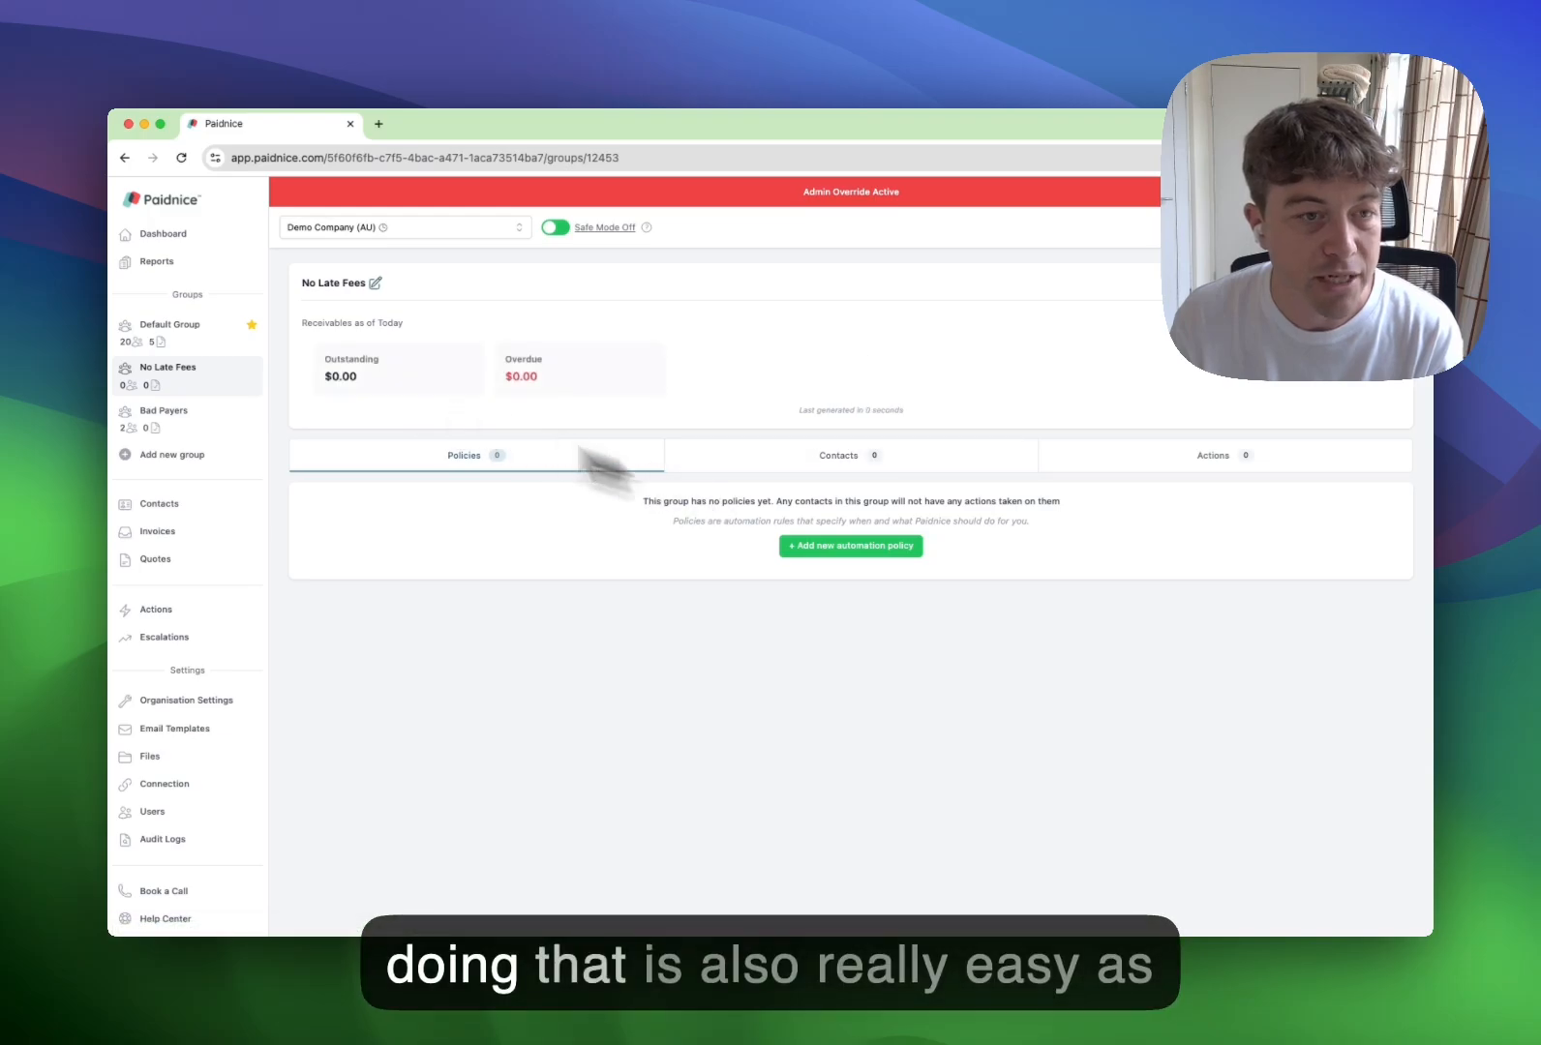
Move the contacts Basket Case, Blue Winn Polytechnic, Boom FM and Carruthers & Smale from the Default Group to Bad Payers.
left_click(197, 325)
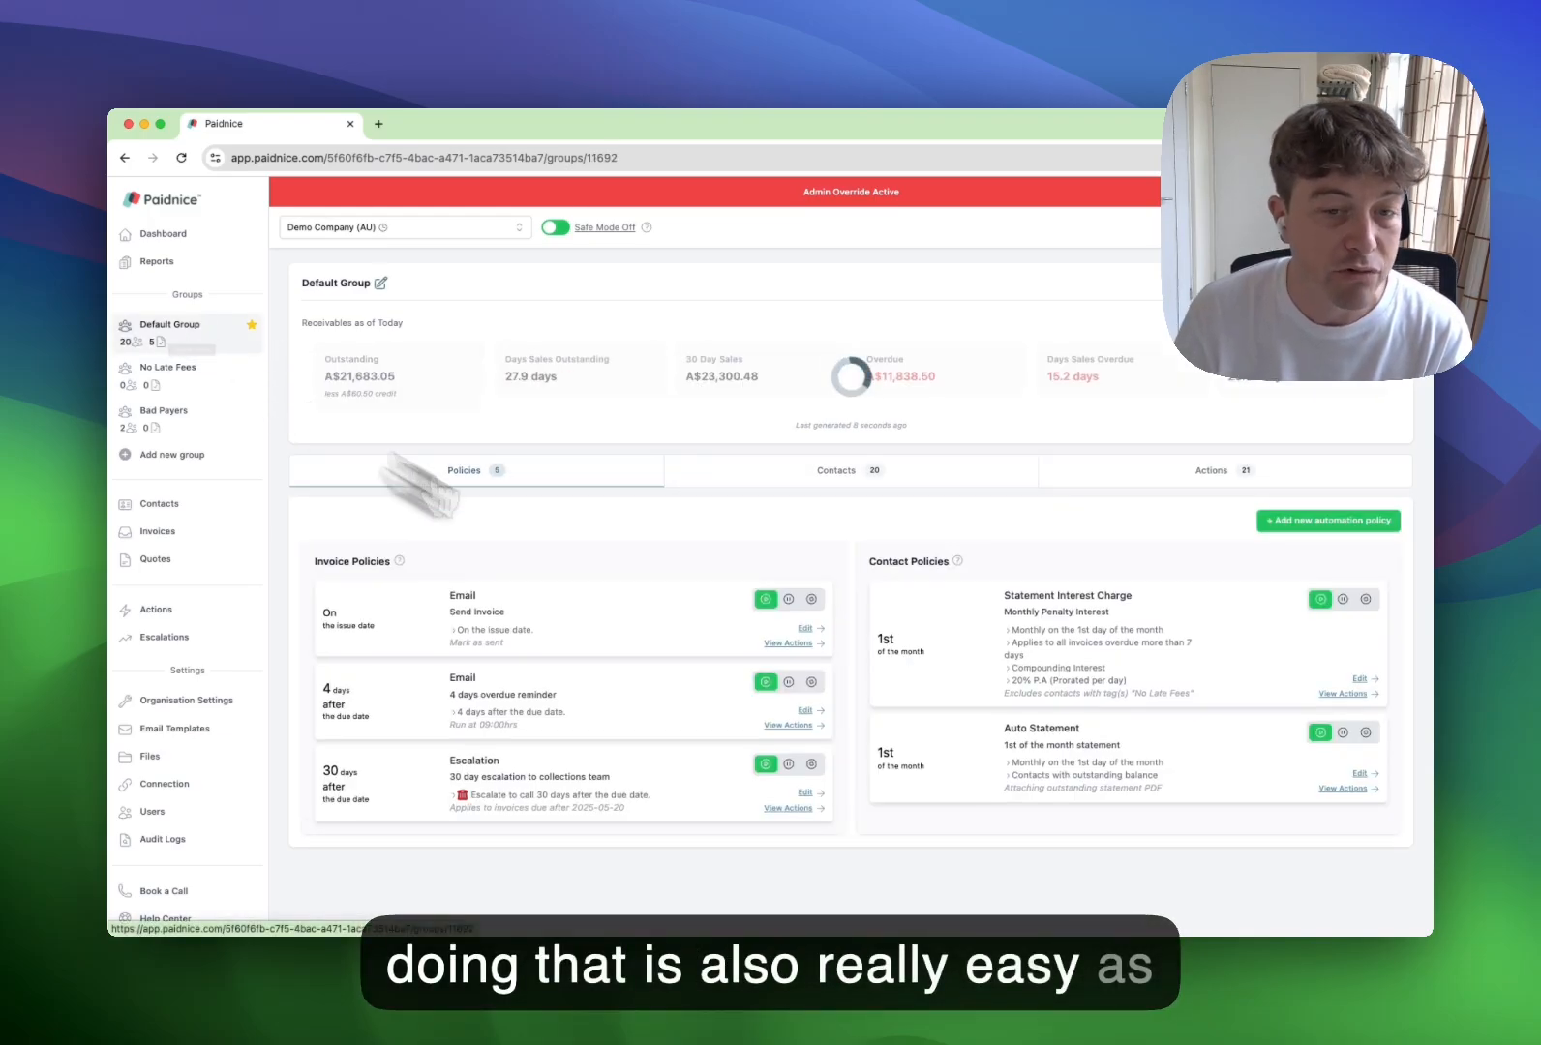
left_click(955, 469)
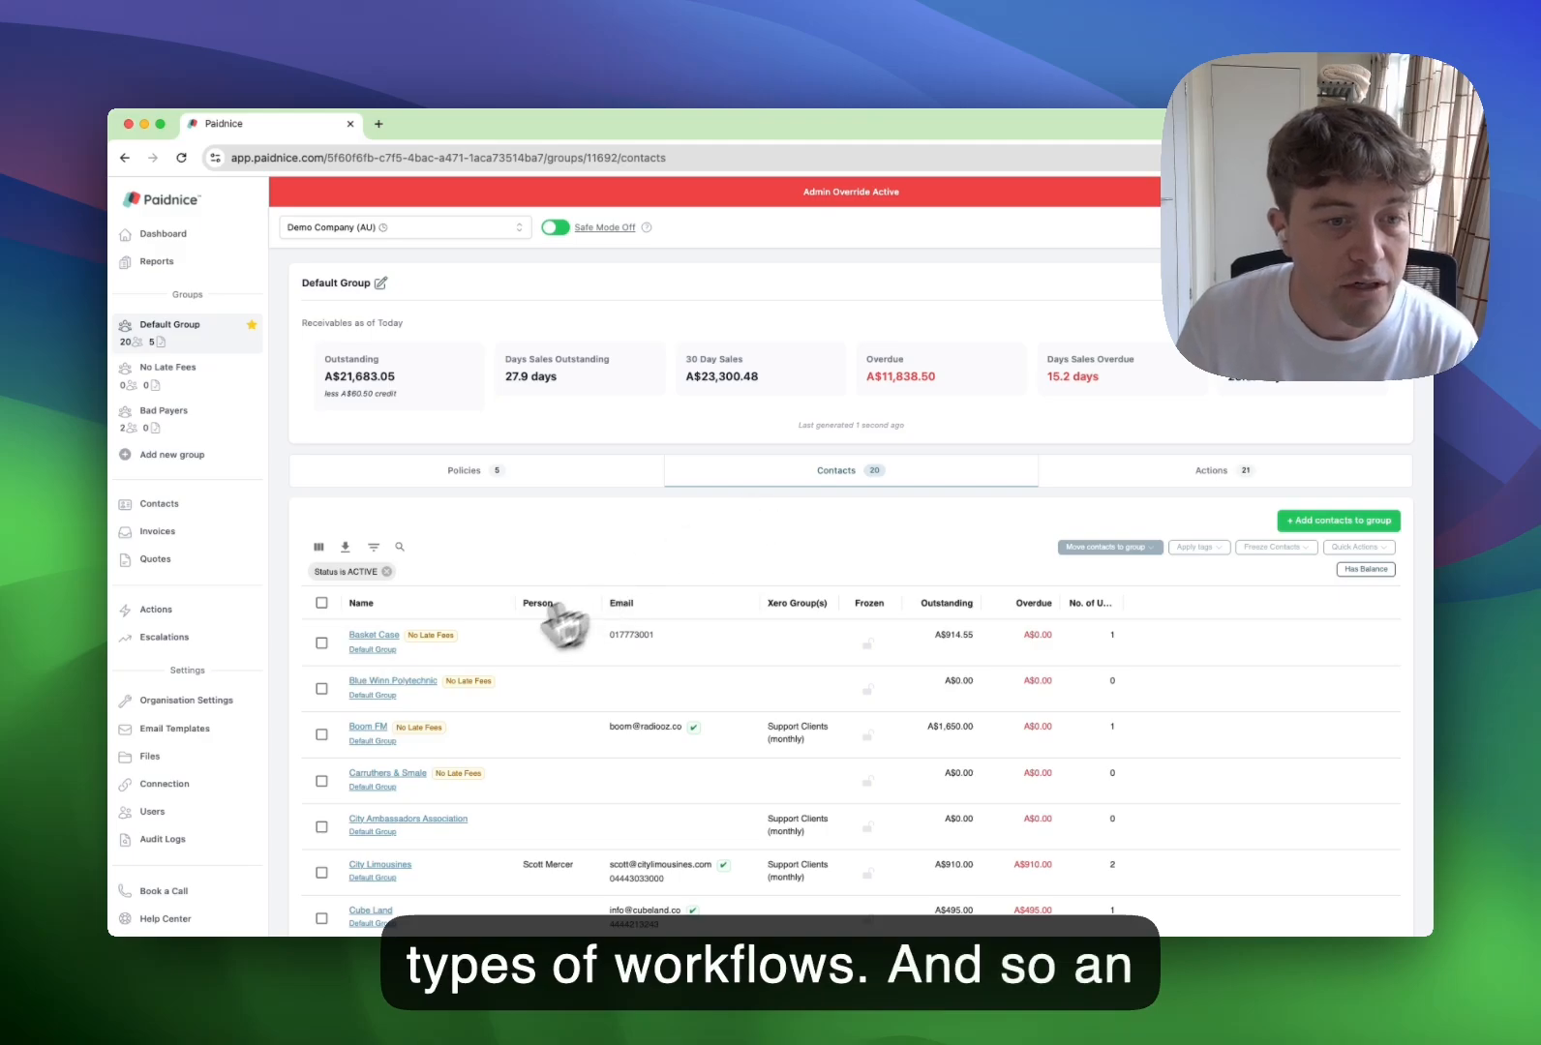
left_click(321, 642)
left_click(321, 688)
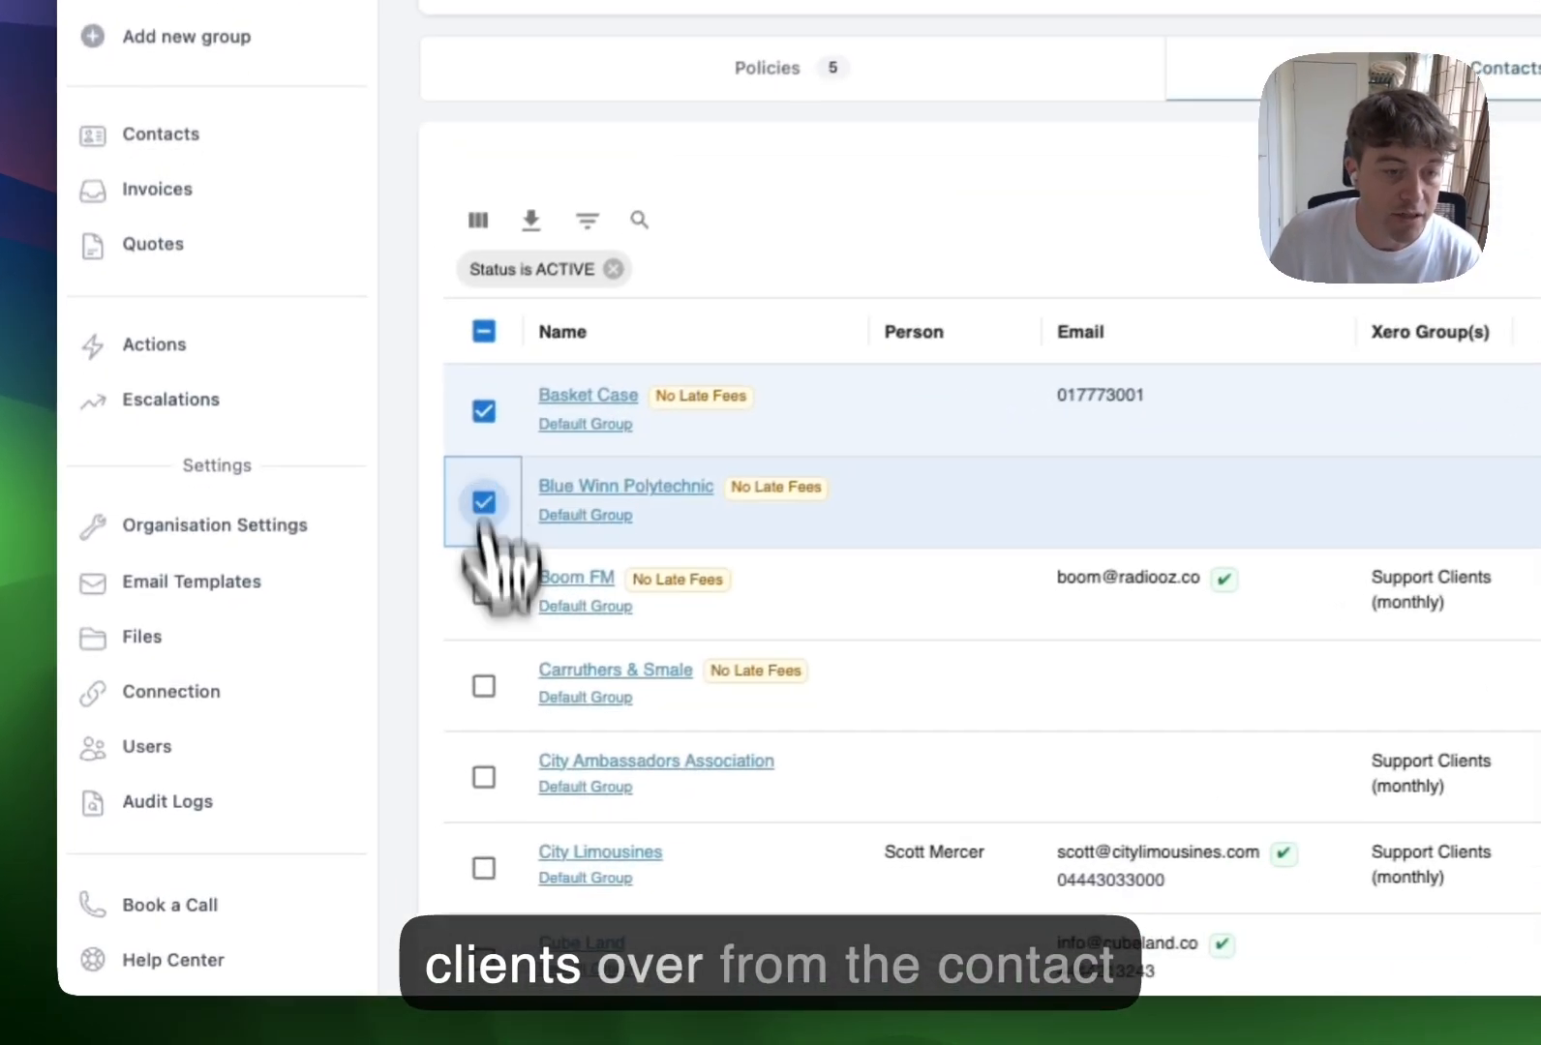
left_click(321, 734)
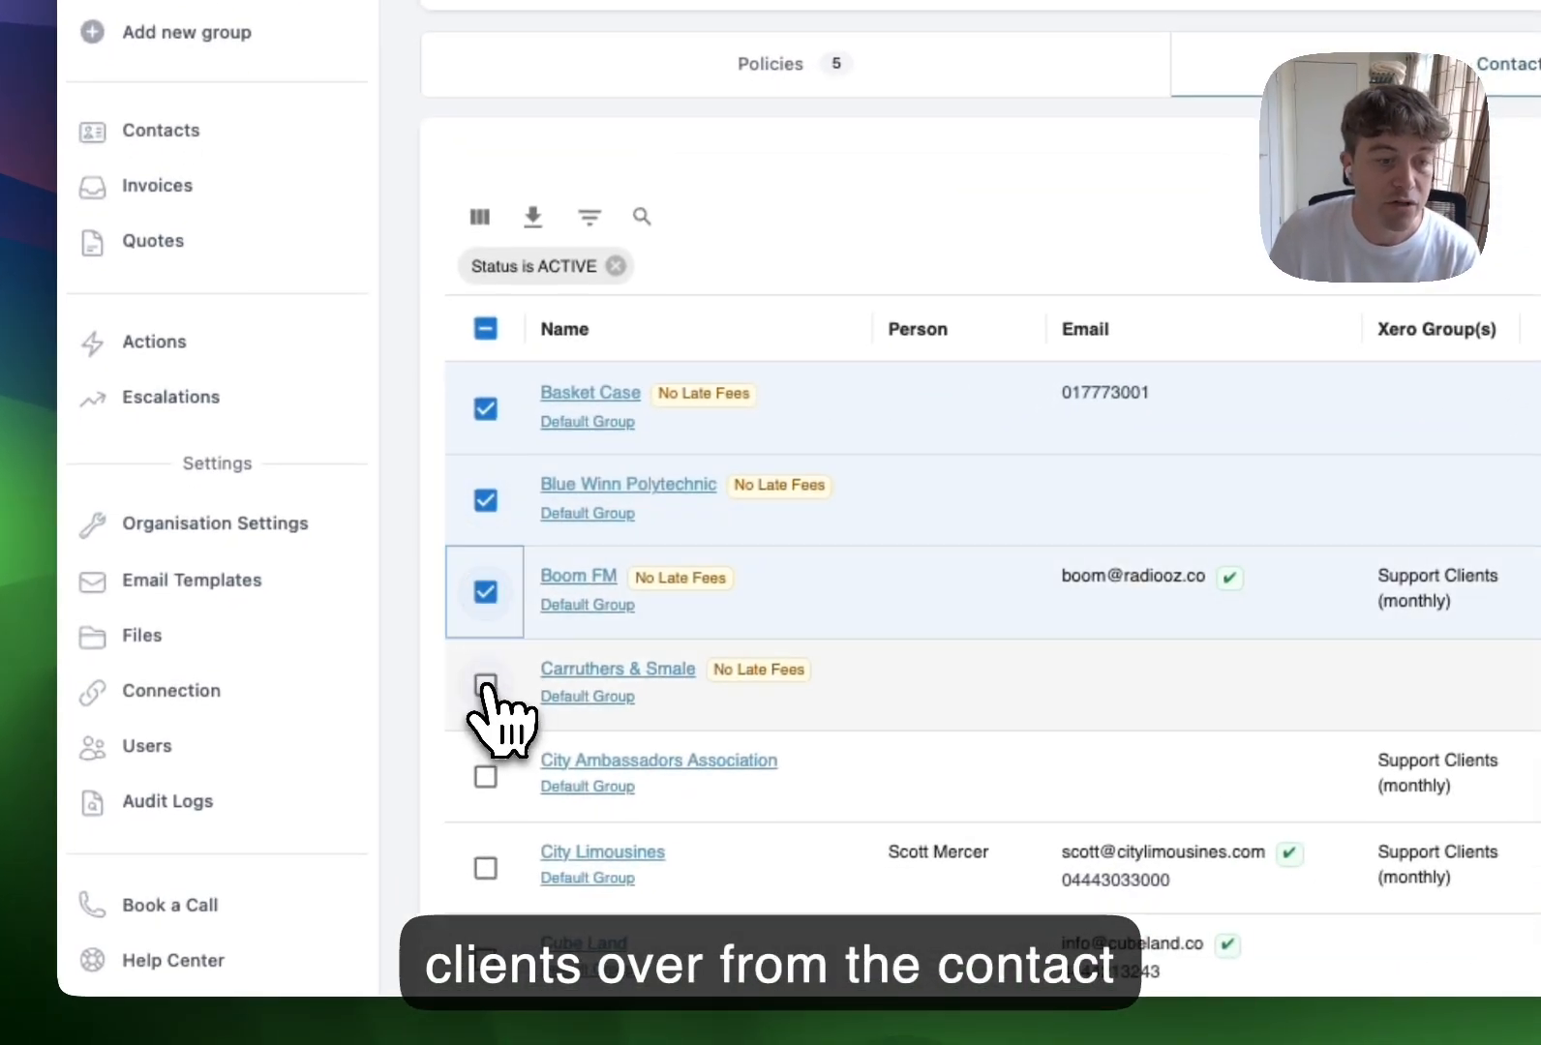
left_click(486, 684)
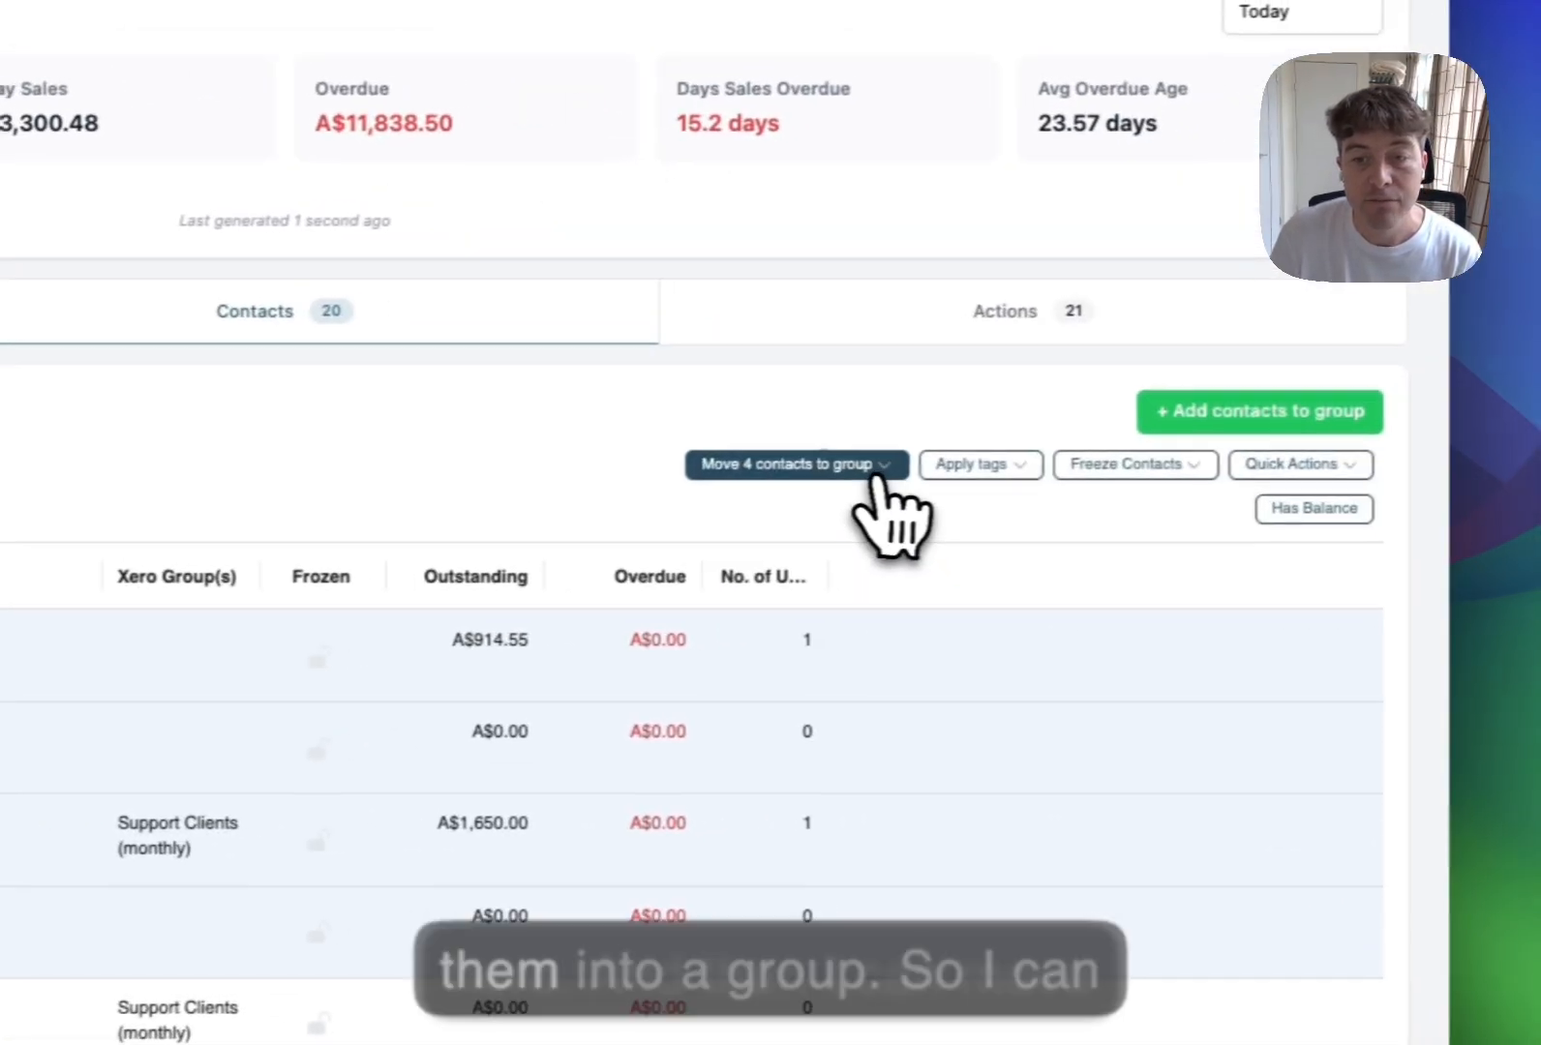
left_click(862, 474)
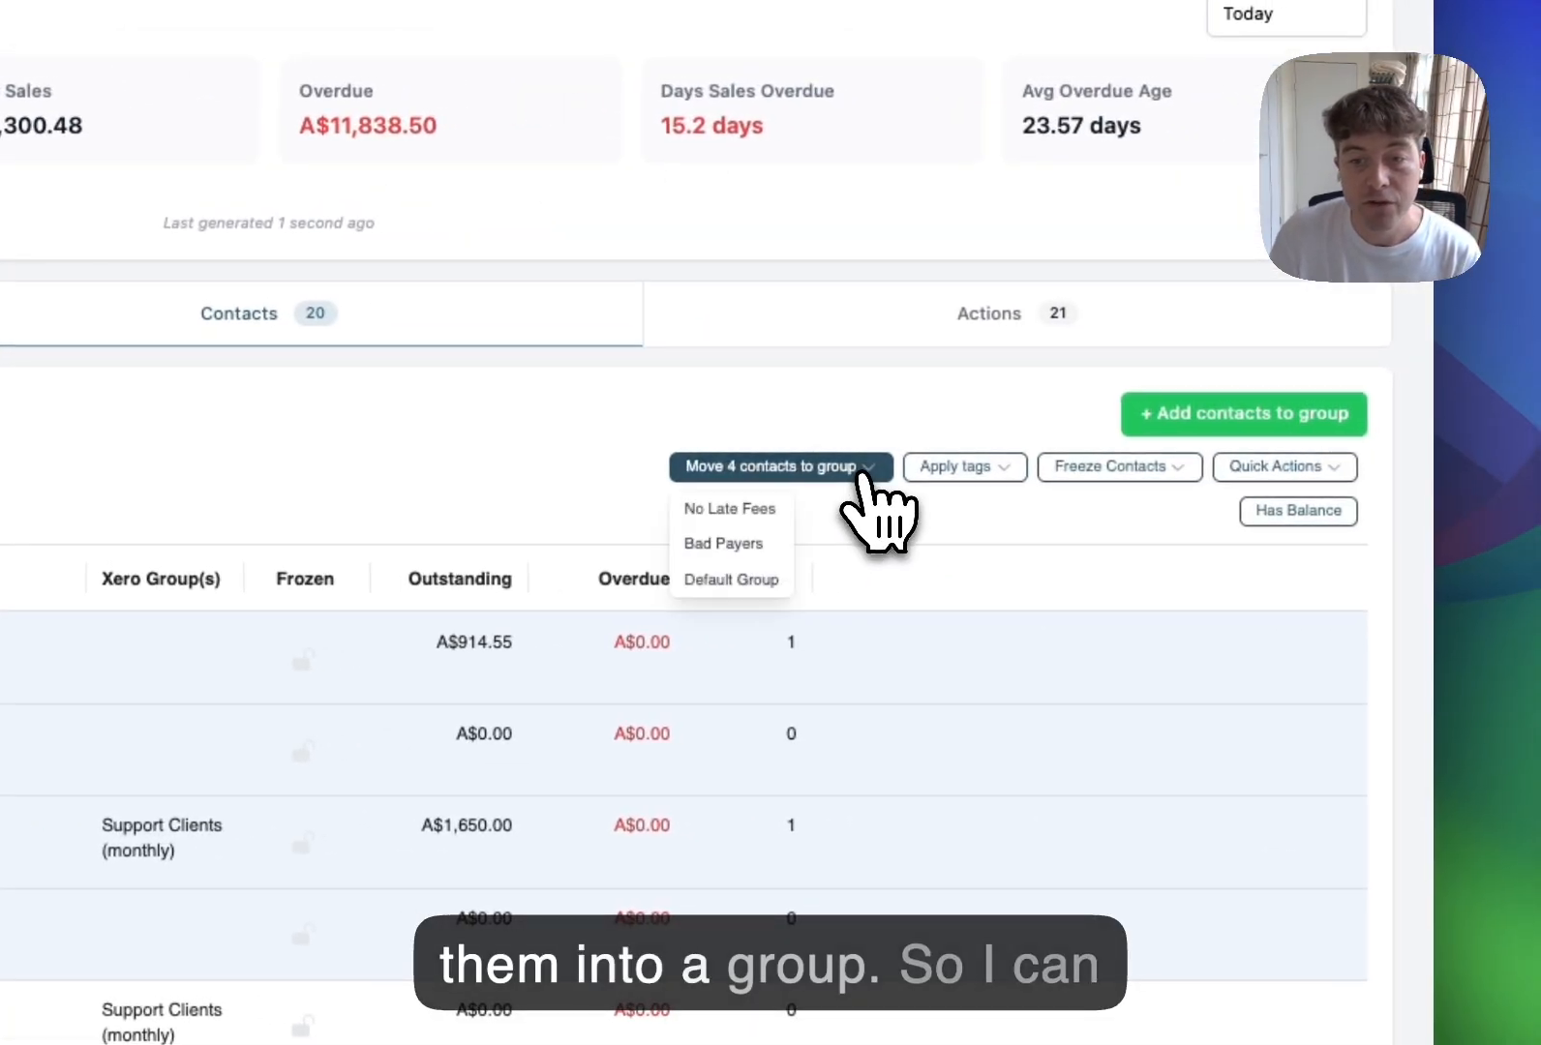
left_click(760, 547)
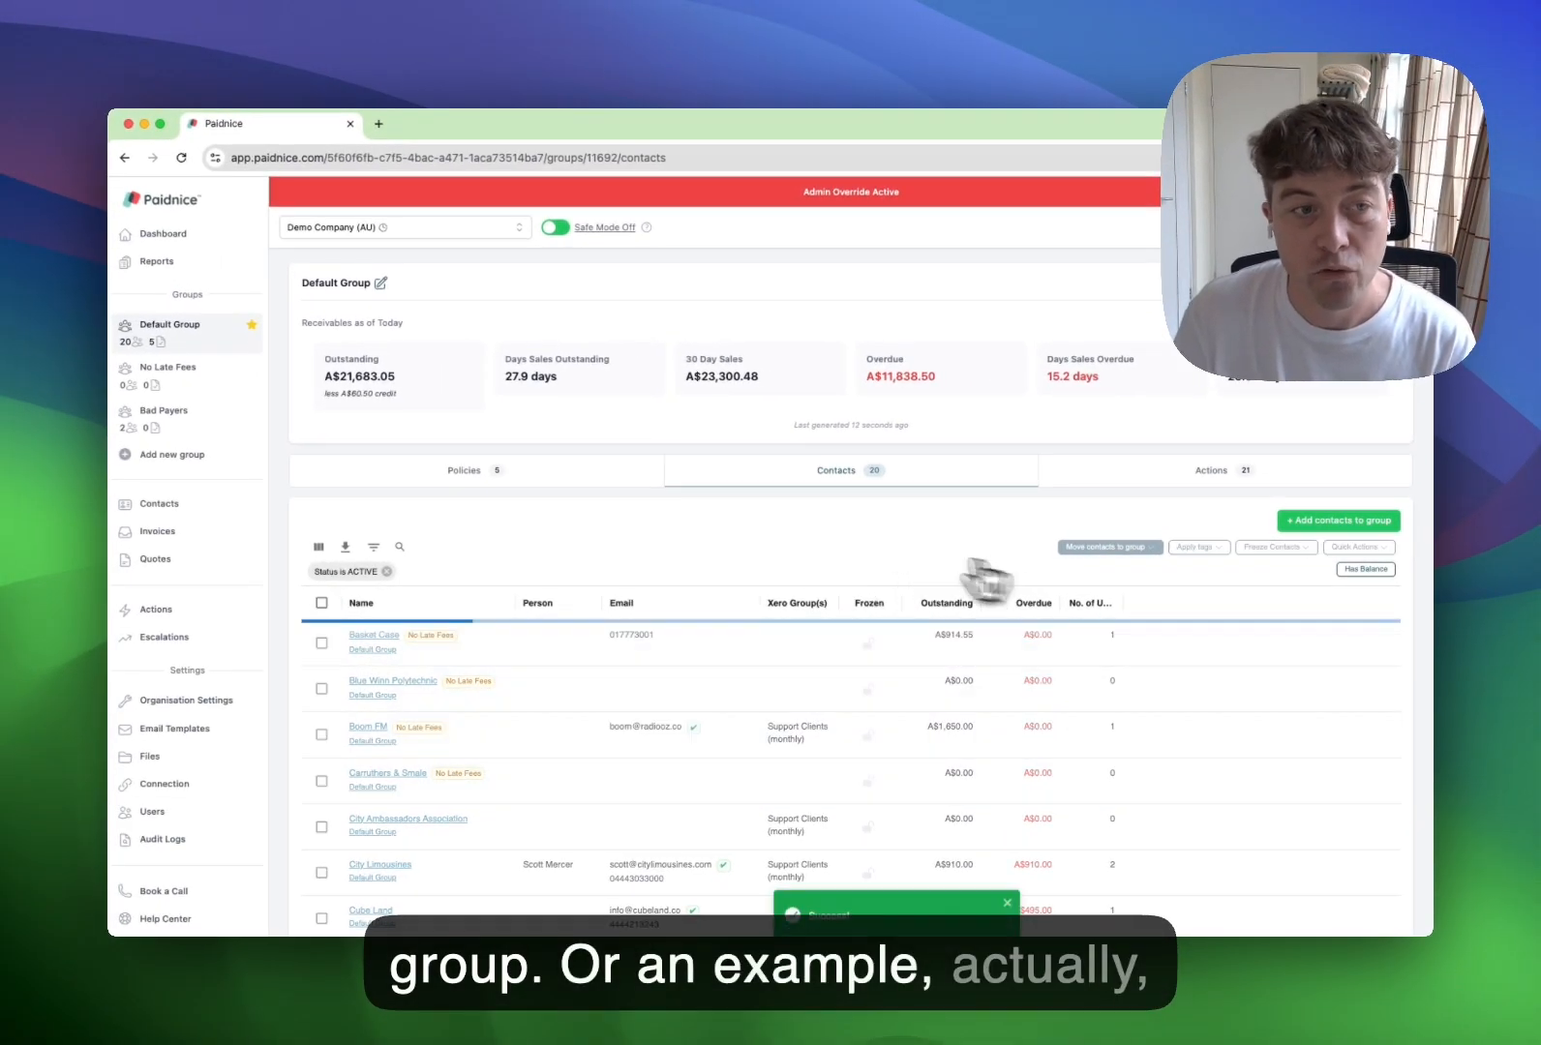
Move the contacts Basket Case, Blue Winn Polytechnic, Boom FM and Carruthers & Smale from Bad Payers to the No Late Fees group.
left_click(221, 426)
left_click(759, 464)
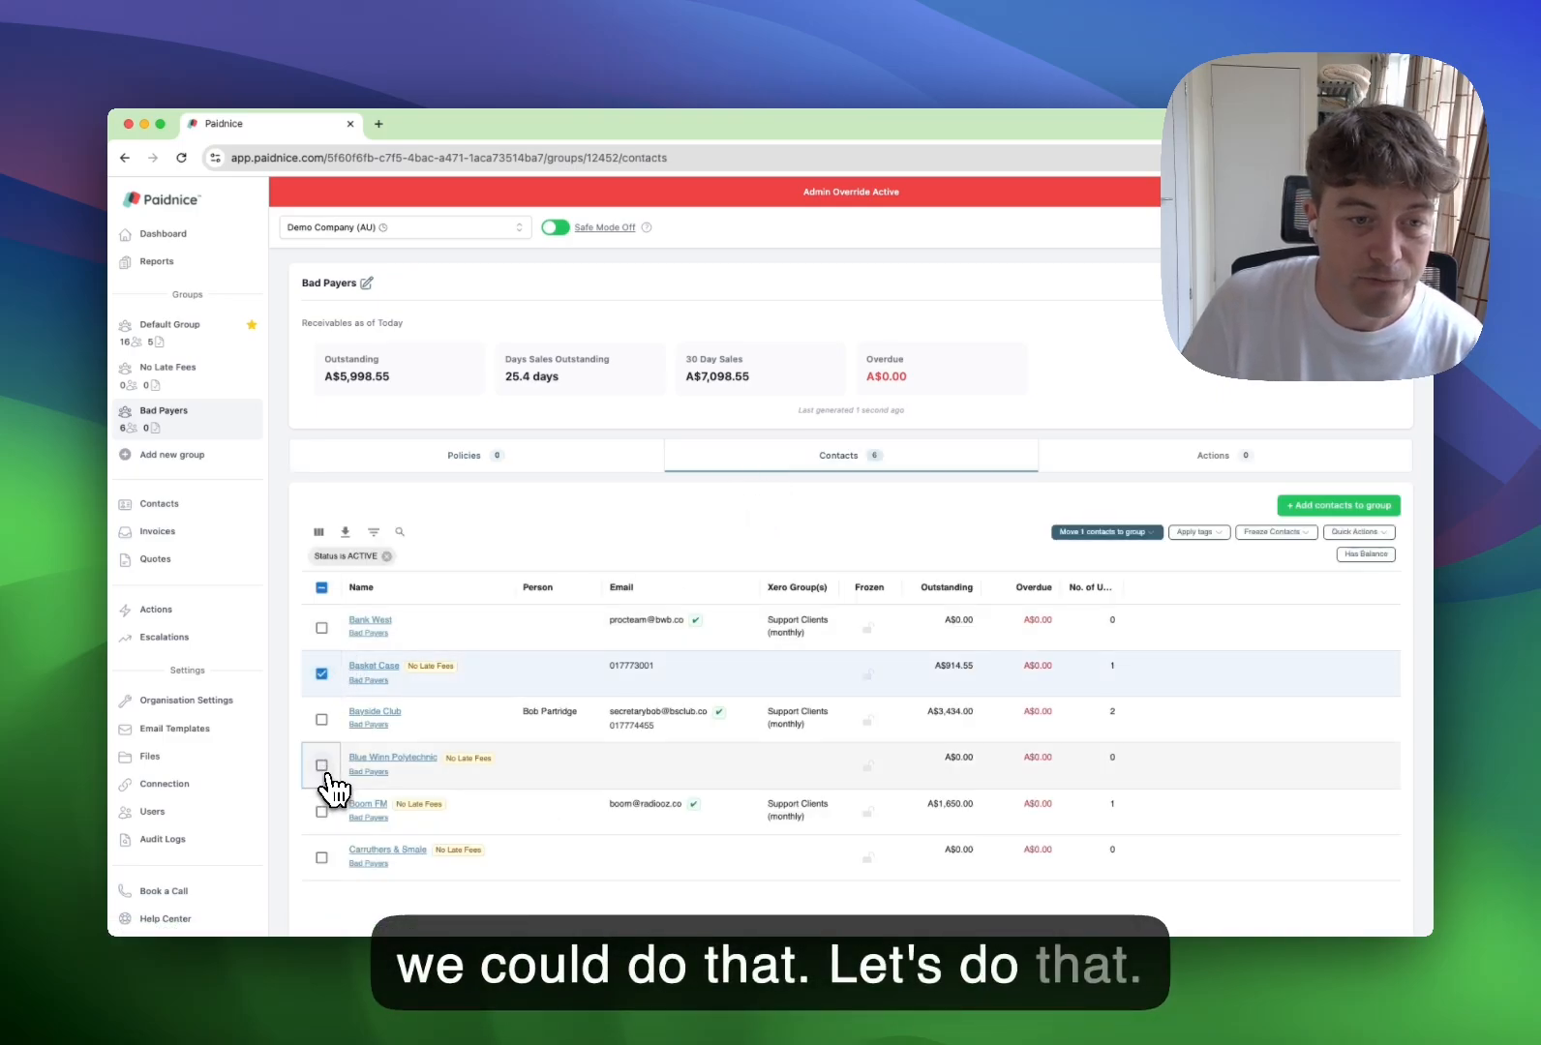
left_click(321, 765)
left_click(322, 811)
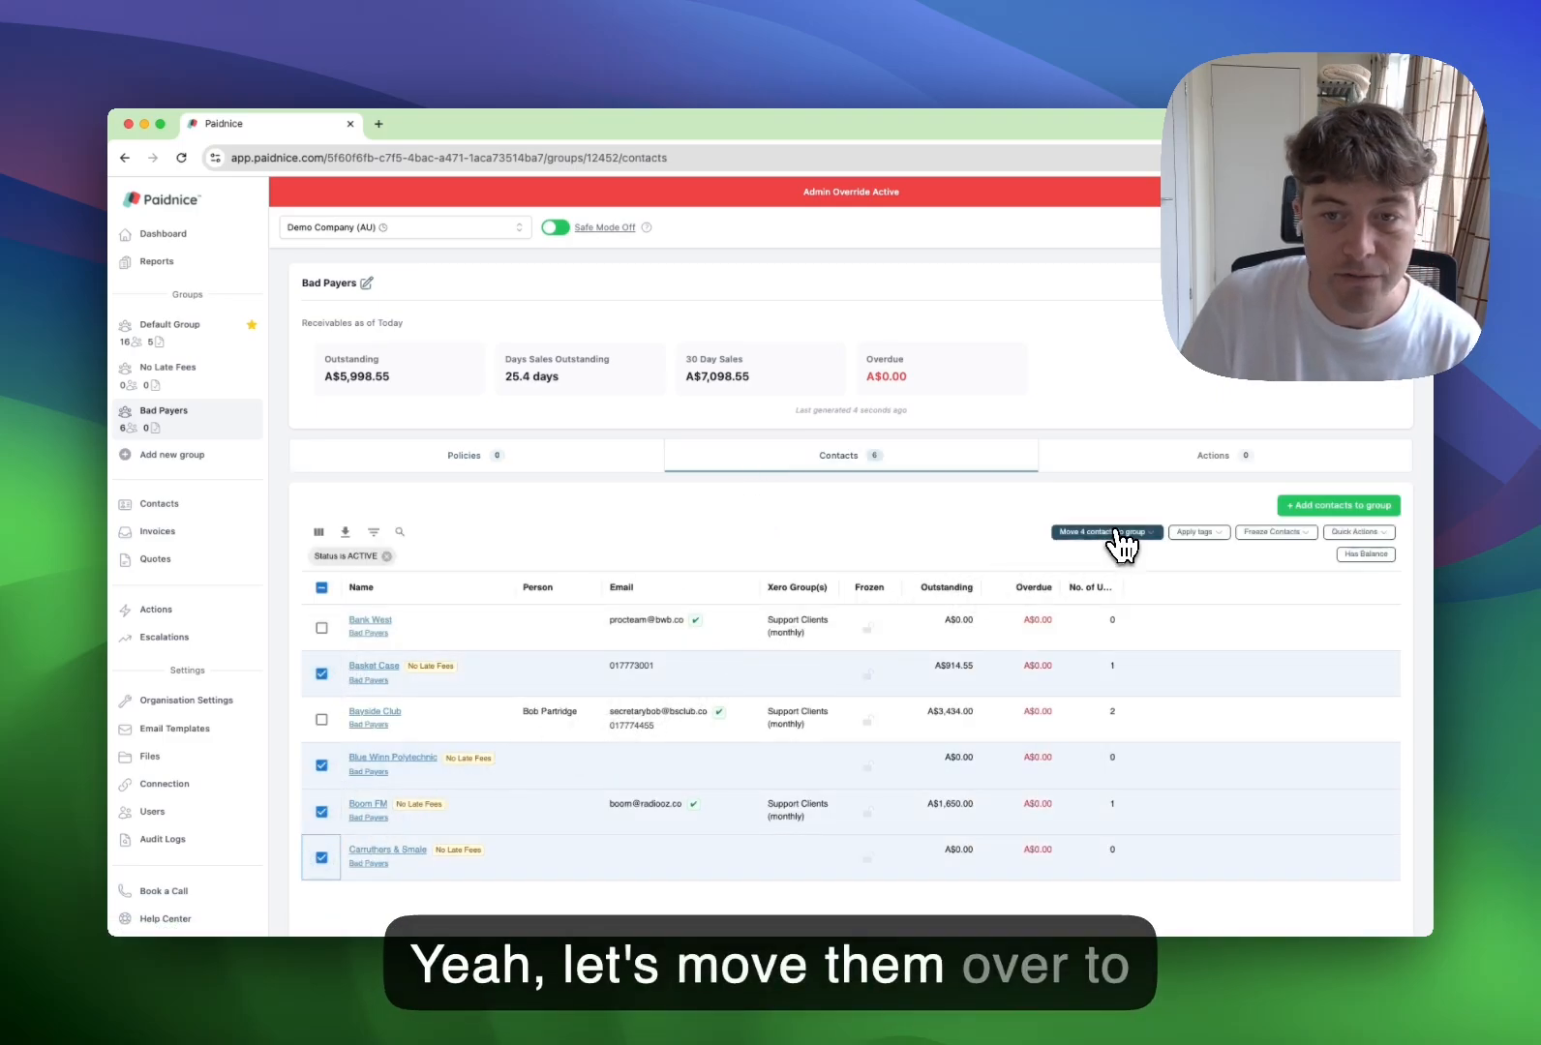
left_click(1115, 533)
left_click(1098, 557)
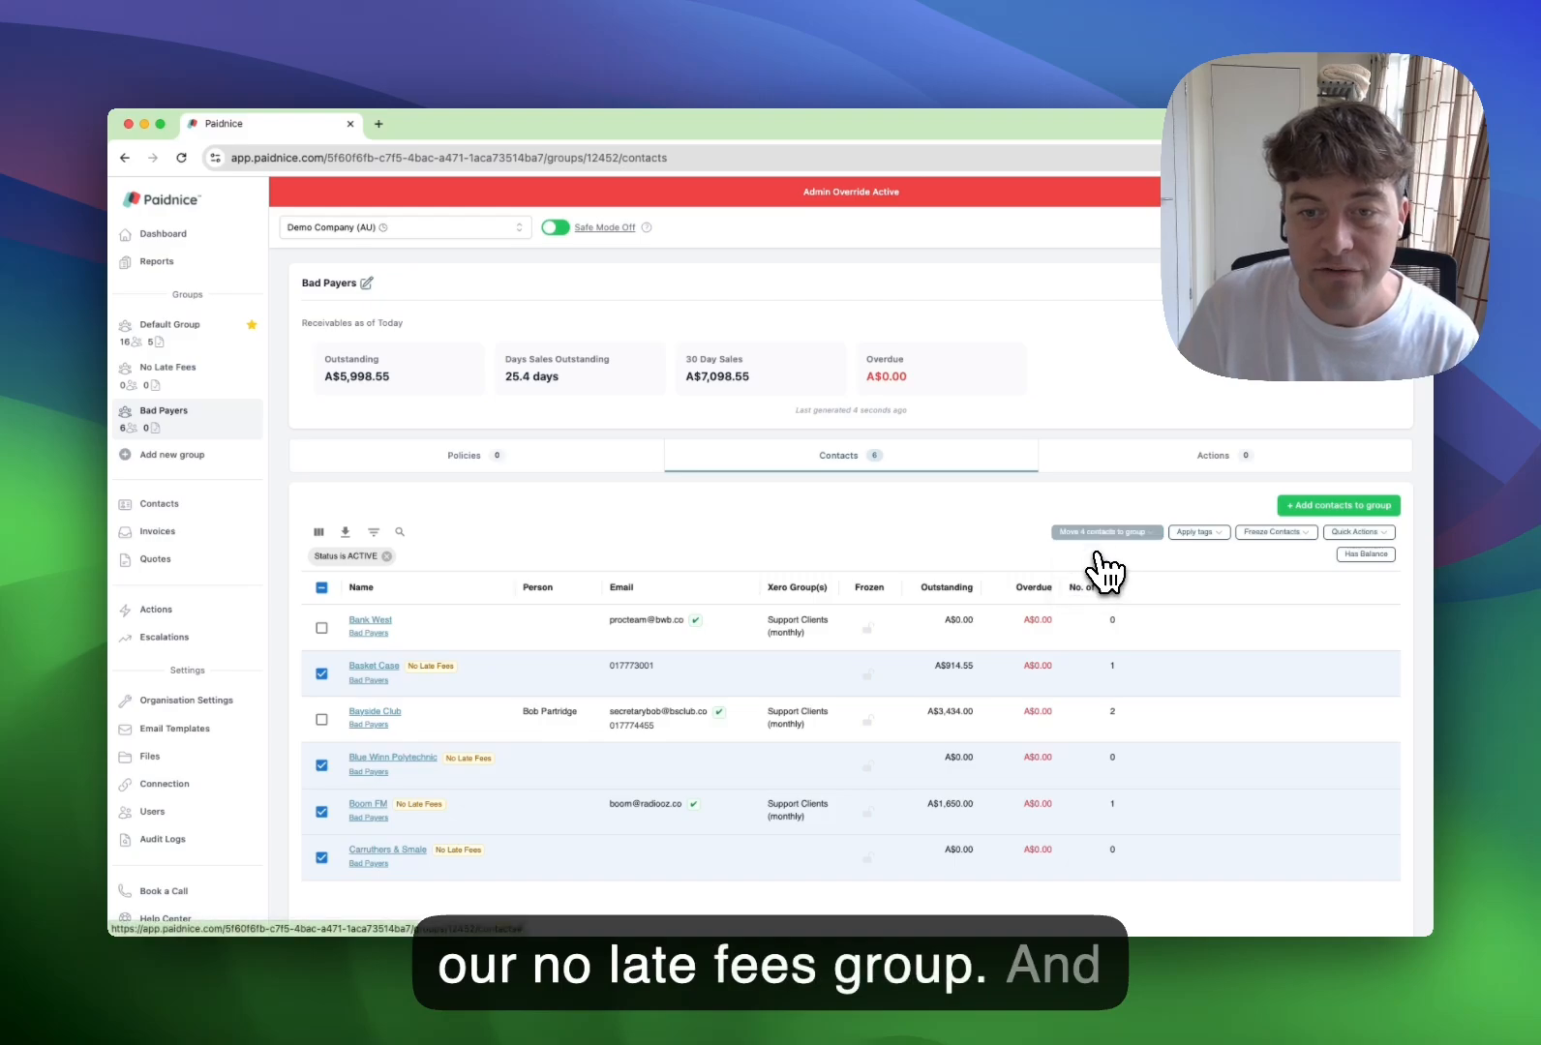
Review the policies and the scheduled and draft actions of the No Late Fees group.
left_click(187, 369)
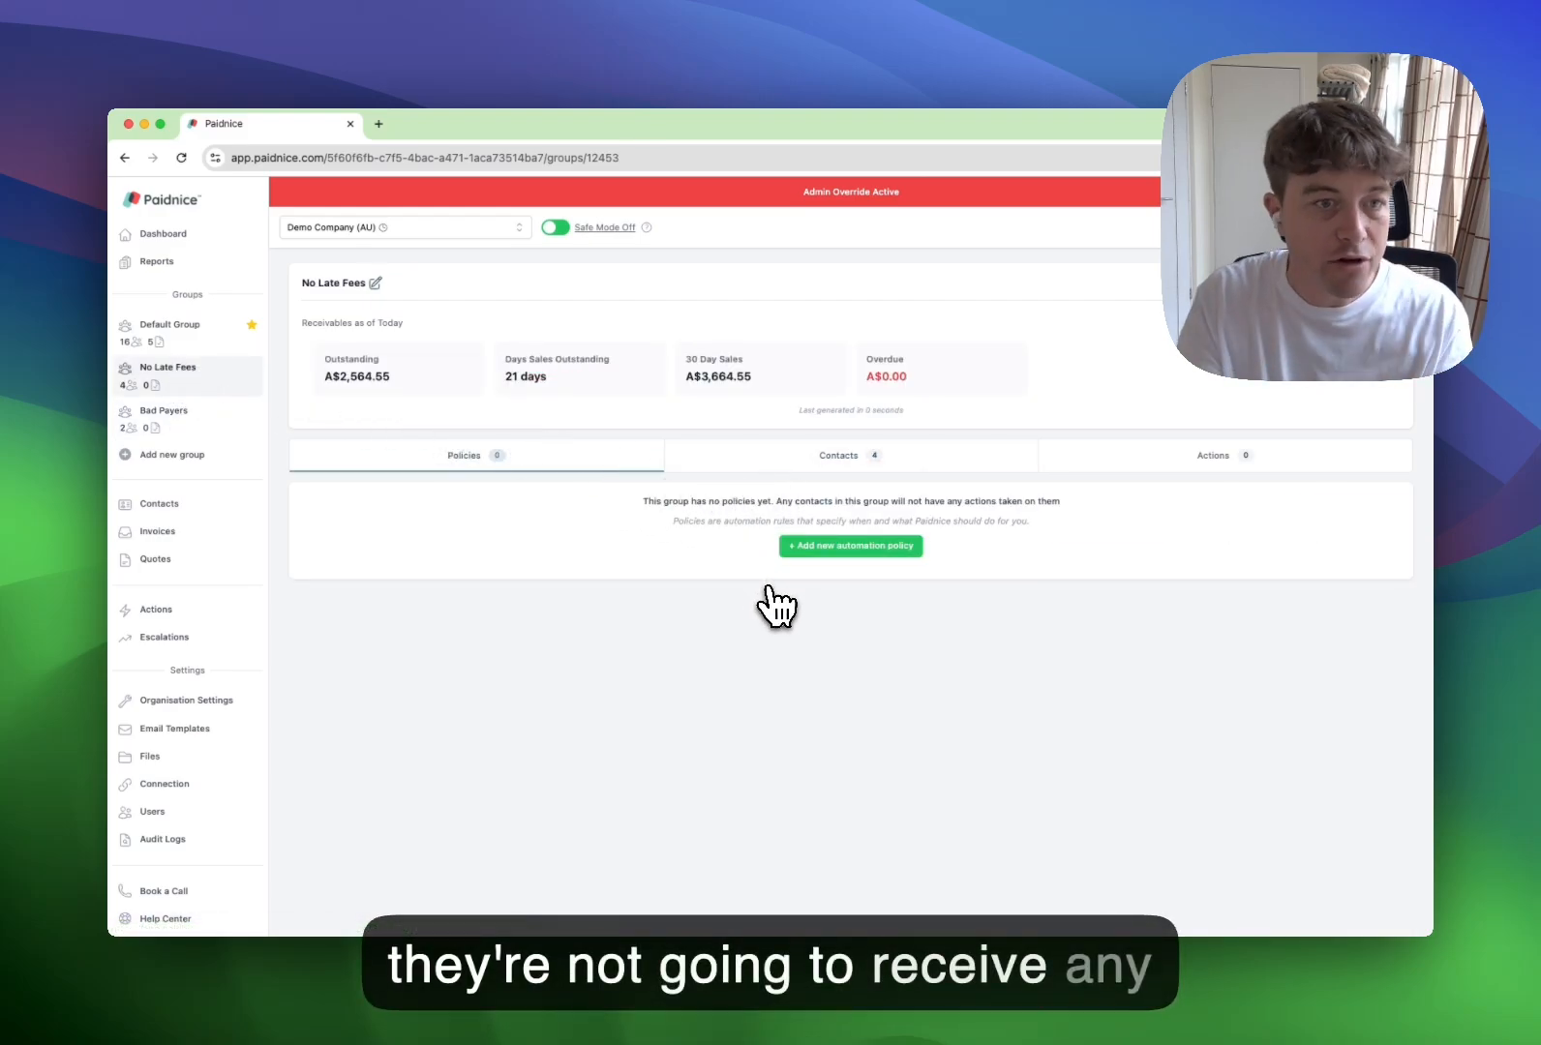
left_click(1246, 457)
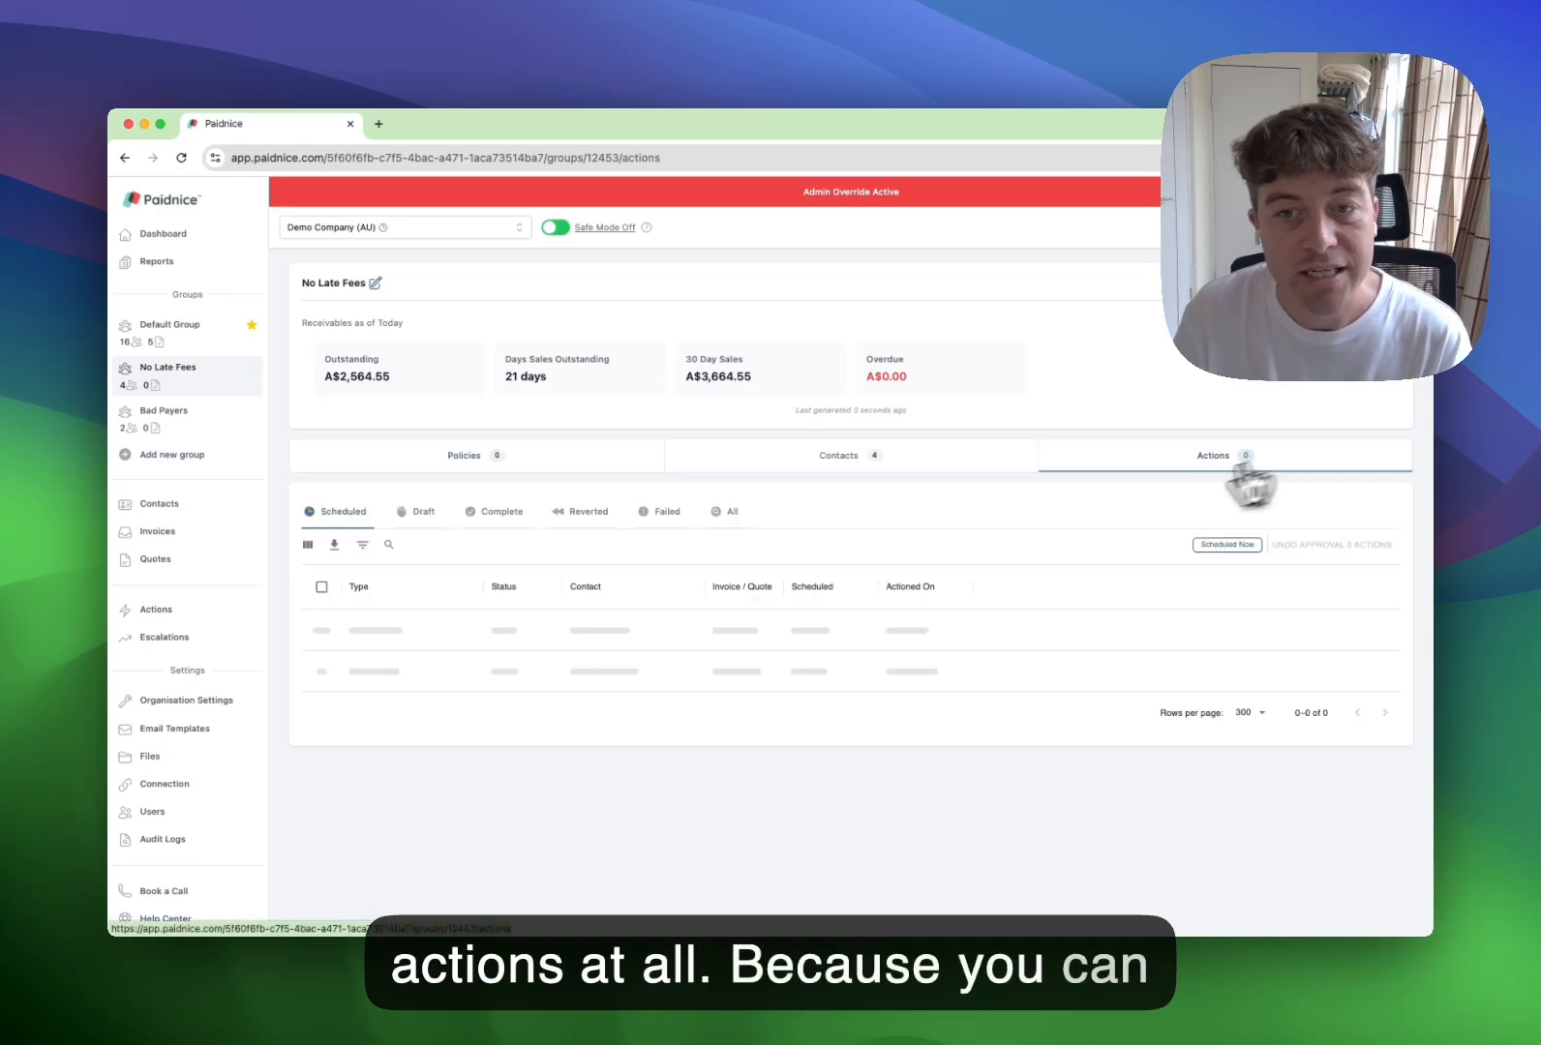
left_click(416, 512)
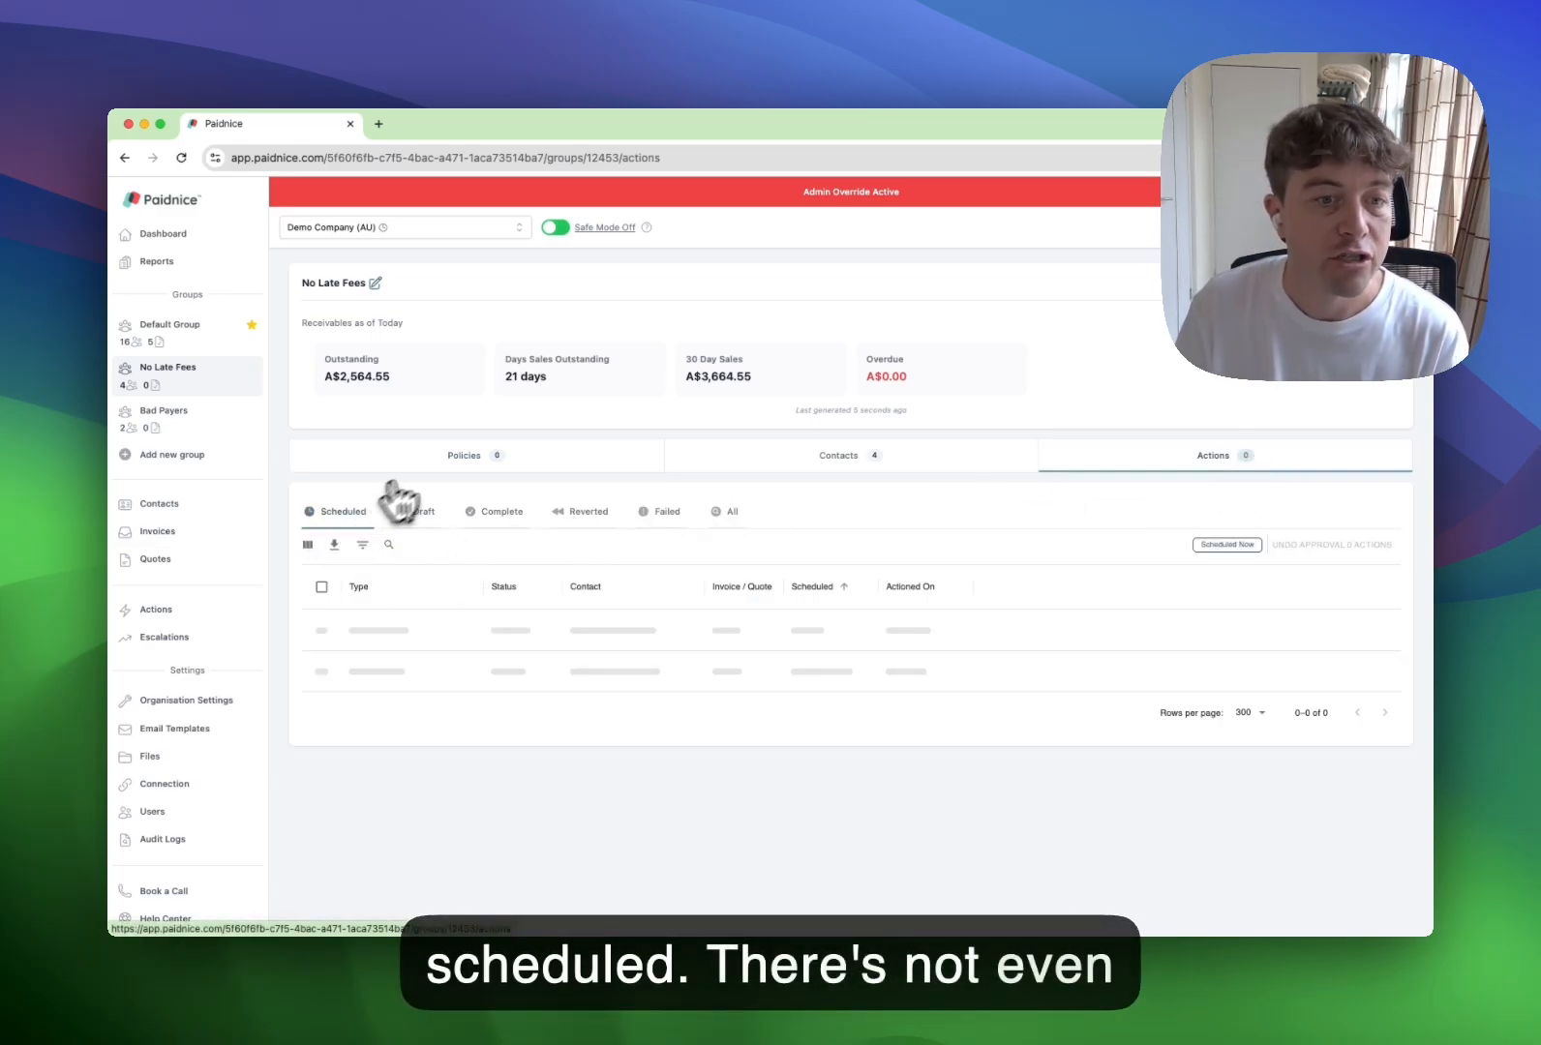
left_click(444, 459)
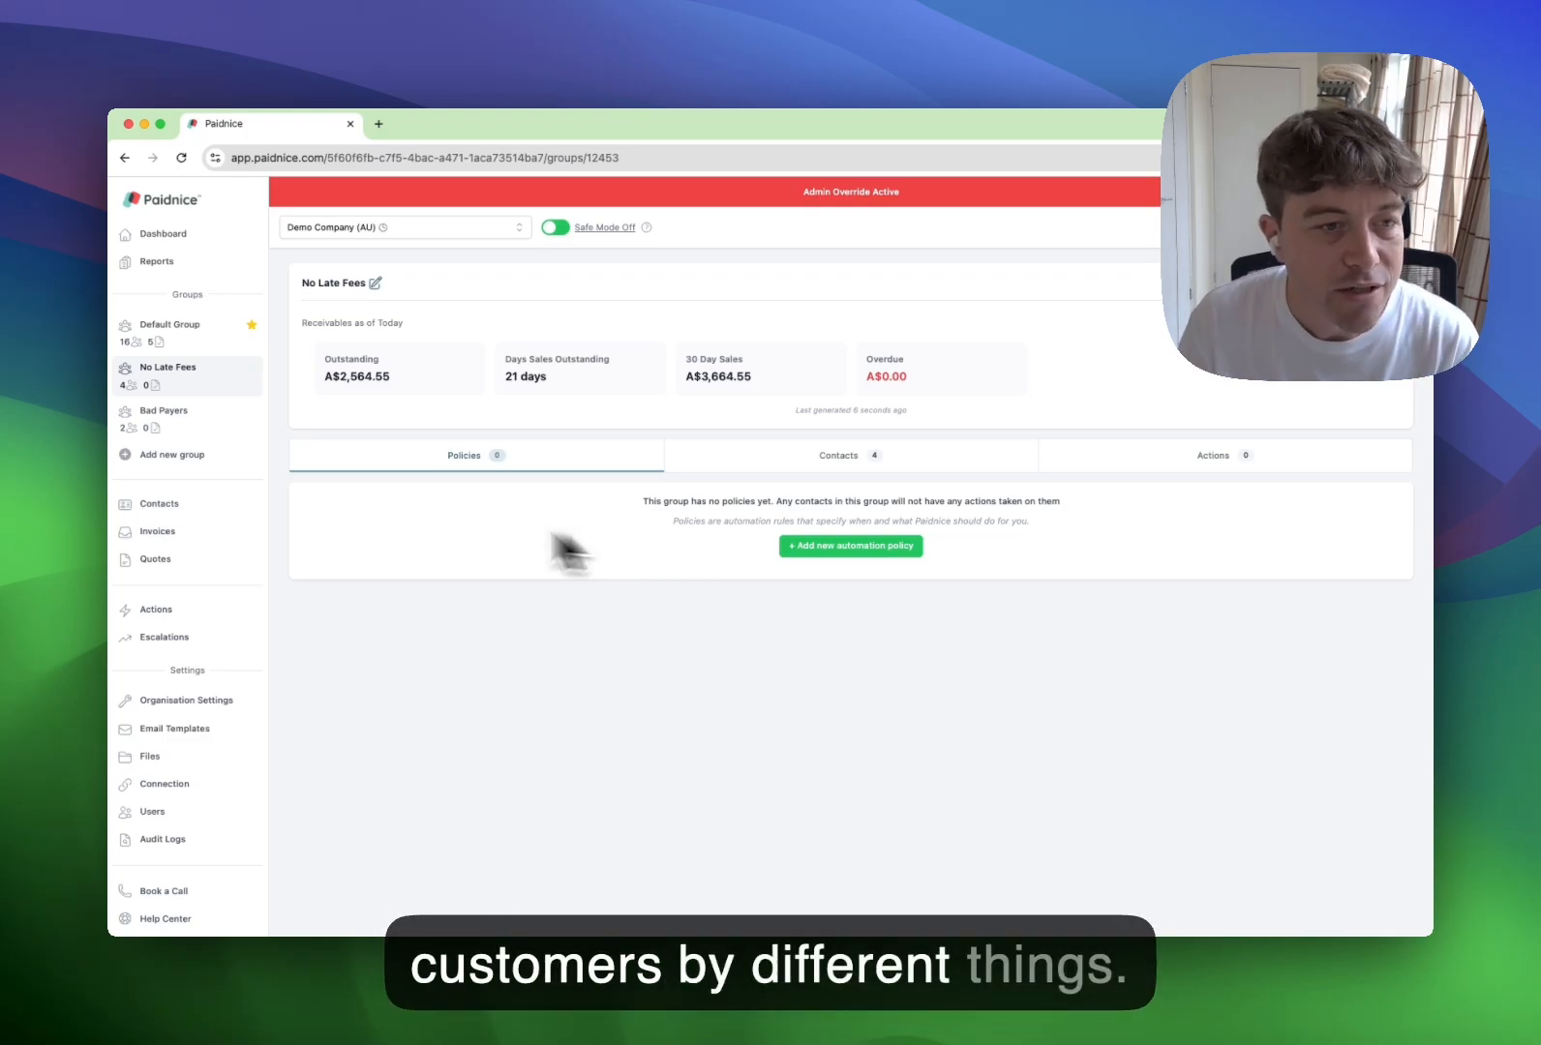
Revisit the Default Group, and list all contacts sorted by number of unpaid invoices in descending order.
left_click(214, 334)
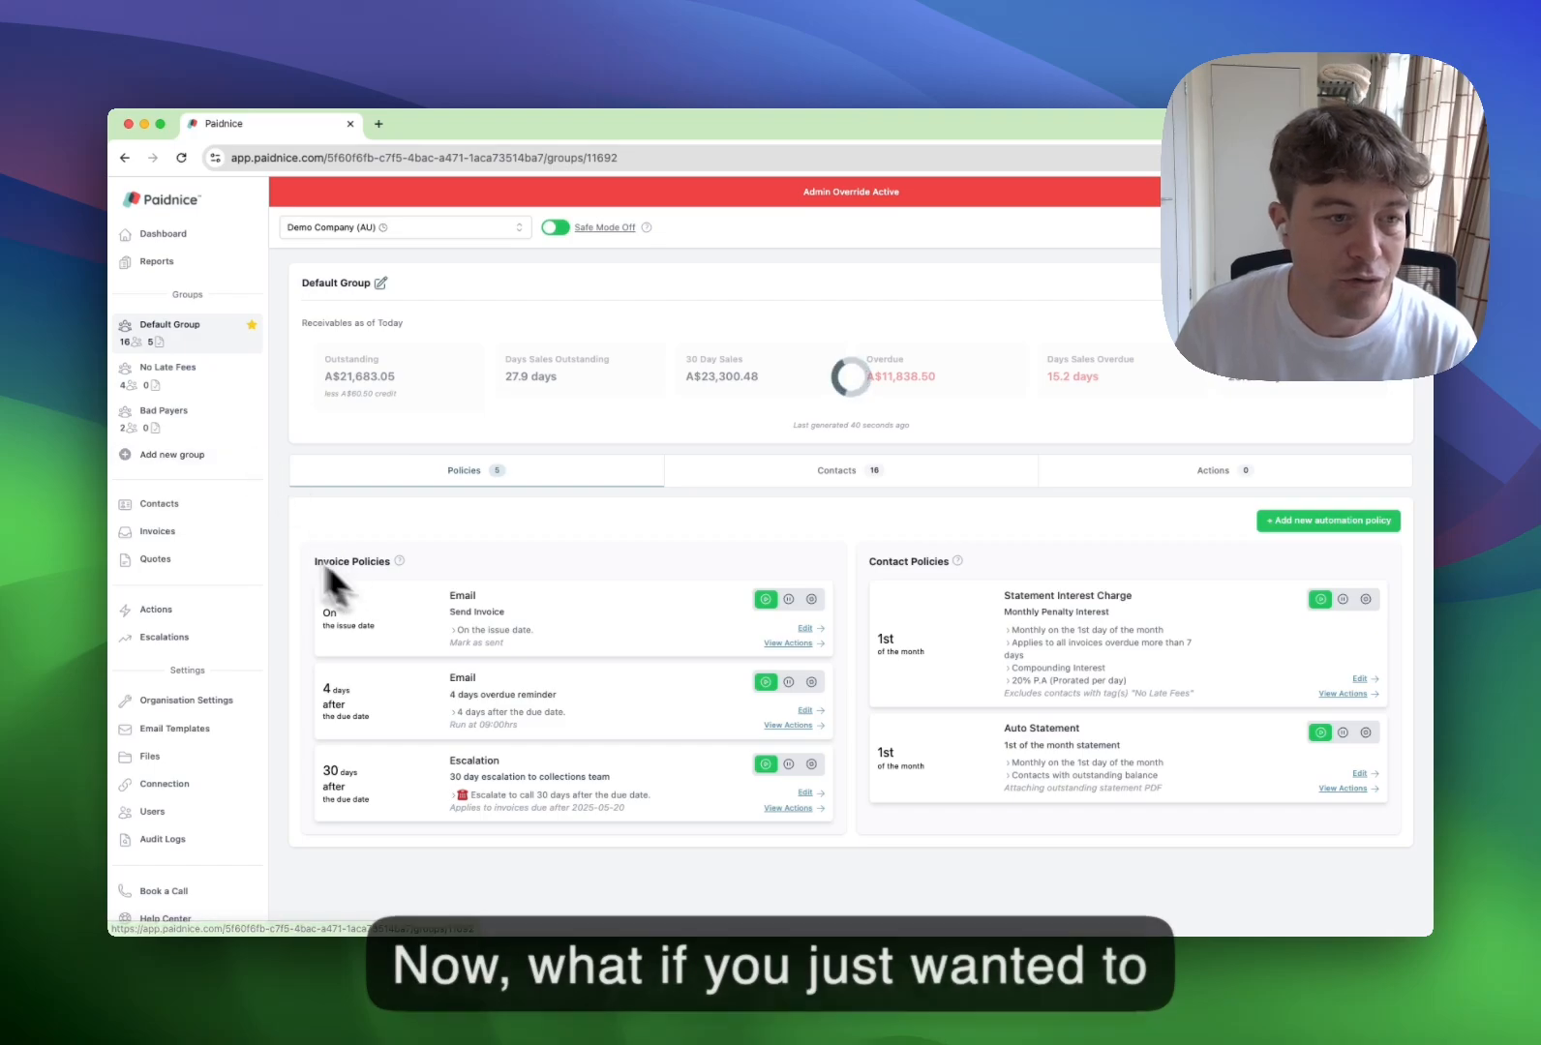
left_click(207, 502)
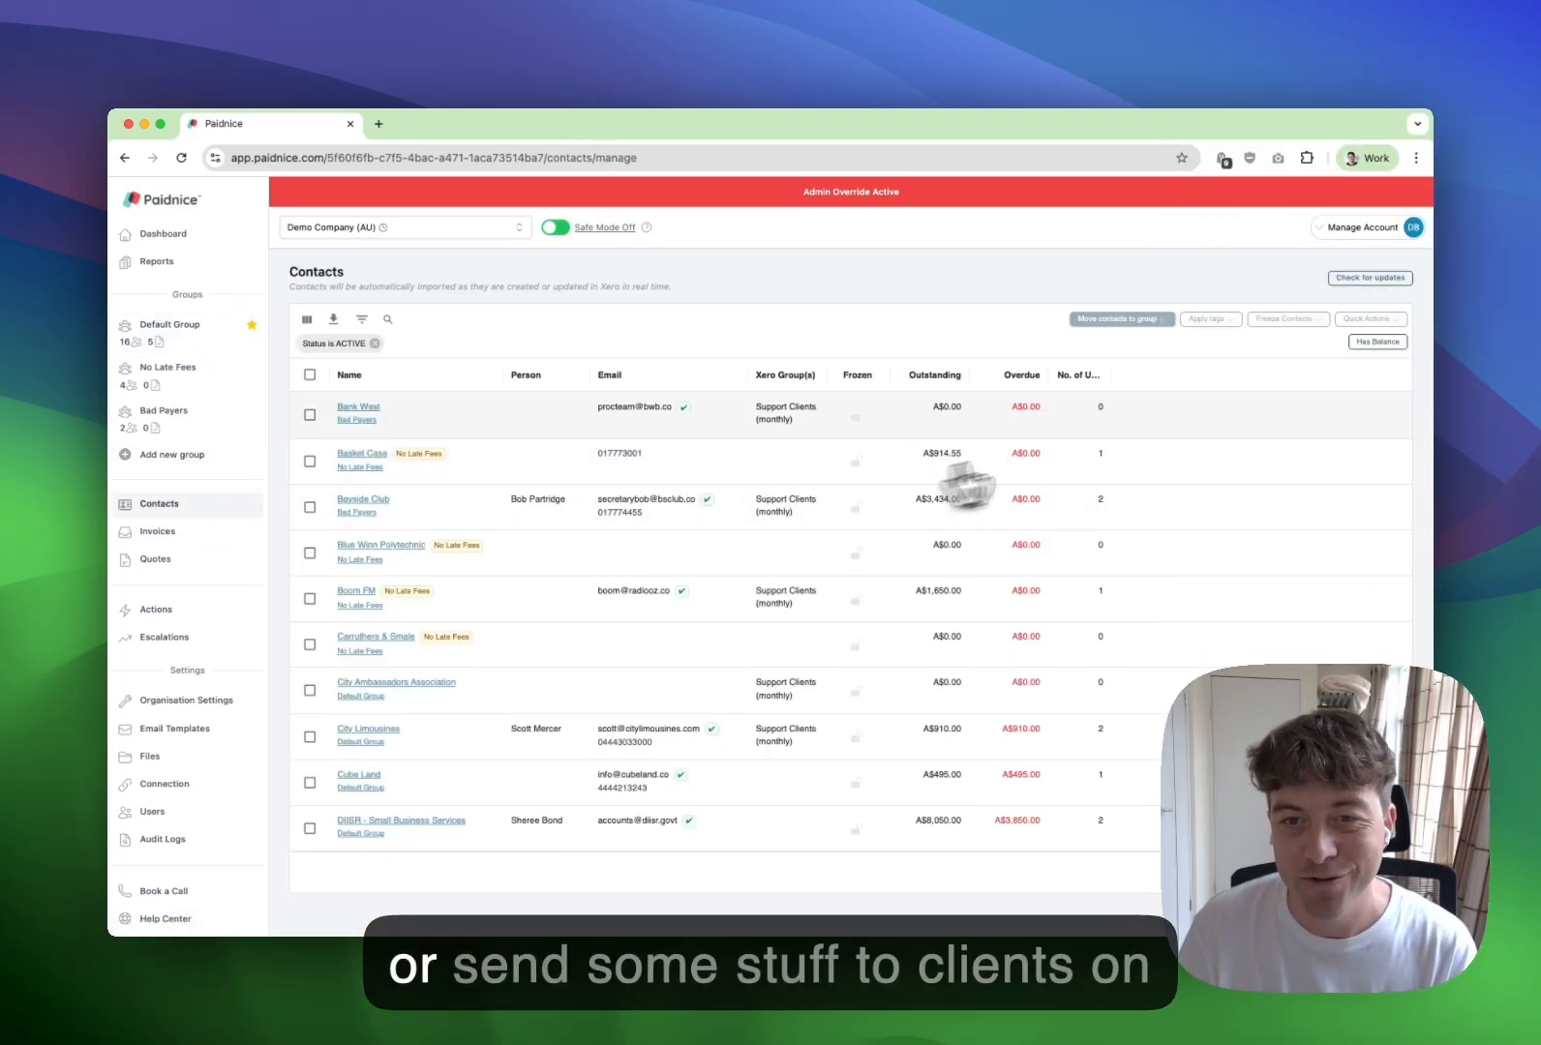
left_click(1065, 377)
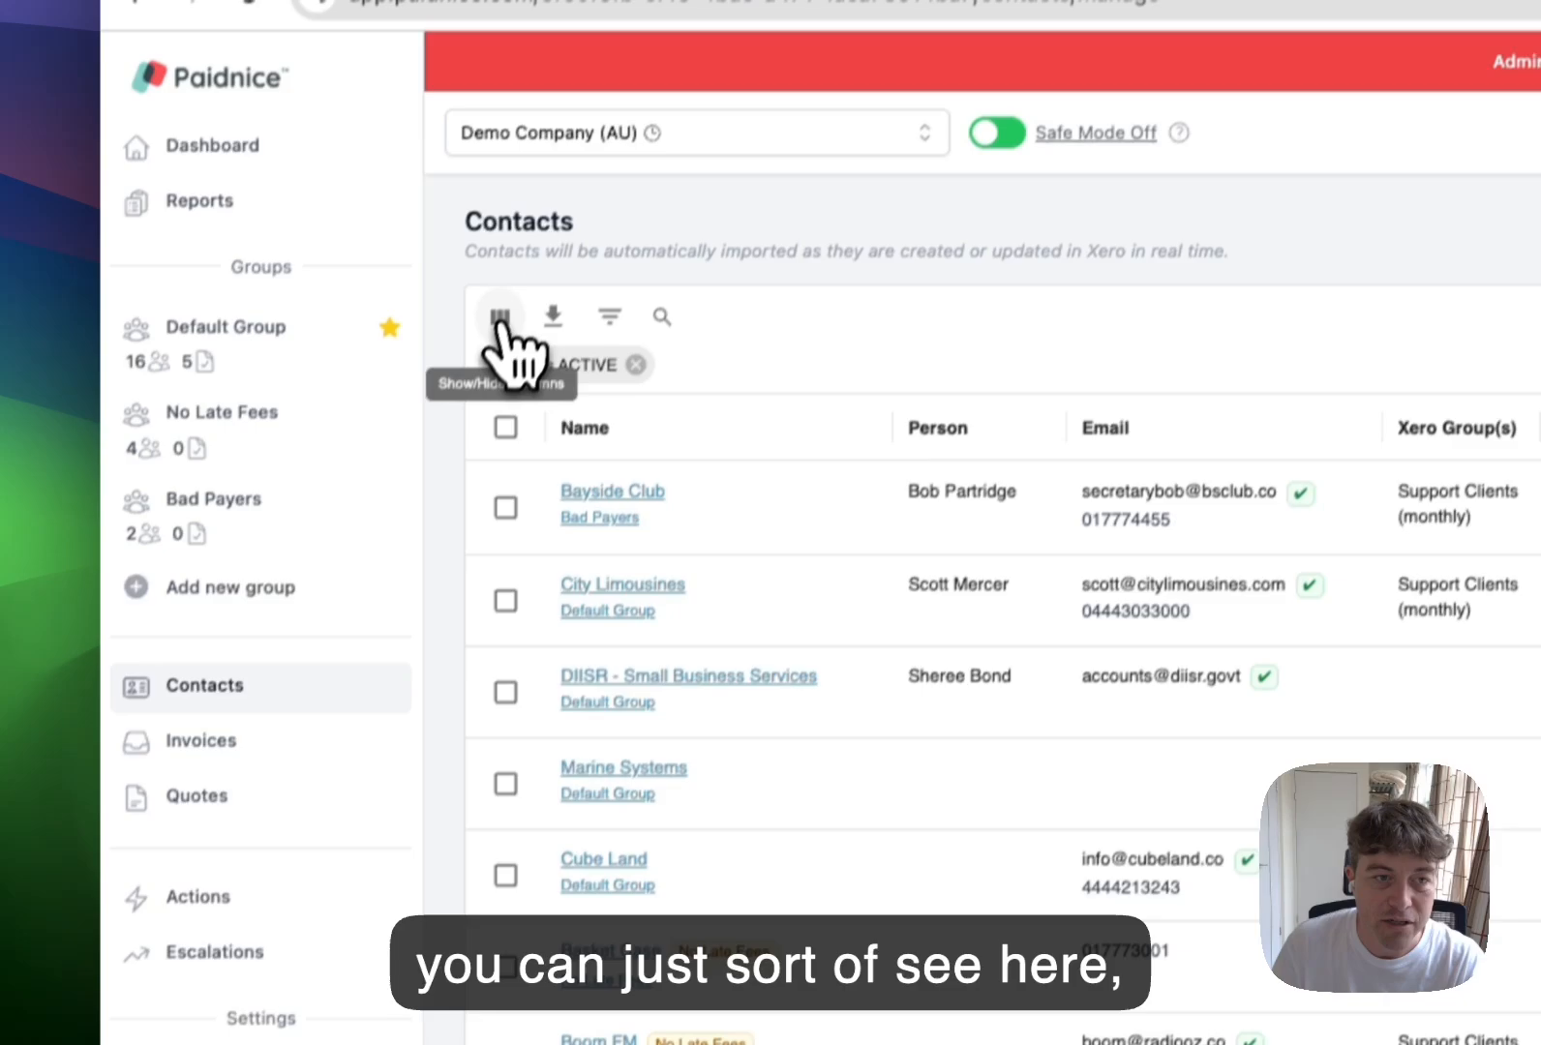
Look through the contact list's available columns and filter fields, and widen the No. of Unpaid Invoices column.
left_click(463, 428)
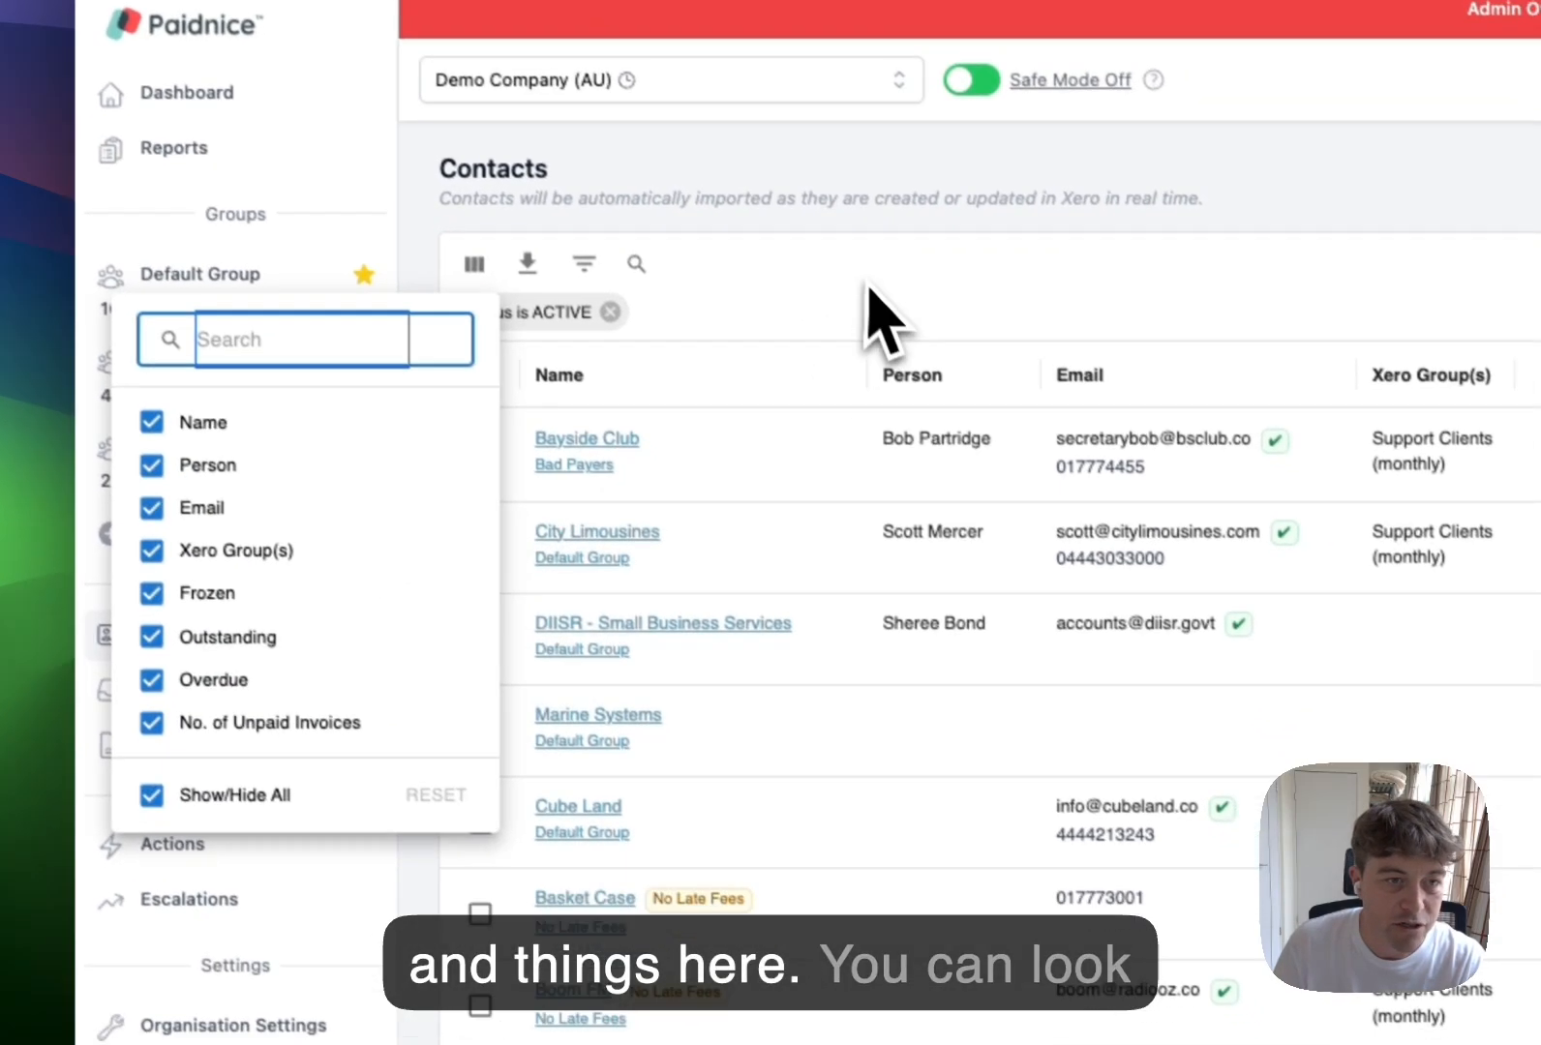
left_click(664, 304)
left_click(575, 255)
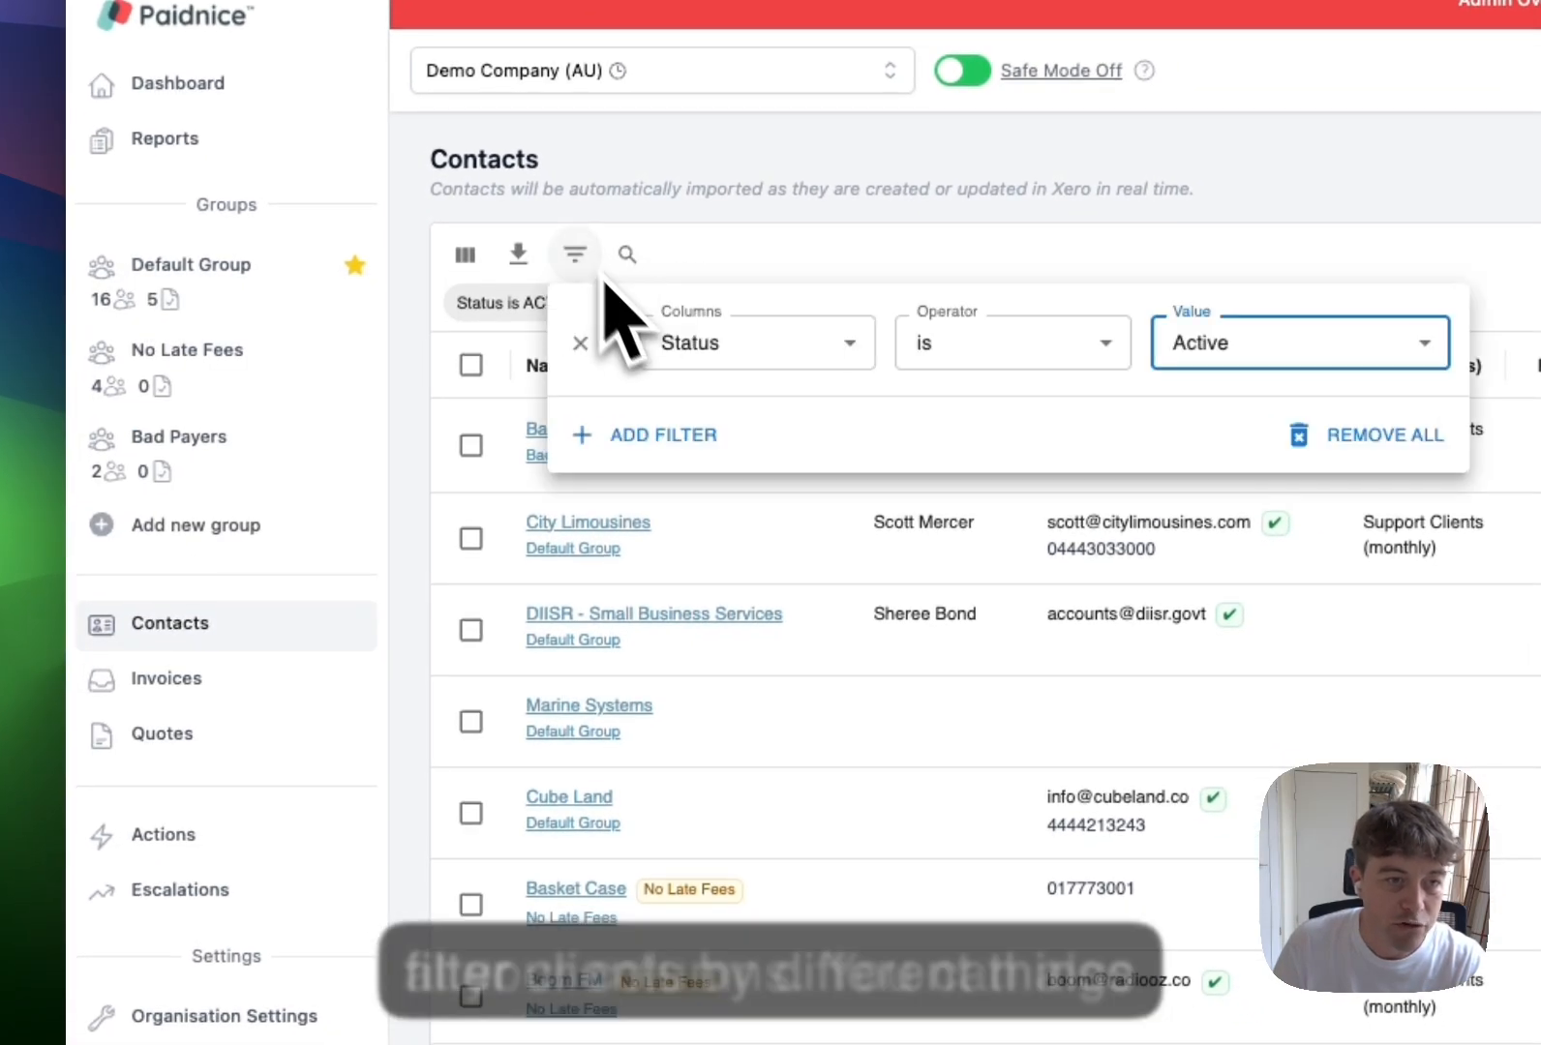
left_click(812, 365)
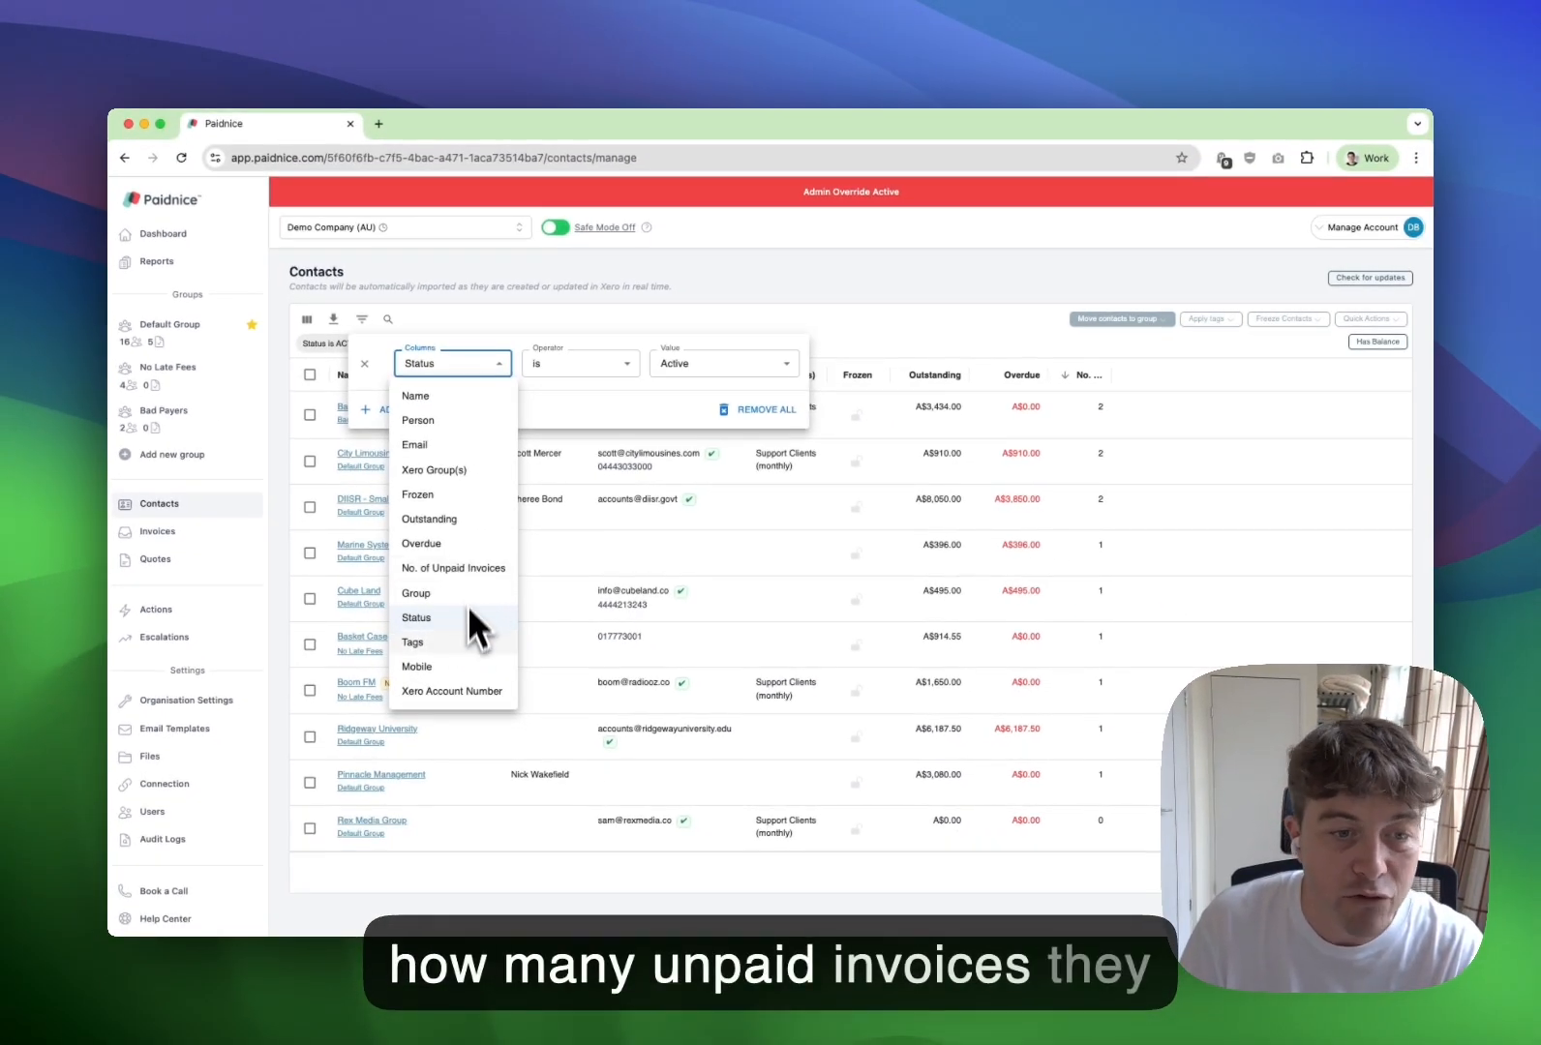
left_click(726, 293)
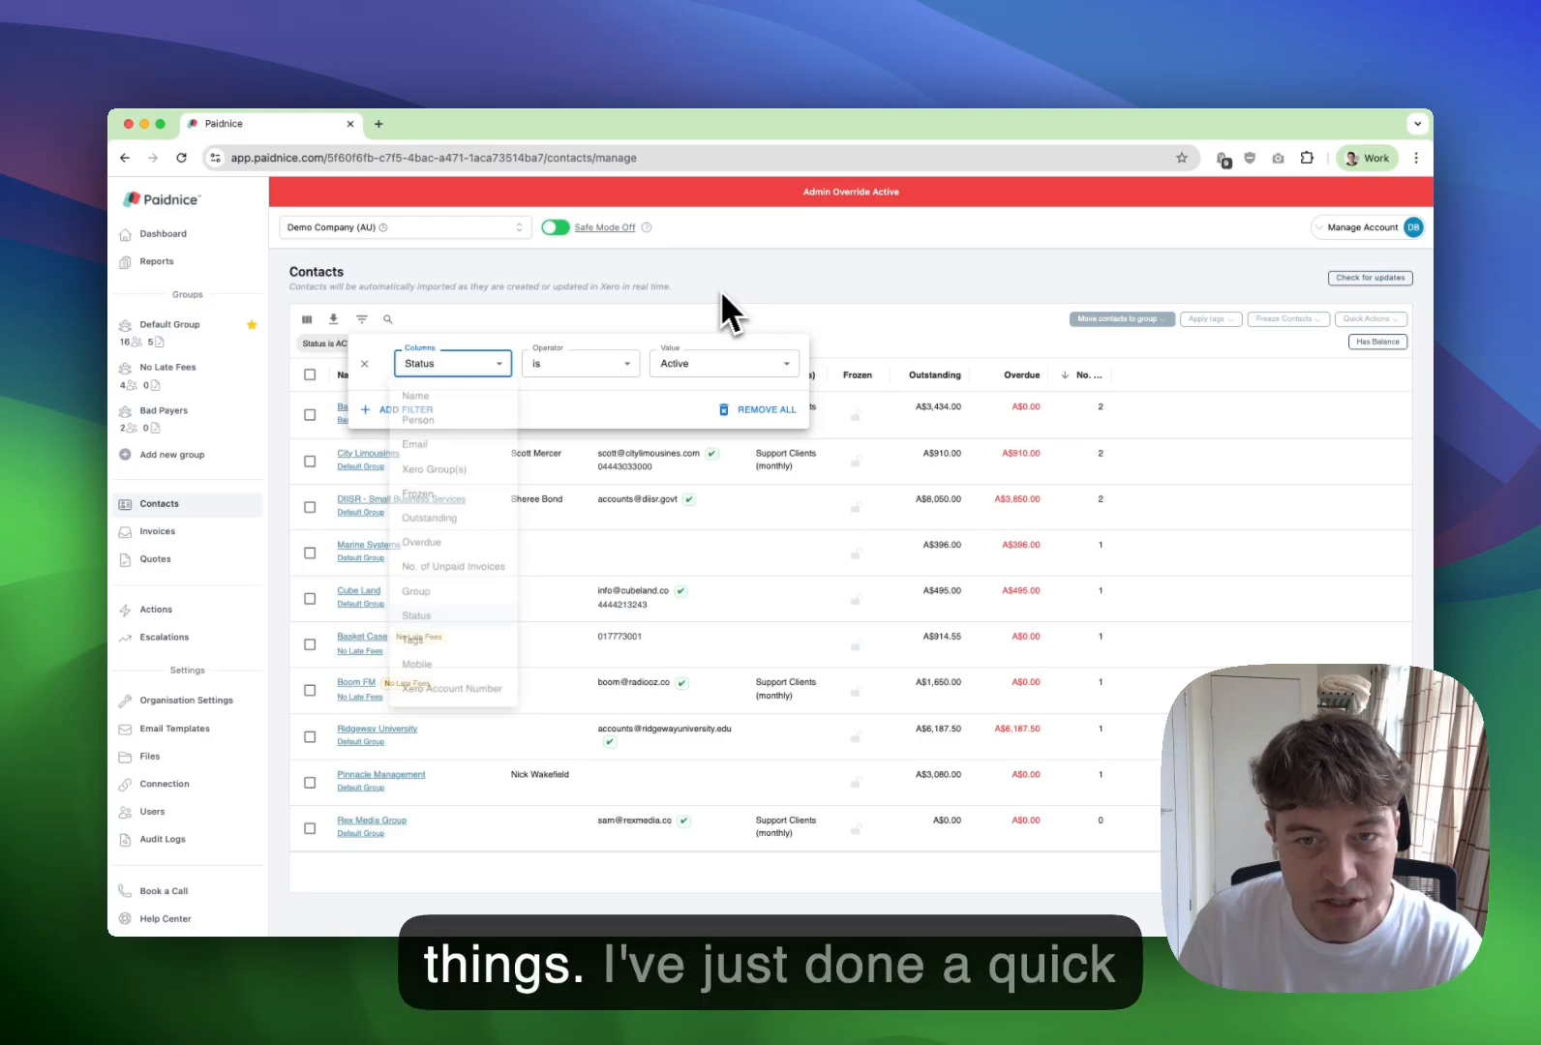
left_click(839, 282)
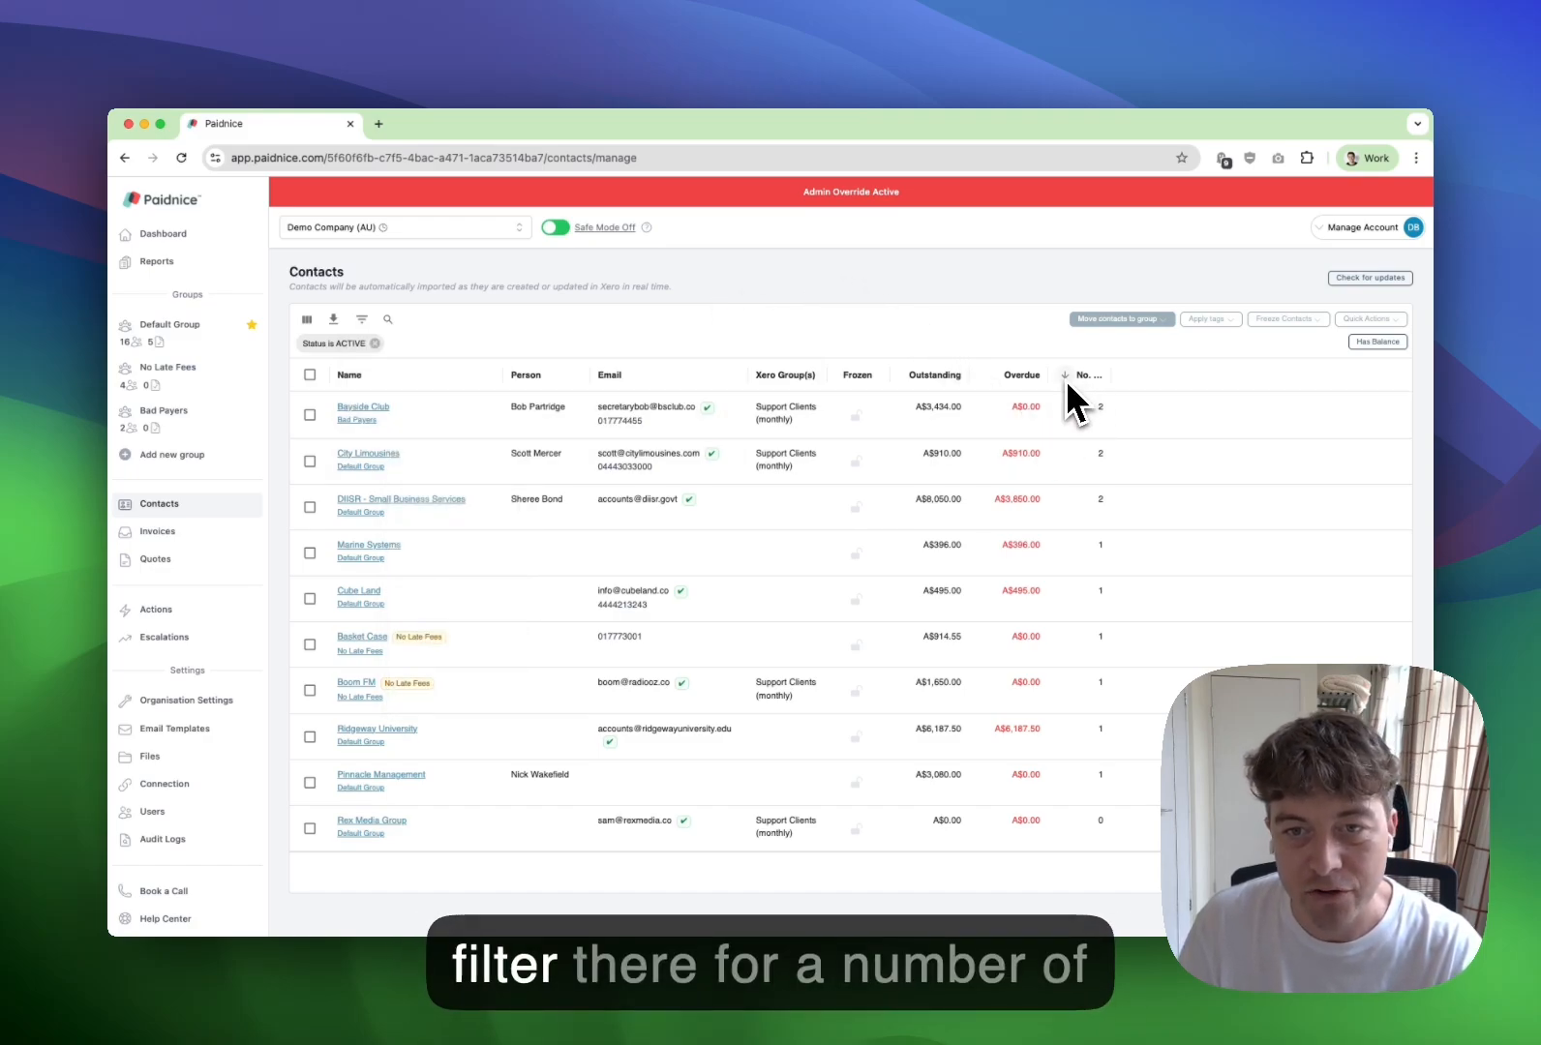
left_click_drag(1108, 375, 1169, 380)
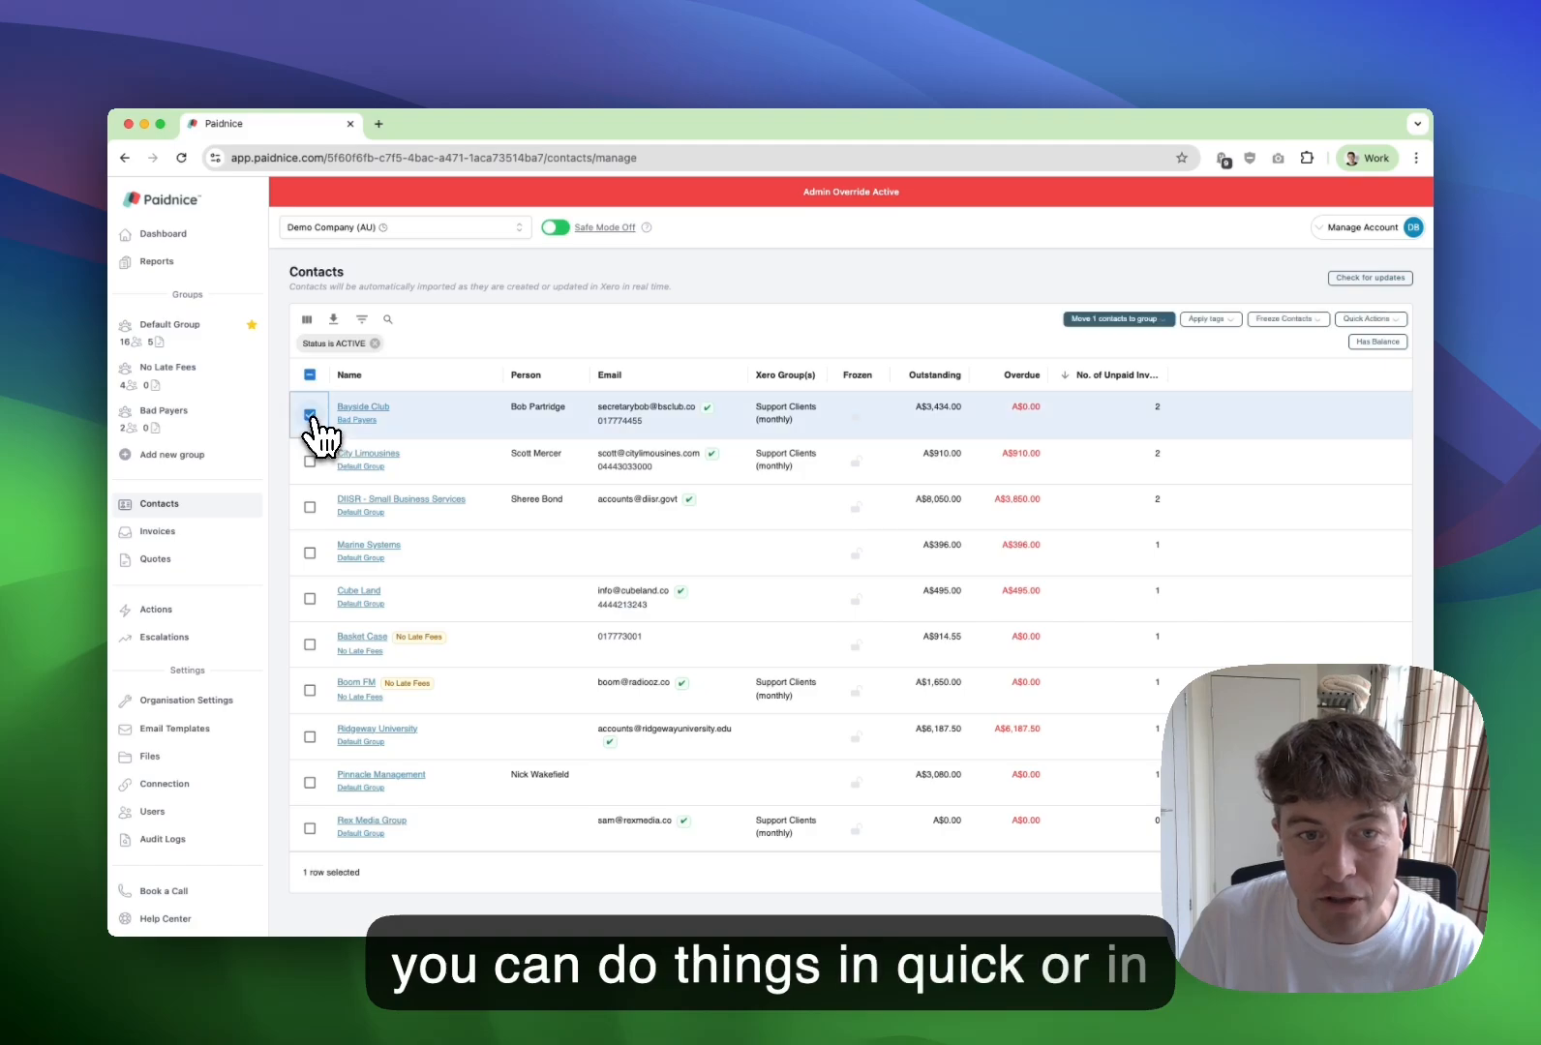
Select Bayside Club, City Limousines and DIISR - Small Business Services, look at their bulk quick actions, and clear the selection.
left_click(310, 462)
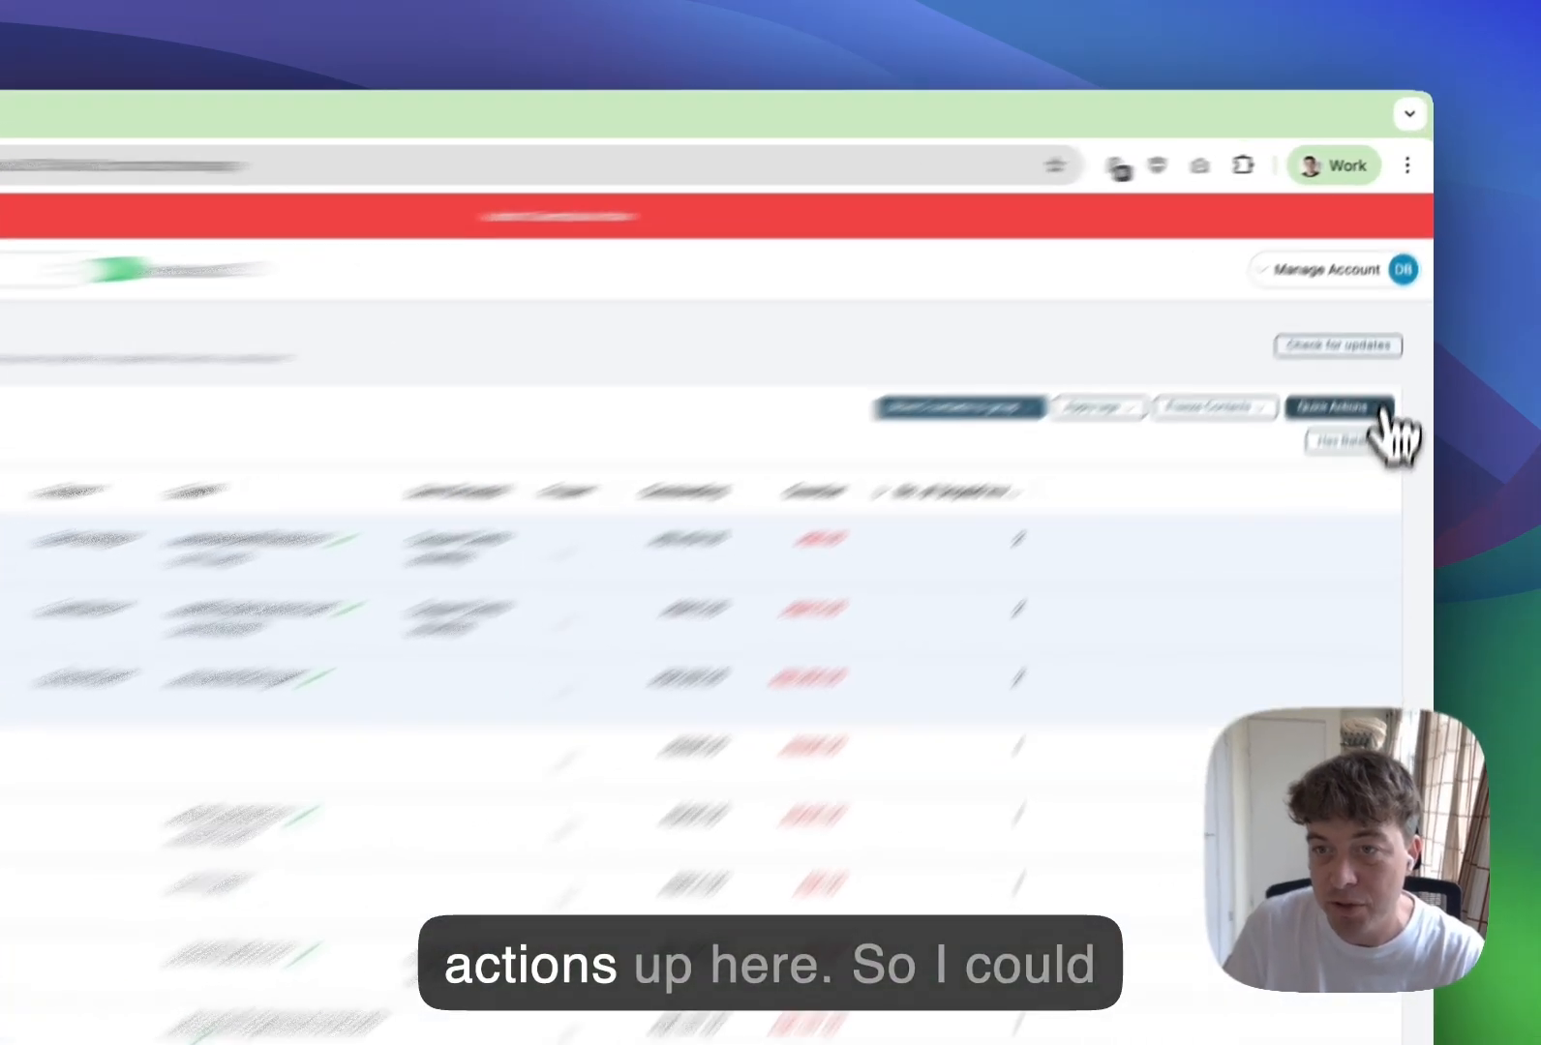
left_click(1346, 319)
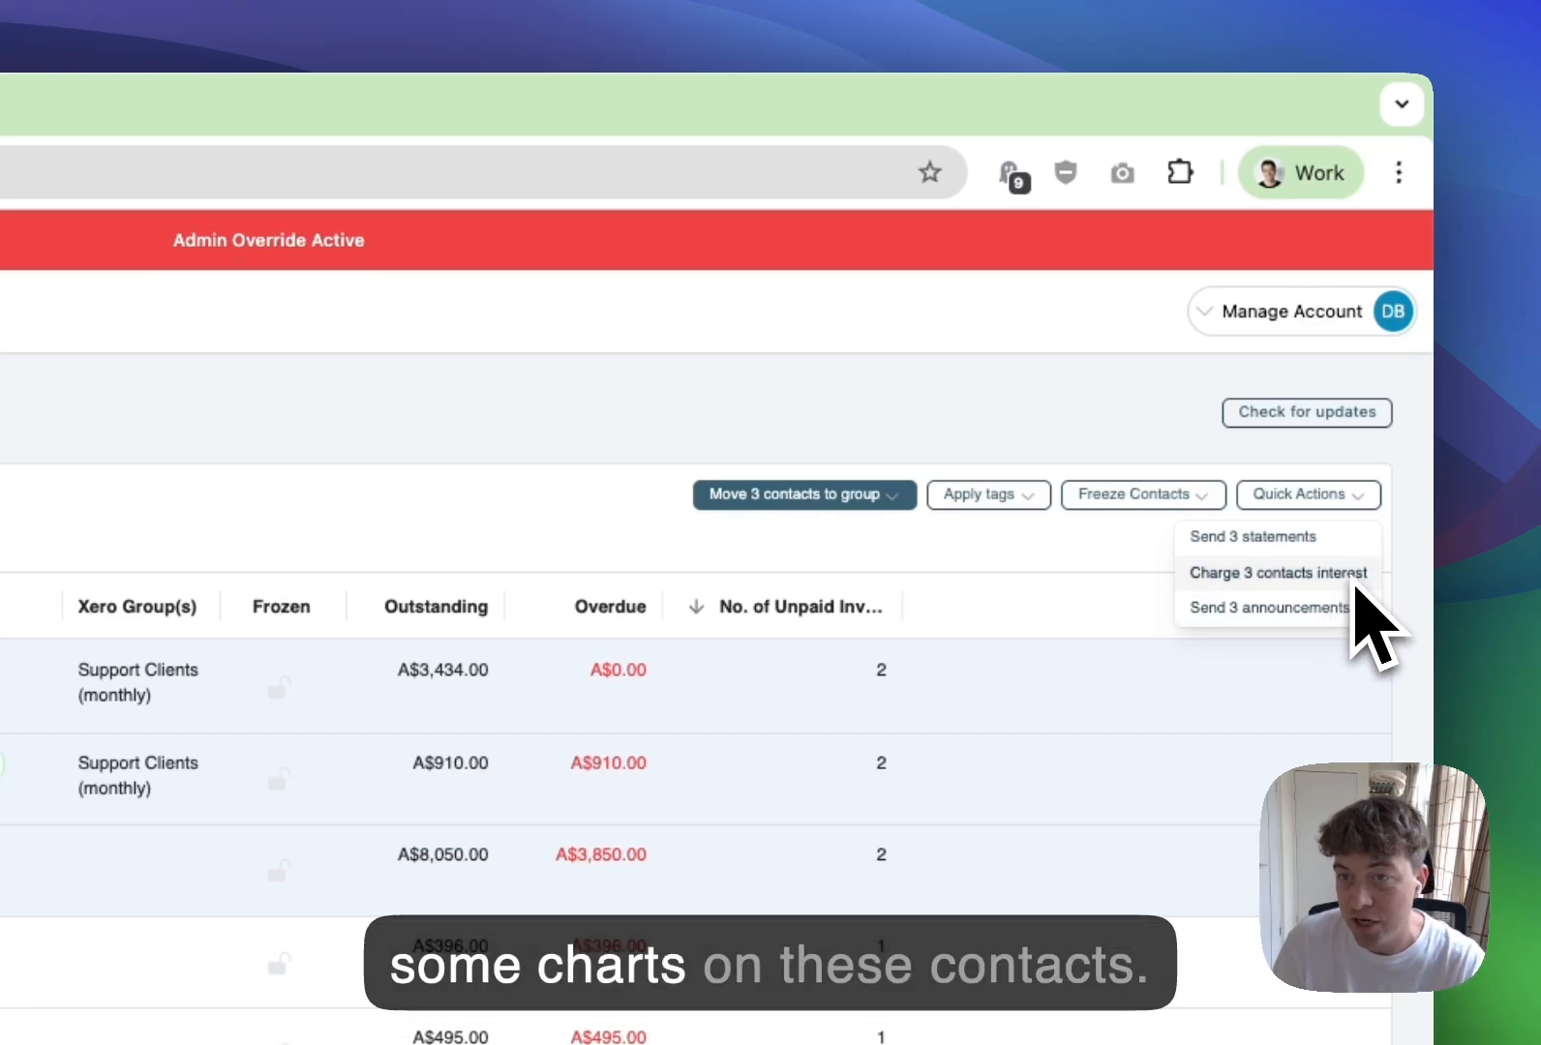
left_click(1138, 502)
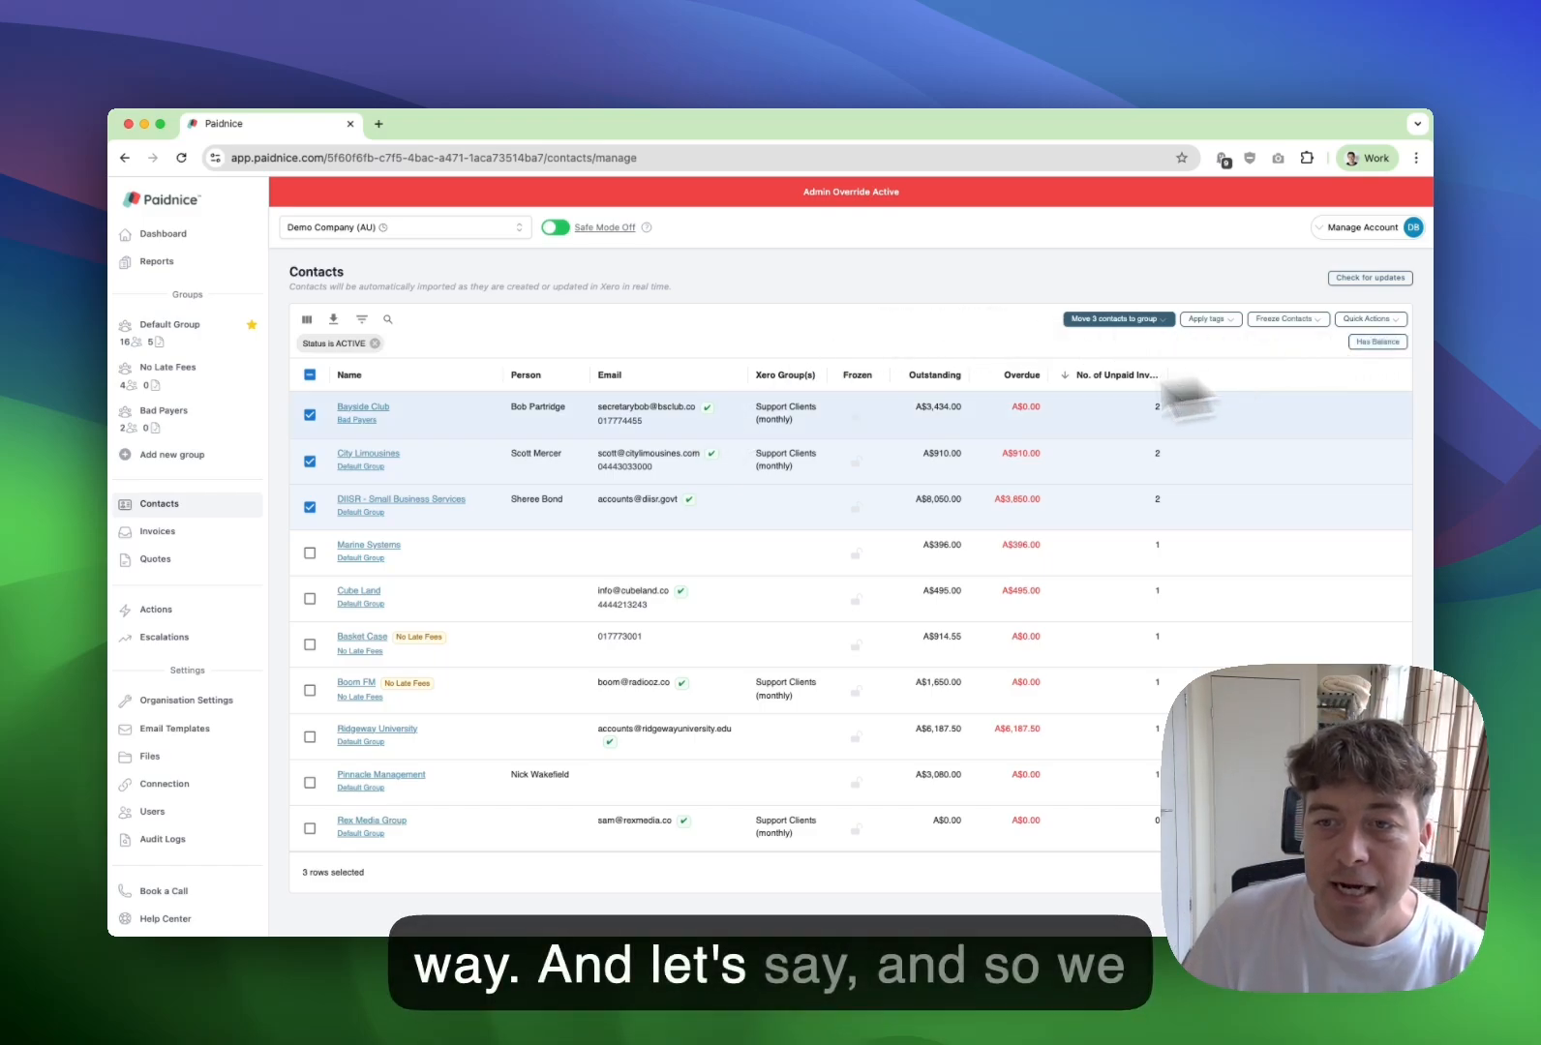
left_click(310, 415)
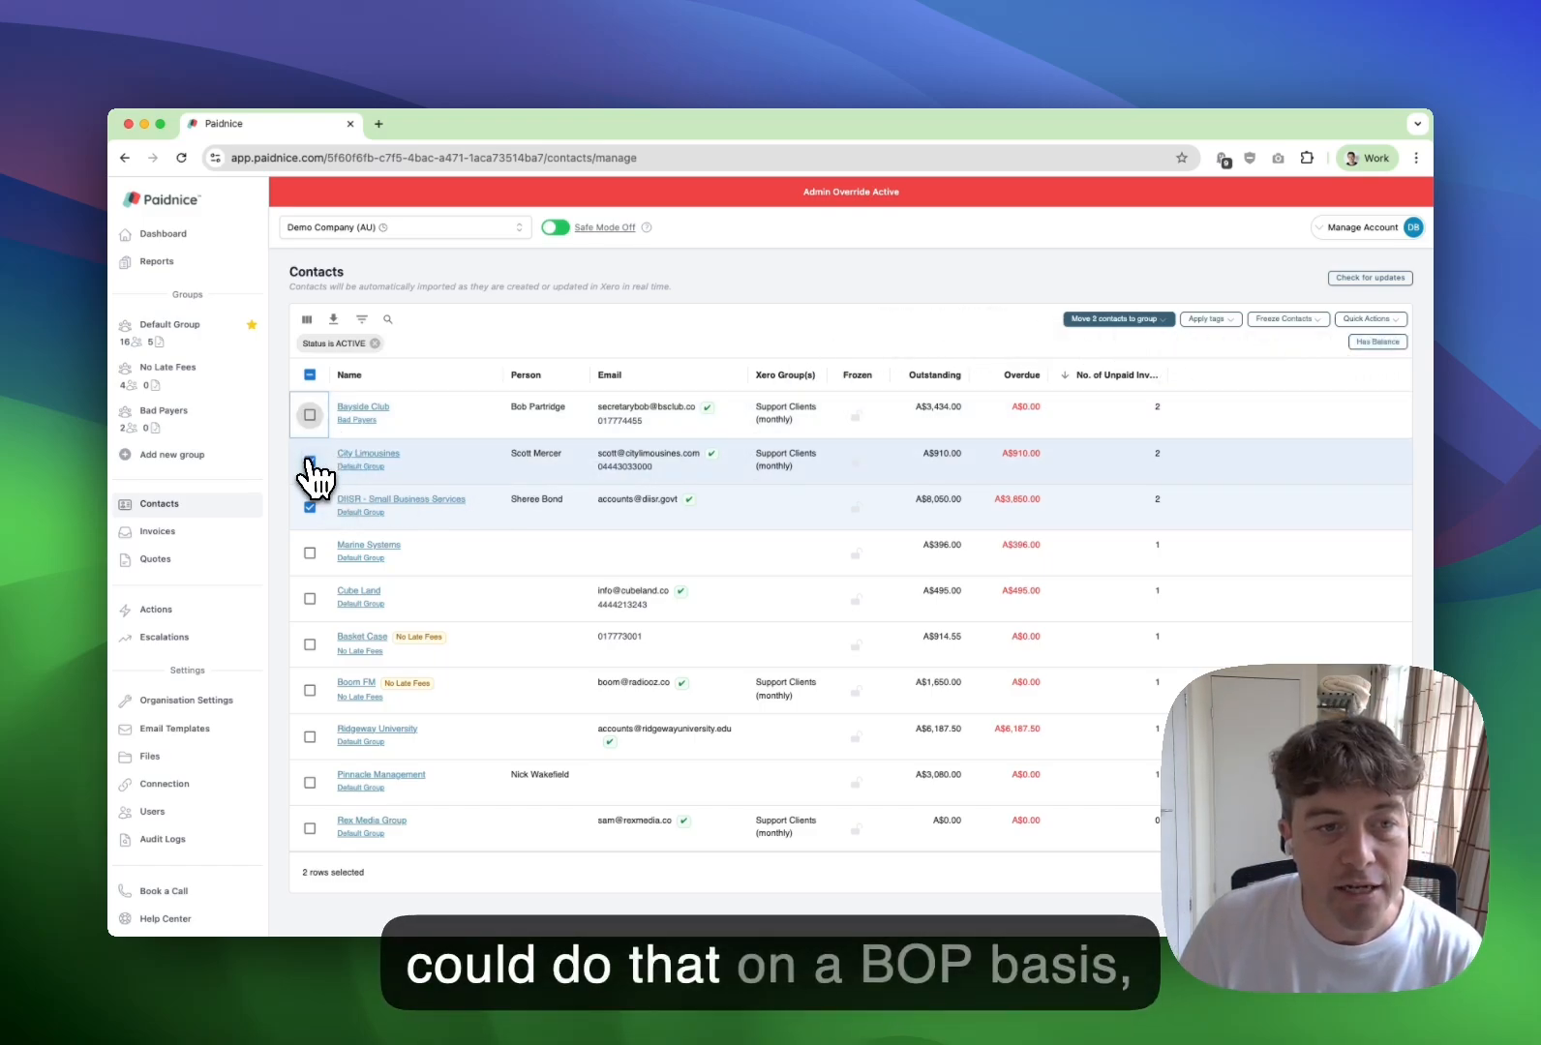
left_click(310, 506)
Open the contact Bayside Club and preview a one-off percentage interest charge of 10%, closing it without applying.
left_click(379, 407)
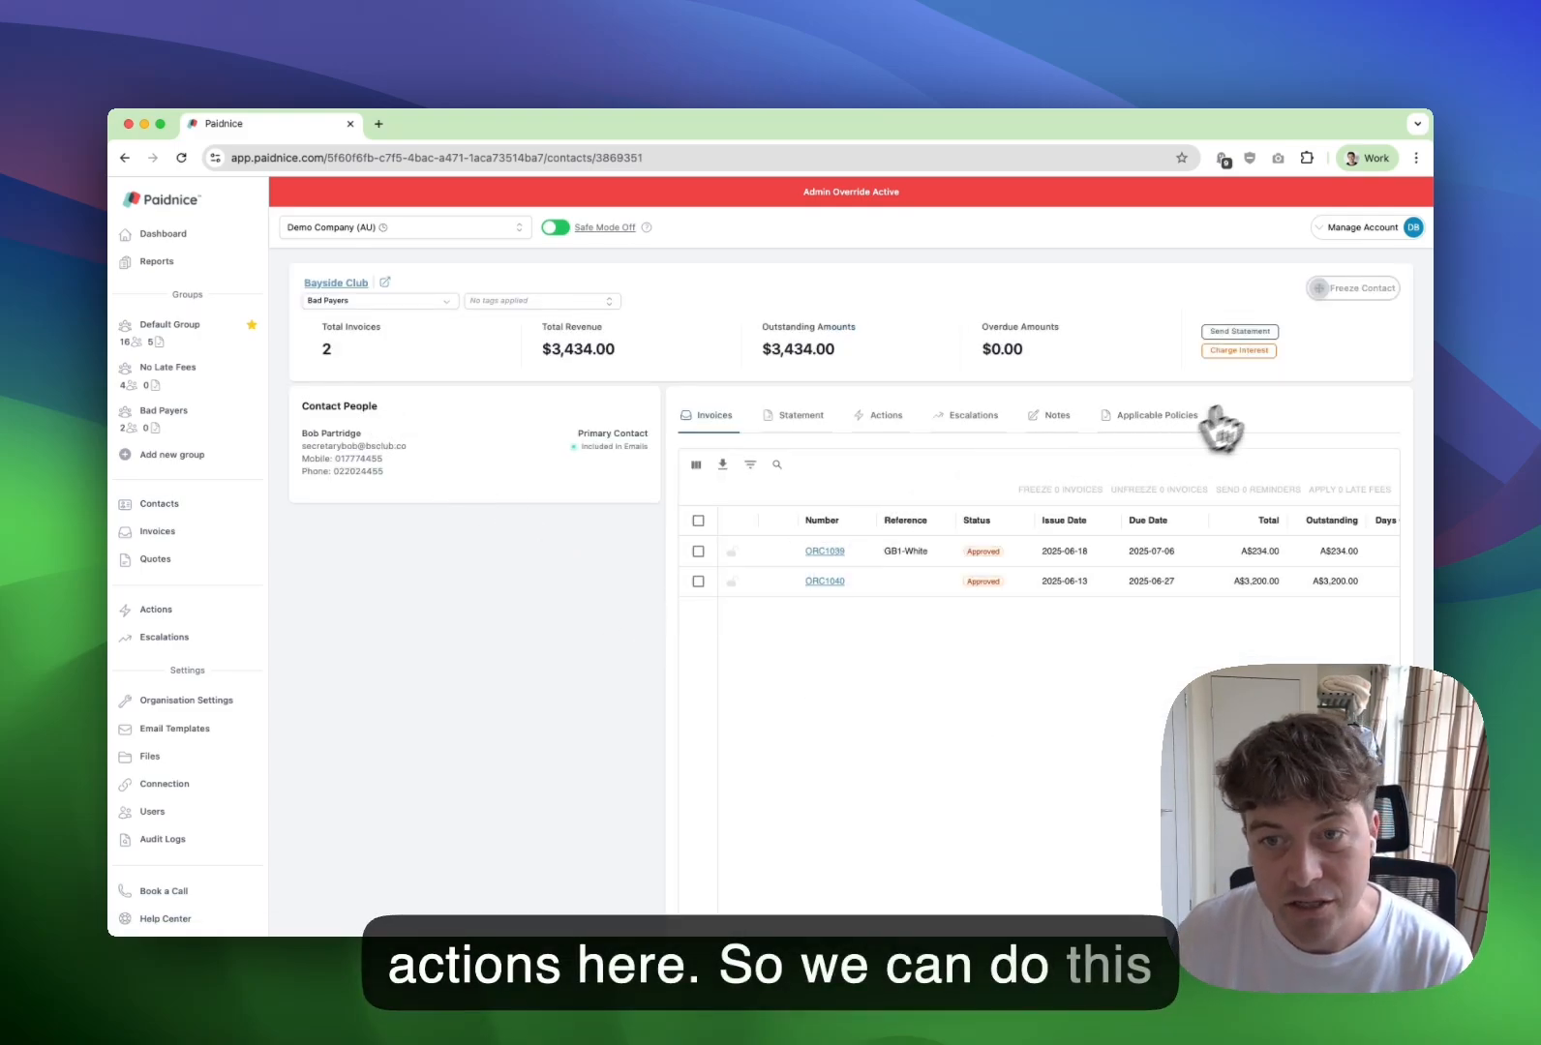
left_click(1249, 351)
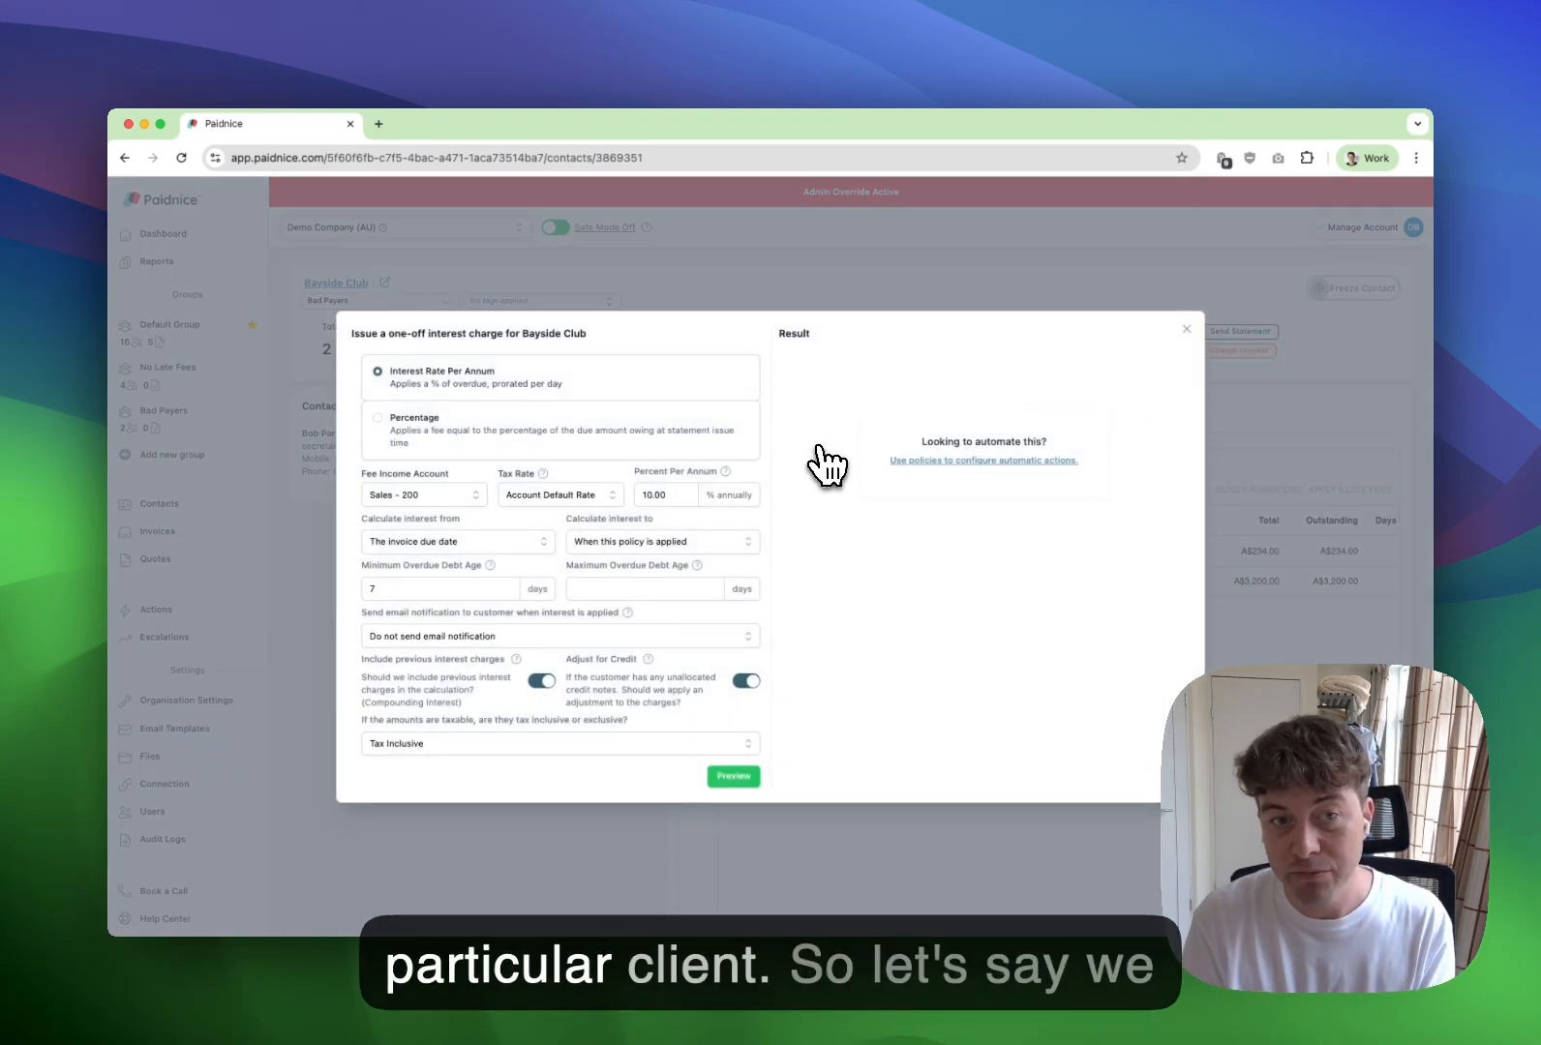
left_click(408, 438)
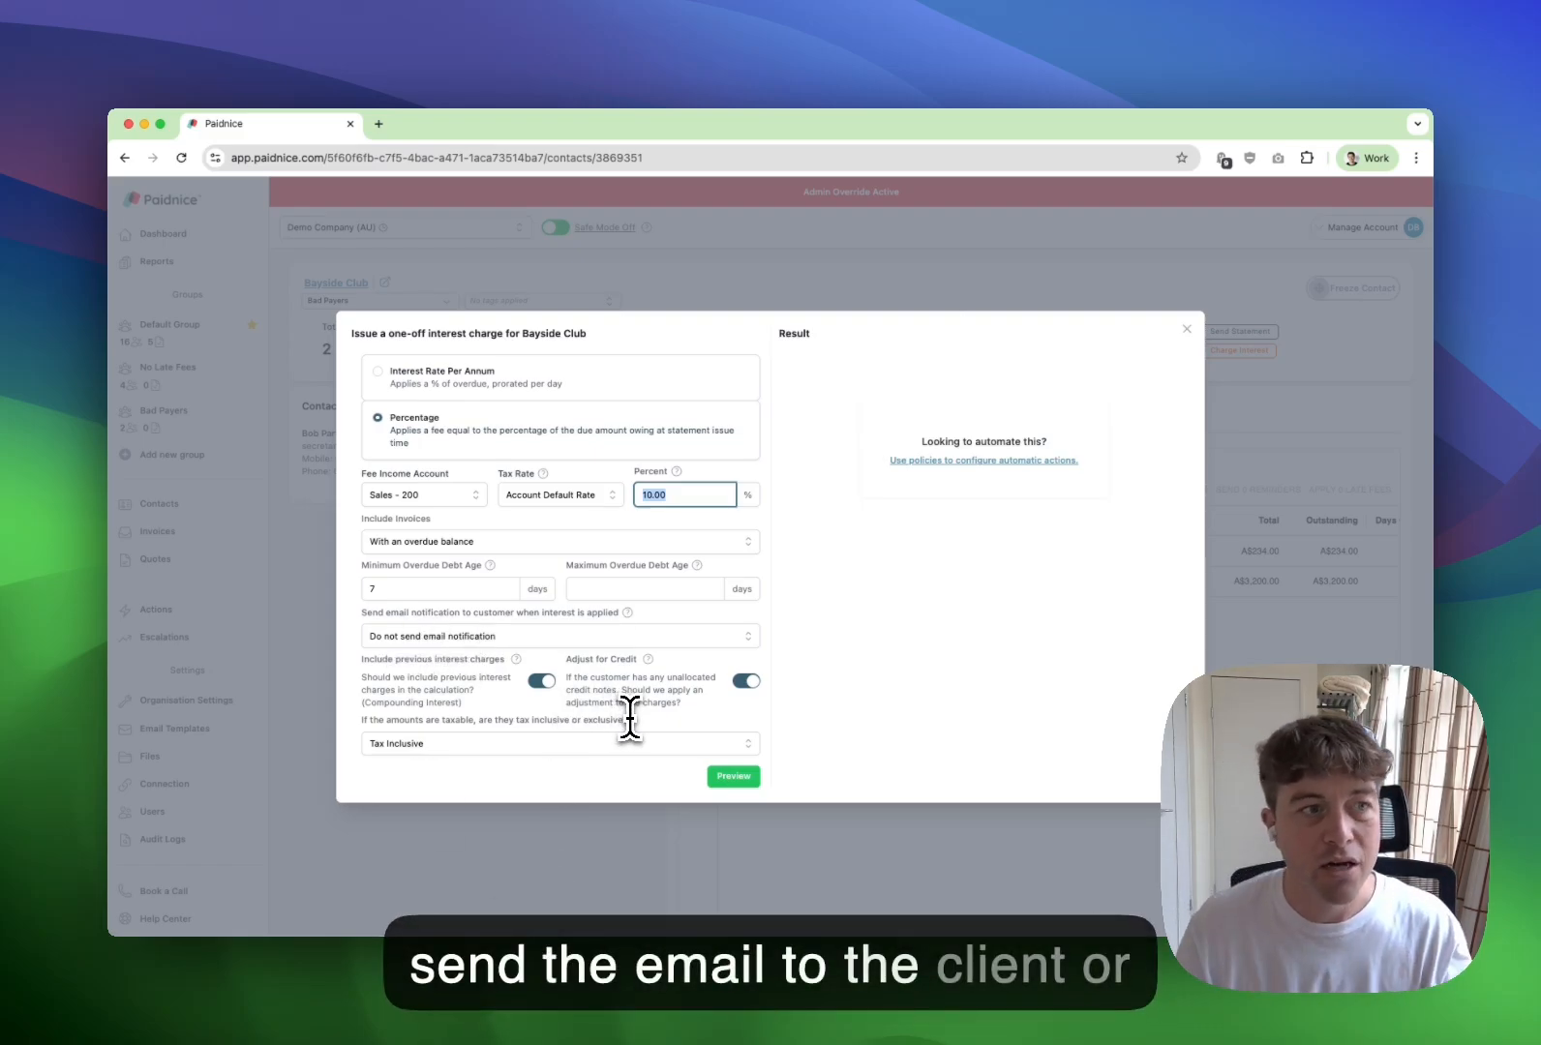
left_click(733, 776)
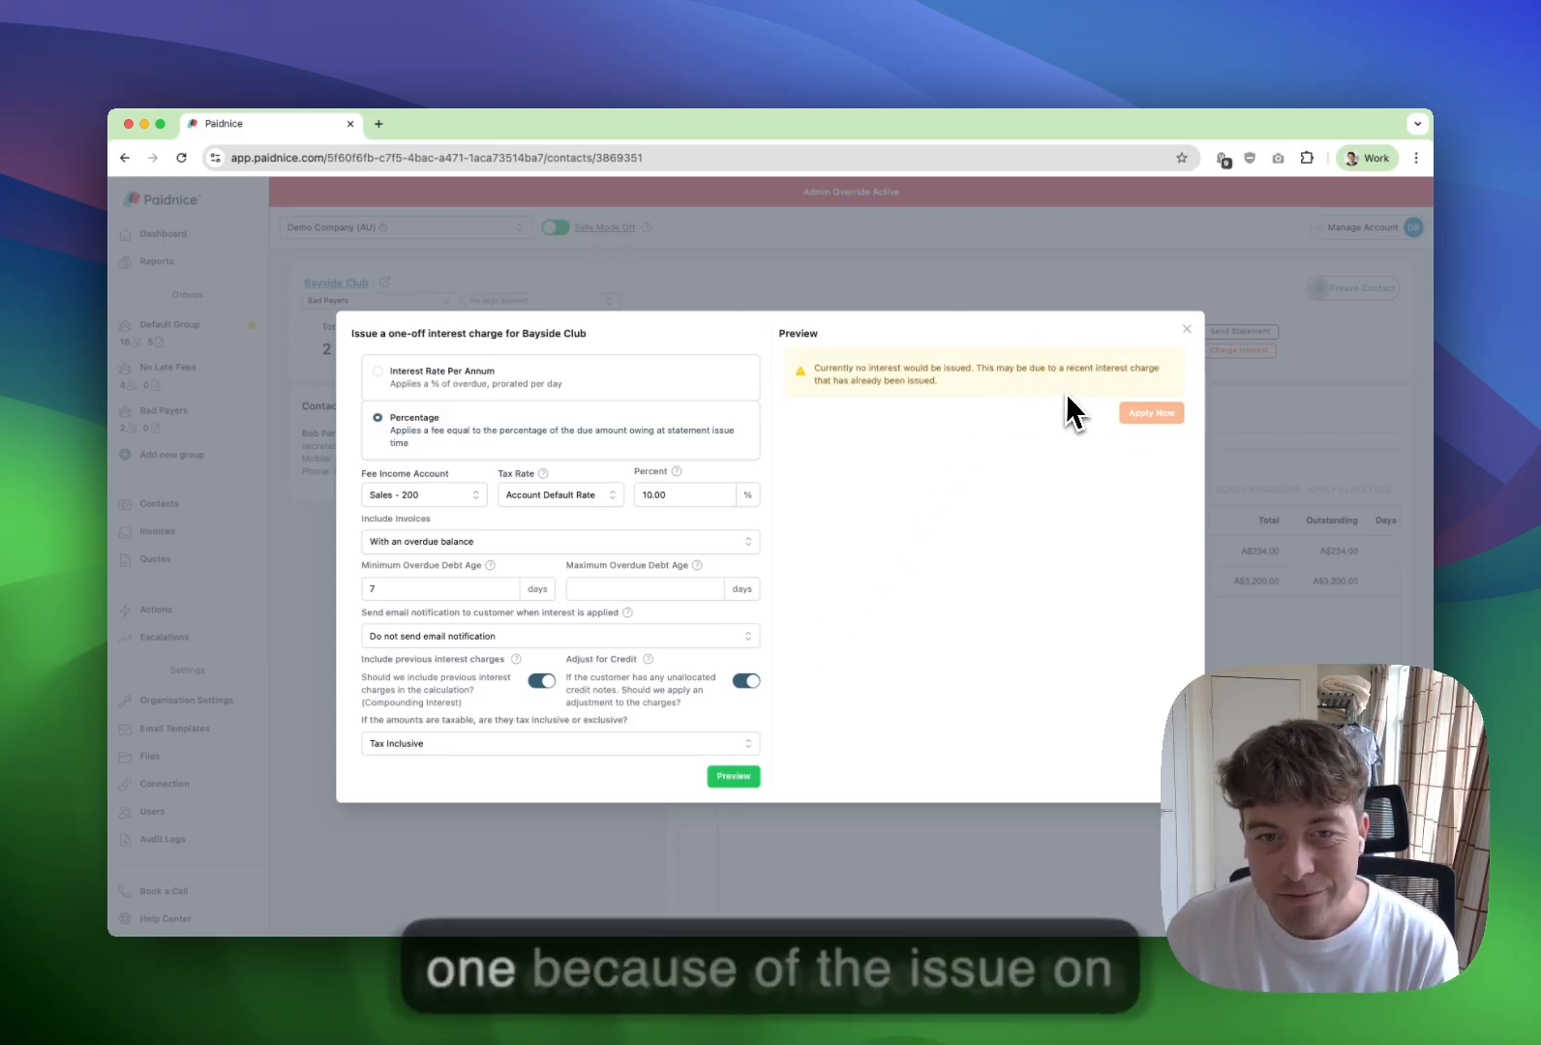
triple_click(942, 383)
left_click(1190, 329)
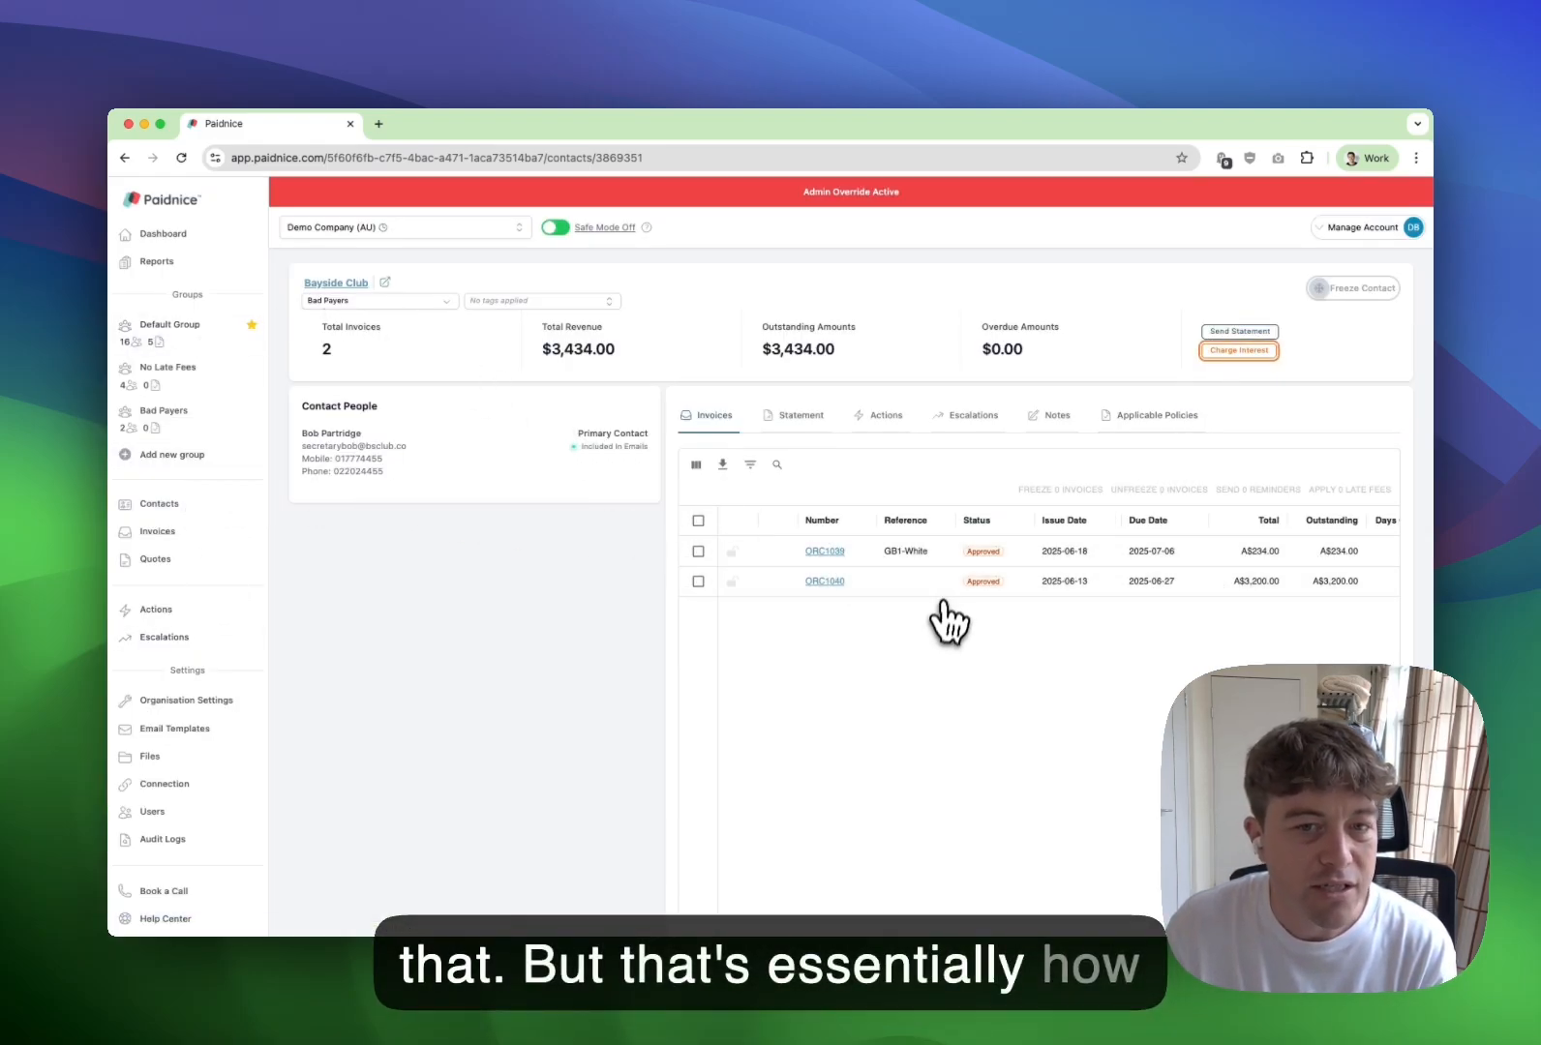
Preview a one-off late fee of 10 percent on Bayside Club's A$3,200.00 invoice, added as a line item with Update Invoice.
left_click(839, 585)
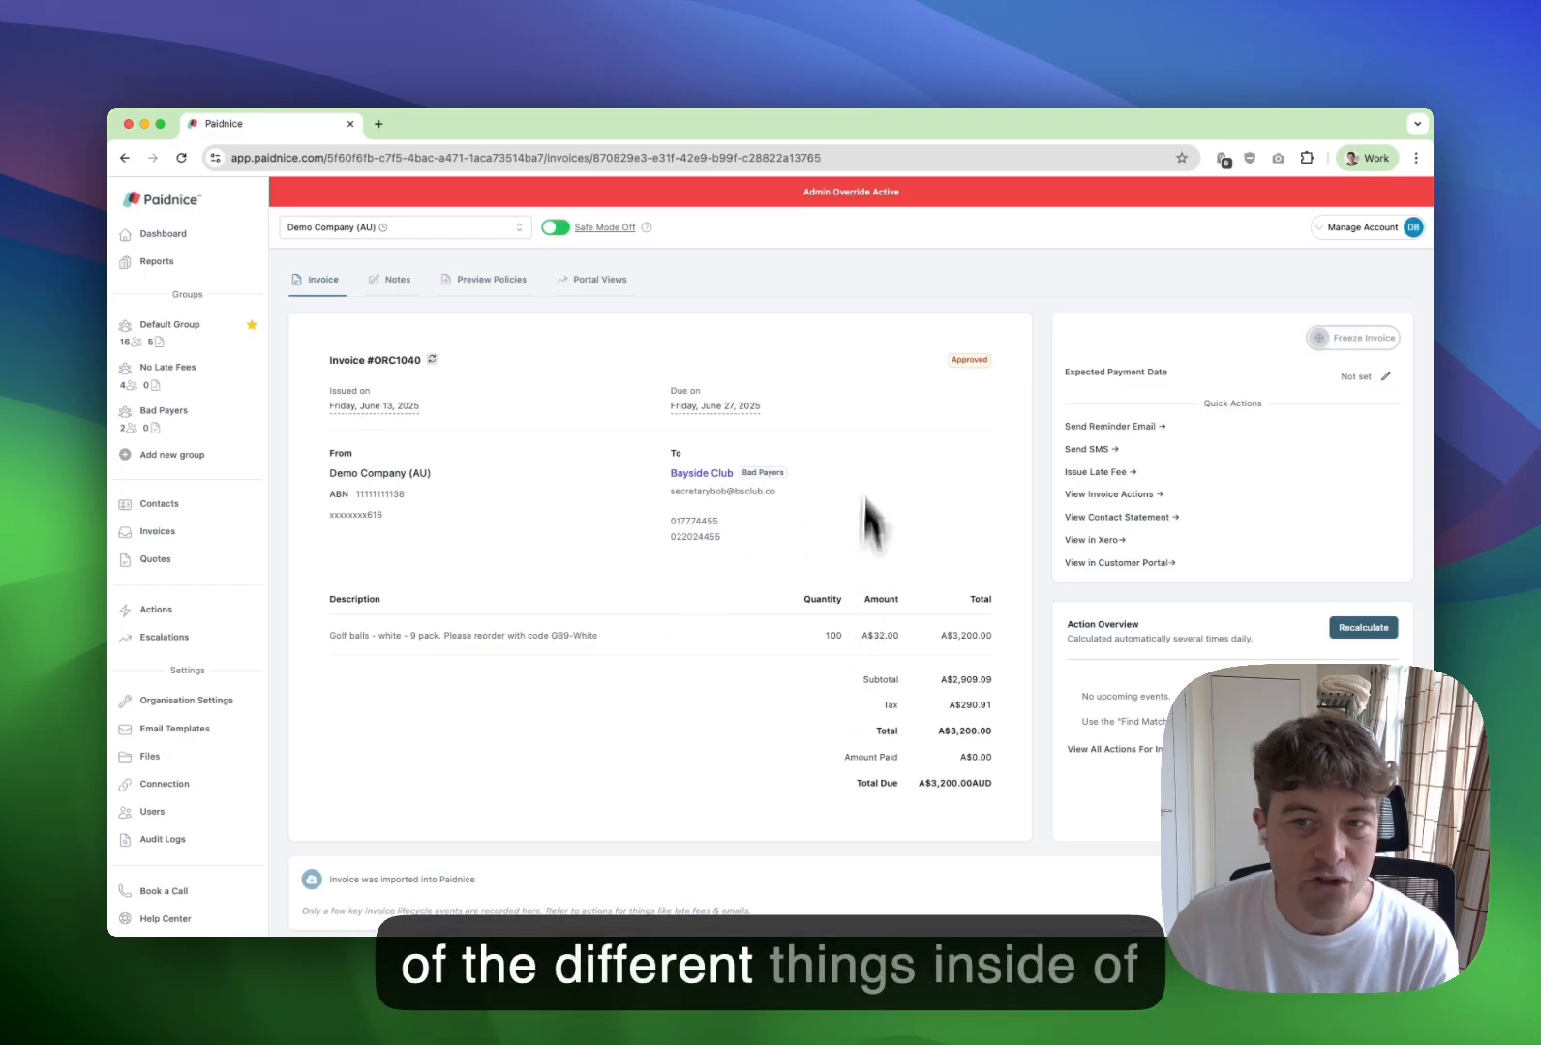
scroll(712, 735, "down", 1)
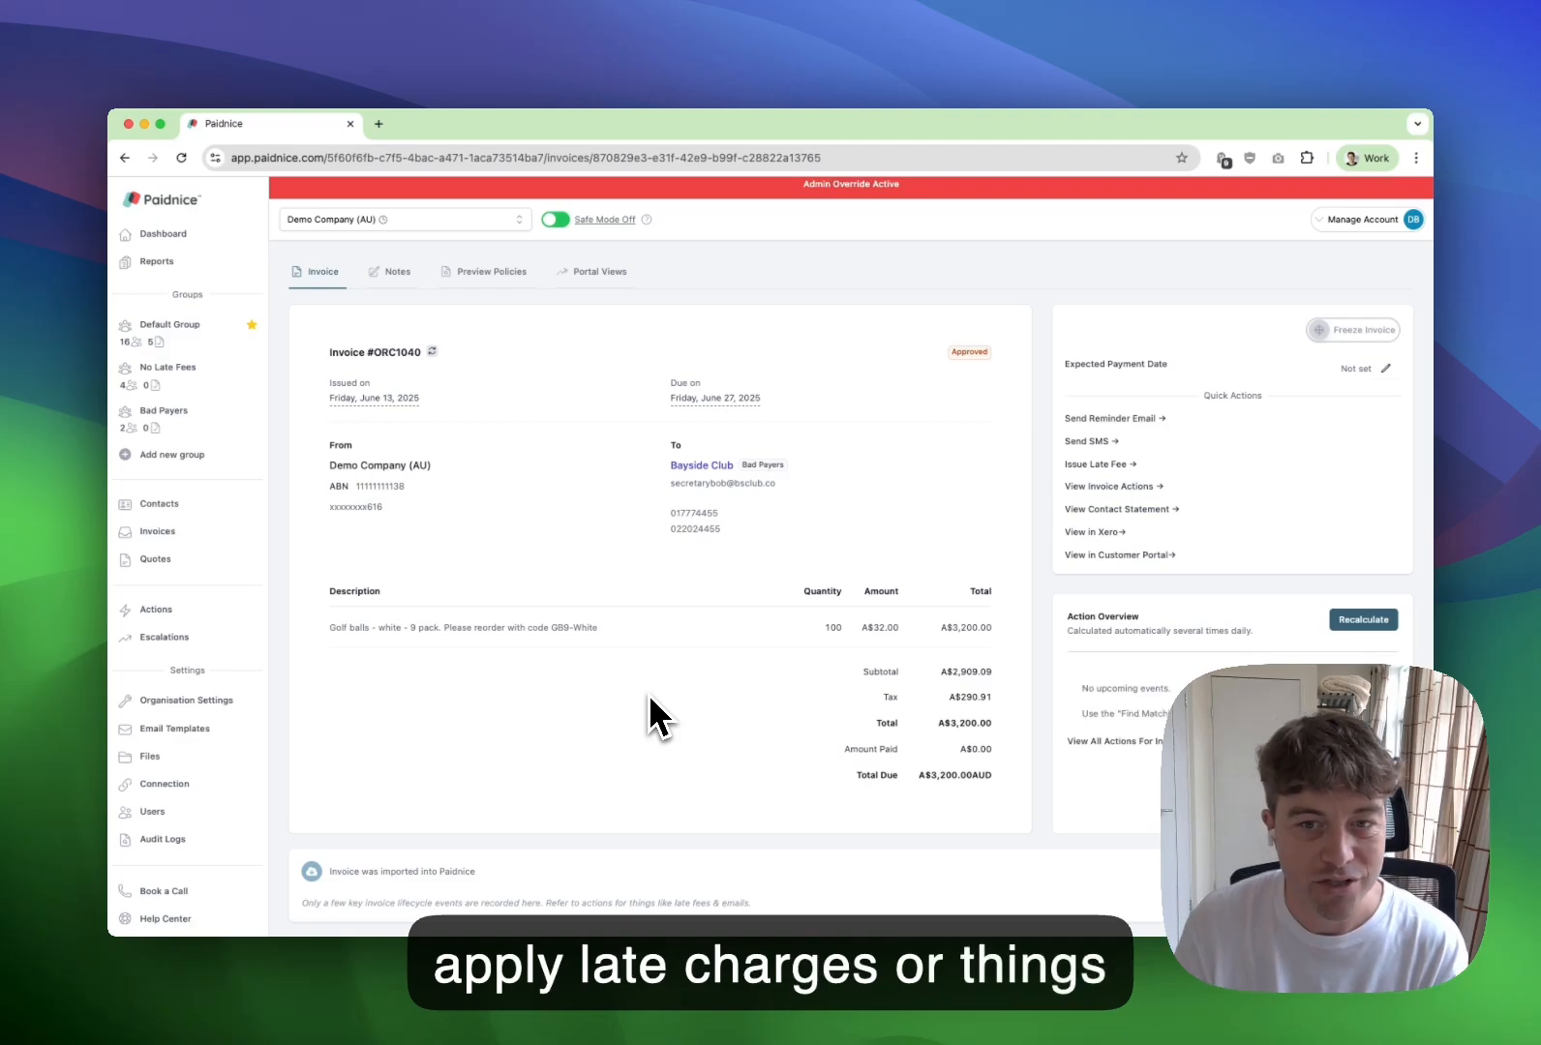
left_click(1095, 464)
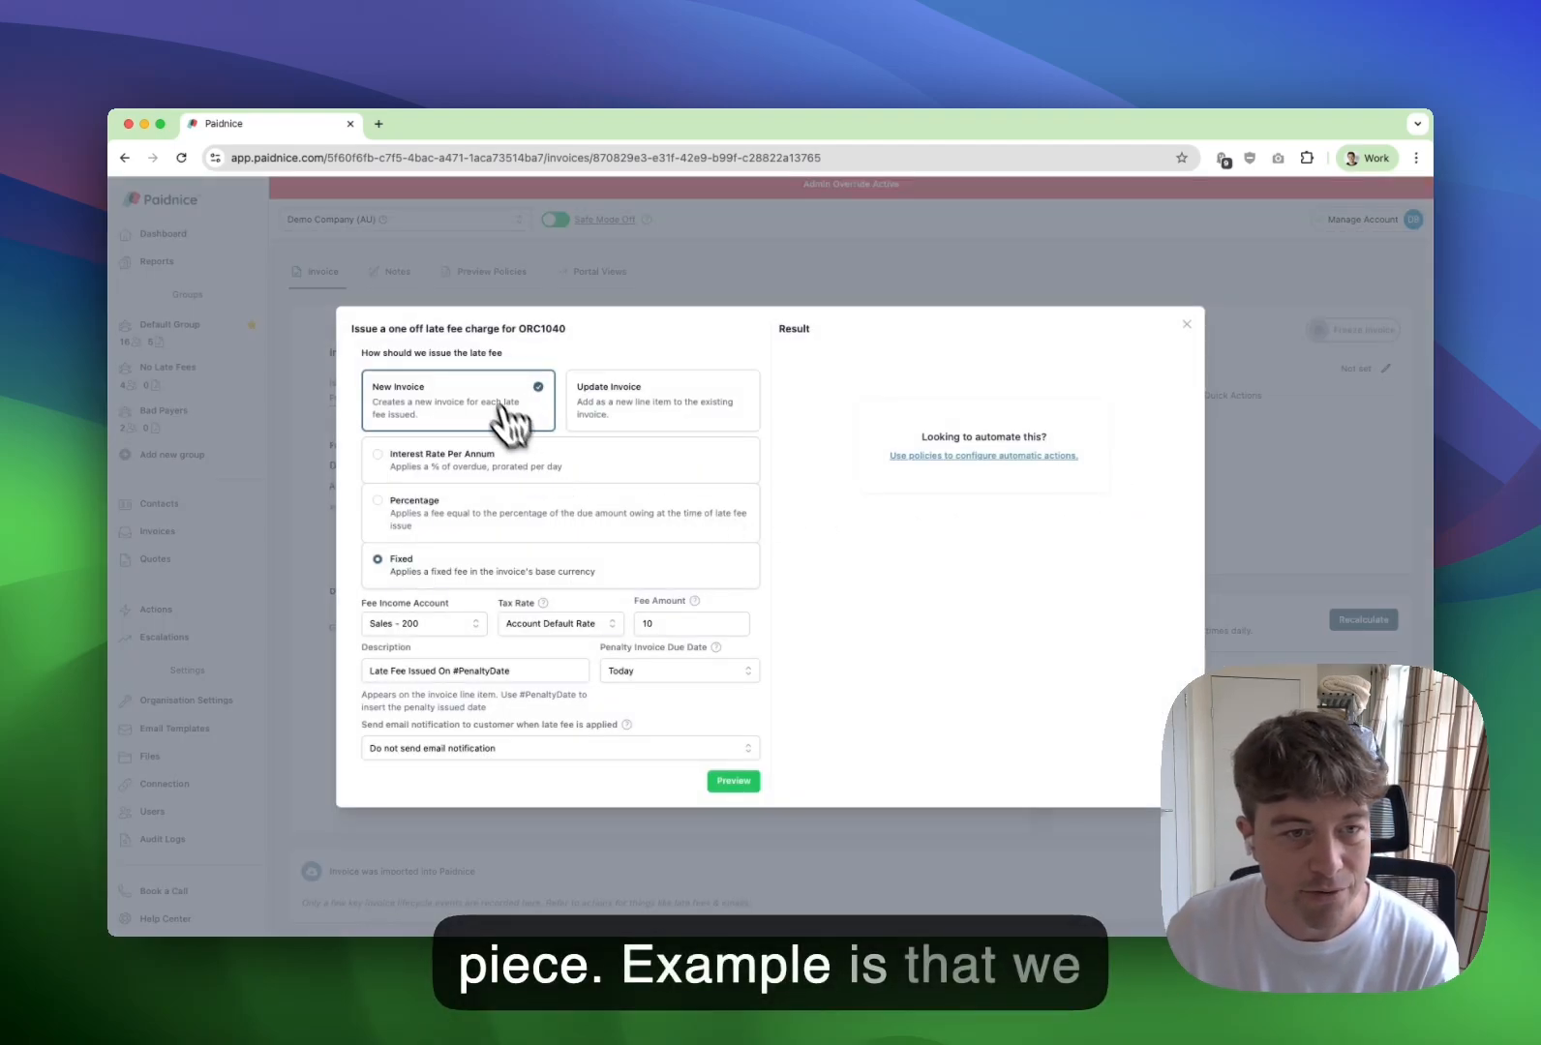
left_click(646, 403)
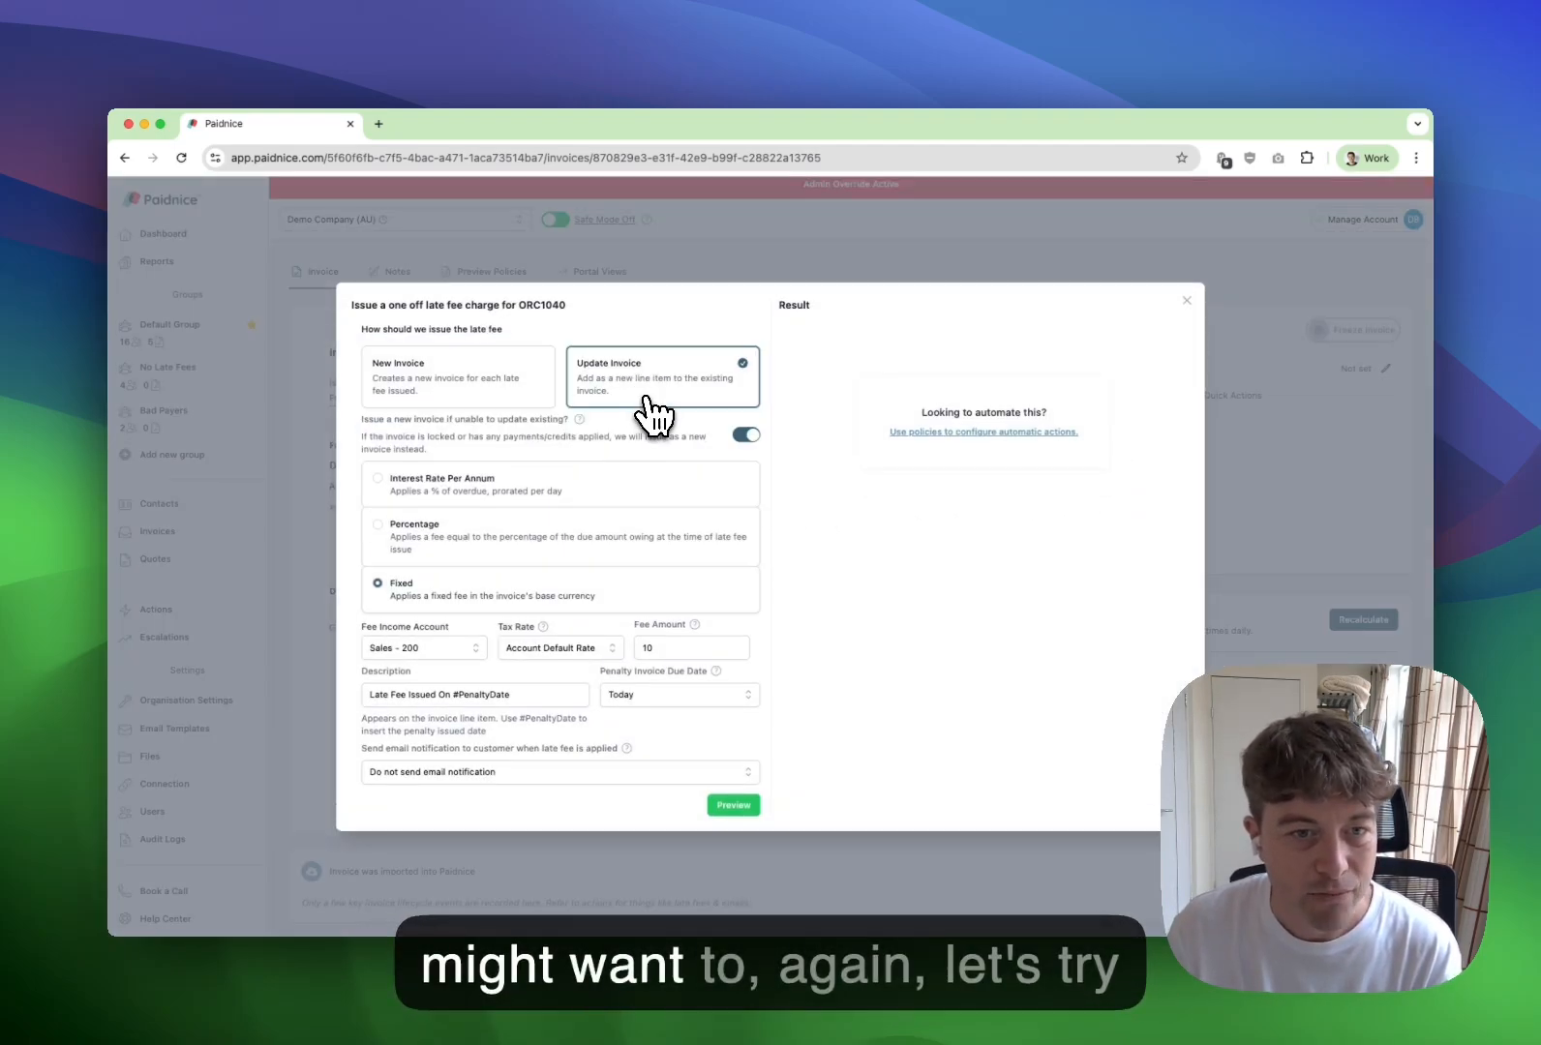
left_click(423, 547)
double_click(675, 646)
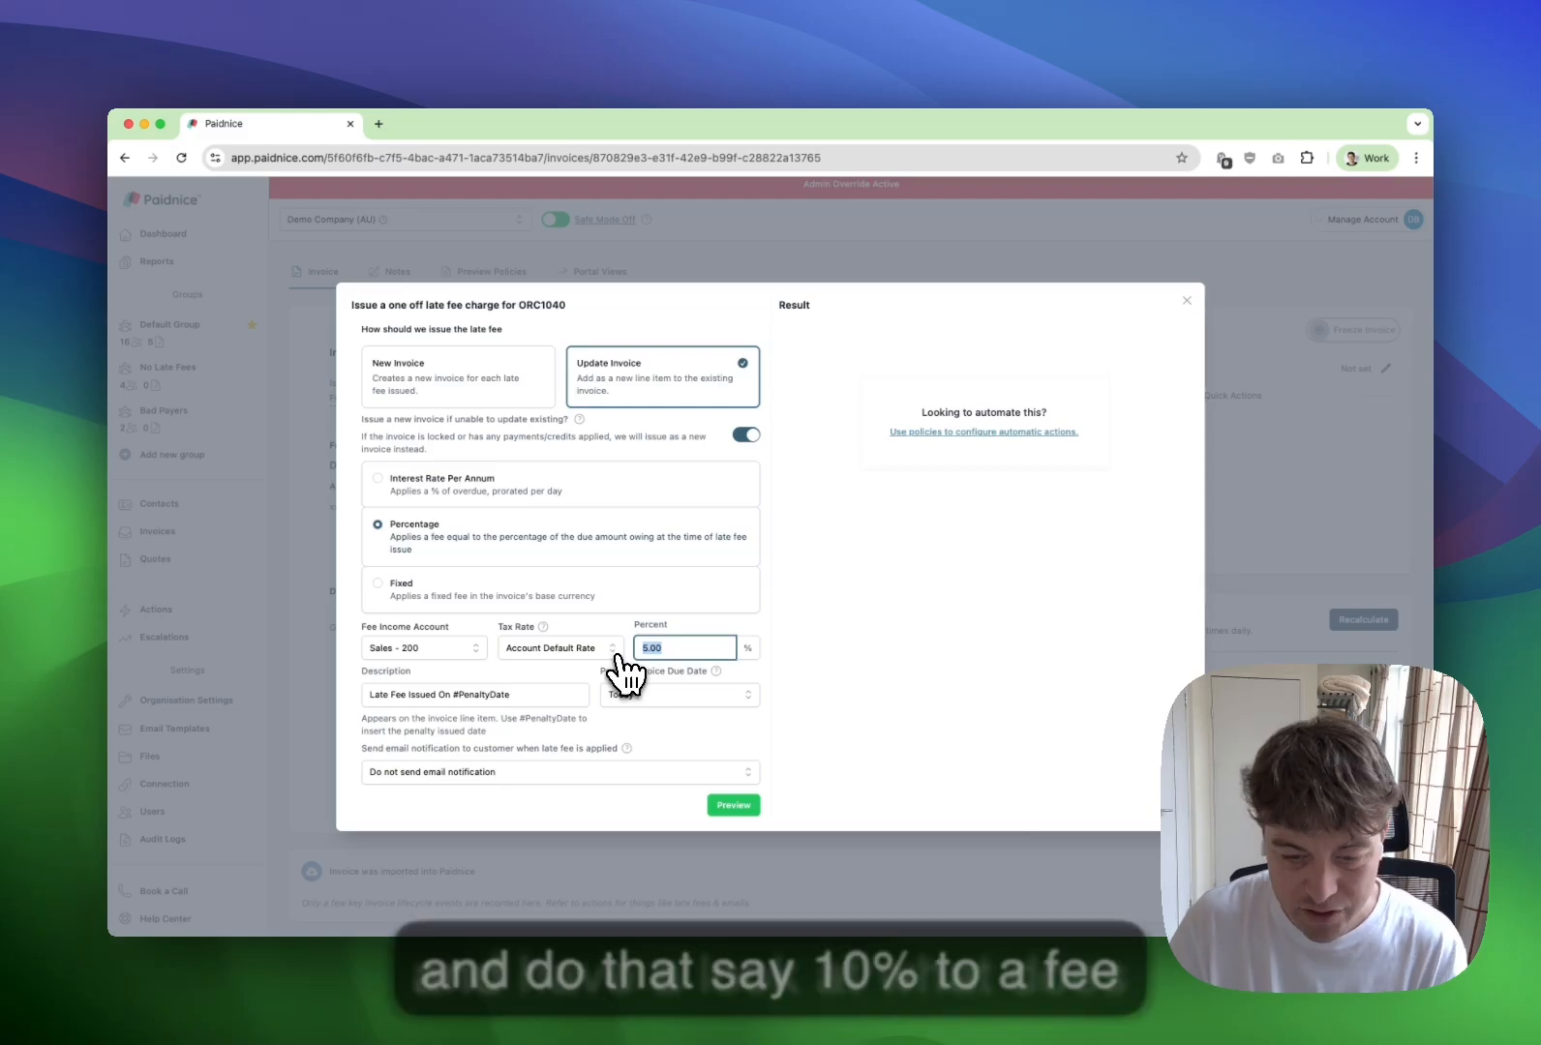
double_click(761, 621)
left_click(735, 806)
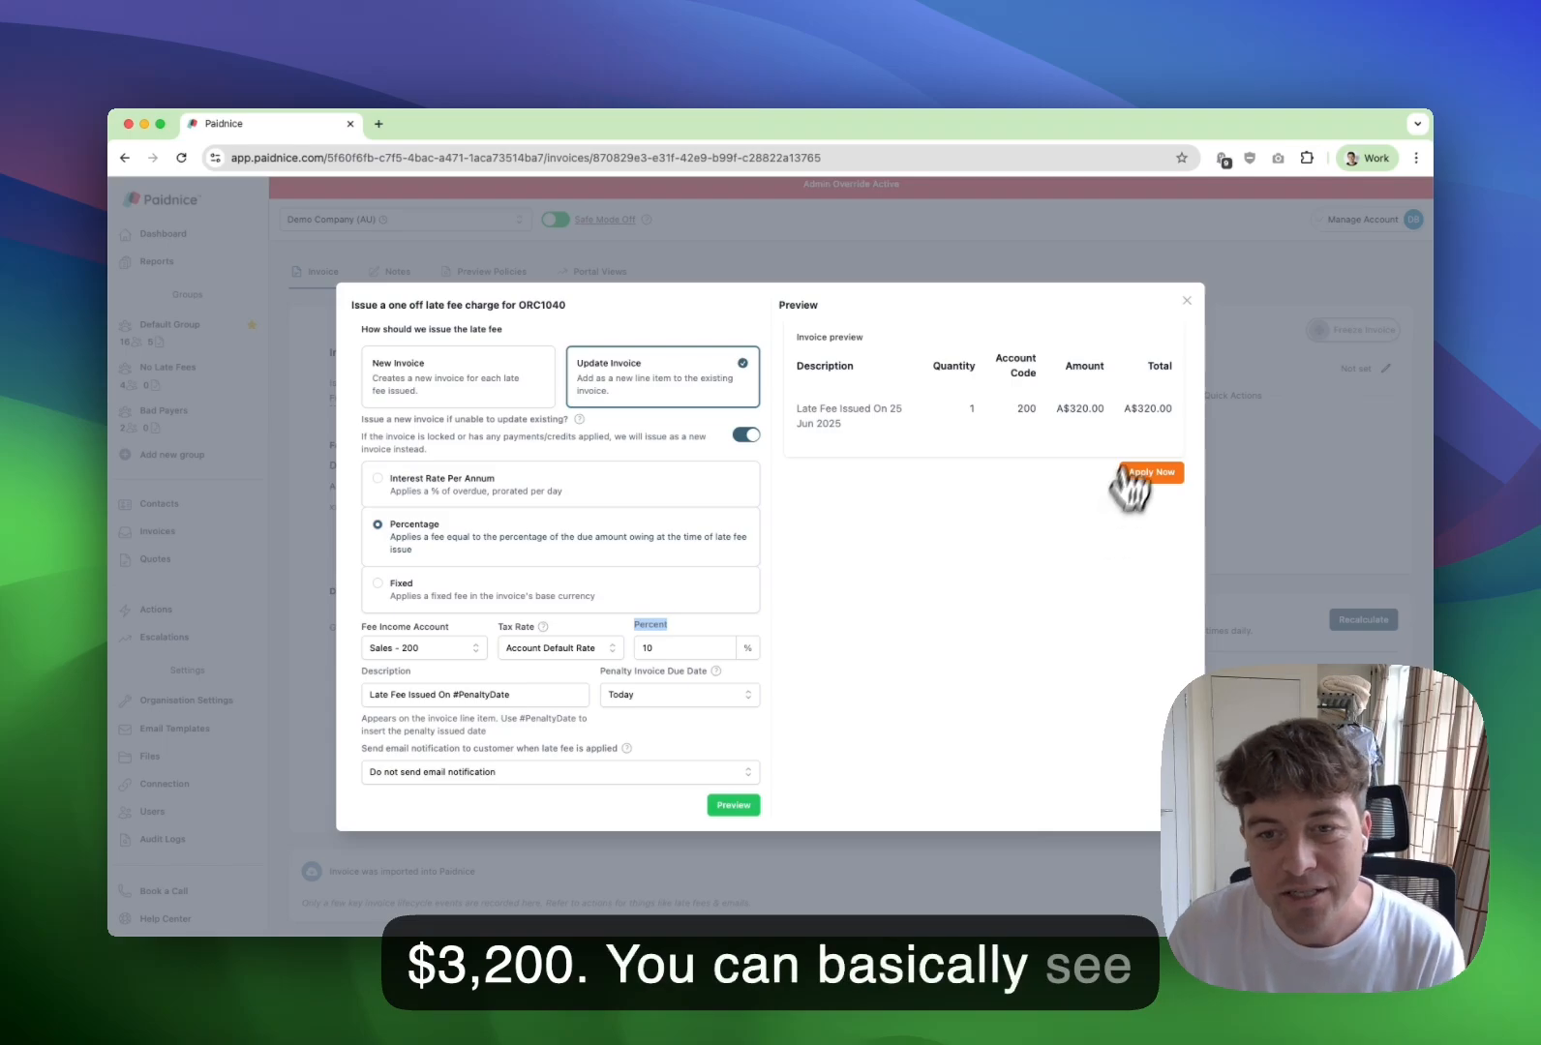
Check the previewed late fee line, apply the fee to the invoice, and reload the invoice page.
left_click_drag(799, 409, 894, 423)
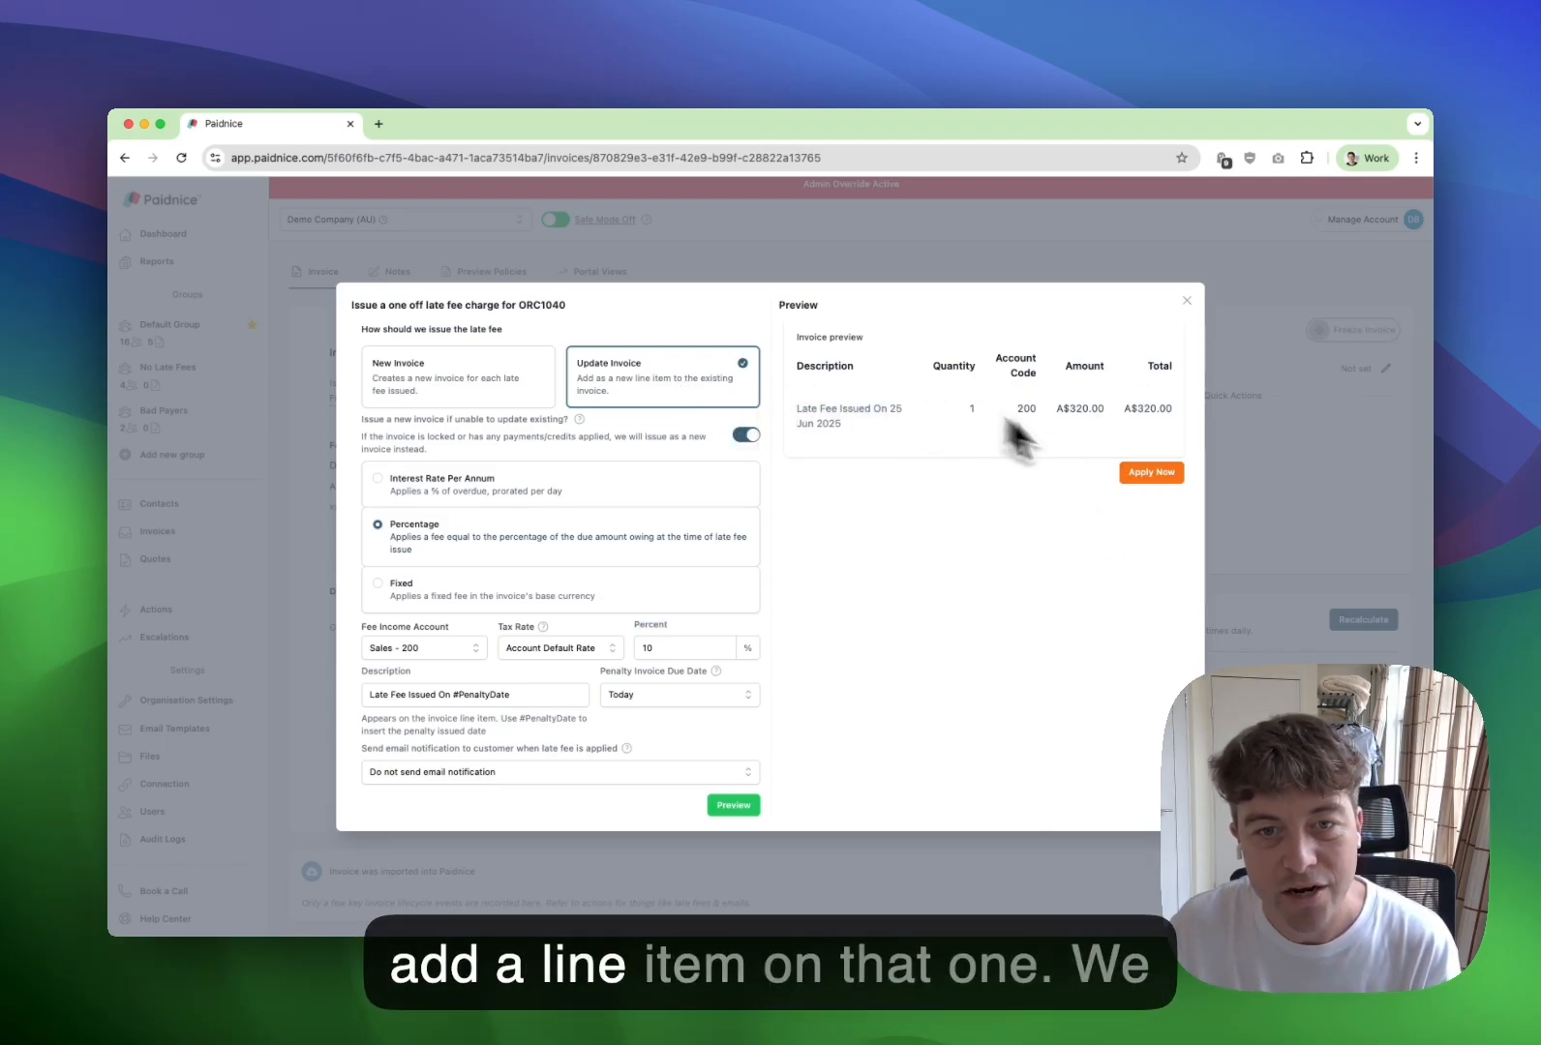
left_click(1152, 473)
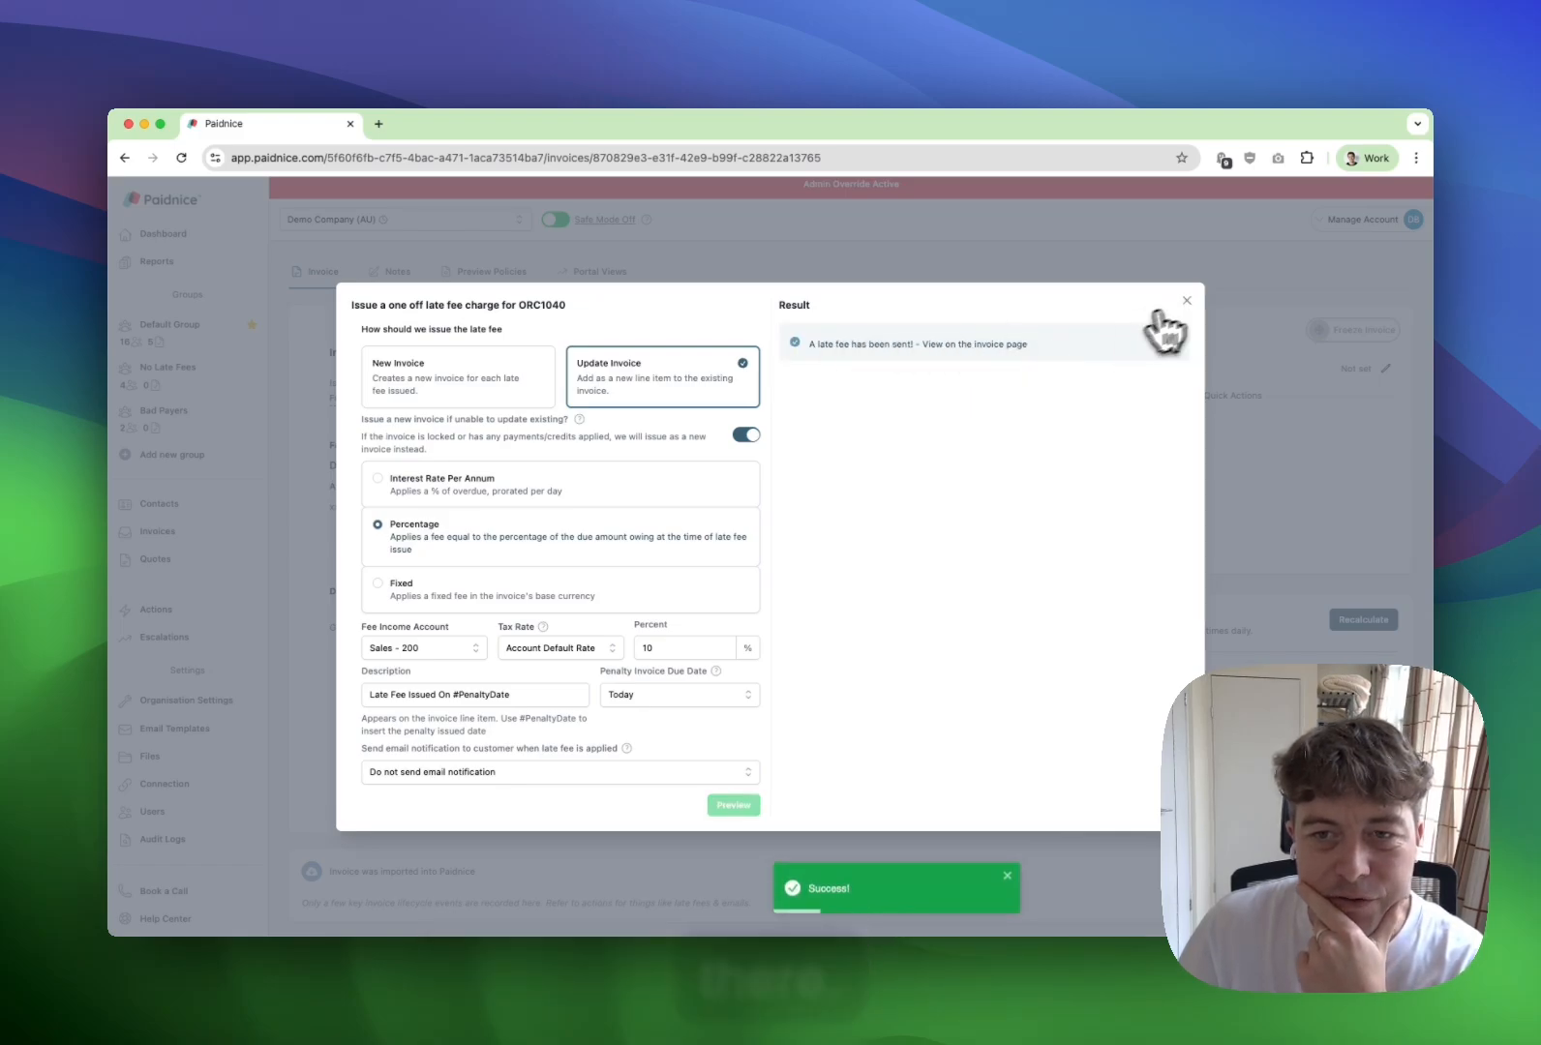
left_click(1187, 301)
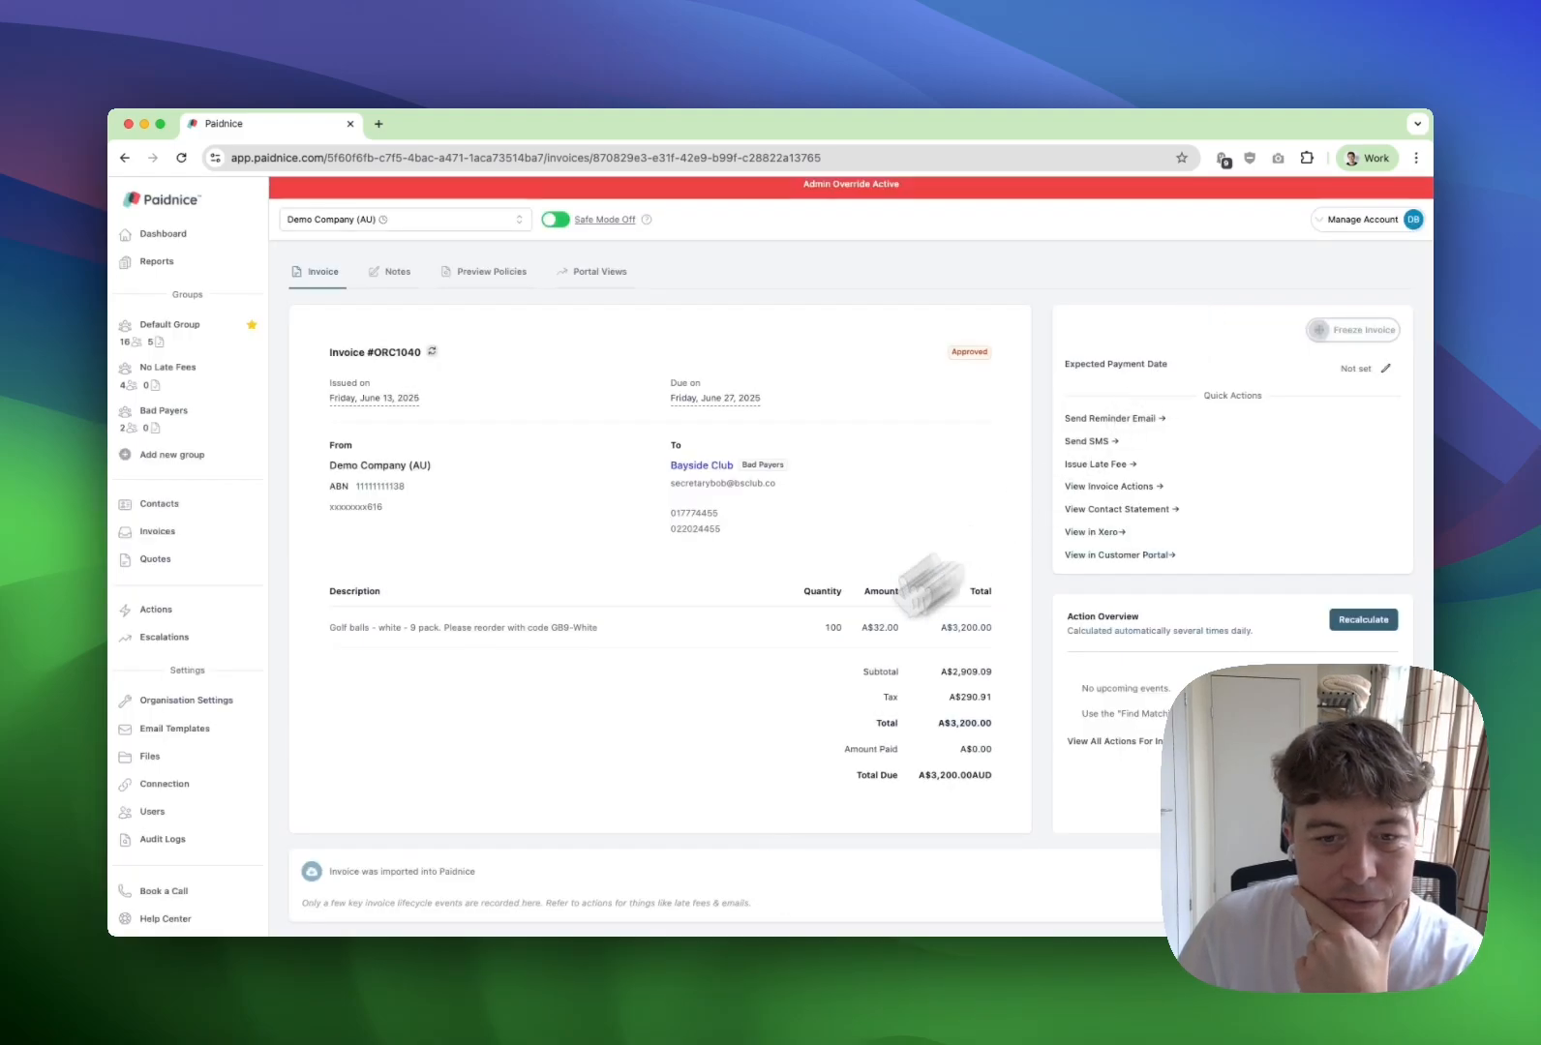
left_click(181, 158)
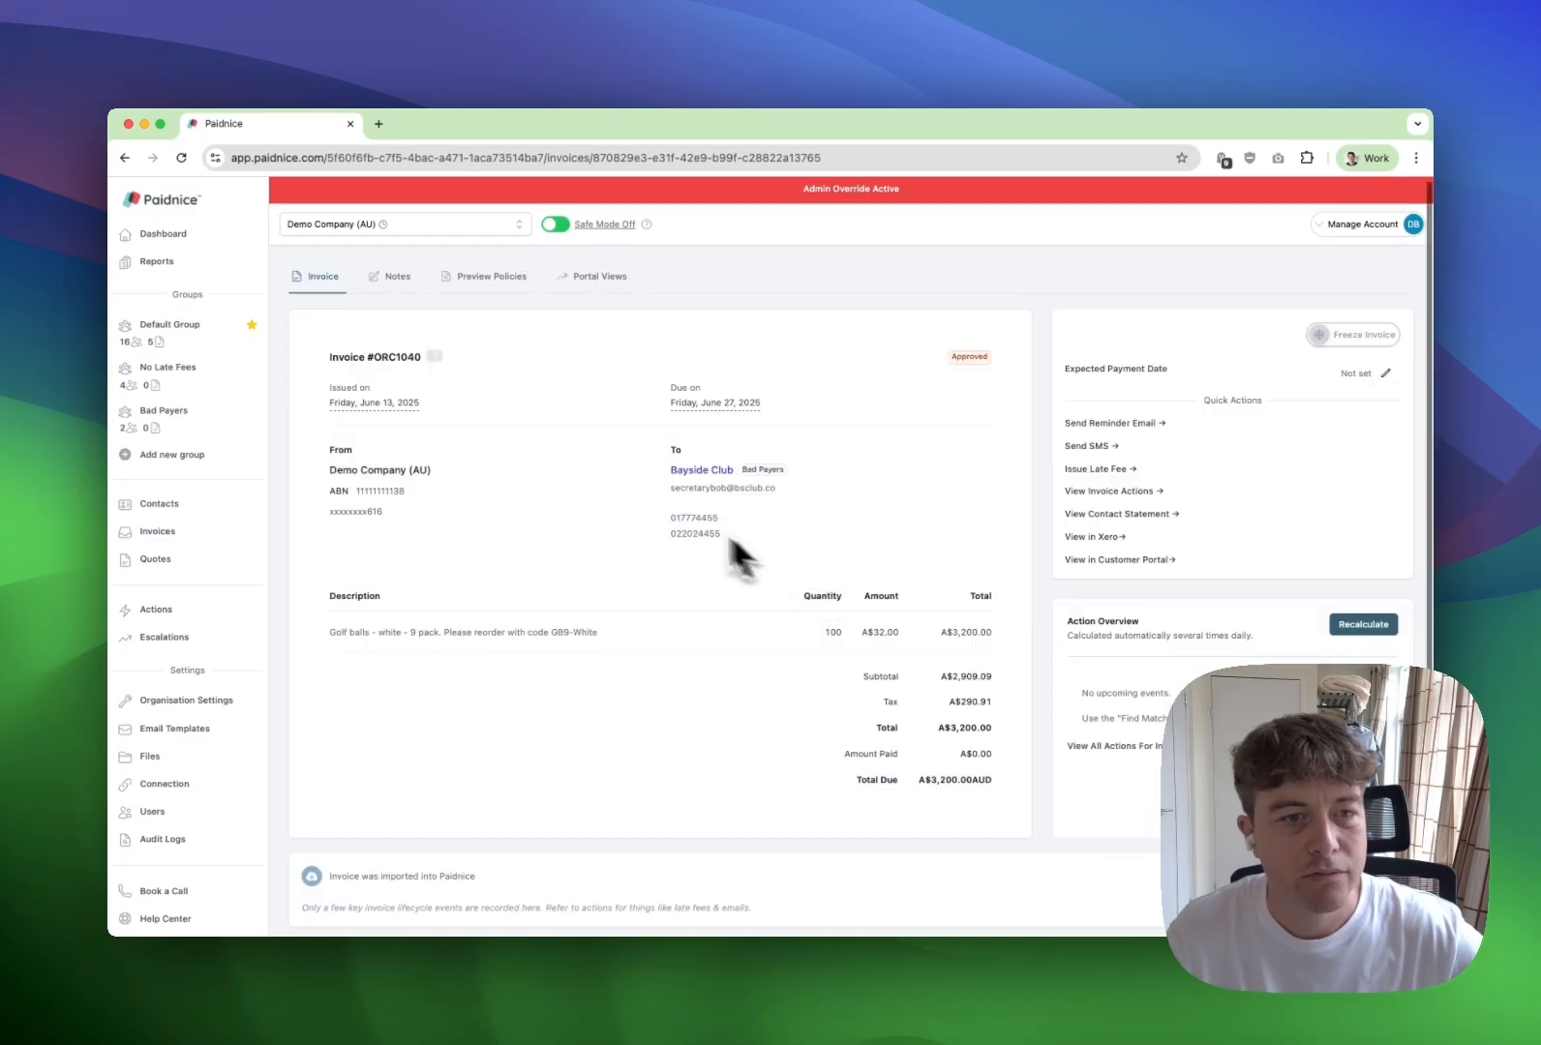
Reopen Bayside Club's golf balls invoice from the contact's invoice list and check the late fee line and its amount.
scroll(706, 539, "down", 1)
scroll(689, 542, "up", 1)
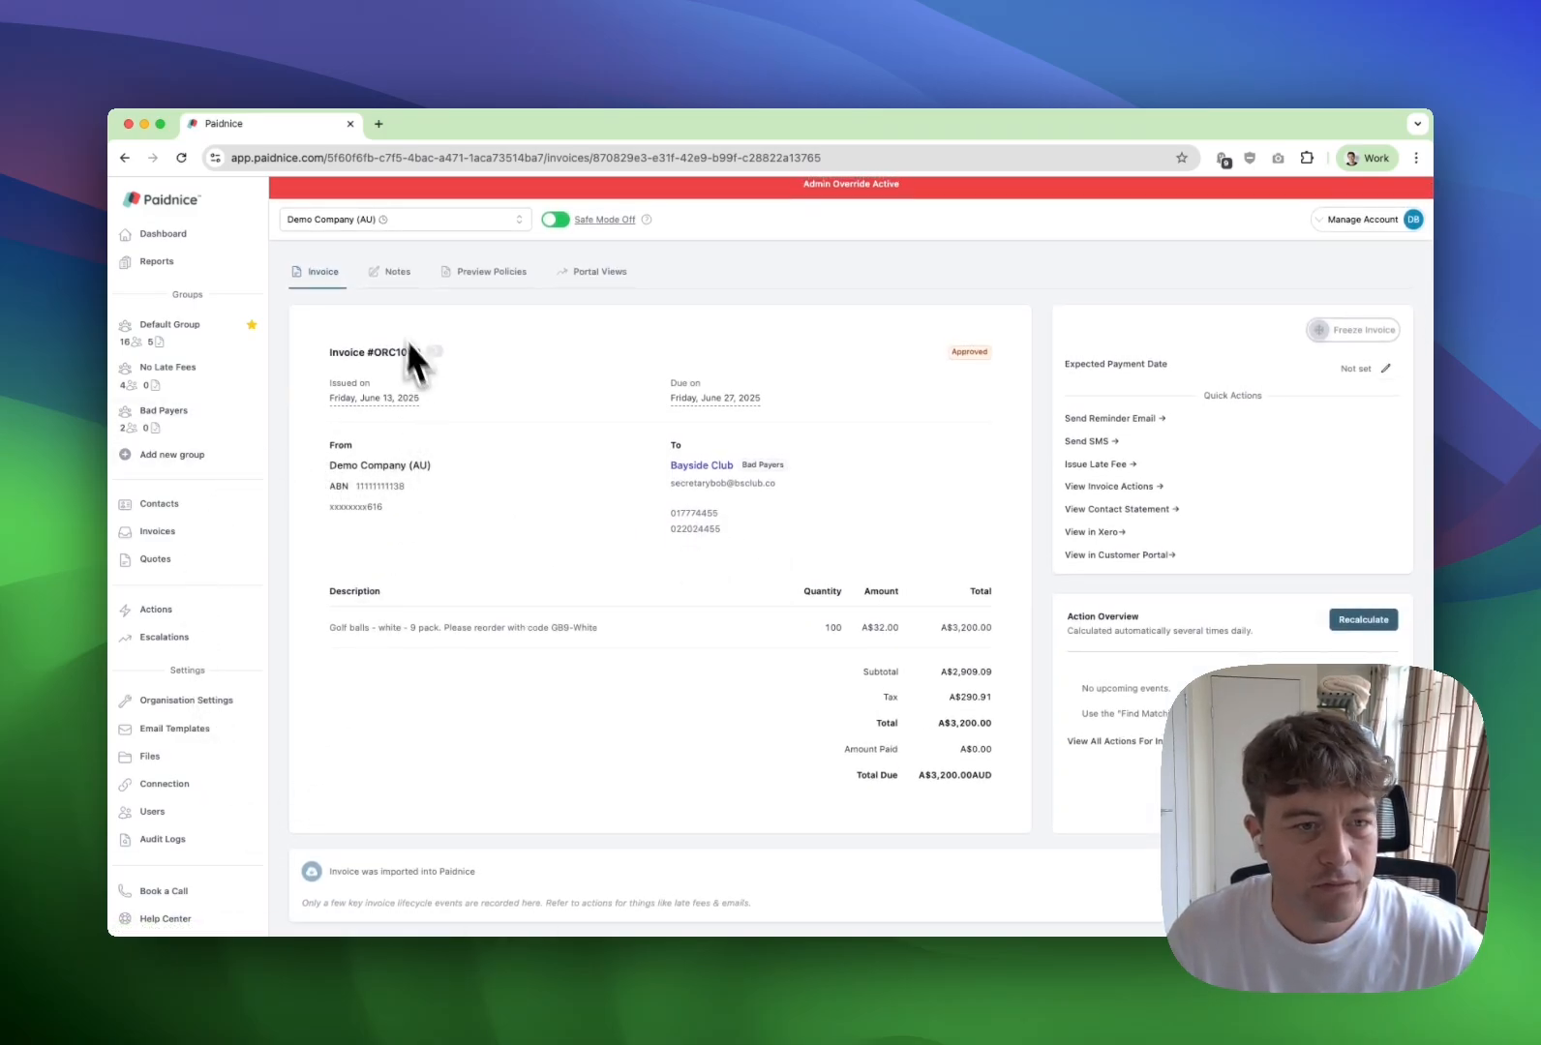
left_click(701, 466)
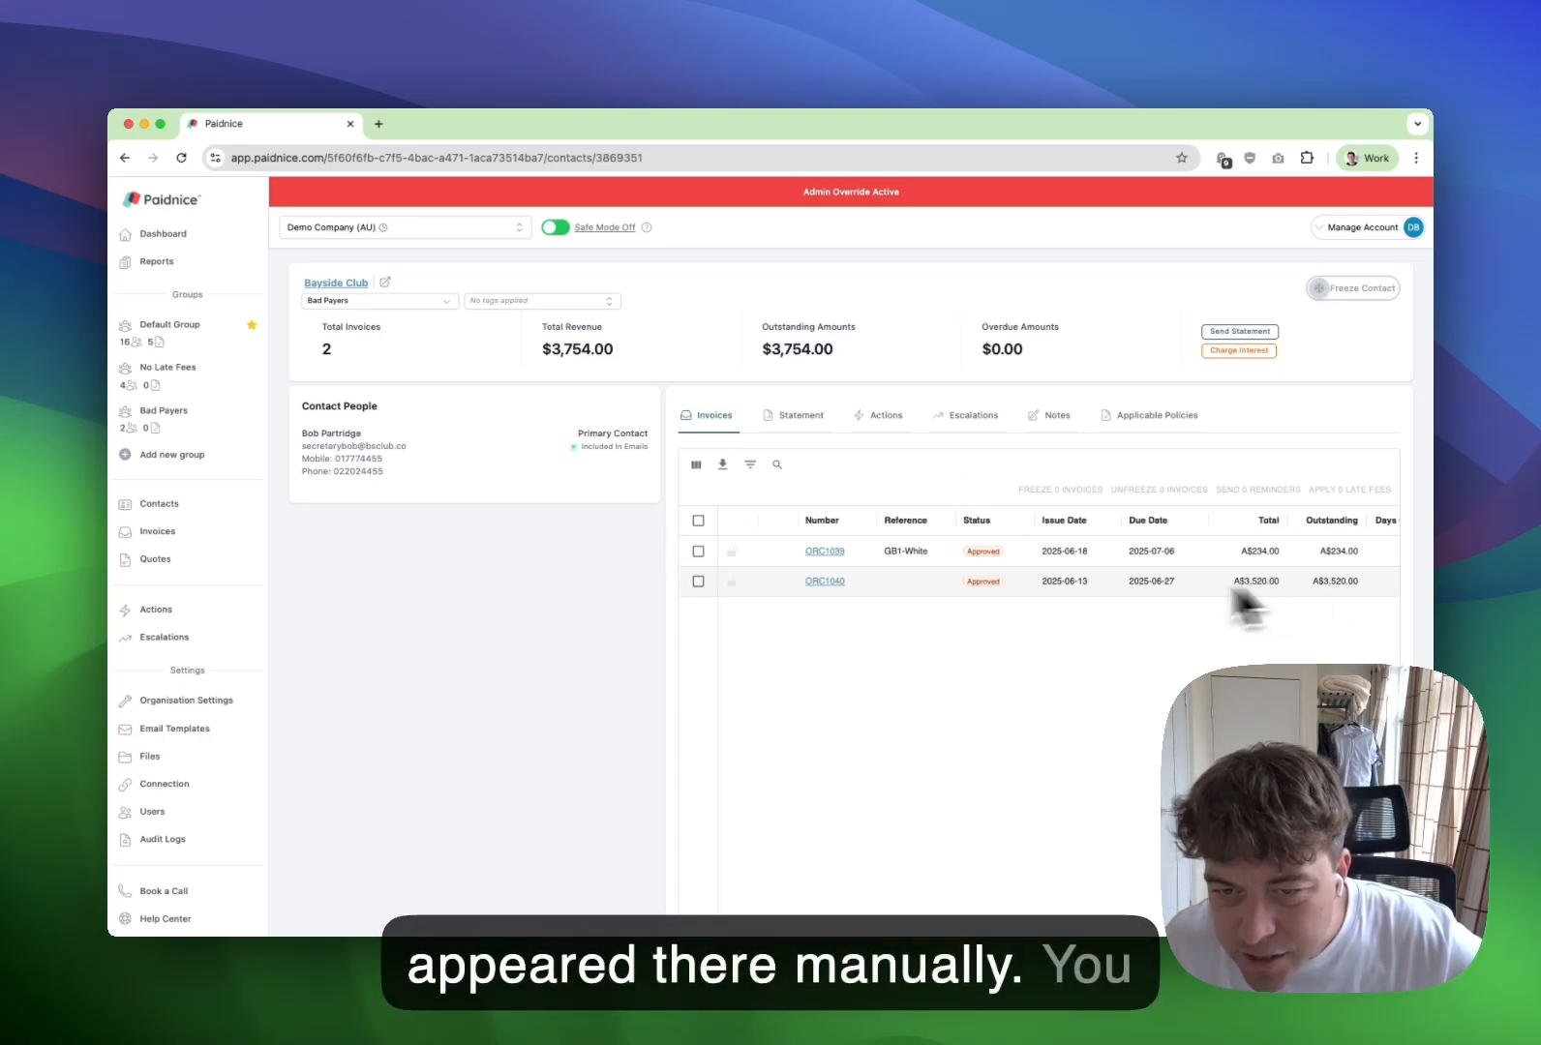
left_click(827, 582)
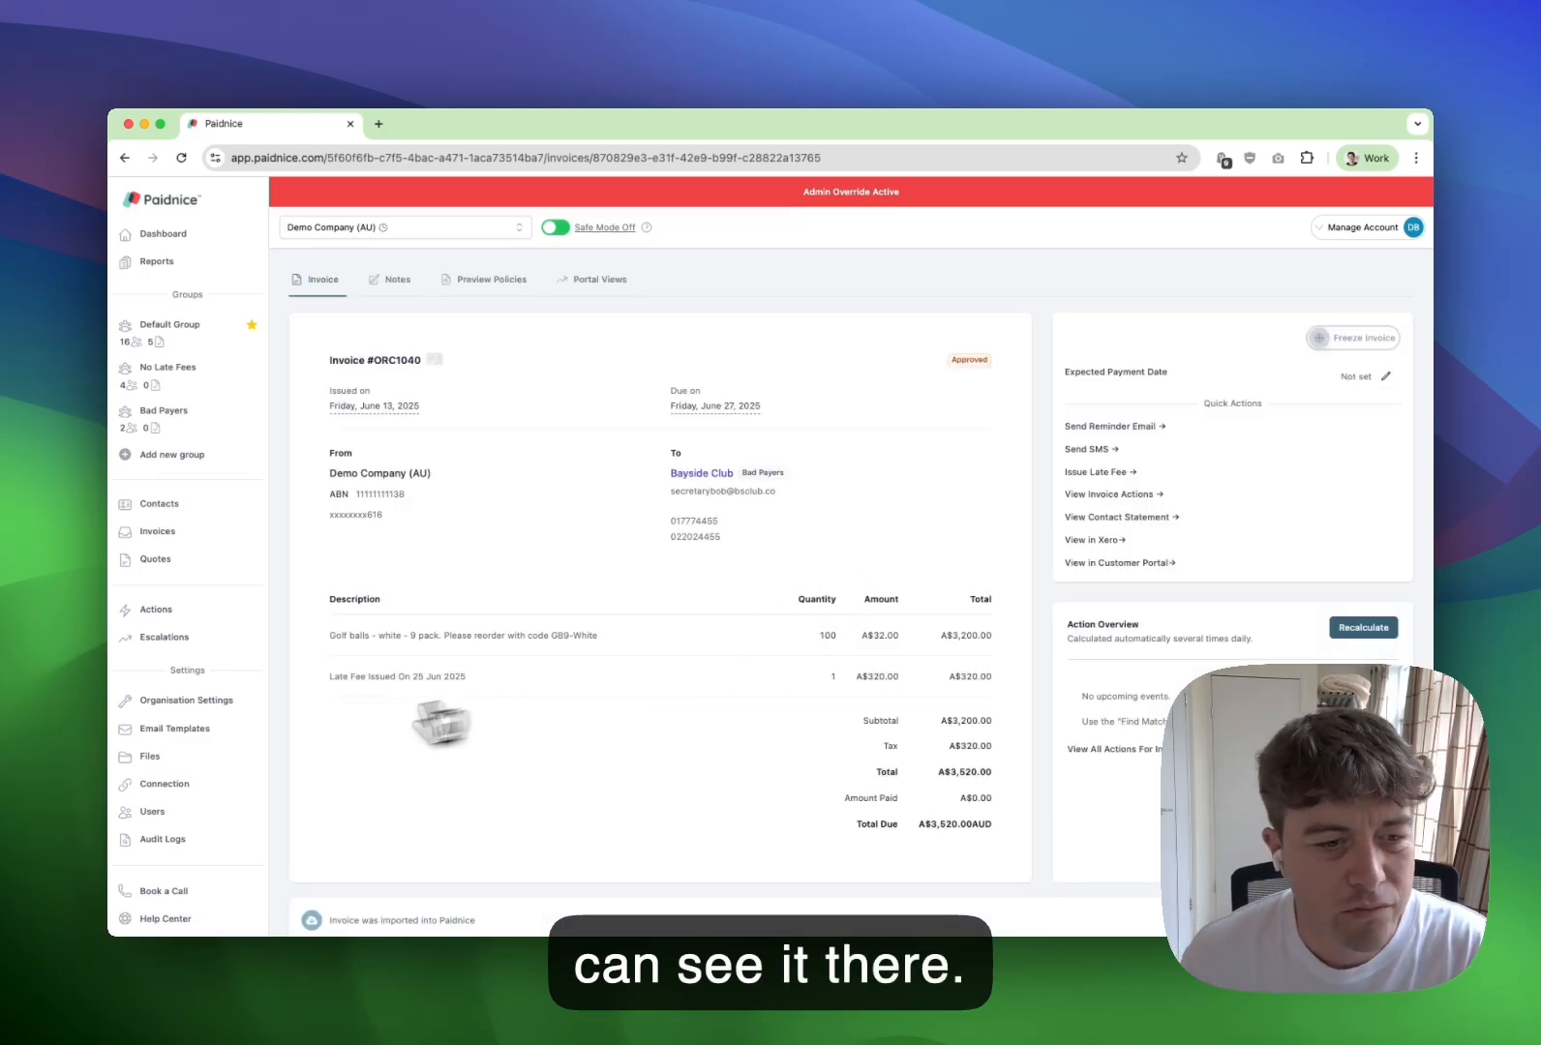
left_click_drag(332, 675, 395, 676)
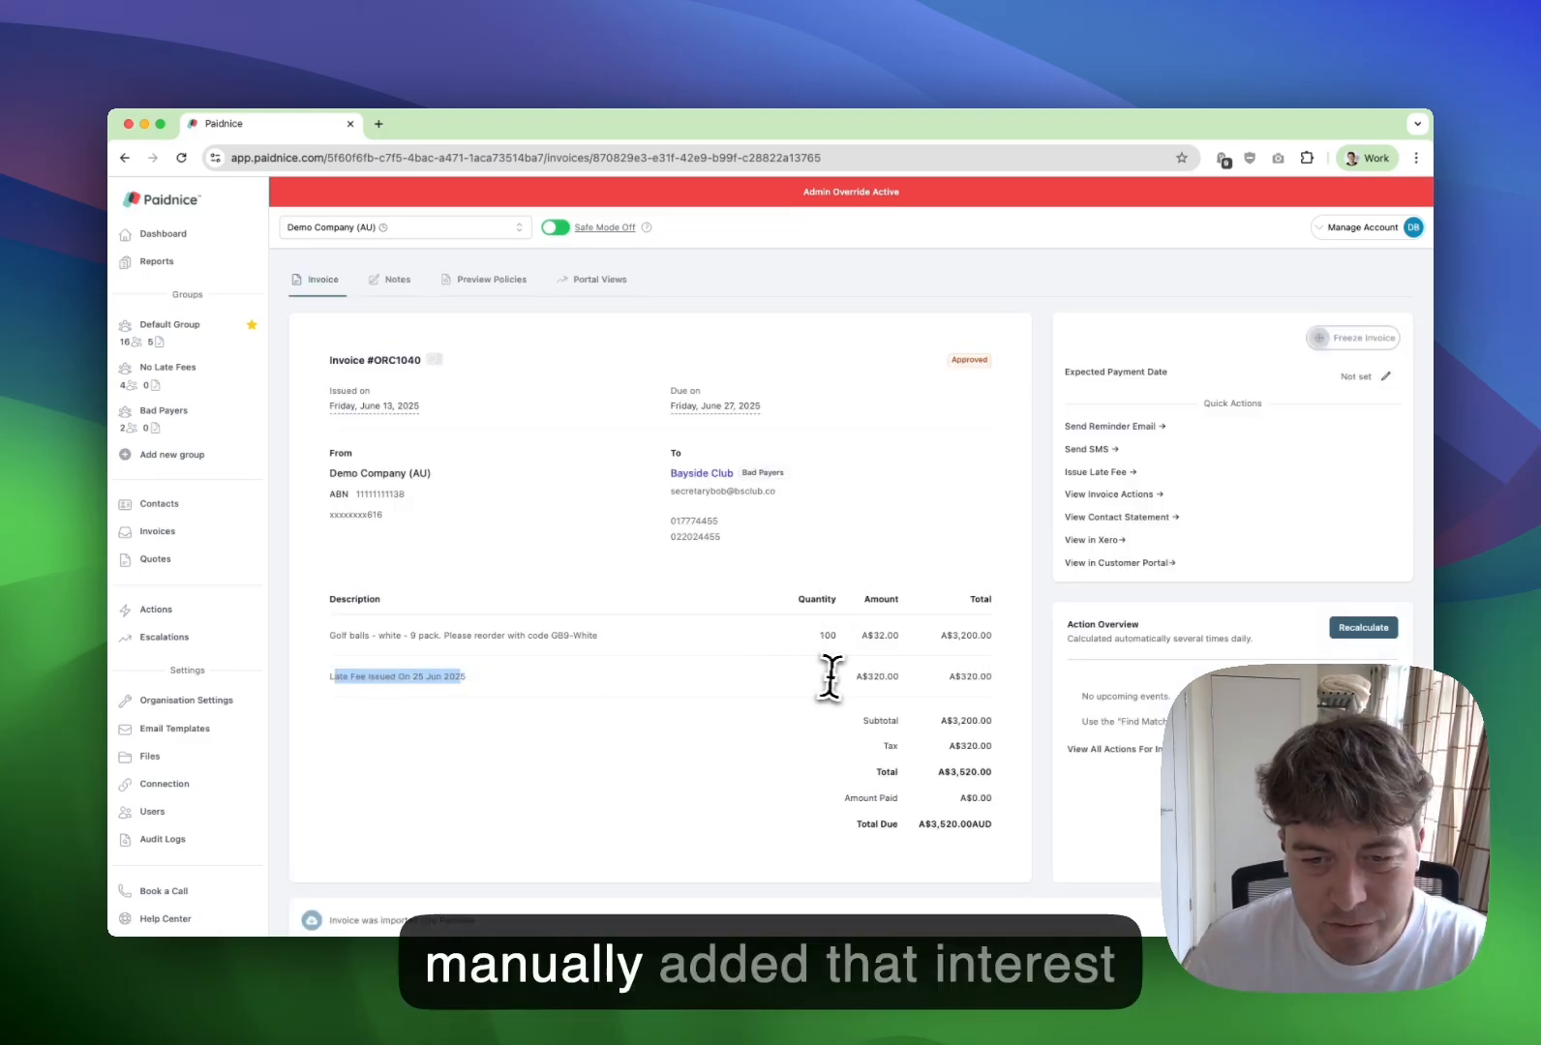
left_click_drag(987, 676, 870, 677)
left_click(870, 677)
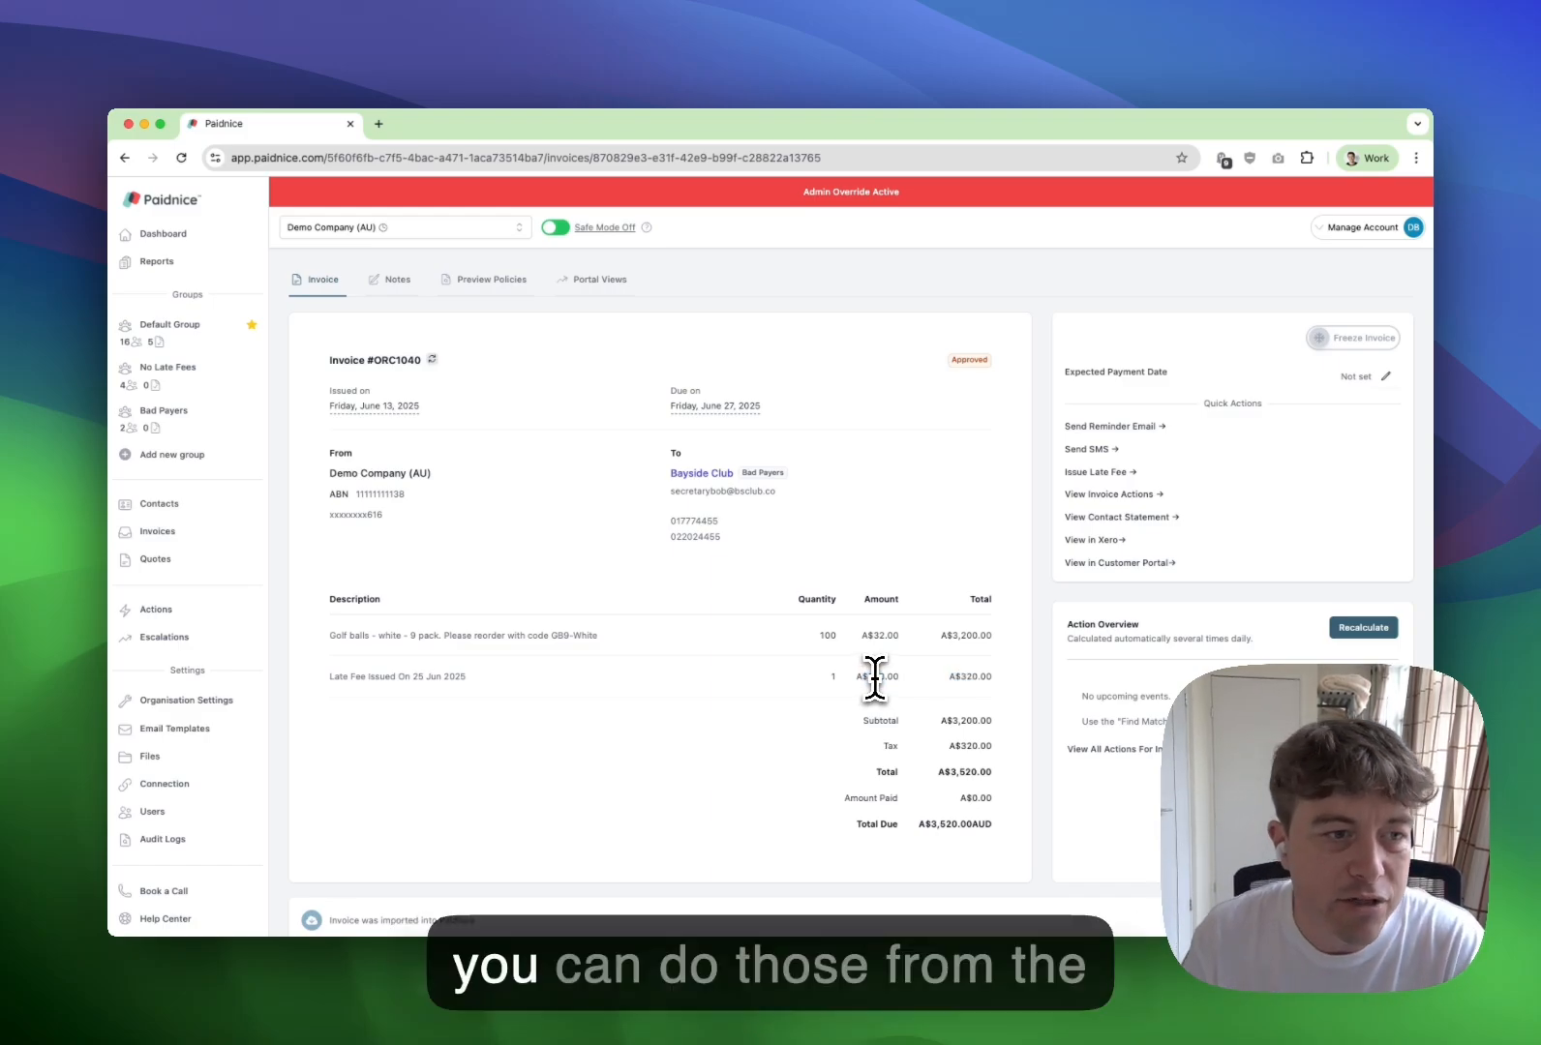
Look through the contacts and invoices lists and open the overview of all scheduled actions.
left_click(172, 511)
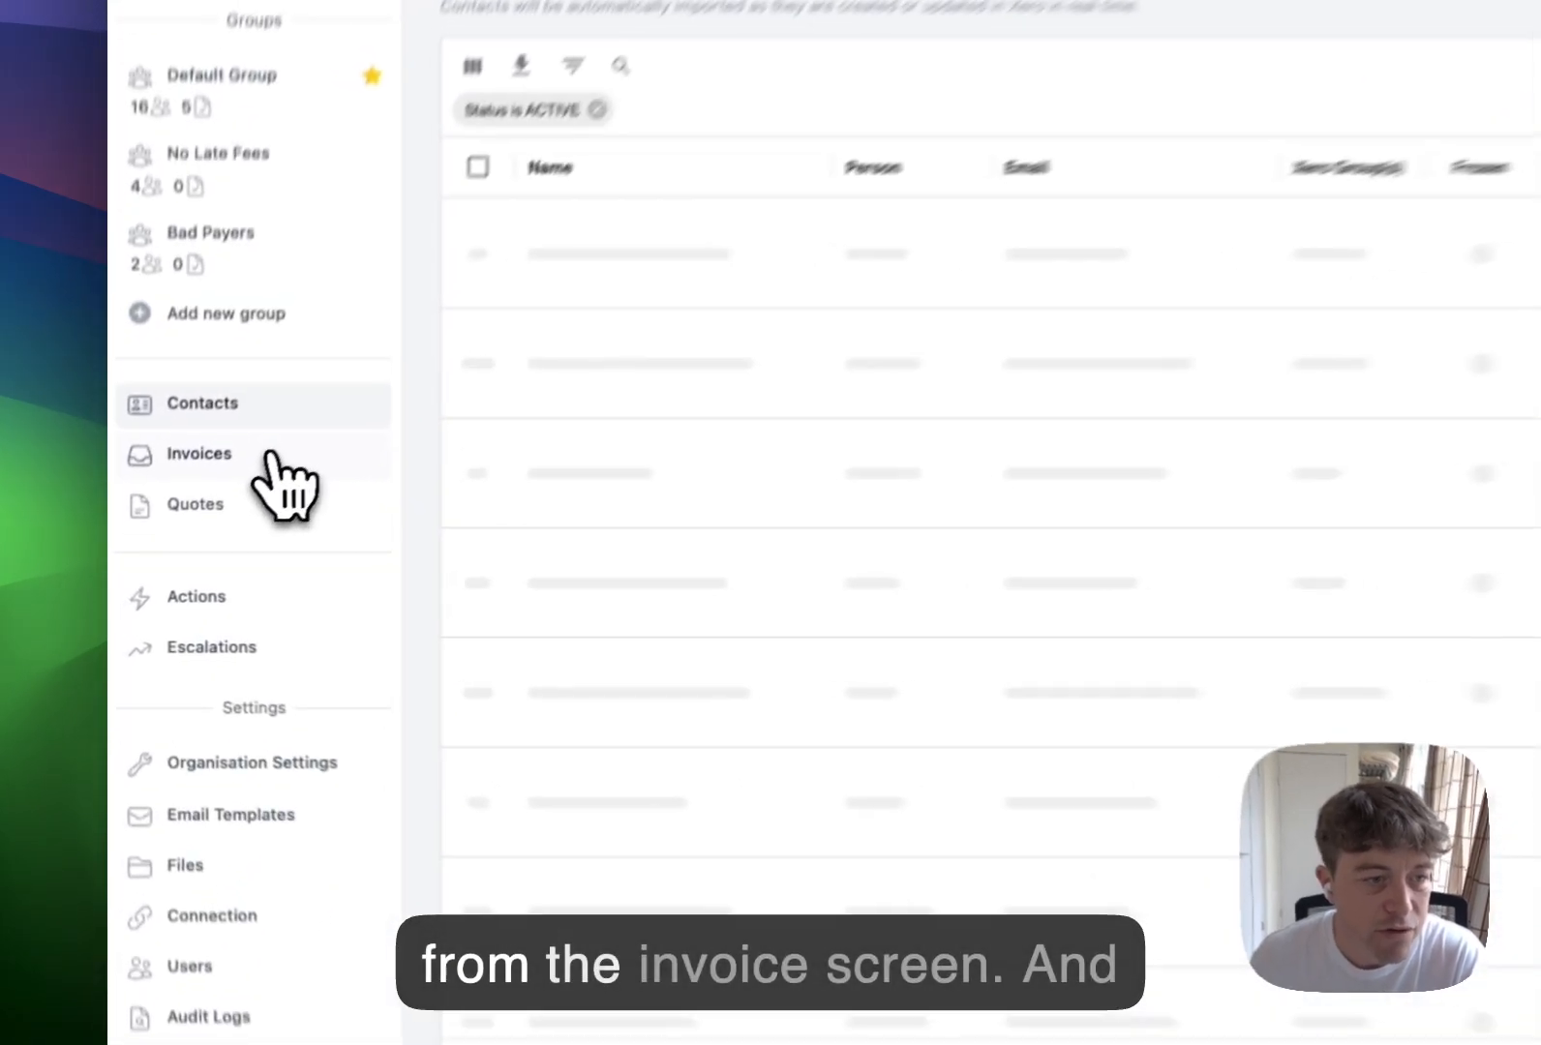
left_click(215, 532)
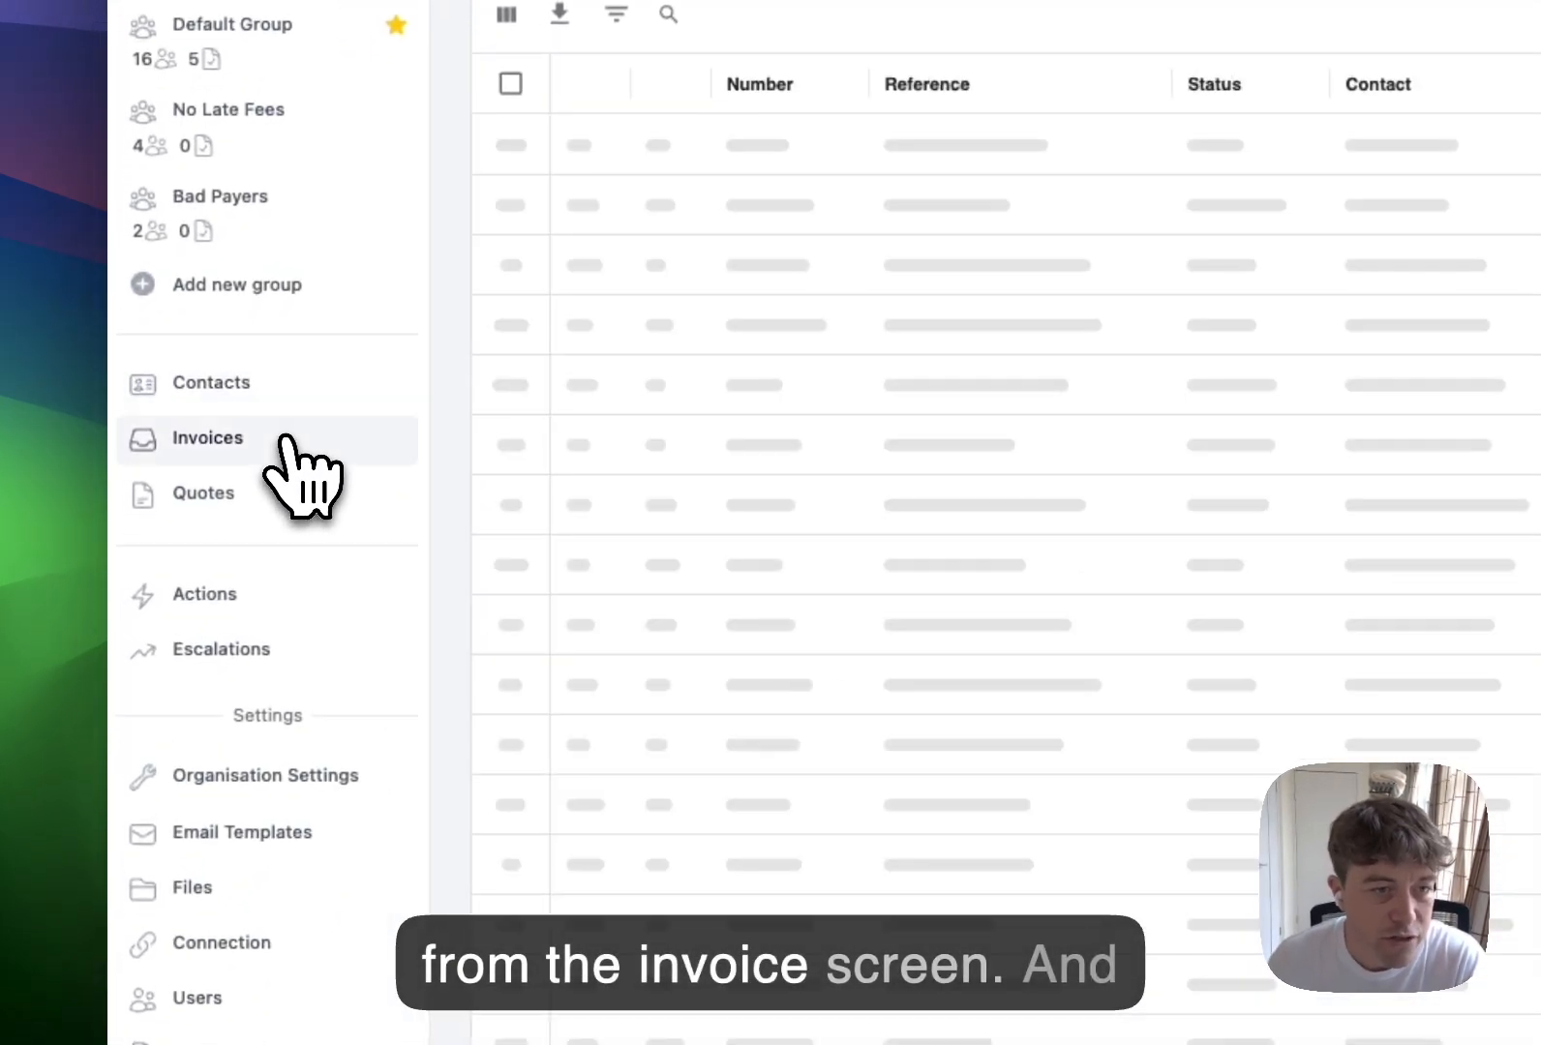
left_click(236, 595)
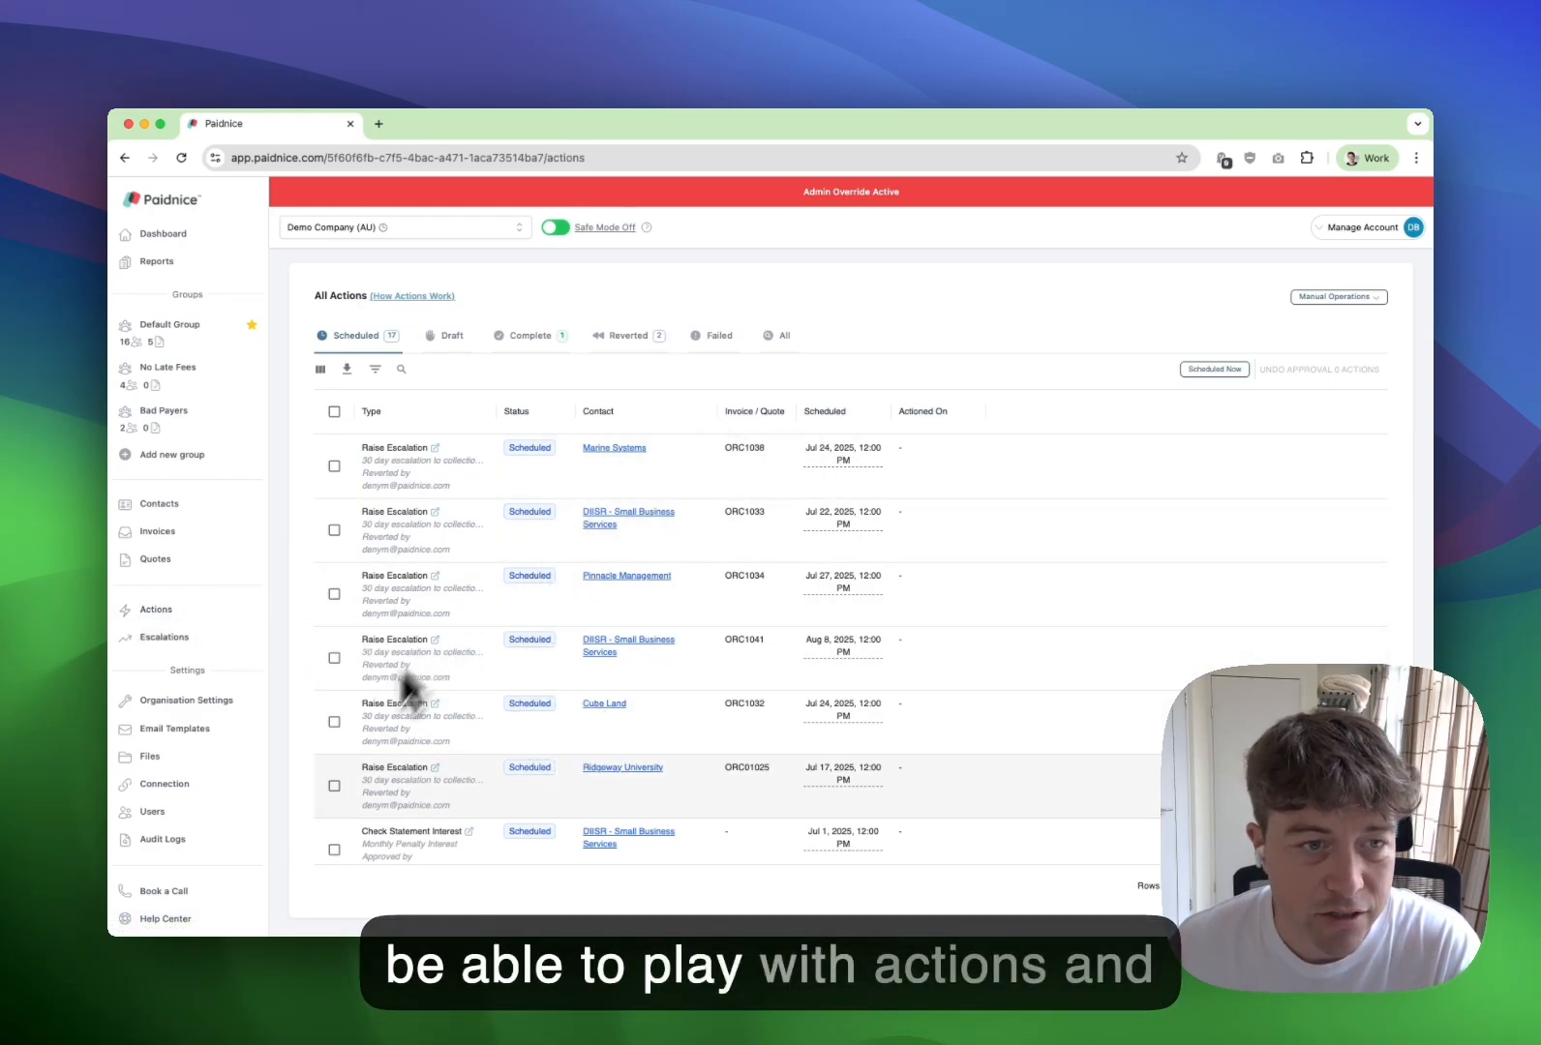
Review the Slowest Payers and Oldest Invoices on the dashboard with their charge options, and return there after a glance at the contacts.
left_click(182, 242)
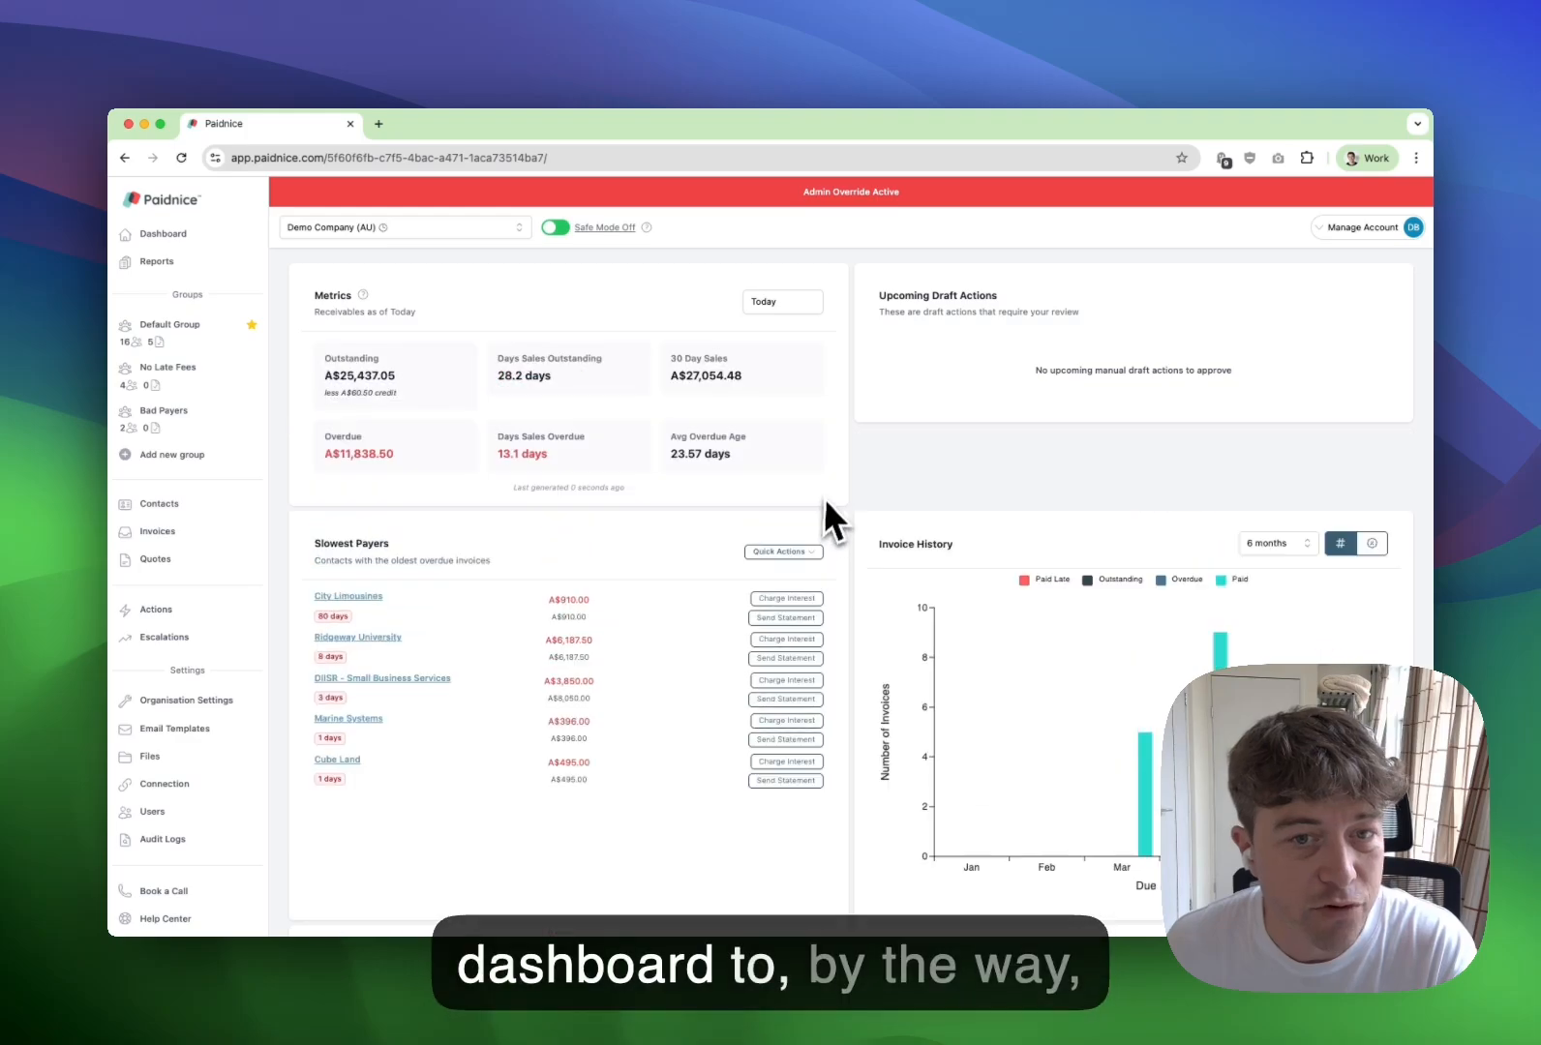
scroll(755, 527, "down", 3)
scroll(484, 533, "down", 3)
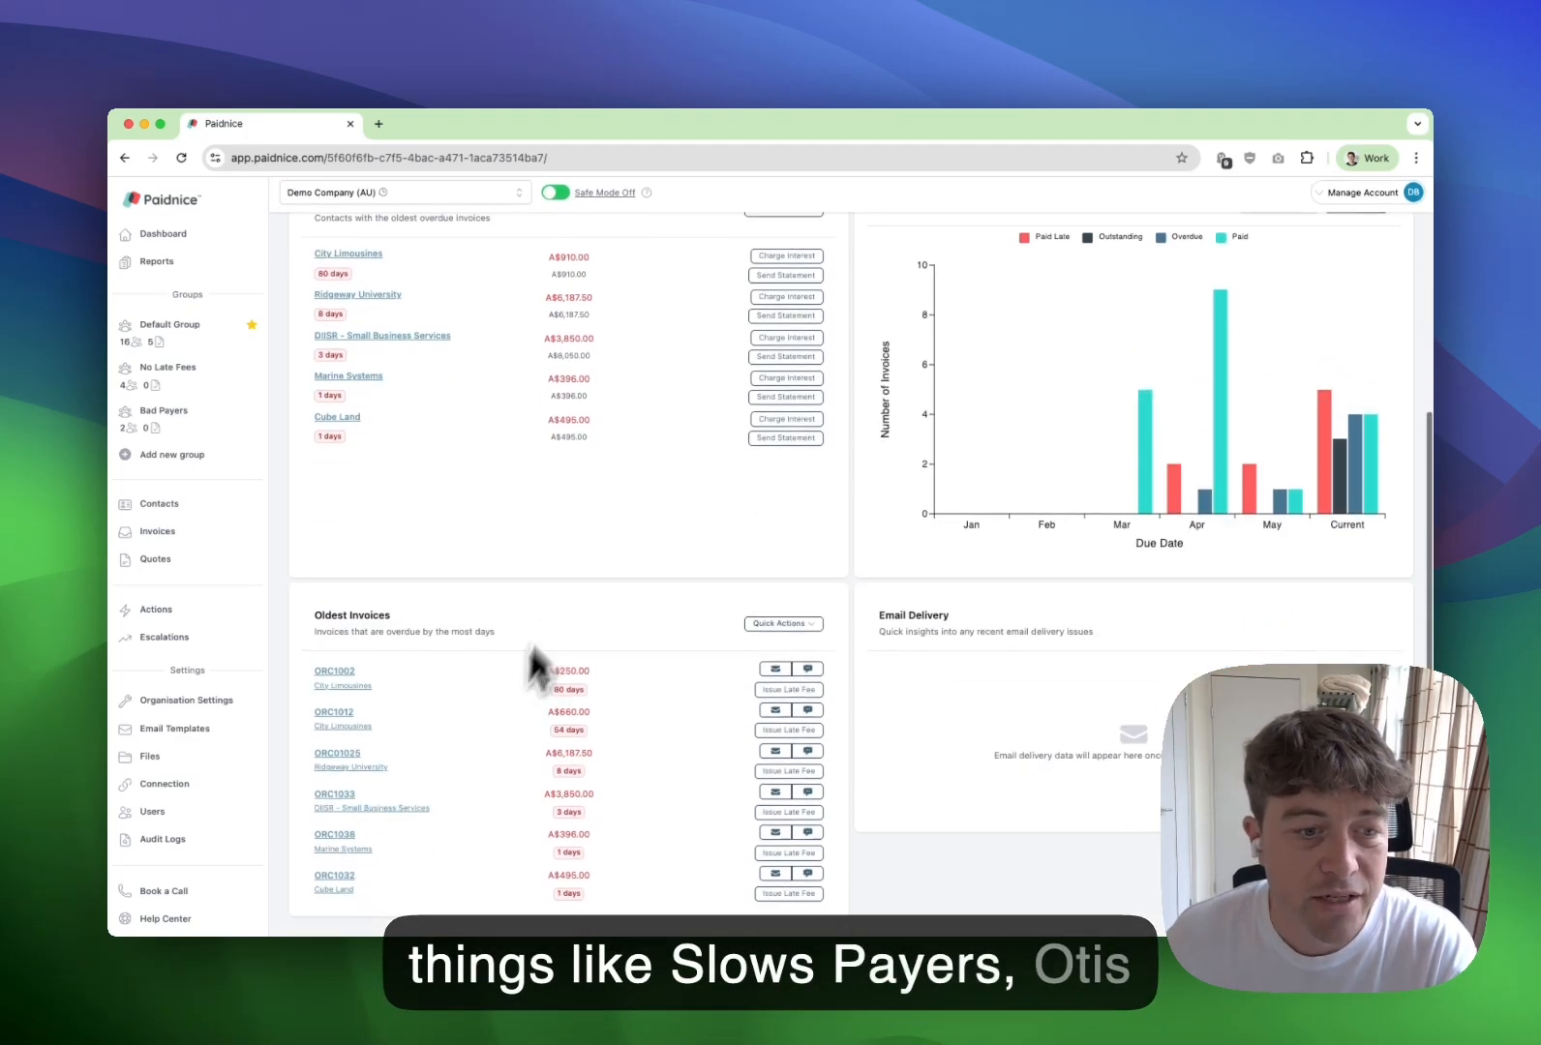
scroll(823, 745, "up", 4)
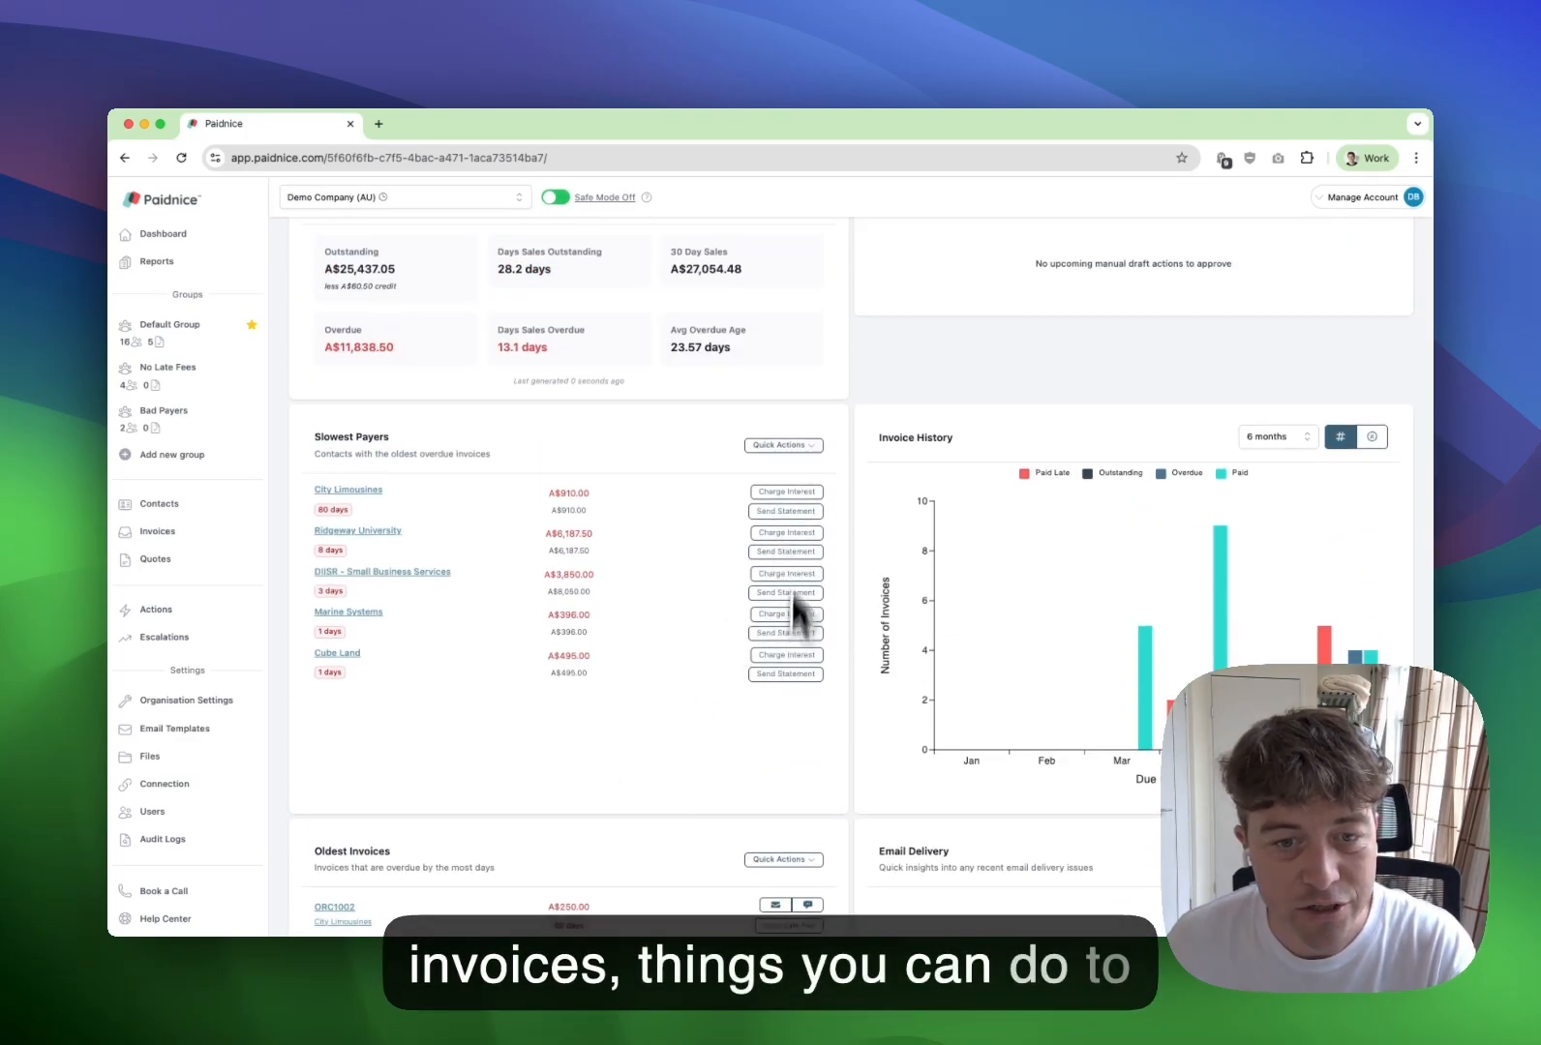
scroll(799, 612, "up", 1)
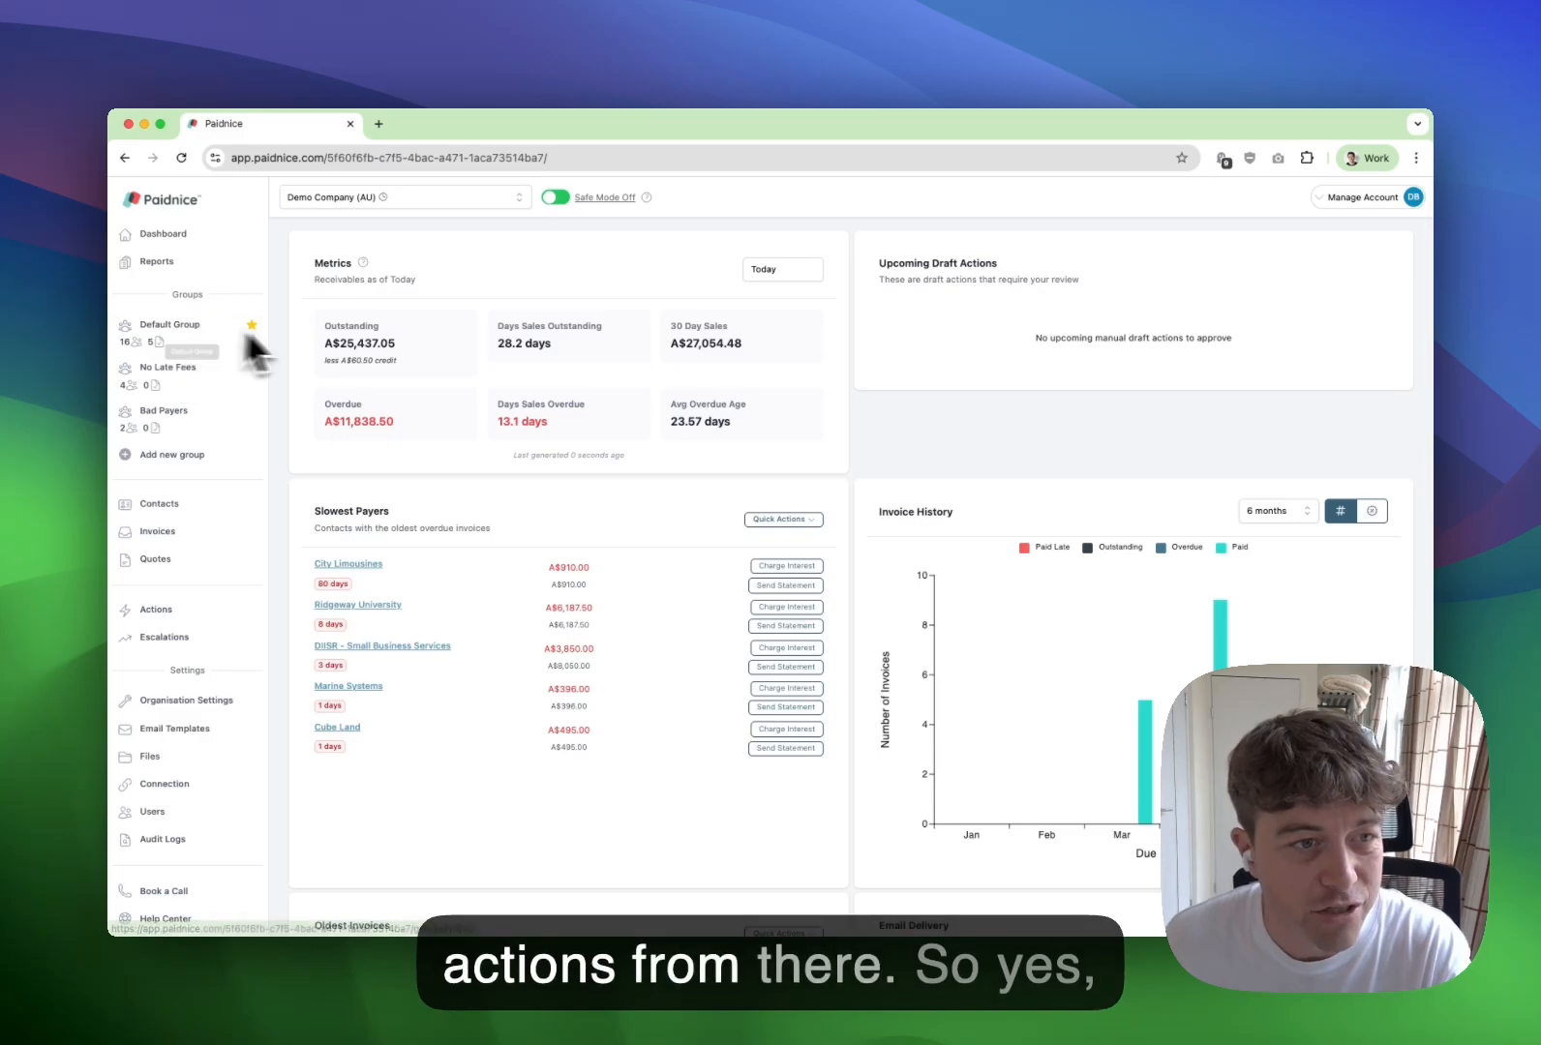
left_click(240, 507)
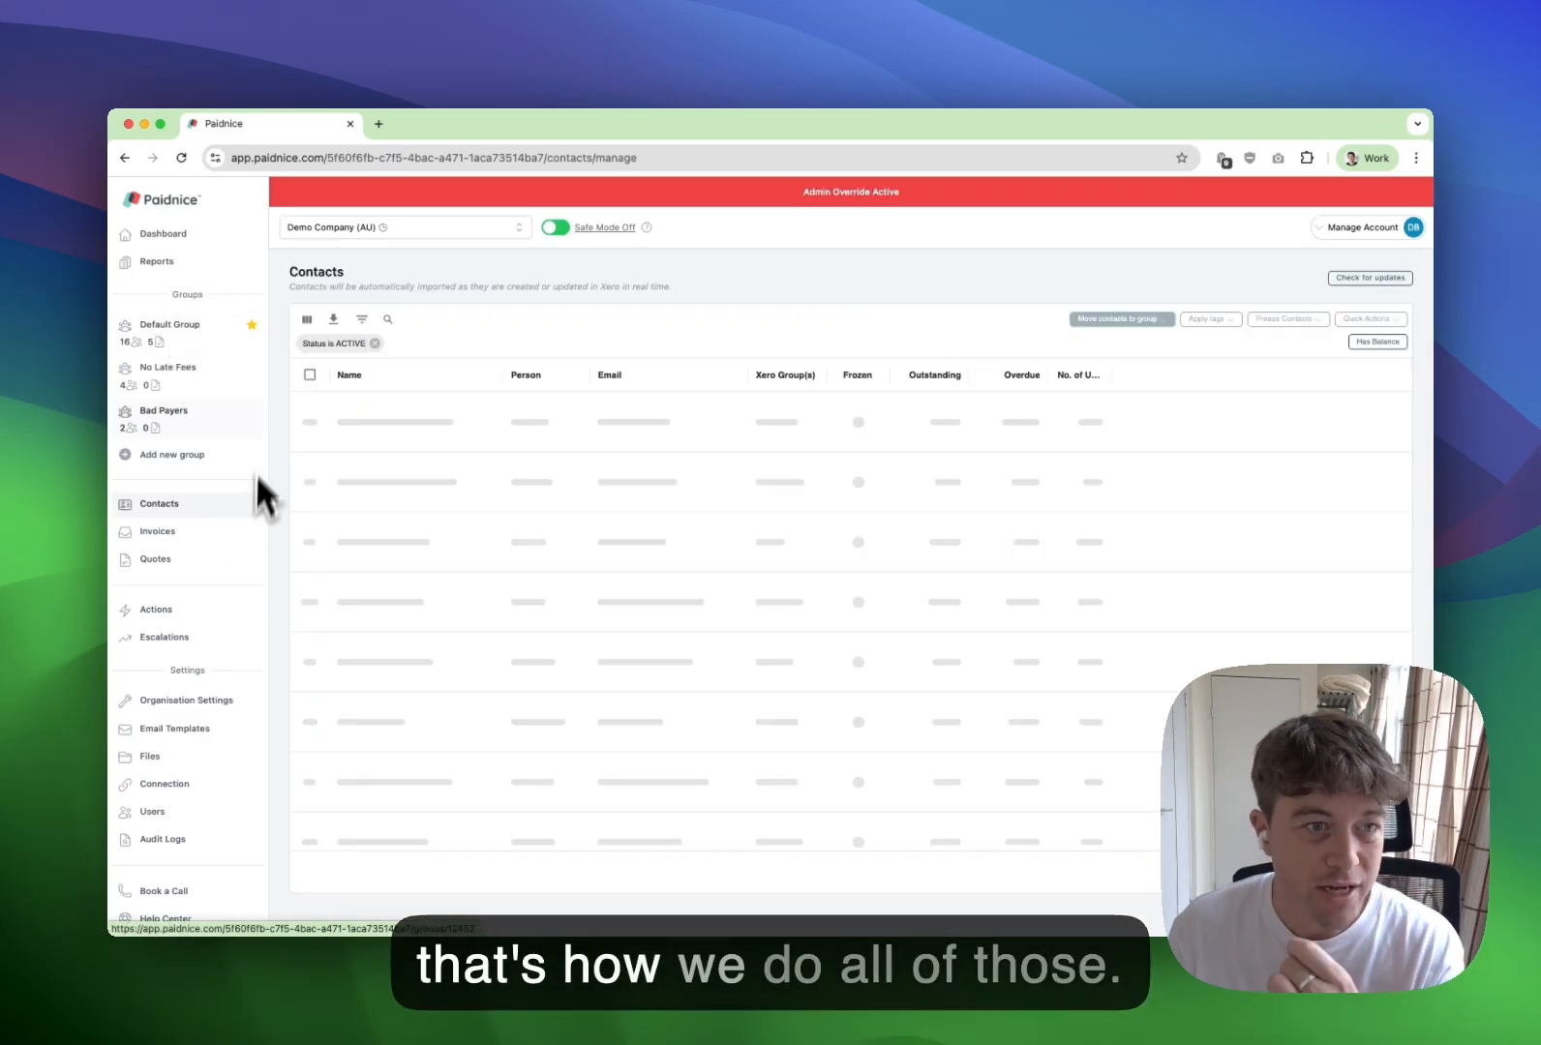
left_click(206, 240)
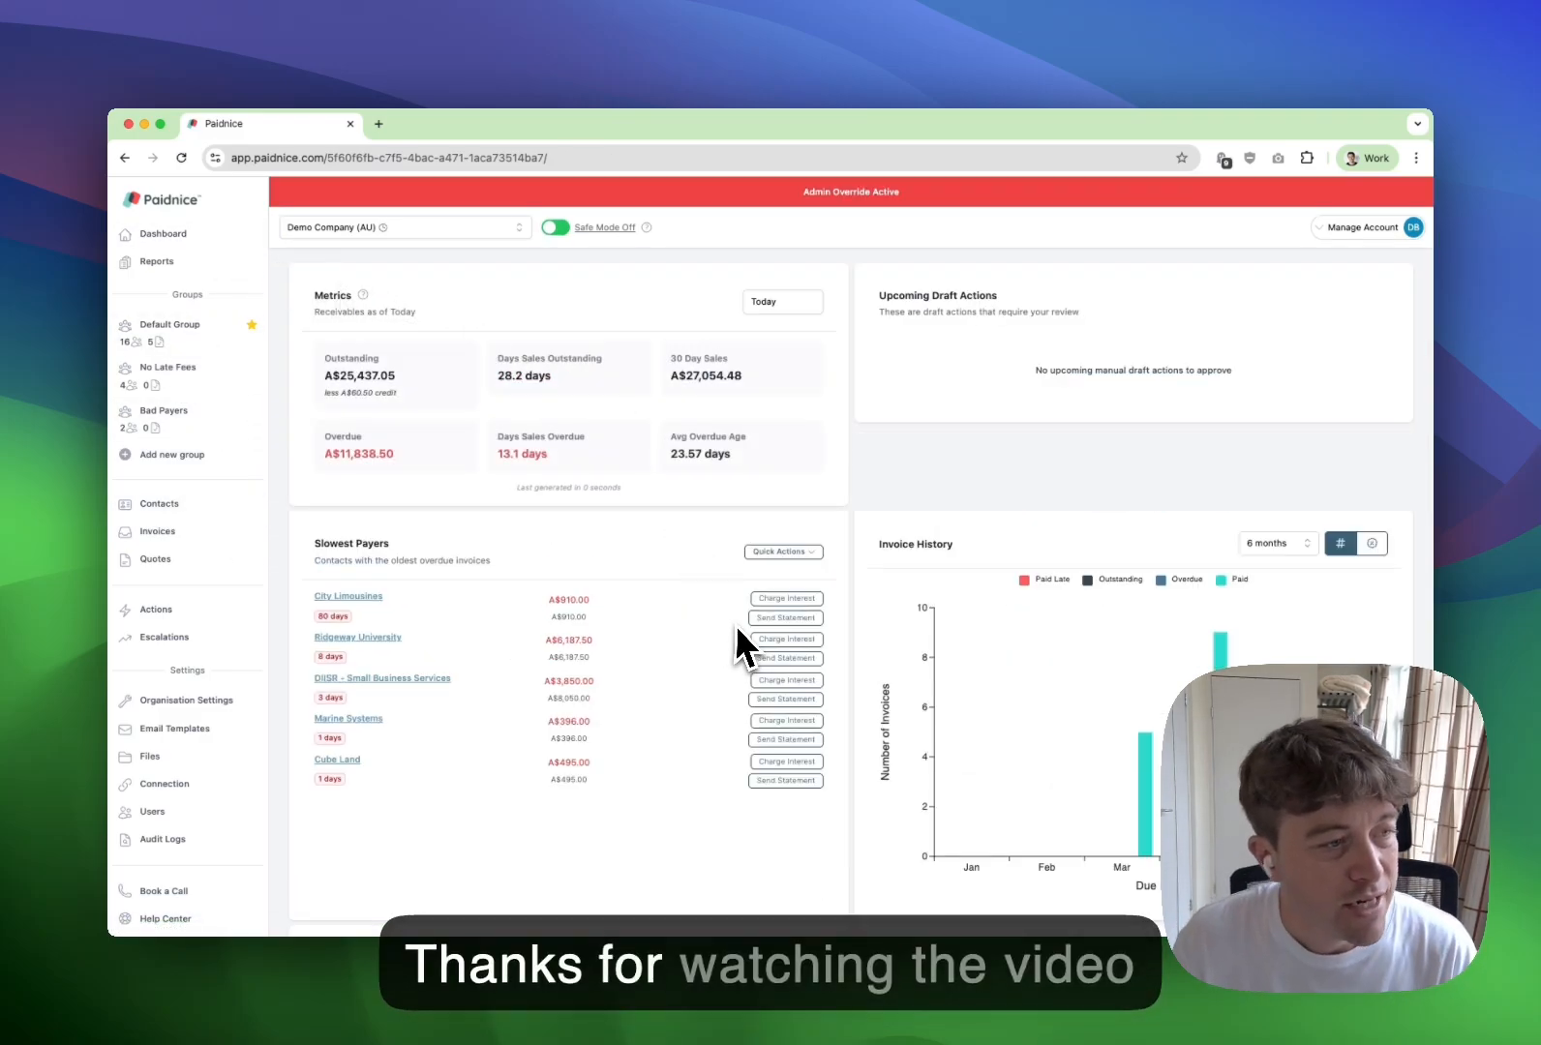